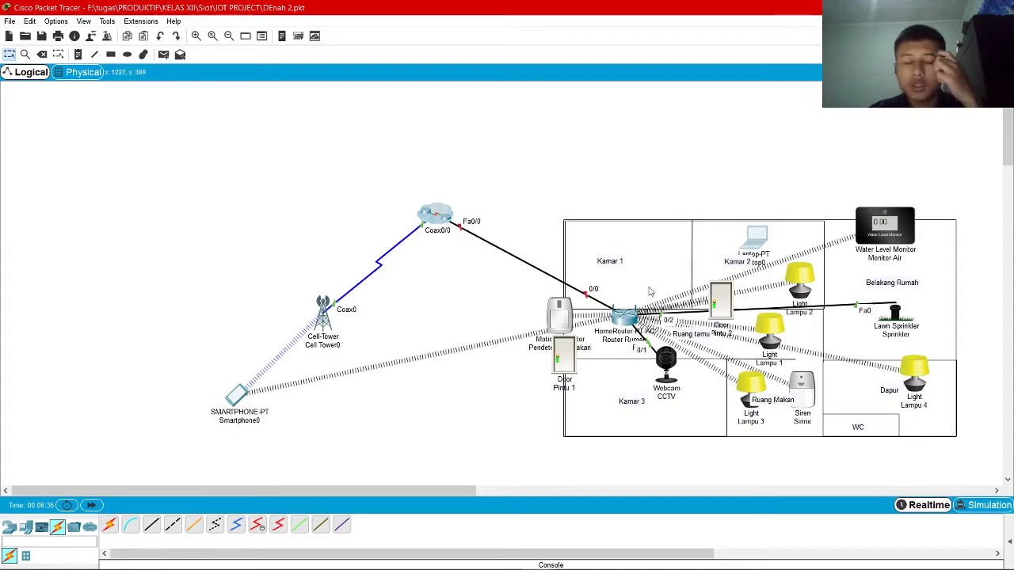
Reposition the Pintu 1 door sensor, Siren, Lampu 2 light and Webcam beside the home router
scroll(436, 489, "right", 3)
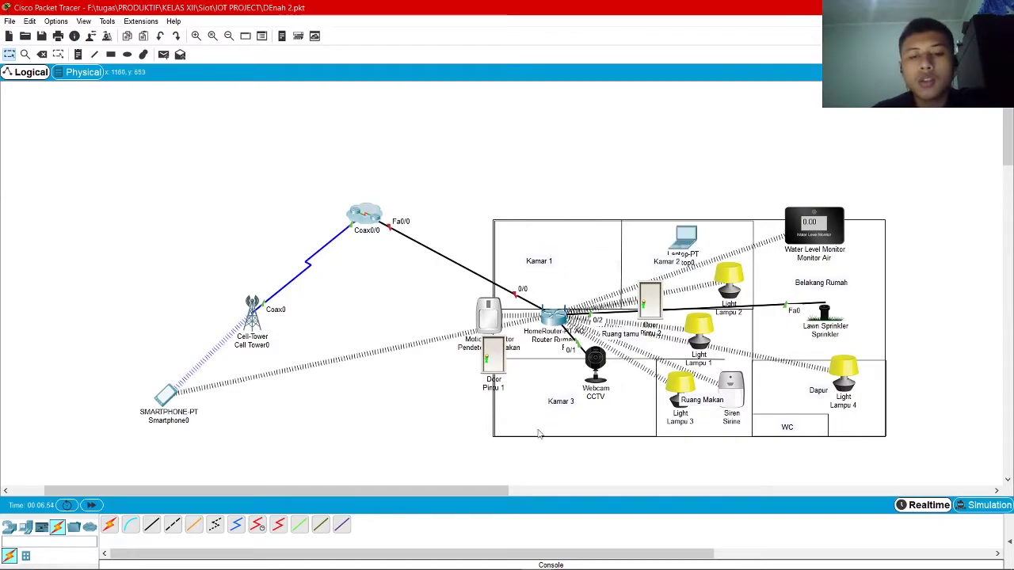
left_click_drag(458, 491, 499, 492)
left_click_drag(408, 348, 407, 302)
mouse_move(657, 406)
left_mouse_down()
mouse_move(654, 381)
mouse_move(655, 400)
left_mouse_up()
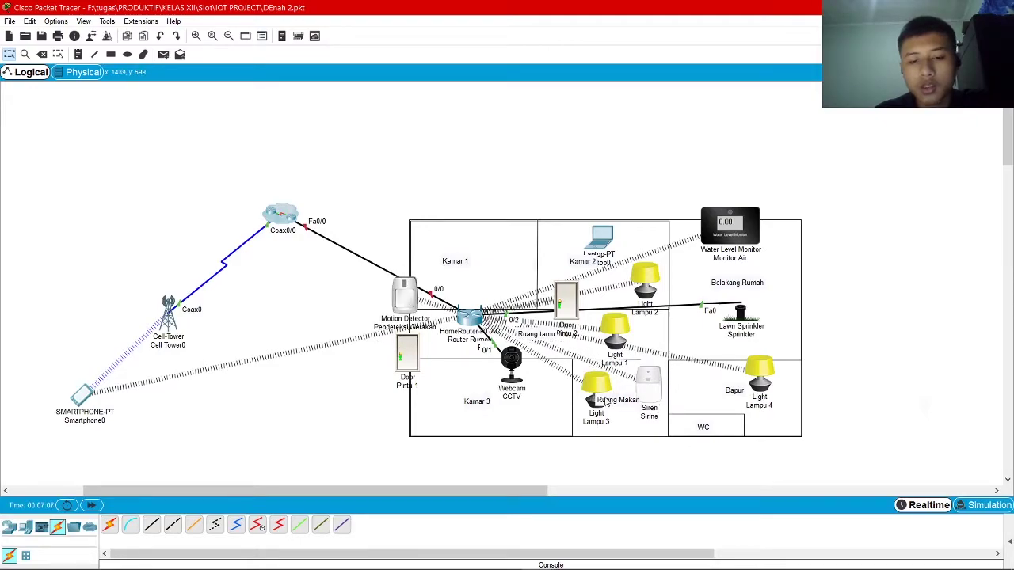
left_click_drag(645, 292, 632, 278)
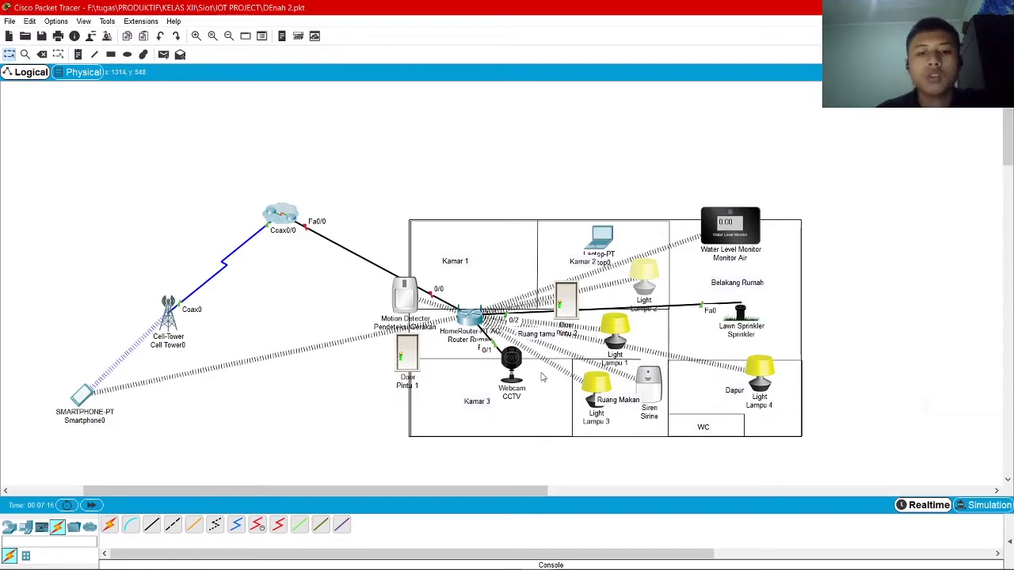
left_click_drag(513, 374, 503, 341)
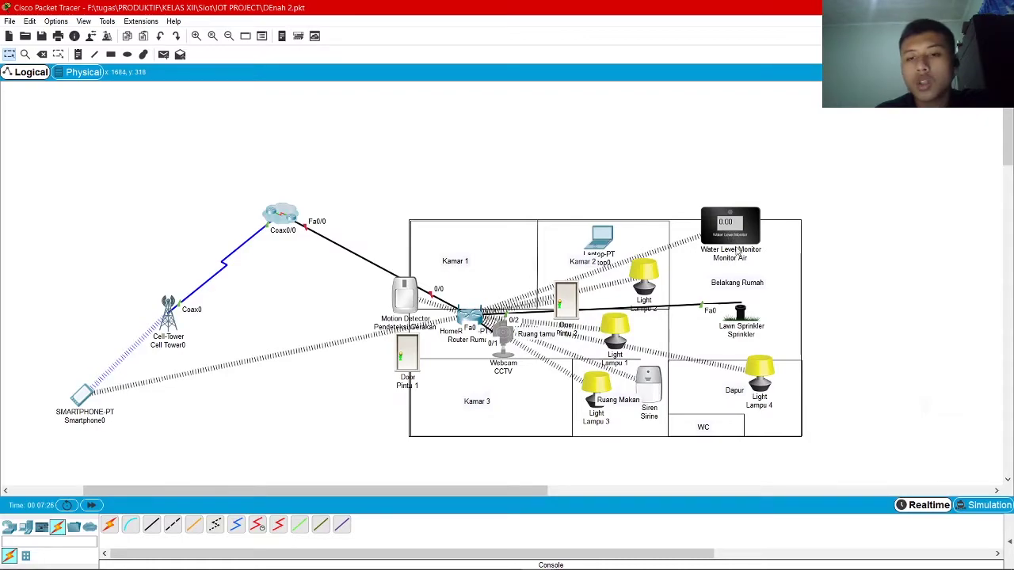
Move the Water Level Monitor, Lawn Sprinkler, motion detector and HomeRouter into neater positions
left_click_drag(739, 235, 743, 229)
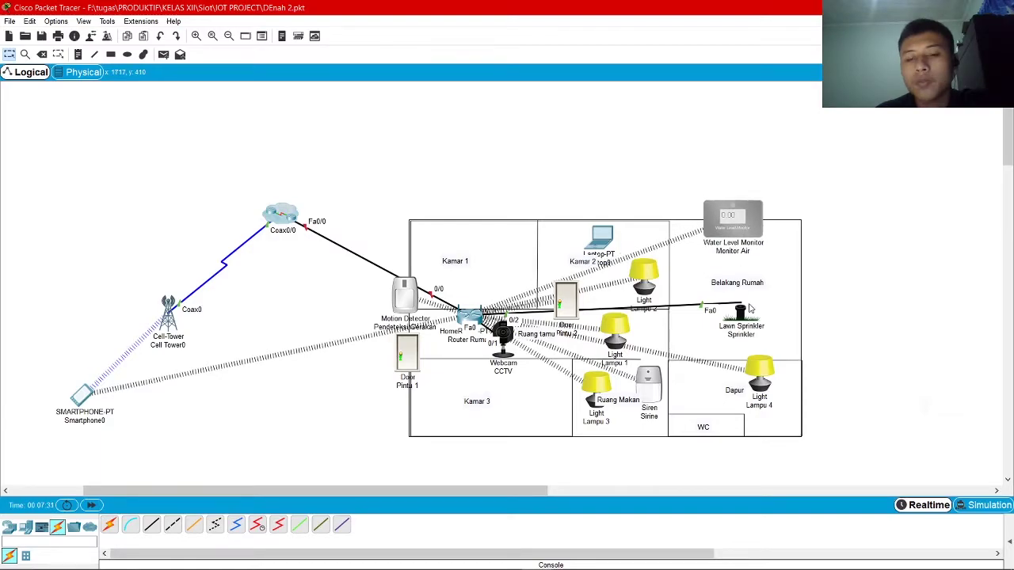
left_click_drag(743, 318, 734, 312)
left_click_drag(727, 227, 727, 240)
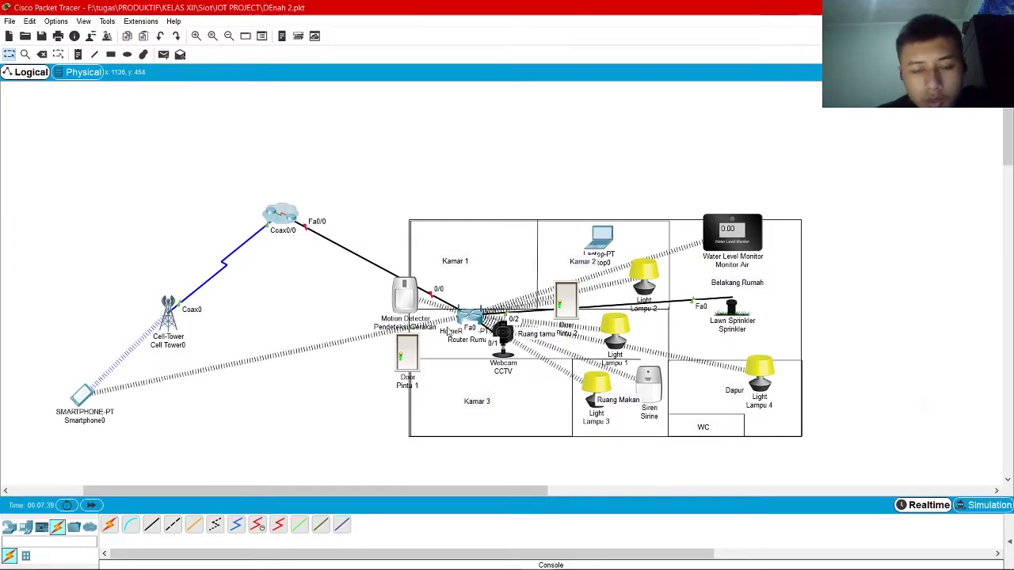
left_click_drag(410, 311, 414, 299)
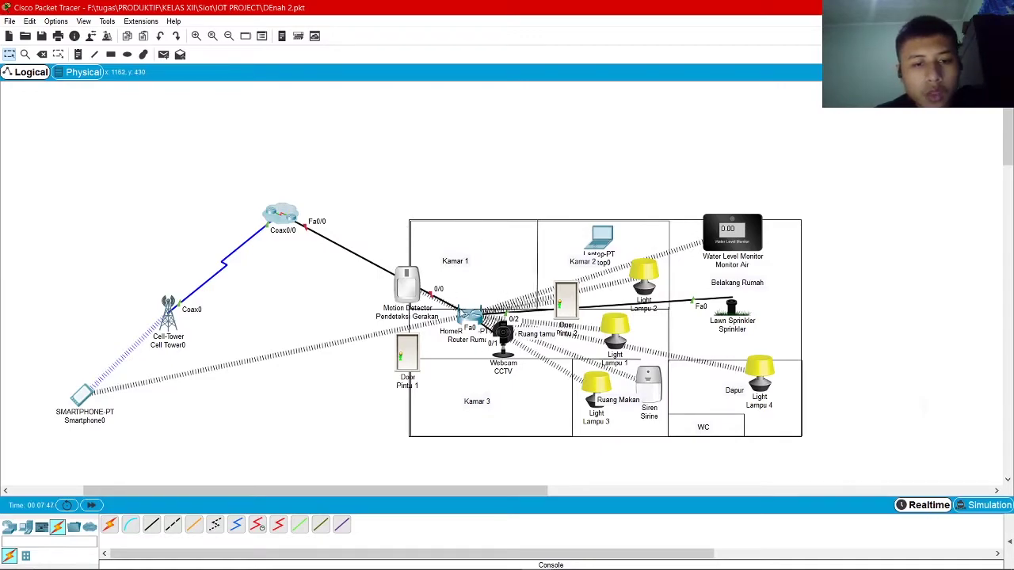
left_click_drag(412, 292, 411, 301)
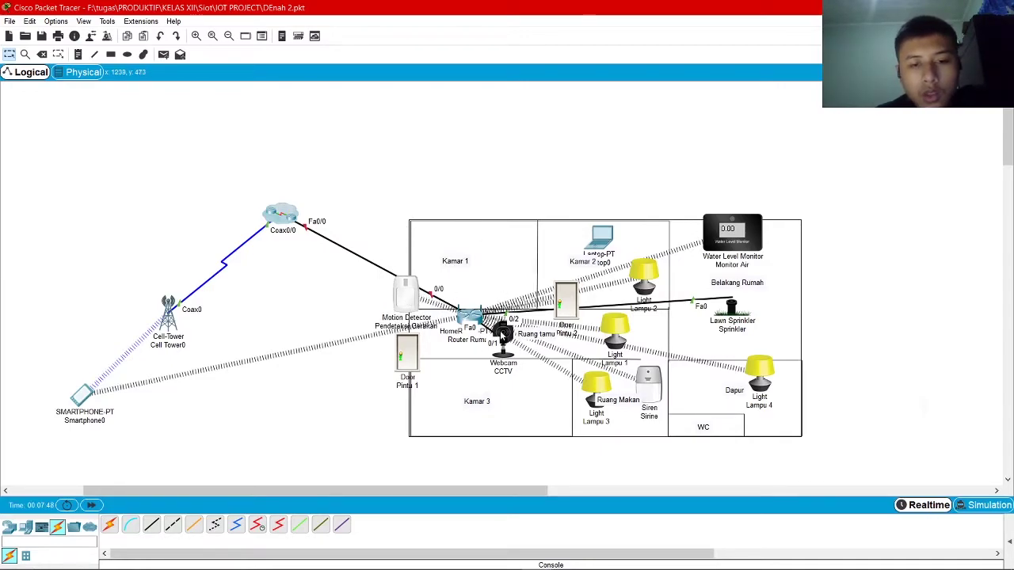
left_click_drag(430, 491, 368, 493)
mouse_move(605, 319)
left_mouse_down()
mouse_move(599, 283)
mouse_move(602, 309)
left_mouse_up()
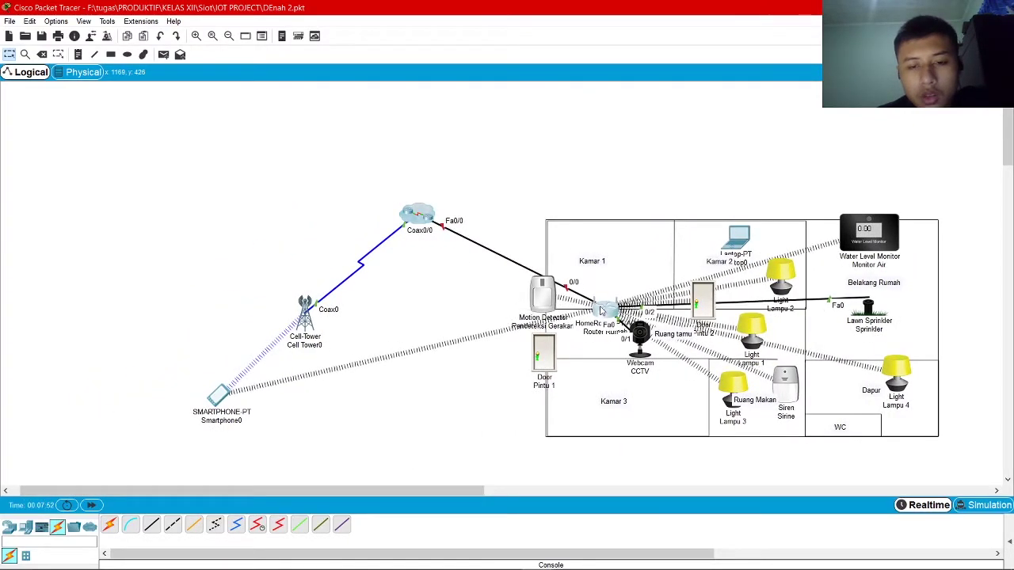
Open the ISP cluster's internal network and select its routers, PCs and servers in groups
left_click(427, 214)
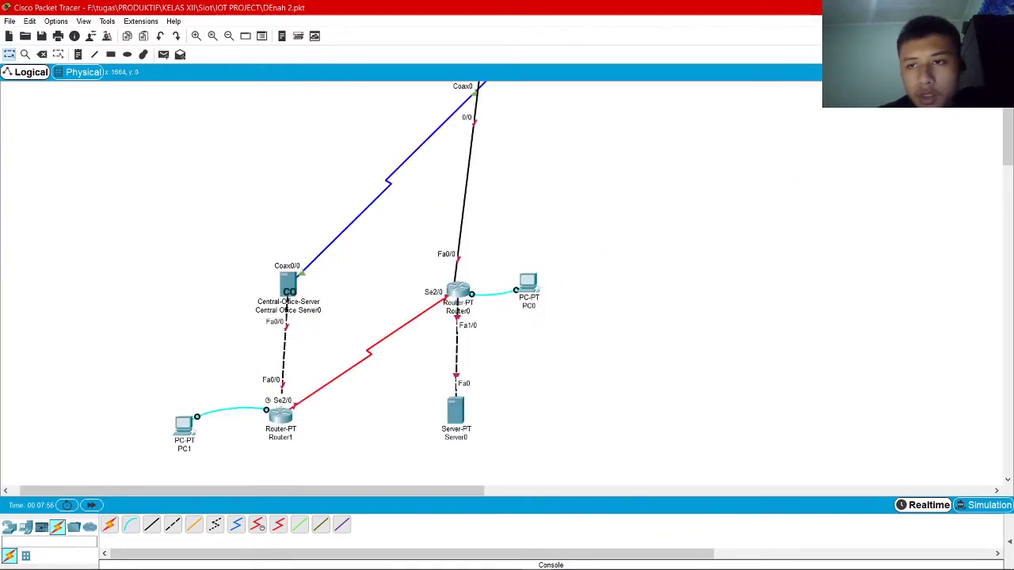
left_click(854, 72)
left_click(422, 230)
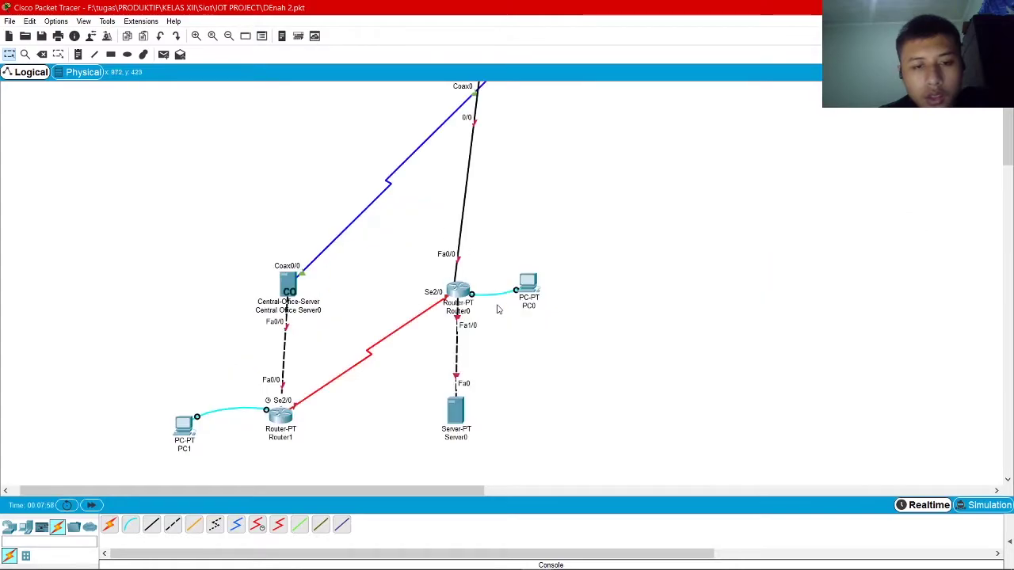
left_click_drag(534, 263, 412, 458)
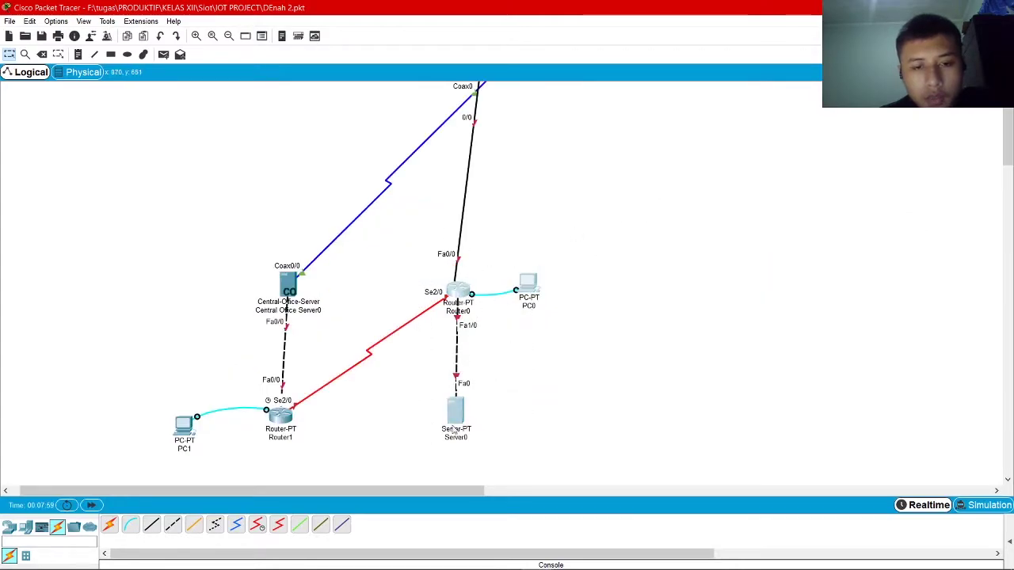
left_click_drag(183, 253, 347, 485)
left_click_drag(640, 225, 374, 459)
left_click_drag(431, 493, 424, 493)
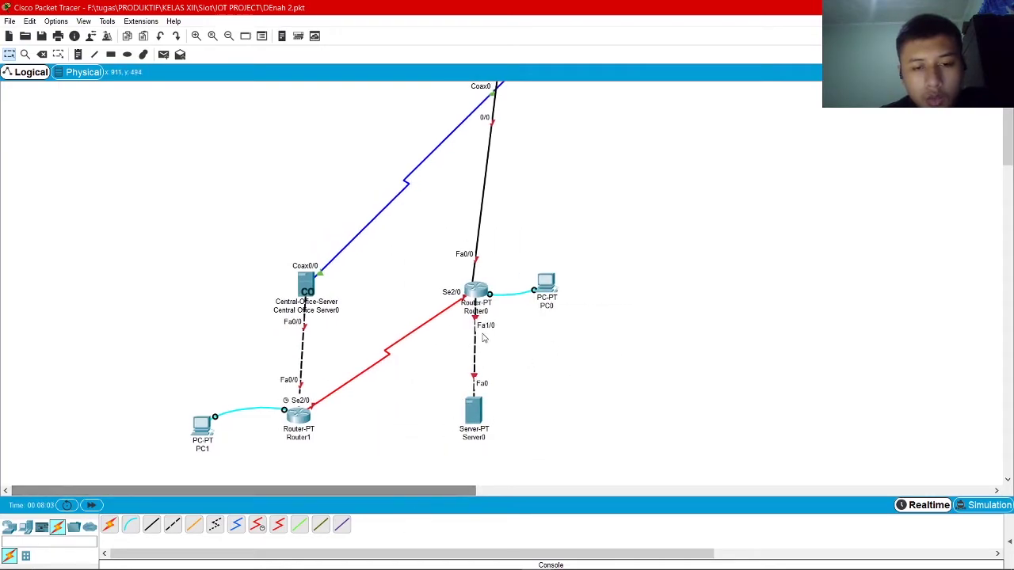
Rename Router0 to ISP Z and Router1 to ISP X
left_click(480, 312)
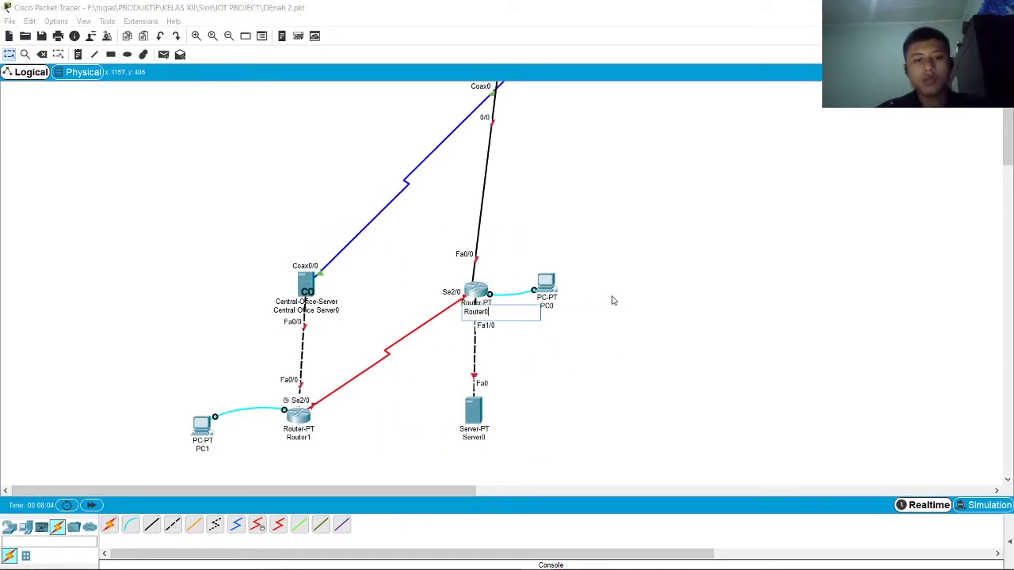
key("ctrl+a")
key("BackSpace")
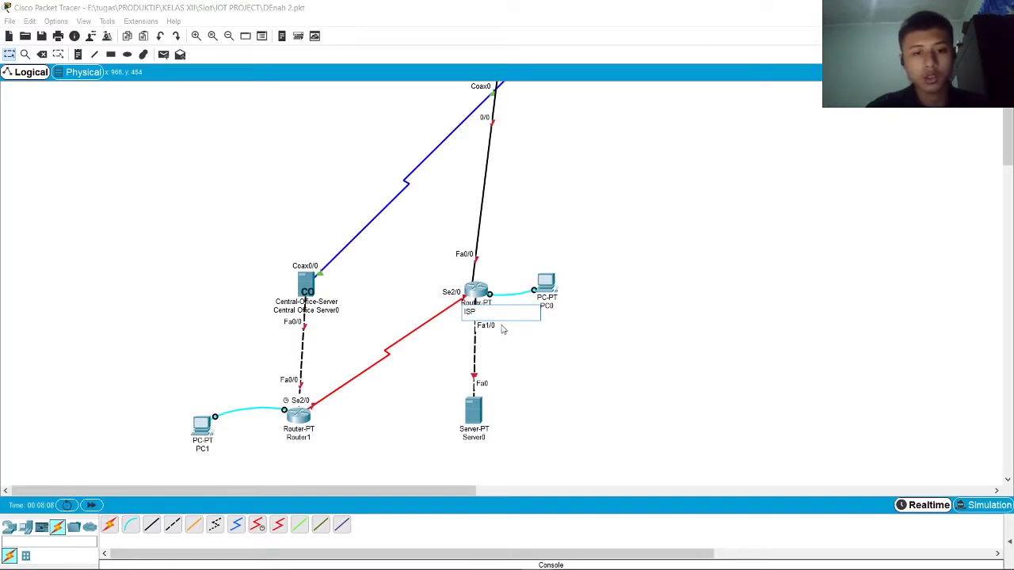
type("ISP ")
type("X")
type("2")
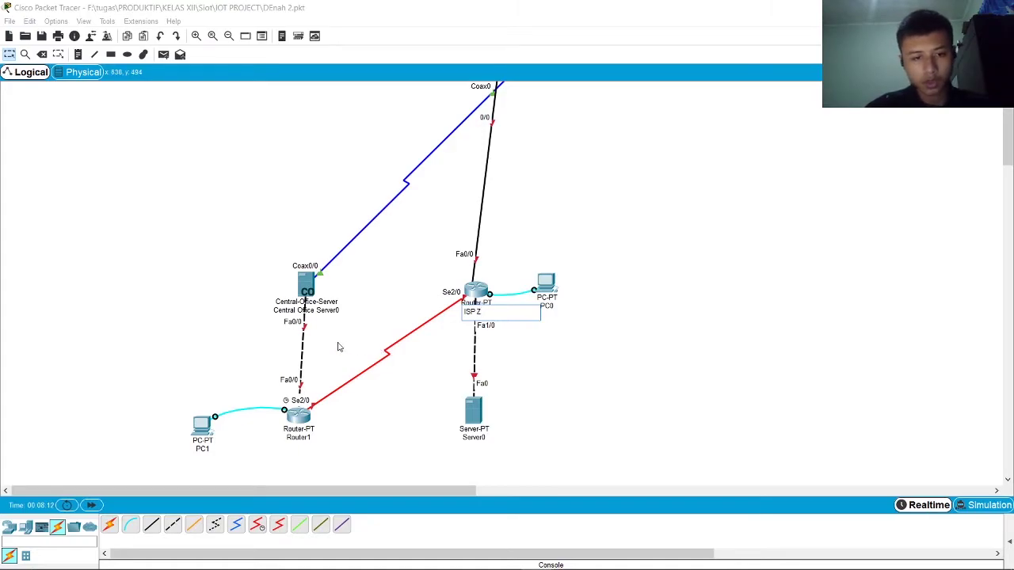
left_click(294, 437)
double_click(313, 438)
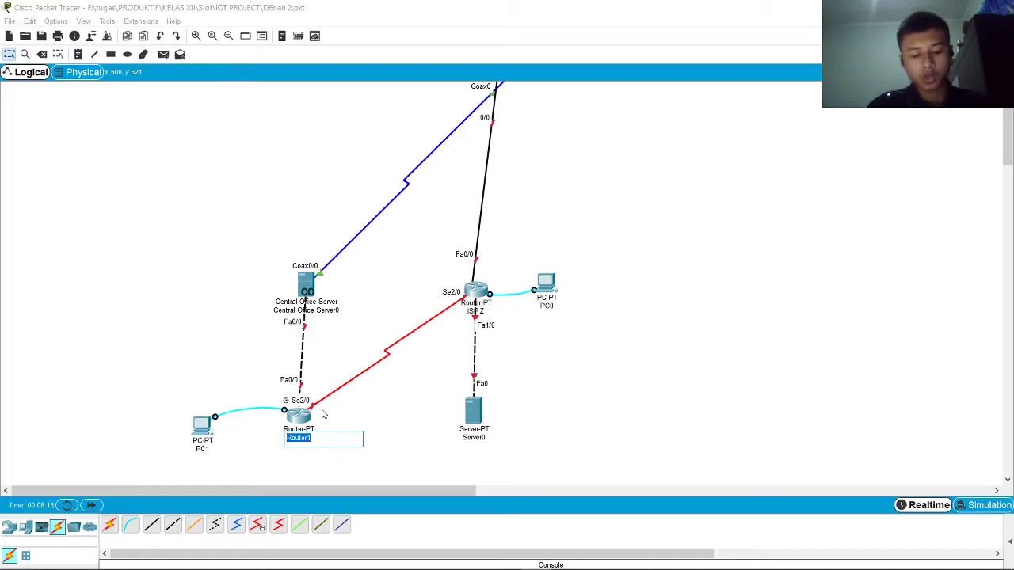
type("ISP ")
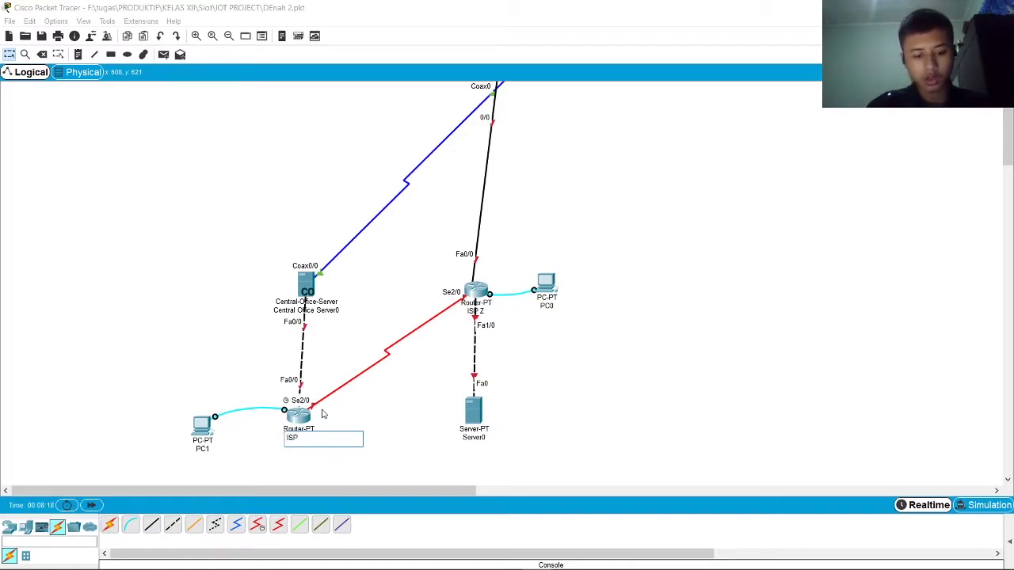
type("X")
left_click(556, 435)
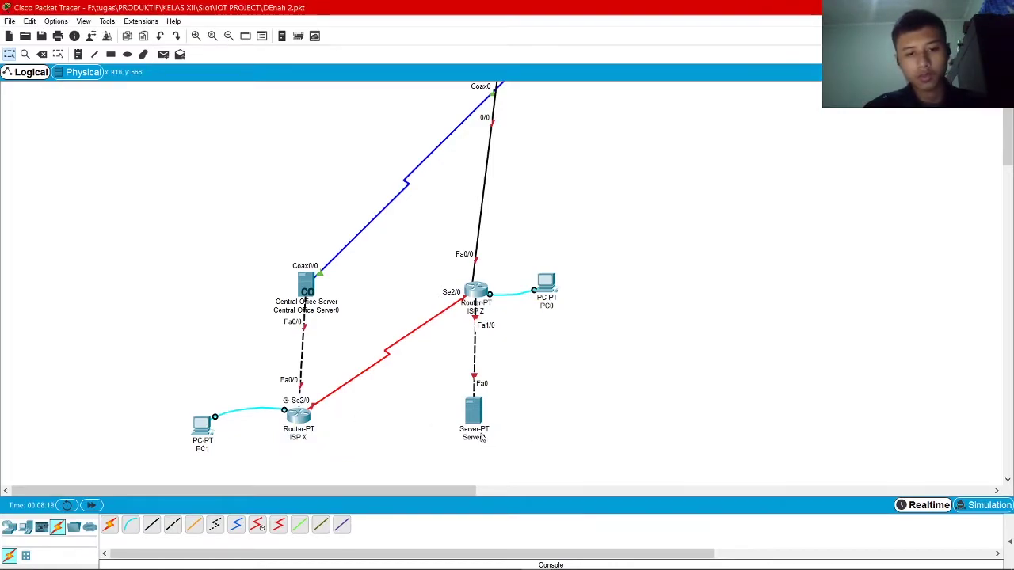
Rename Server0 to IoE + DNS
left_click(484, 438)
key("ctrl+a")
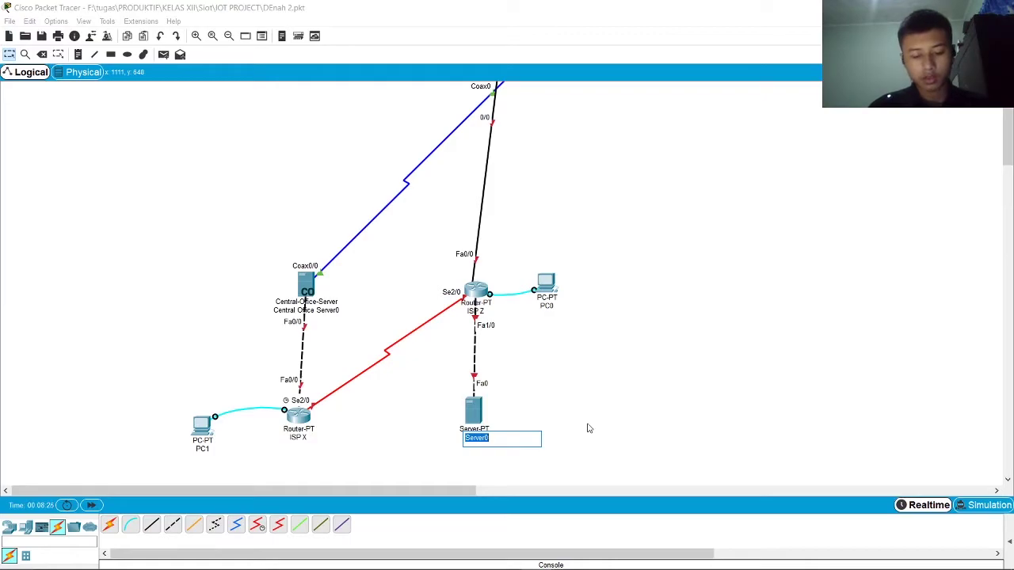
key("BackSpace")
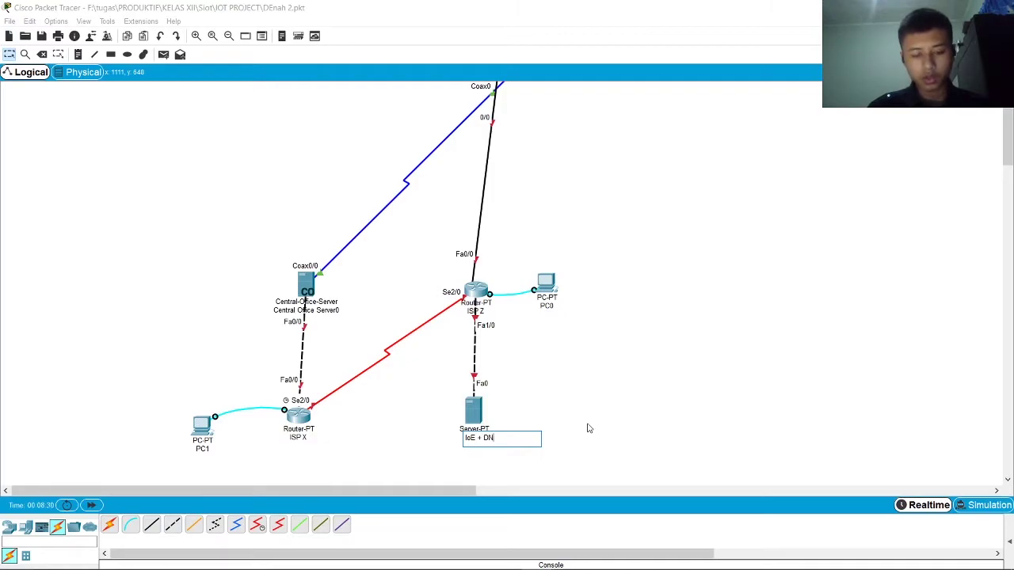
key("Return")
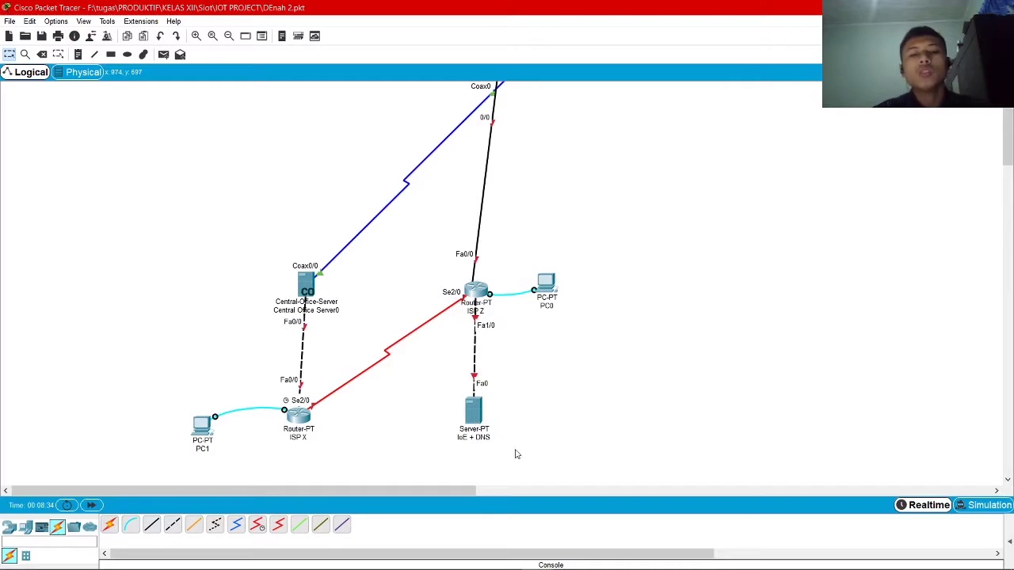
Shift the ISP device group right and fine-tune ISP Z, PC0, ISP X and the server
left_click_drag(617, 251, 163, 469)
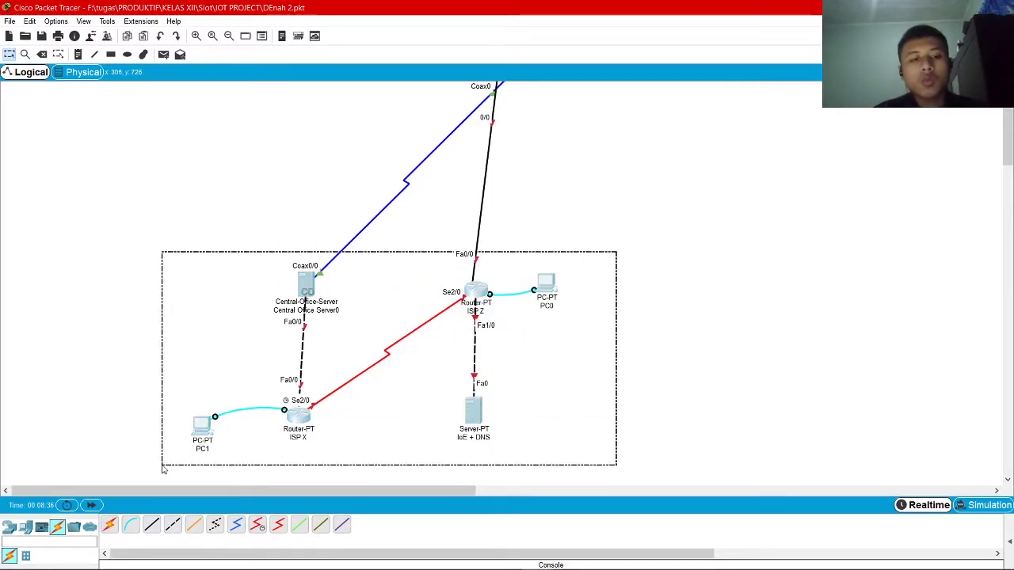
left_click_drag(473, 422, 527, 424)
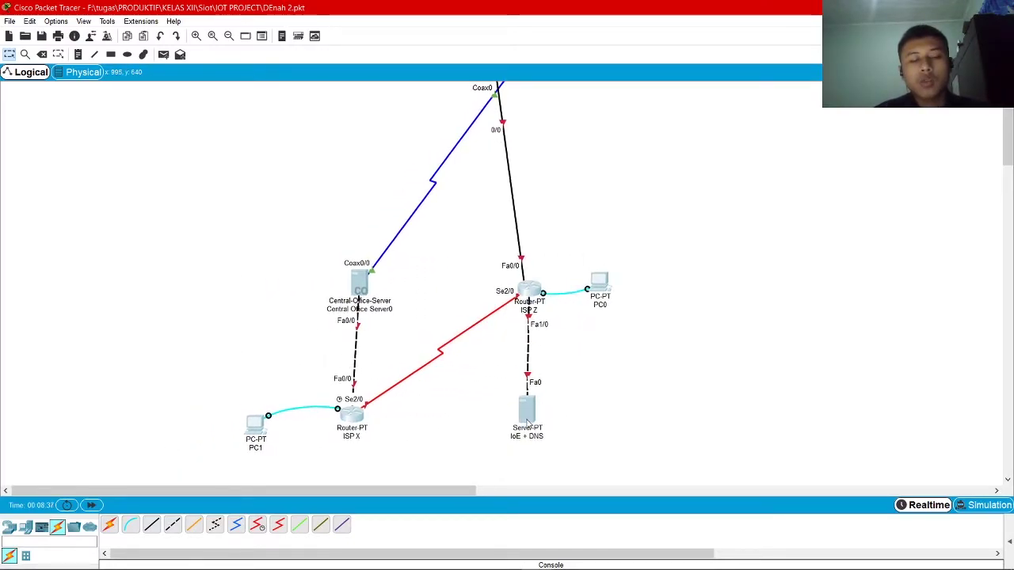
left_click_drag(529, 289, 535, 282)
left_click_drag(612, 283, 621, 283)
left_click_drag(527, 410, 540, 406)
left_click_drag(338, 424, 342, 429)
left_click_drag(538, 414, 532, 420)
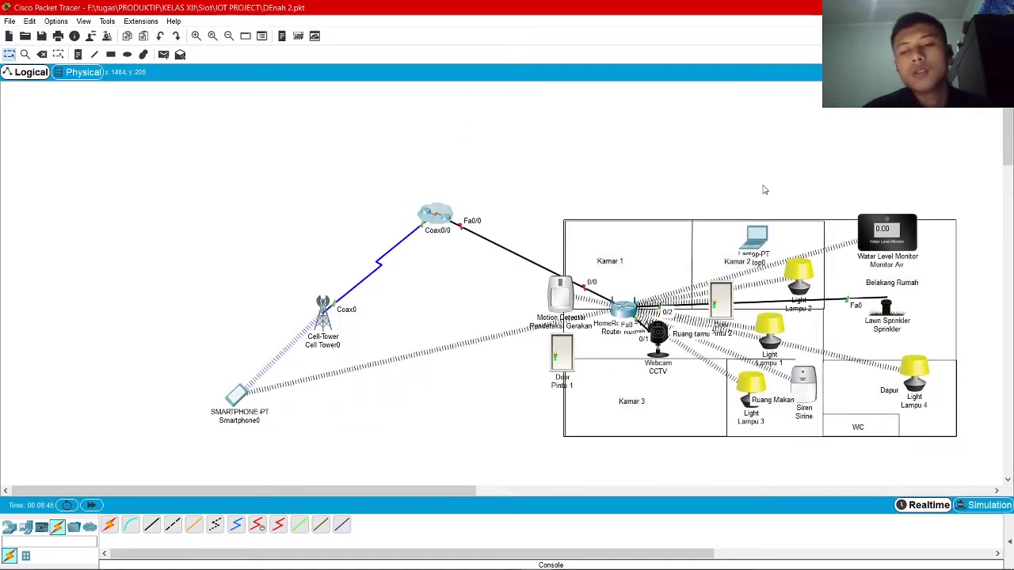
Nudge the Kamar 2 laptop, try group selections, and briefly revisit the ISP cluster
mouse_move(765, 246)
left_mouse_down()
mouse_move(766, 228)
mouse_move(765, 247)
mouse_move(748, 242)
mouse_move(762, 244)
left_mouse_up()
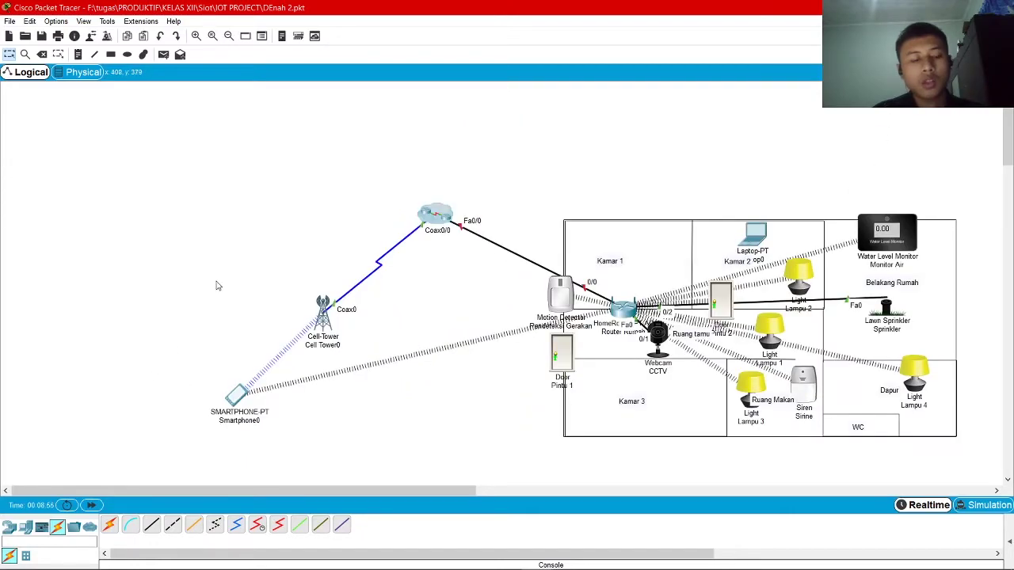
left_click_drag(174, 366, 266, 438)
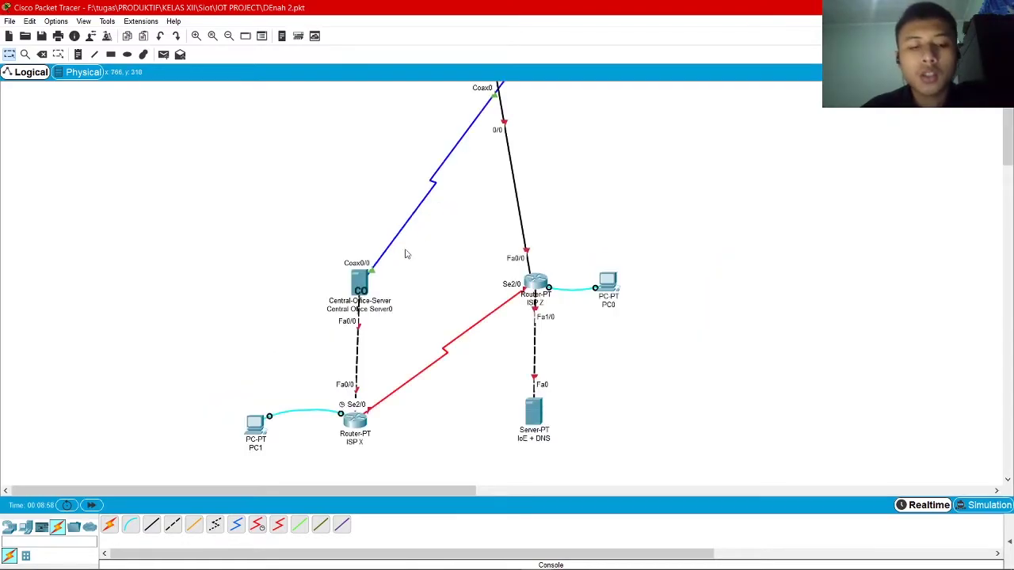
left_click_drag(217, 256, 352, 440)
left_click(726, 326)
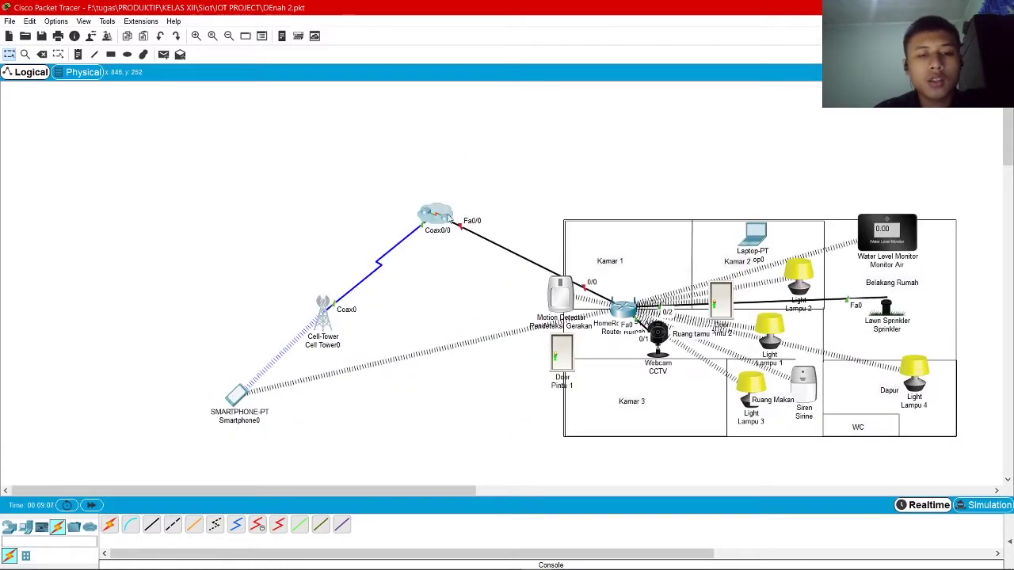
double_click(444, 220)
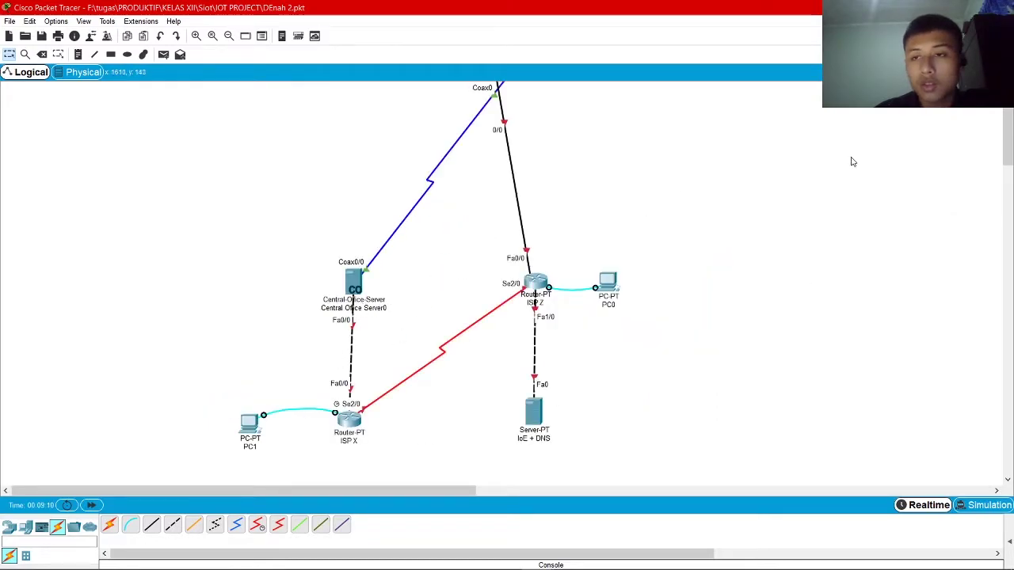
left_click(841, 72)
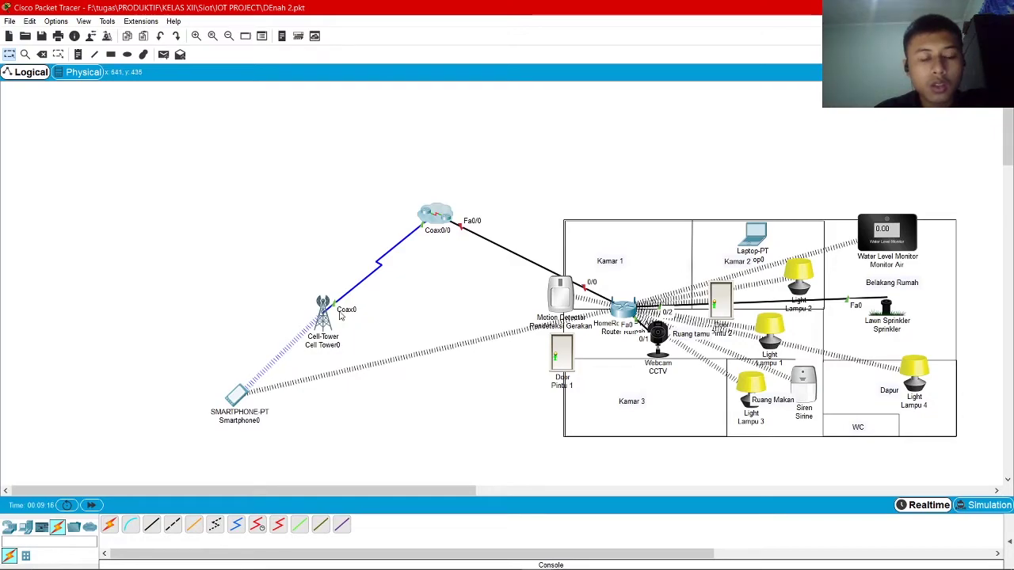
Relabel Cell Tower0 as BTS on the house network
left_click(330, 346)
key("ctrl+a")
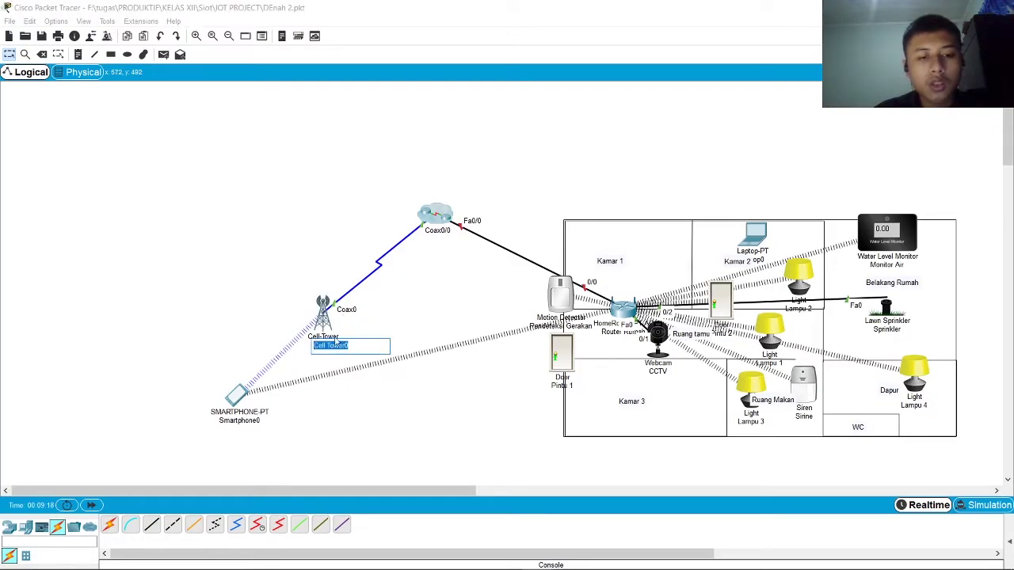
type("BTS")
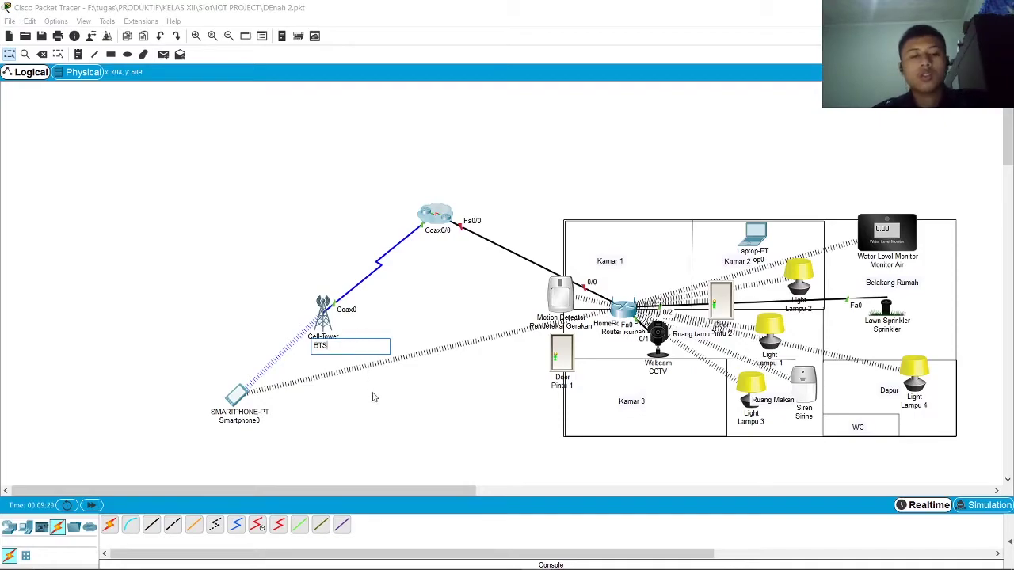
left_click(373, 397)
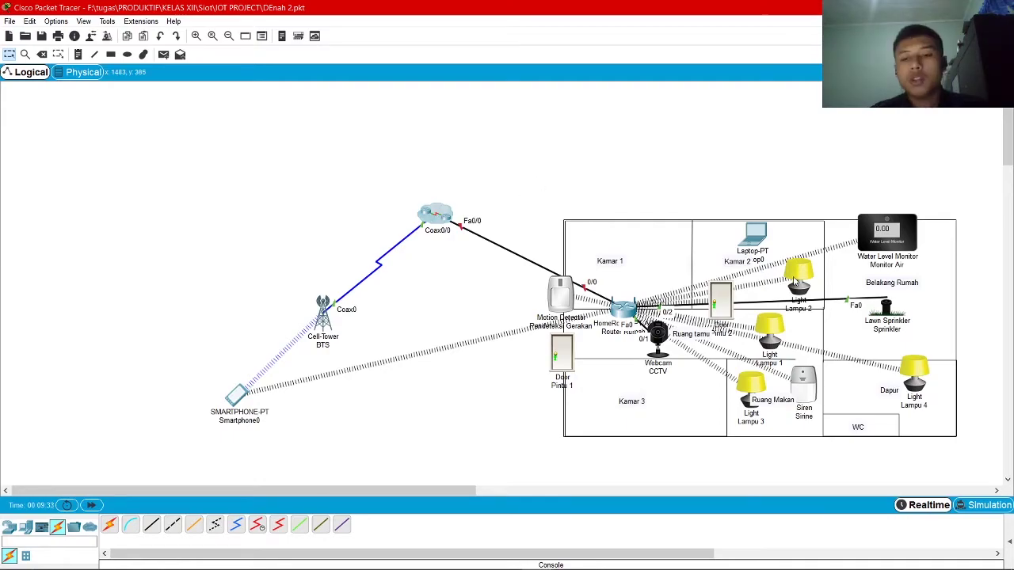
left_click_drag(465, 491, 519, 490)
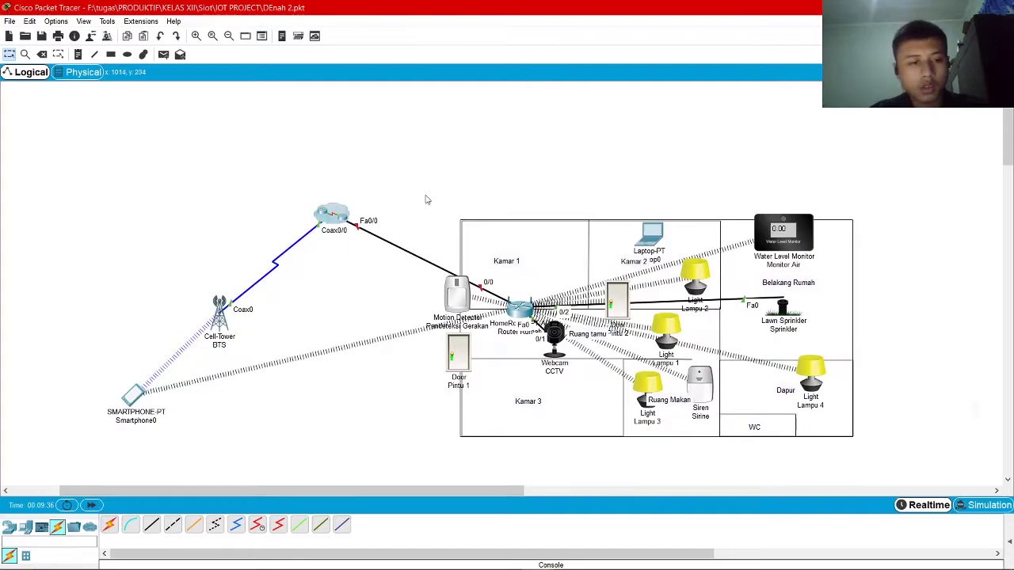
Open Router Rumah's settings and bring up its internet Setup page
double_click(332, 215)
left_click(850, 72)
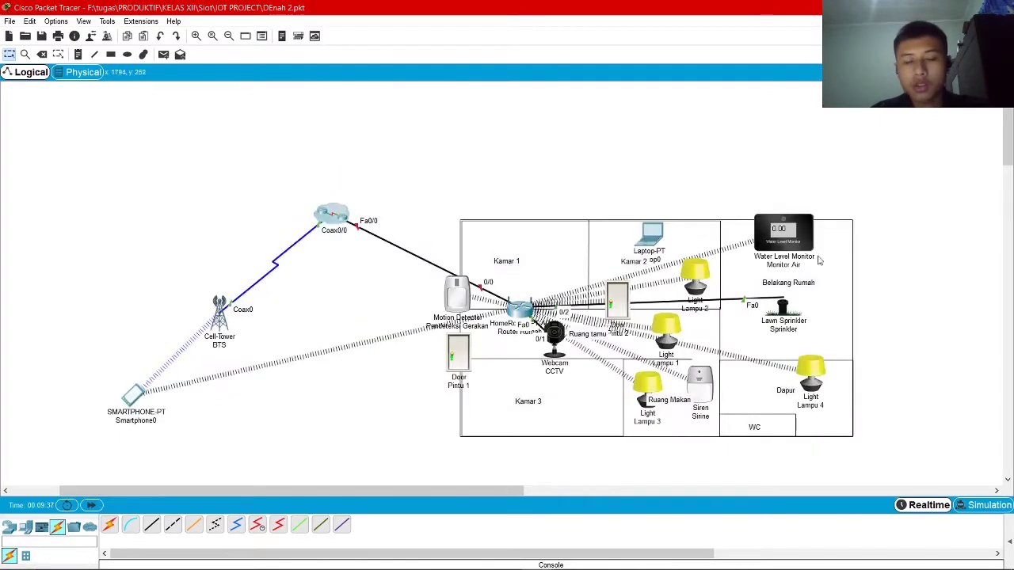
left_click(520, 305)
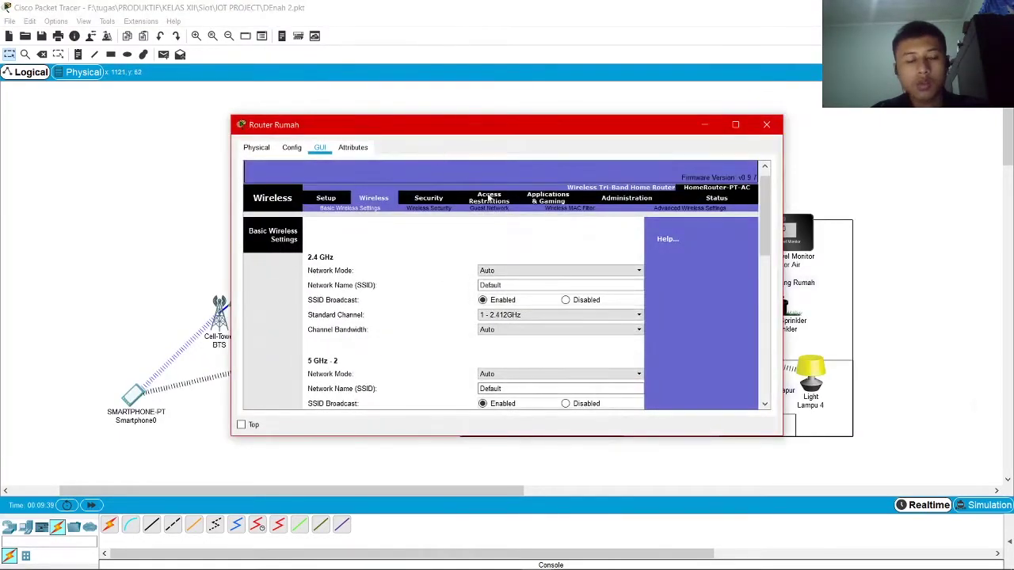
scroll(717, 273, "down", 3)
scroll(733, 287, "up", 4)
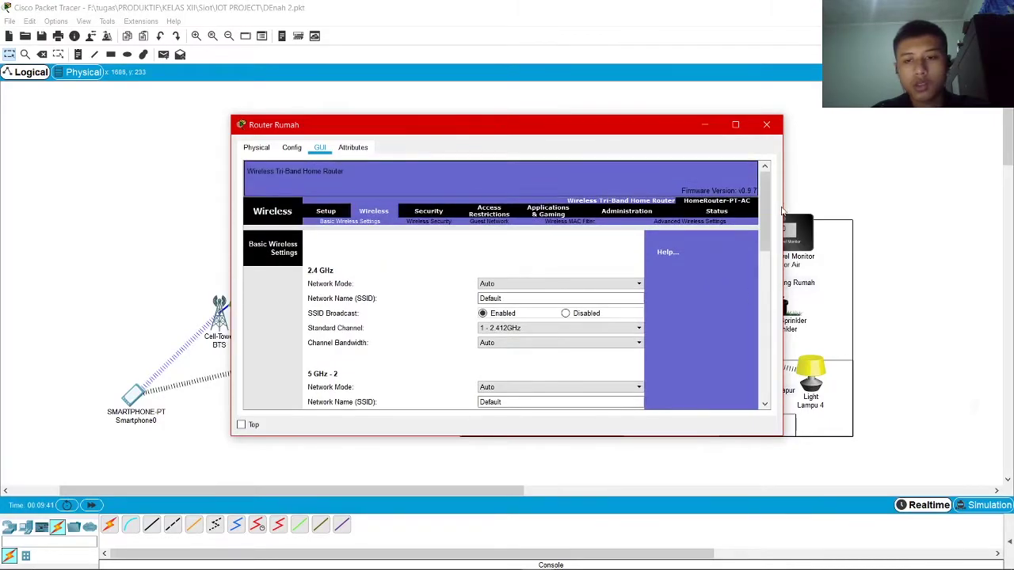
scroll(765, 237, "down", 3)
scroll(444, 219, "up", 3)
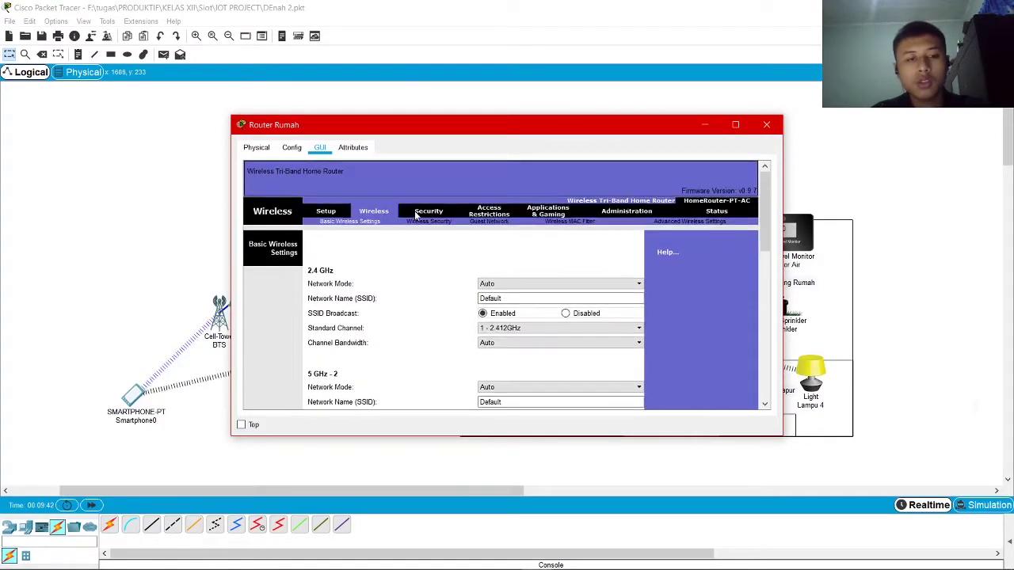
left_click(328, 212)
scroll(375, 233, "down", 1)
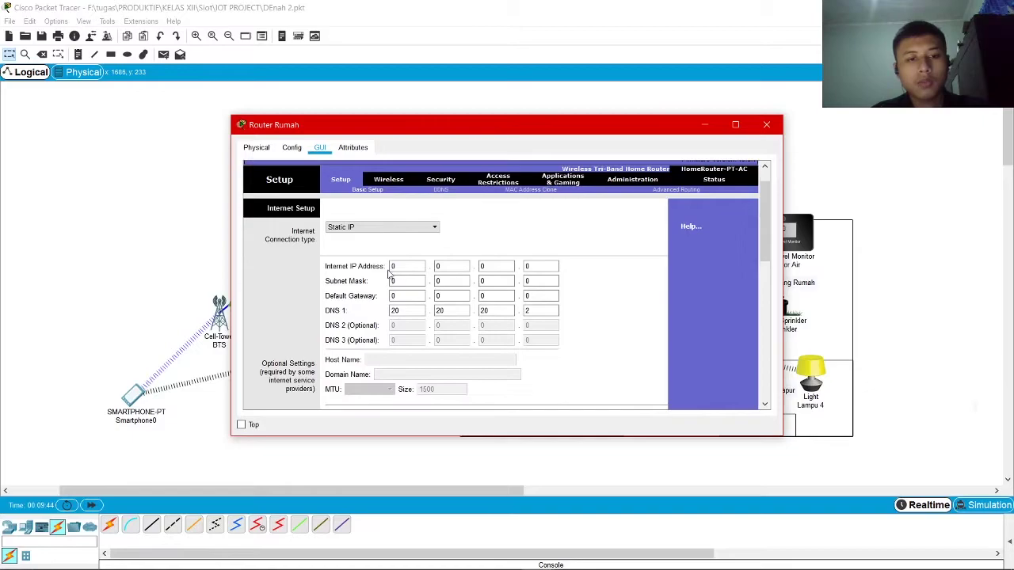
scroll(381, 236, "down", 1)
Enter static IP 10.10.10.2 with subnet mask 255.0.0.0
left_click(416, 234)
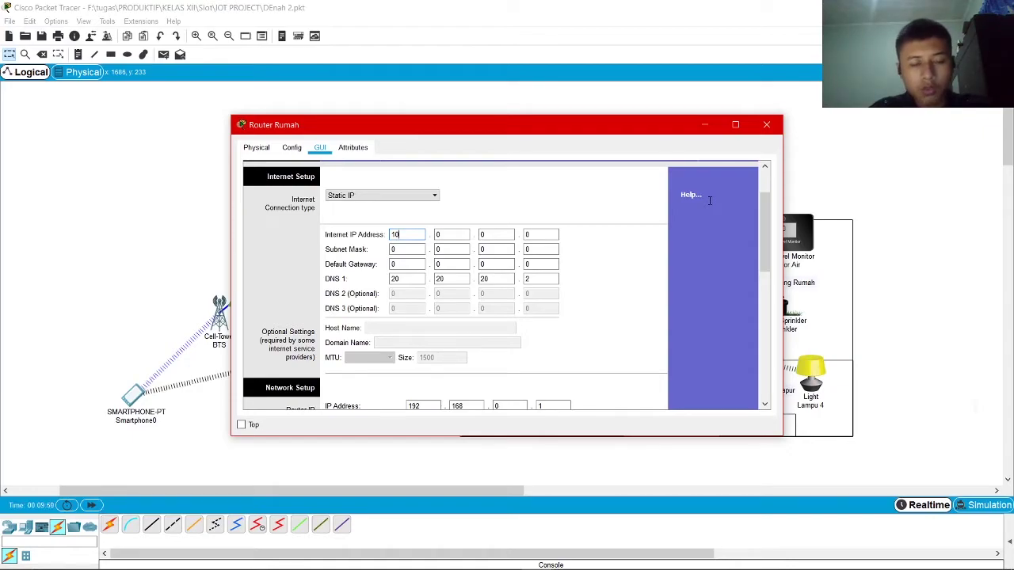
type("10.10.10.")
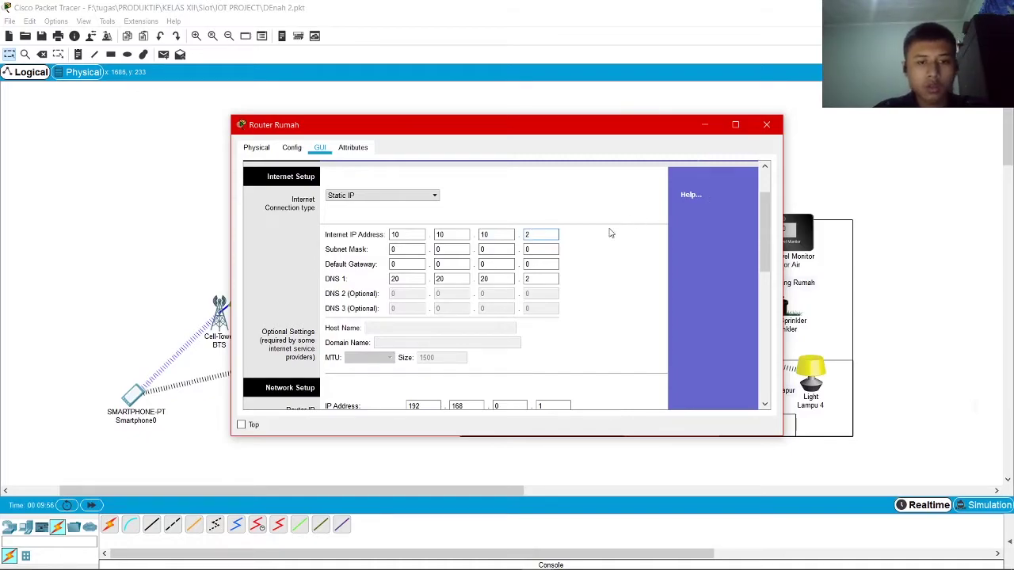
key("Tab")
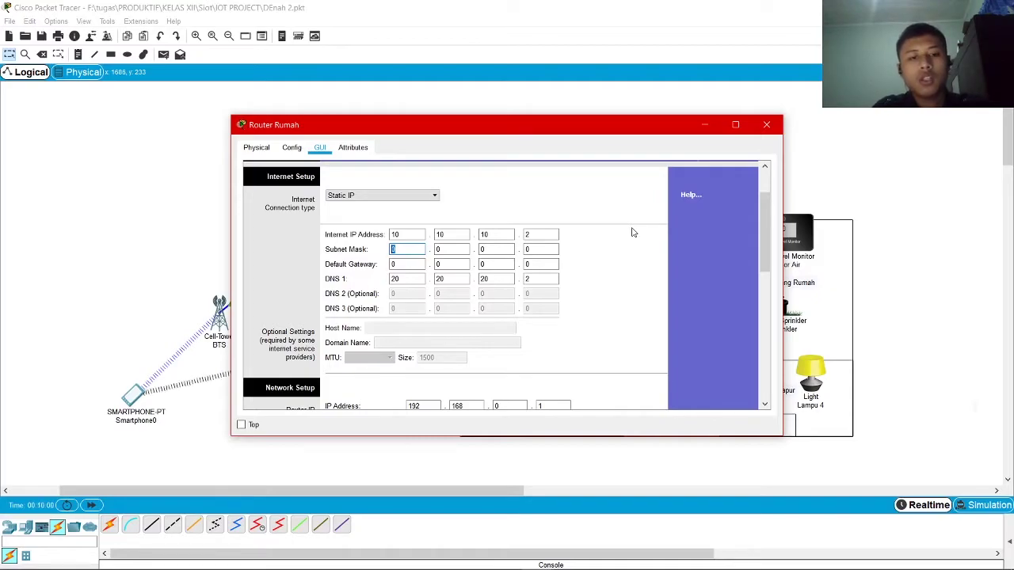
key("Tab")
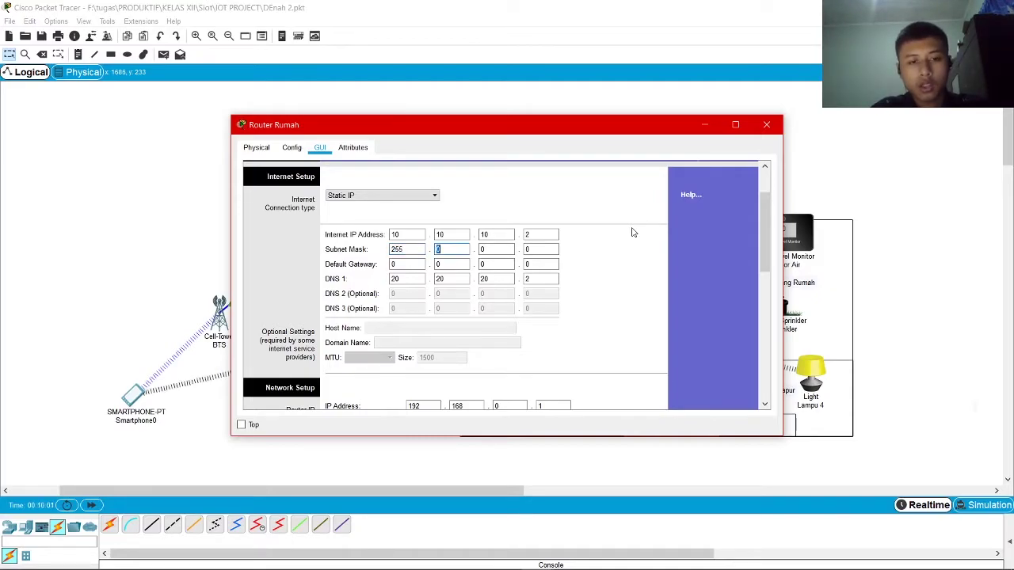
left_click(407, 266)
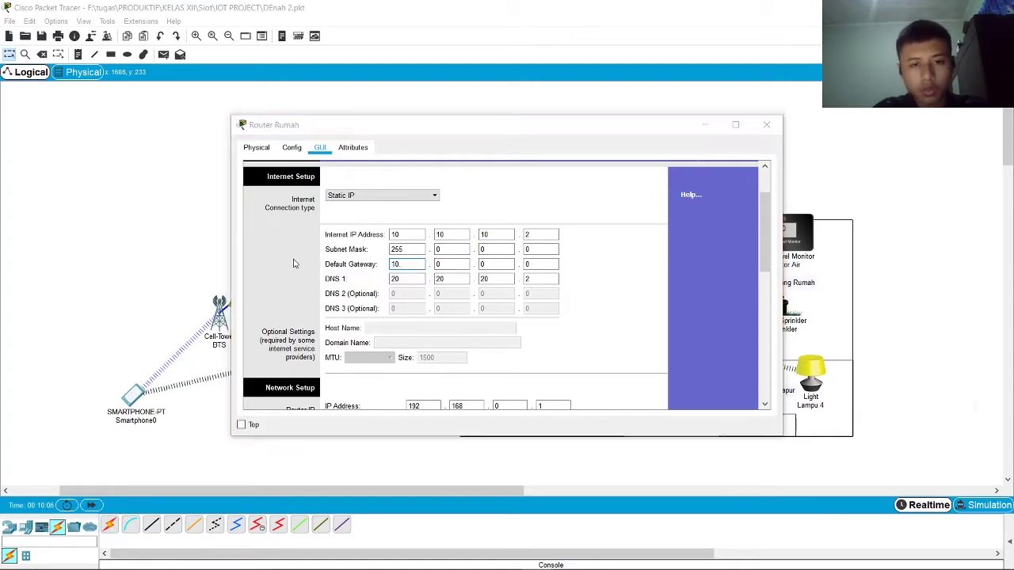
left_click(513, 303)
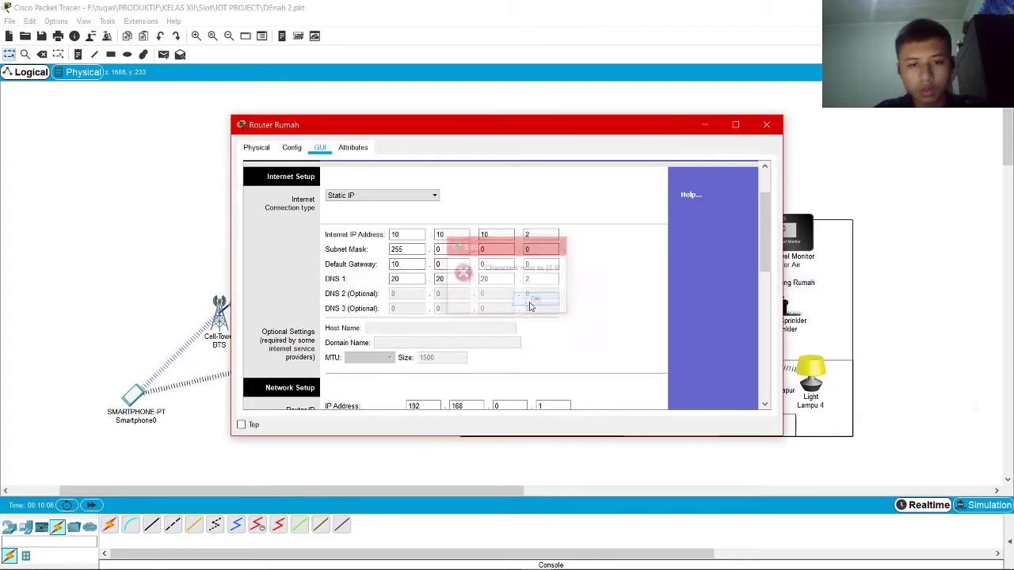
Set the default gateway to 10.10.10.1, leaving DNS 1 at 20.20.20.2
type("10")
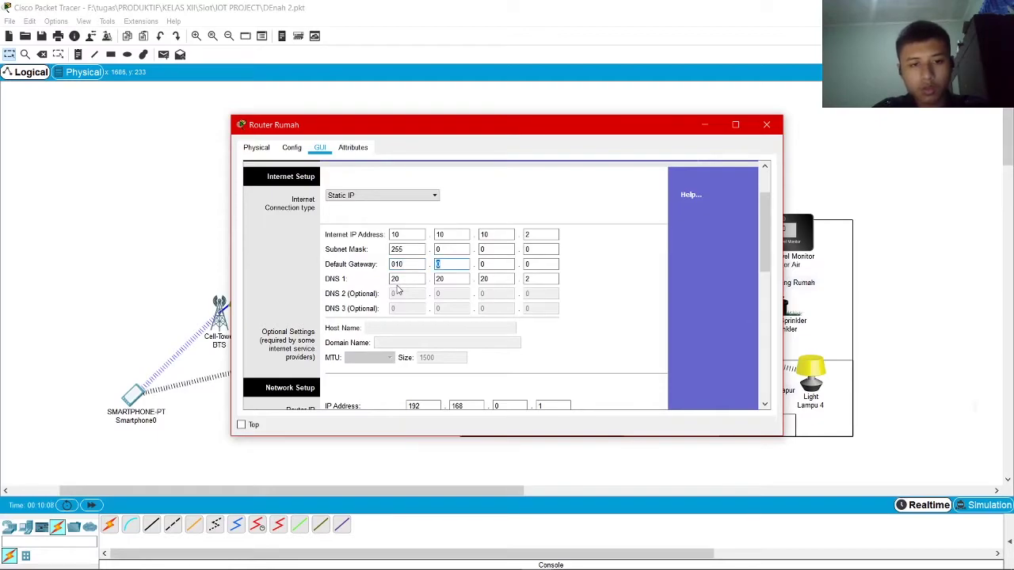
key("shift+Tab")
type("10")
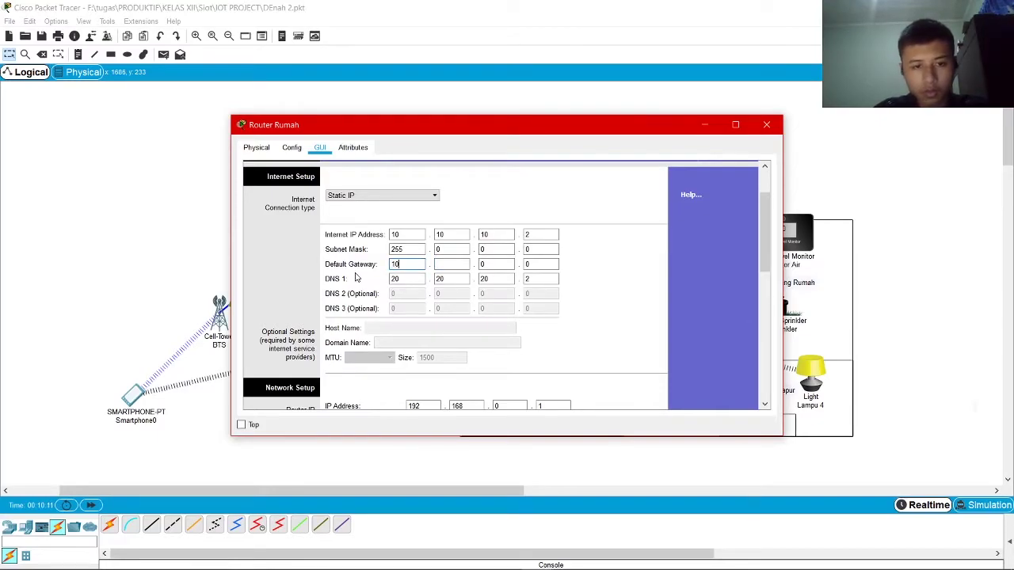
key("Tab")
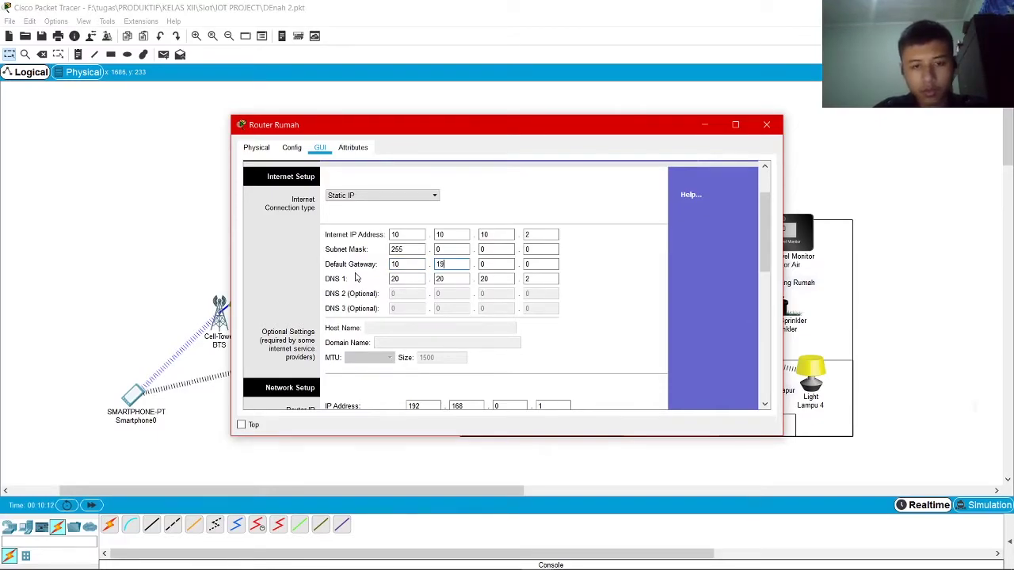
type("10")
key("Tab")
key("Tab")
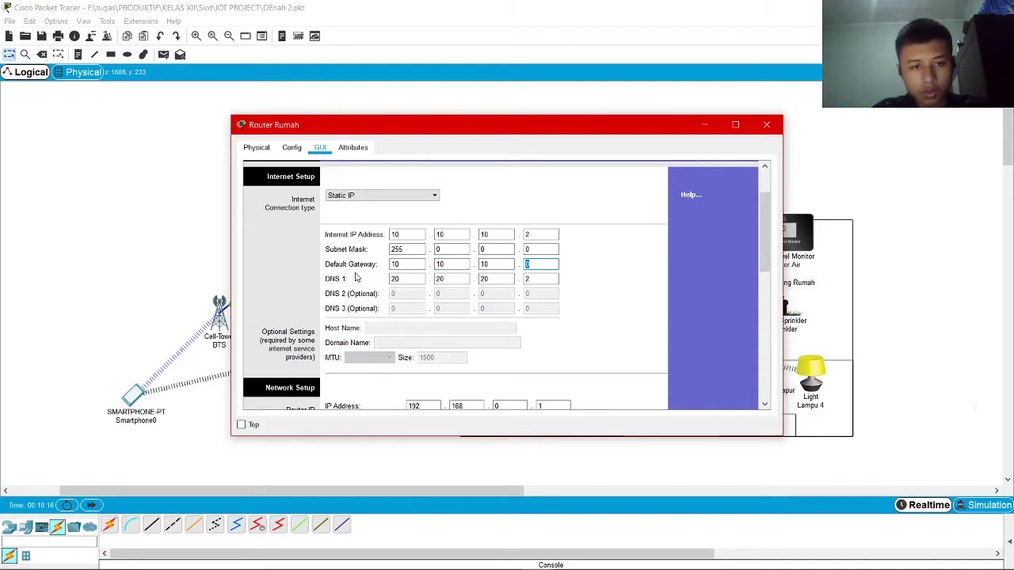
left_click(600, 294)
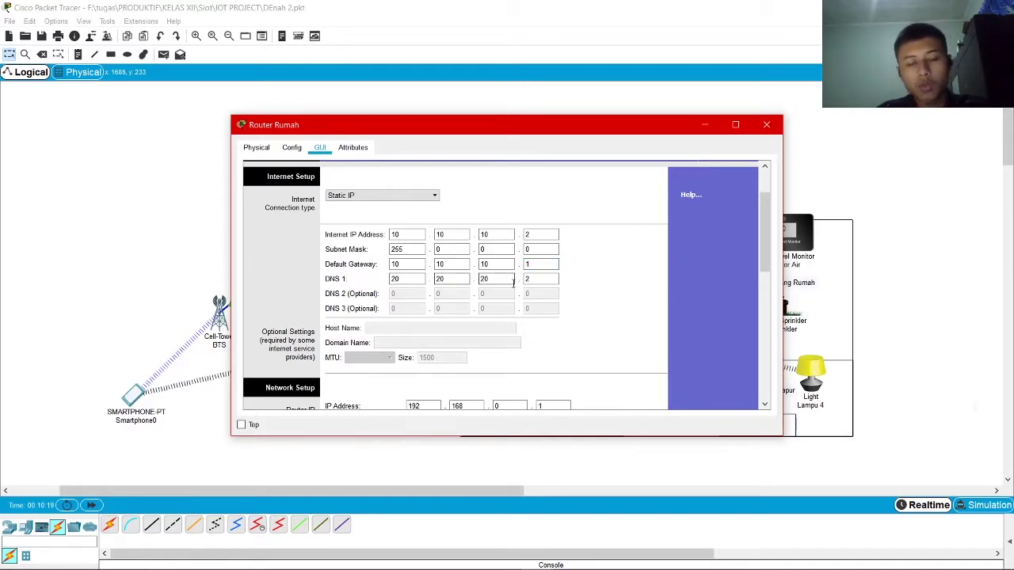
left_click(546, 282)
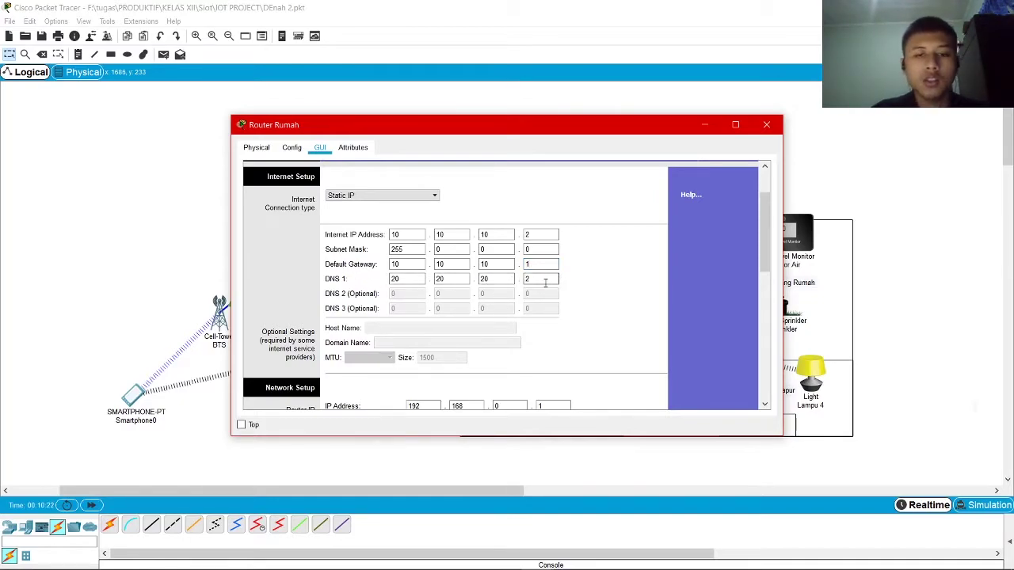
left_click(637, 295)
In DHCP Server Settings, set Start IP 192.168.0.2 and Maximum number of Users 50
scroll(625, 297, "down", 1)
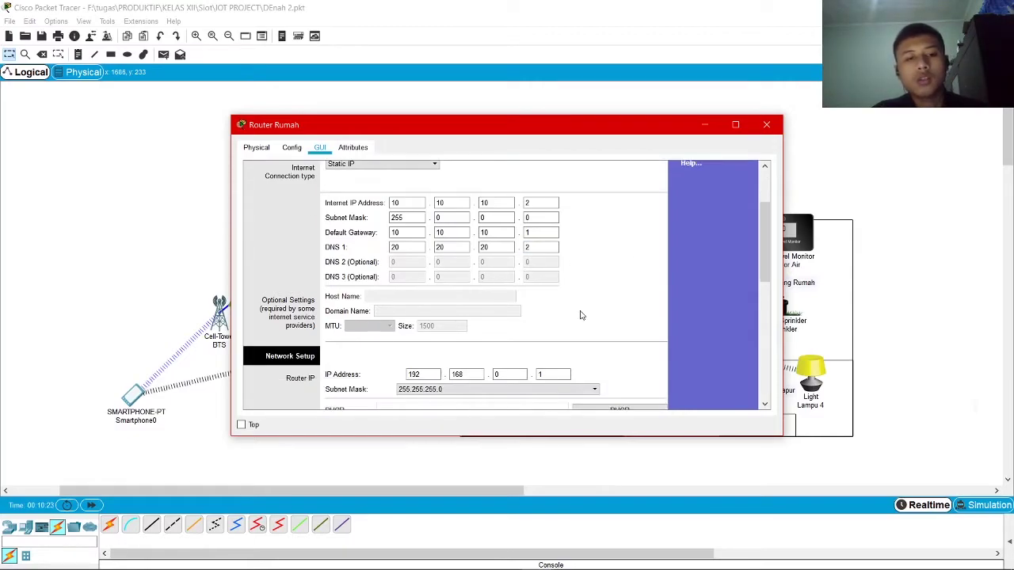
left_click_drag(766, 233, 707, 260)
scroll(620, 281, "up", 1)
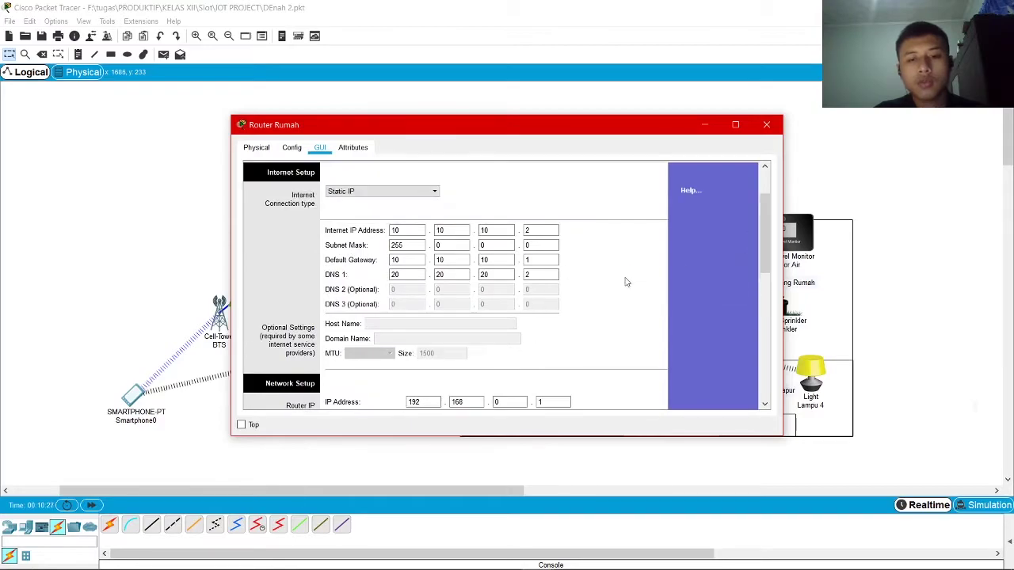
scroll(534, 290, "down", 4)
scroll(633, 273, "up", 1)
scroll(671, 269, "down", 2)
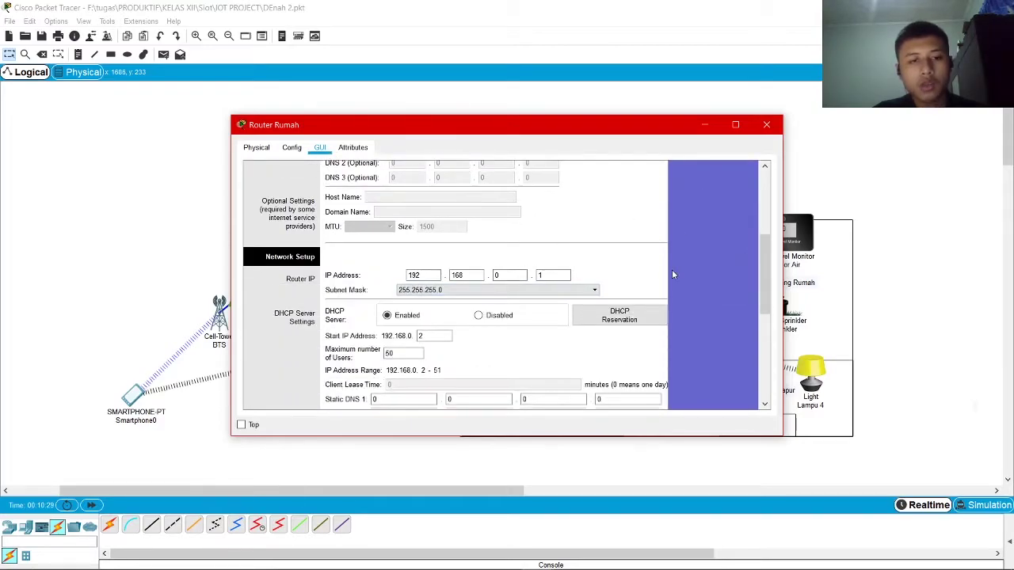
scroll(451, 218, "down", 1)
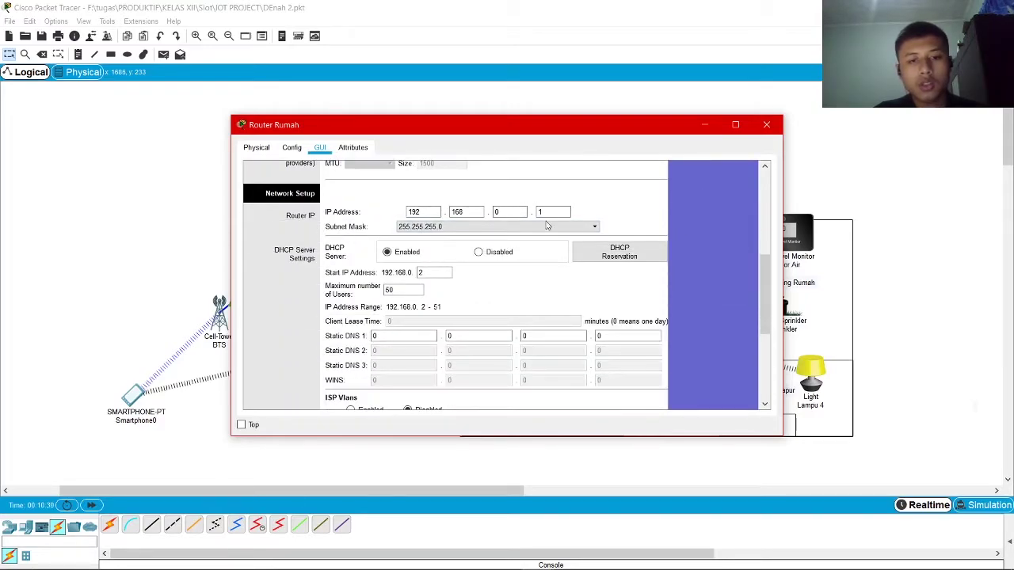
scroll(658, 218, "down", 1)
scroll(616, 222, "up", 1)
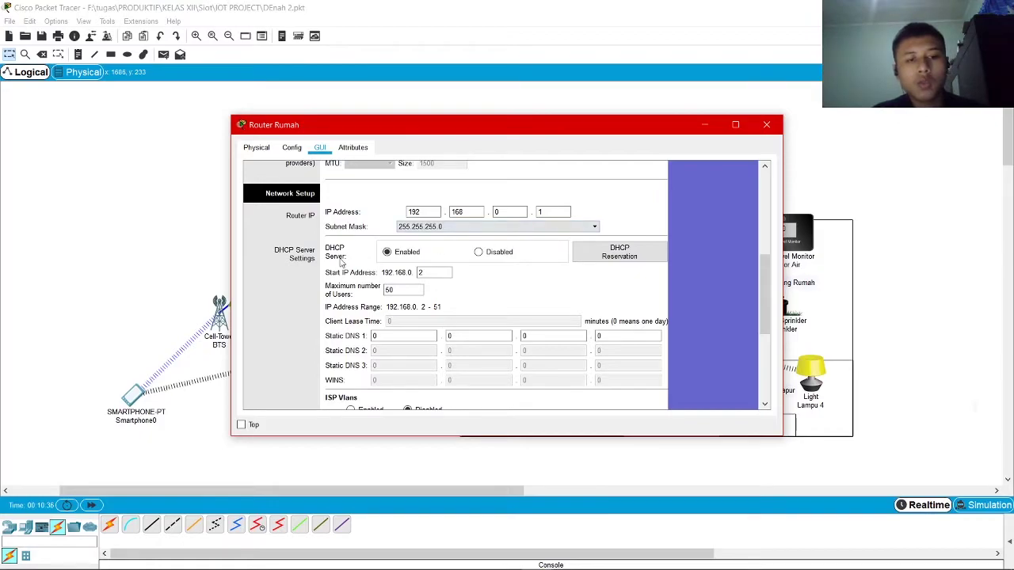
scroll(435, 262, "down", 1)
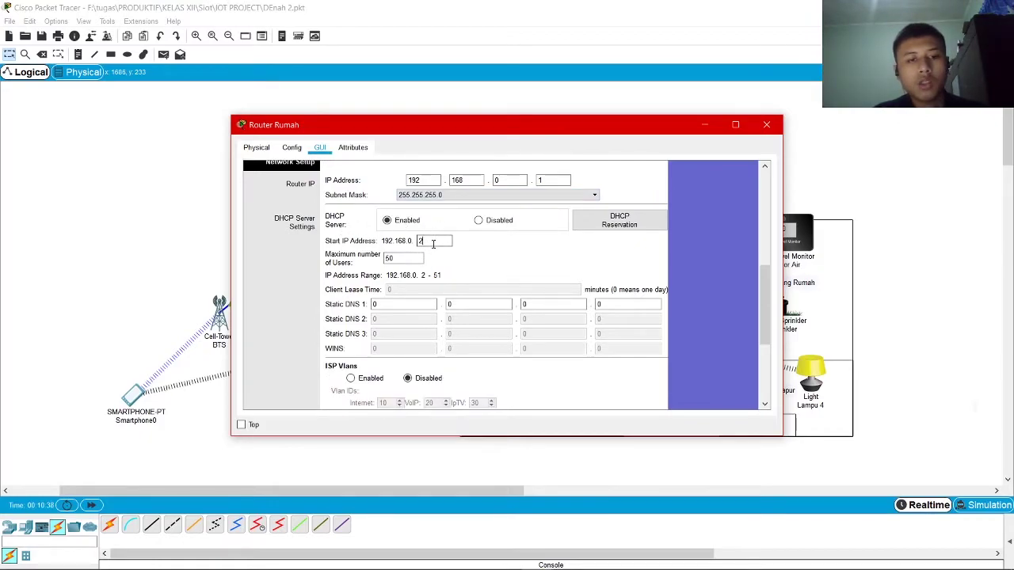
double_click(396, 258)
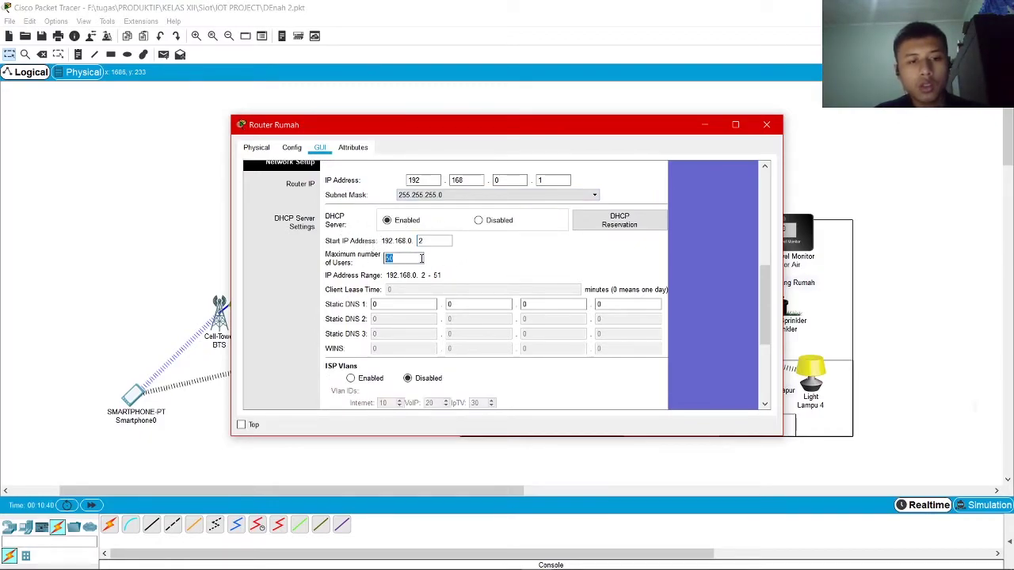
left_click(656, 263)
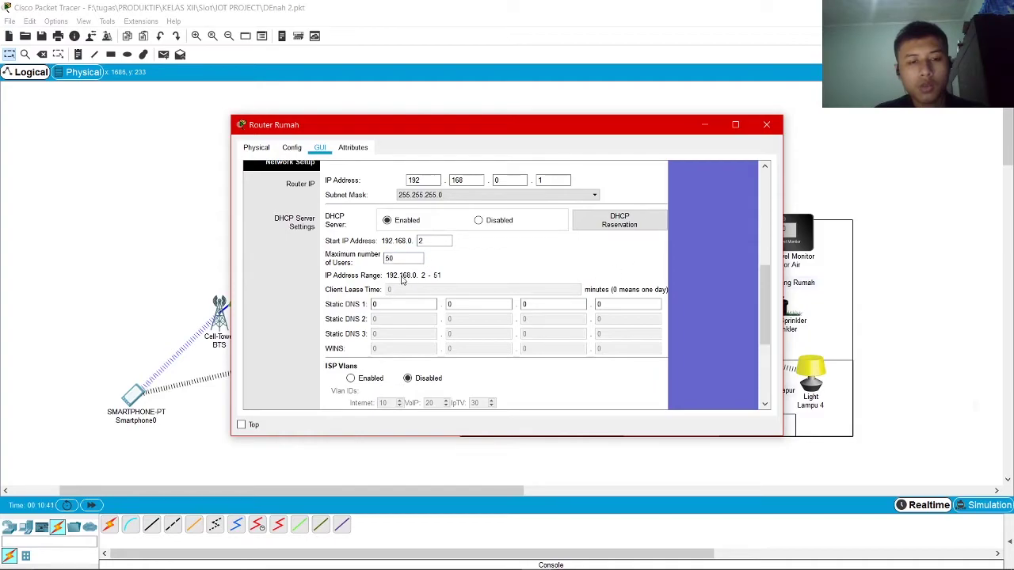
scroll(539, 287, "down", 1)
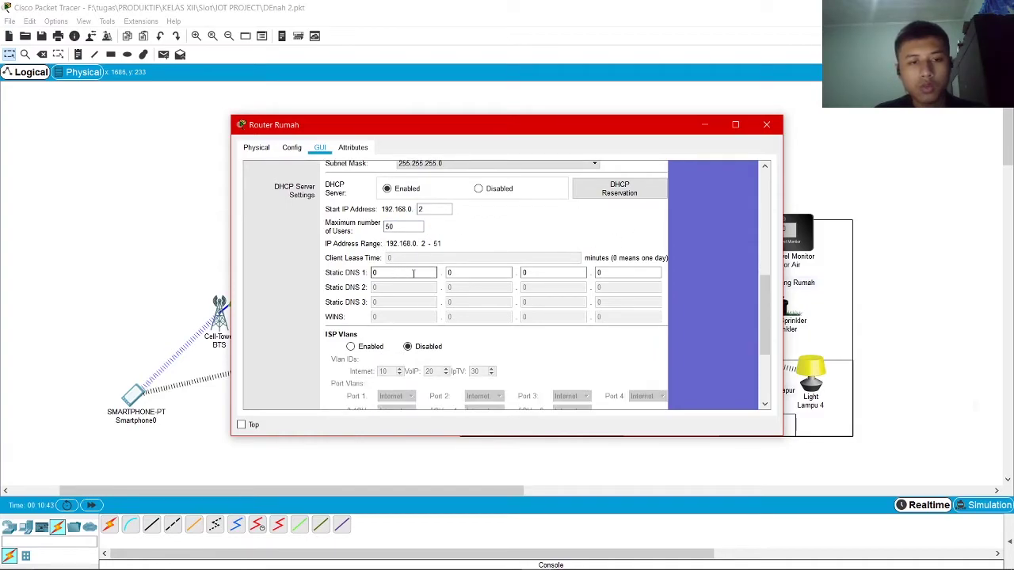
scroll(475, 285, "down", 4)
scroll(724, 247, "up", 7)
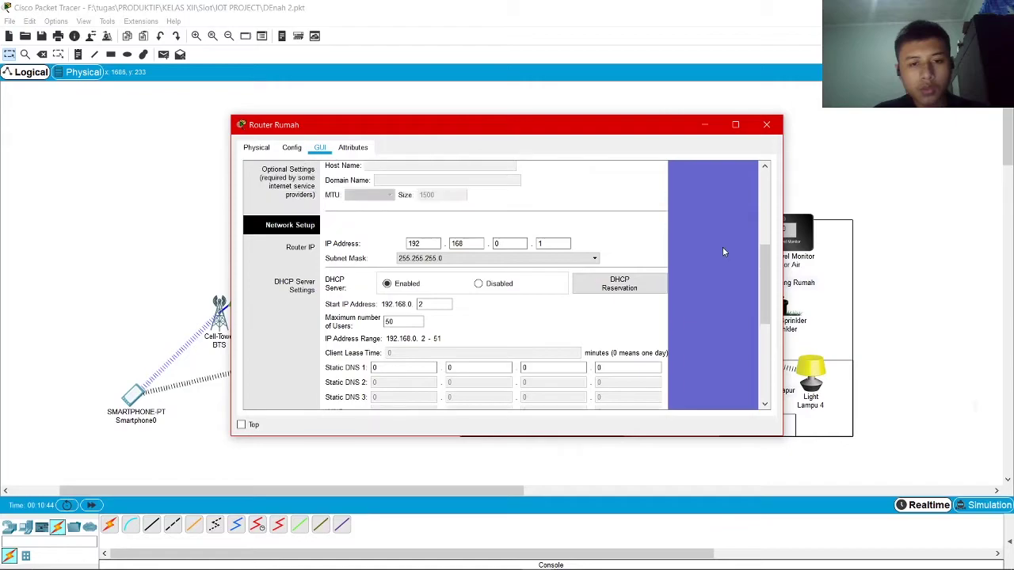
scroll(724, 252, "up", 5)
Check that the 2.4 GHz network name in Basic Wireless Settings is rumah
left_click(375, 176)
scroll(533, 252, "down", 2)
scroll(531, 251, "up", 2)
left_click_drag(509, 261, 162, 248)
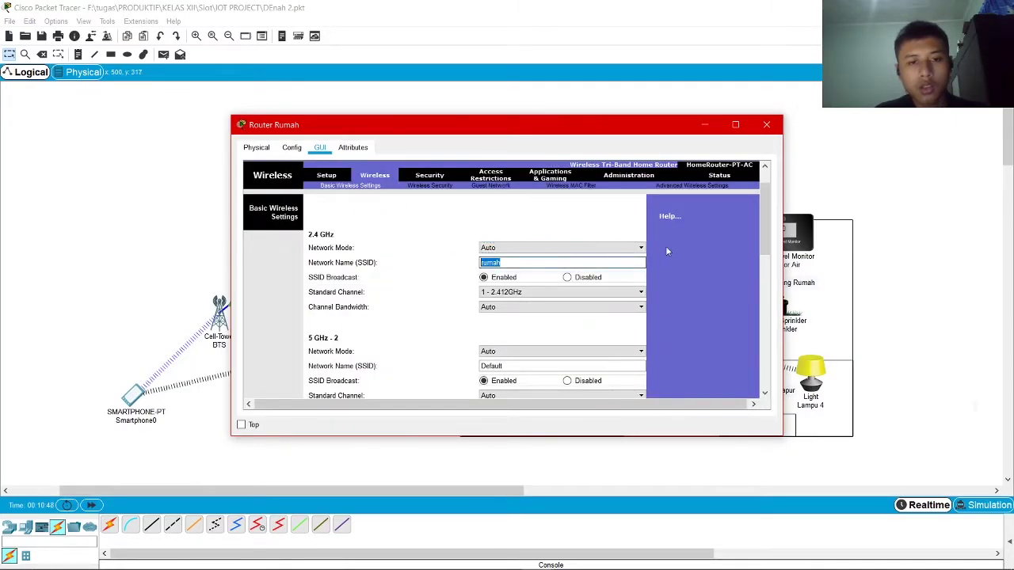
left_click(679, 233)
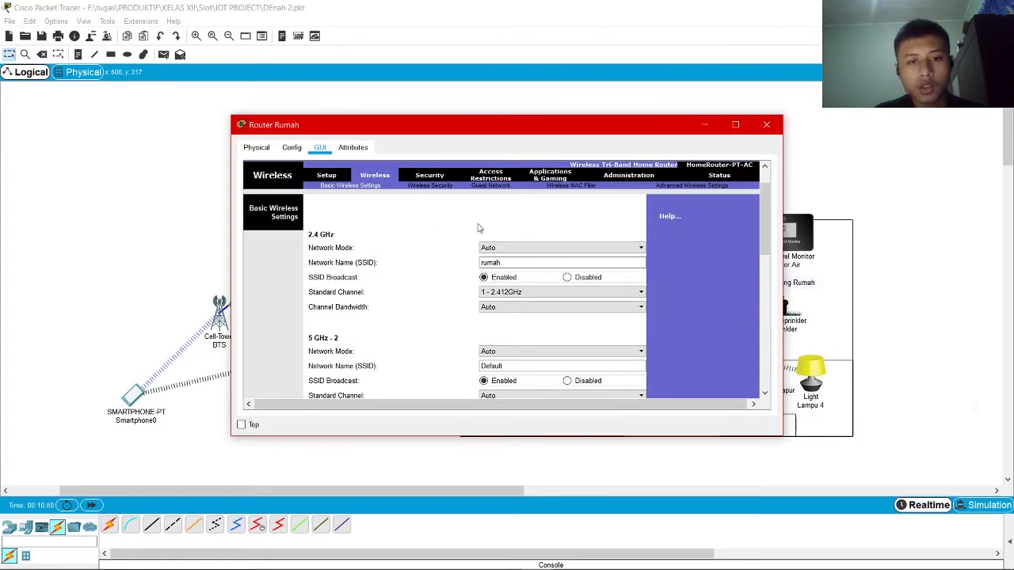
Review the WPA2 Personal AES passphrase under Wireless Security, then close the router window
left_click(437, 187)
left_click_drag(545, 282, 269, 279)
left_click(625, 232)
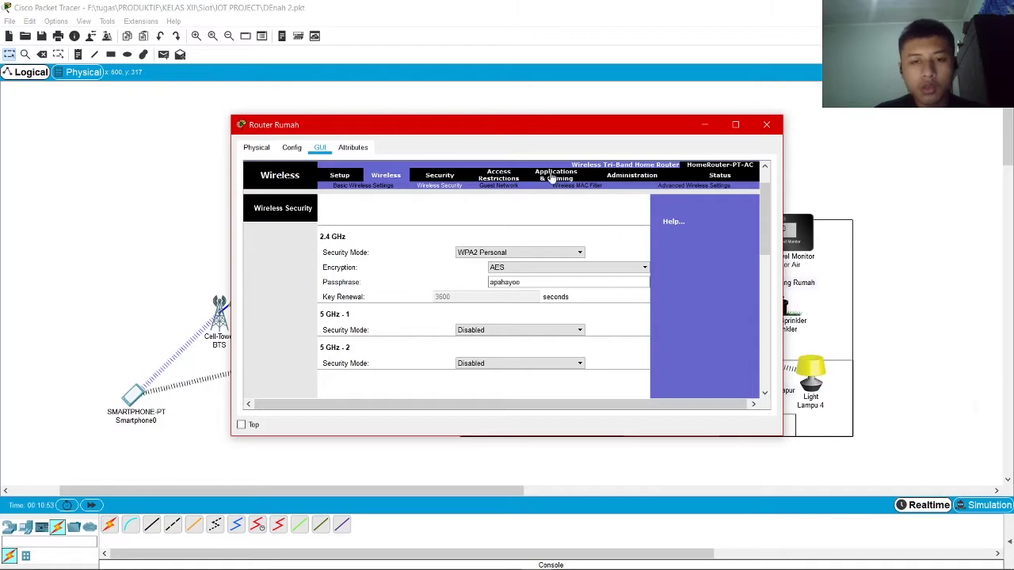
double_click(524, 283)
left_click(560, 232)
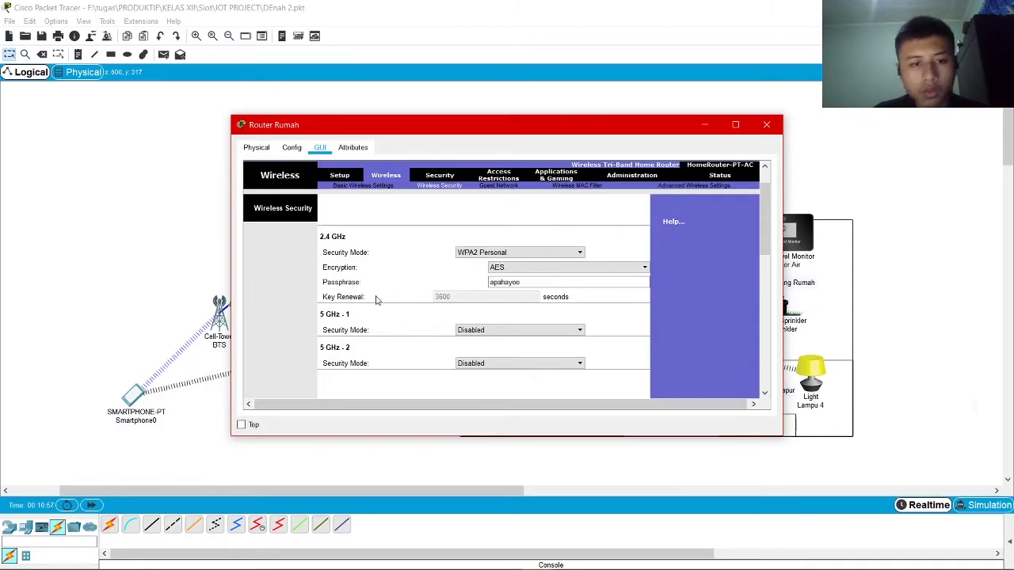
double_click(515, 283)
left_click(591, 209)
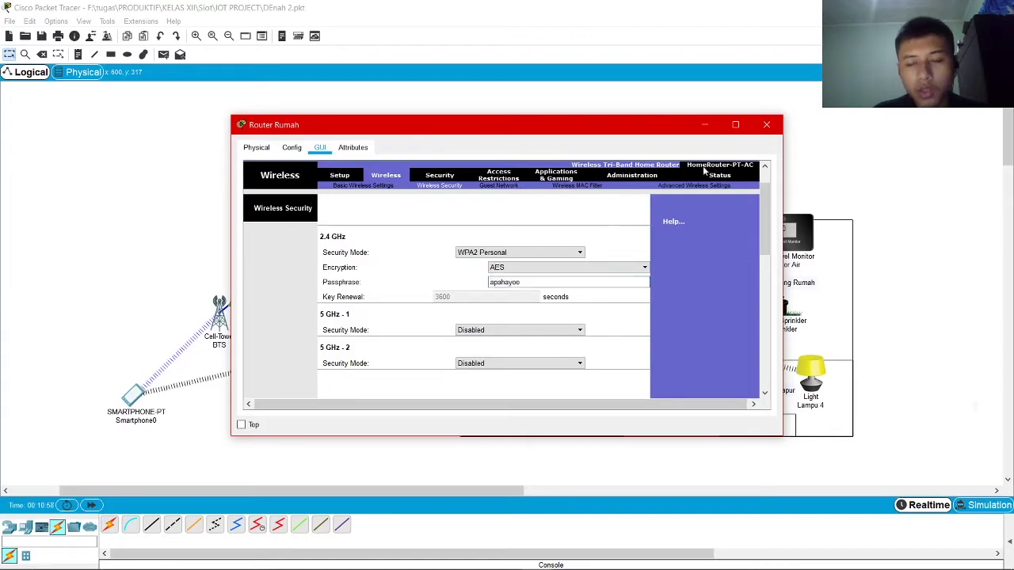
left_click(767, 125)
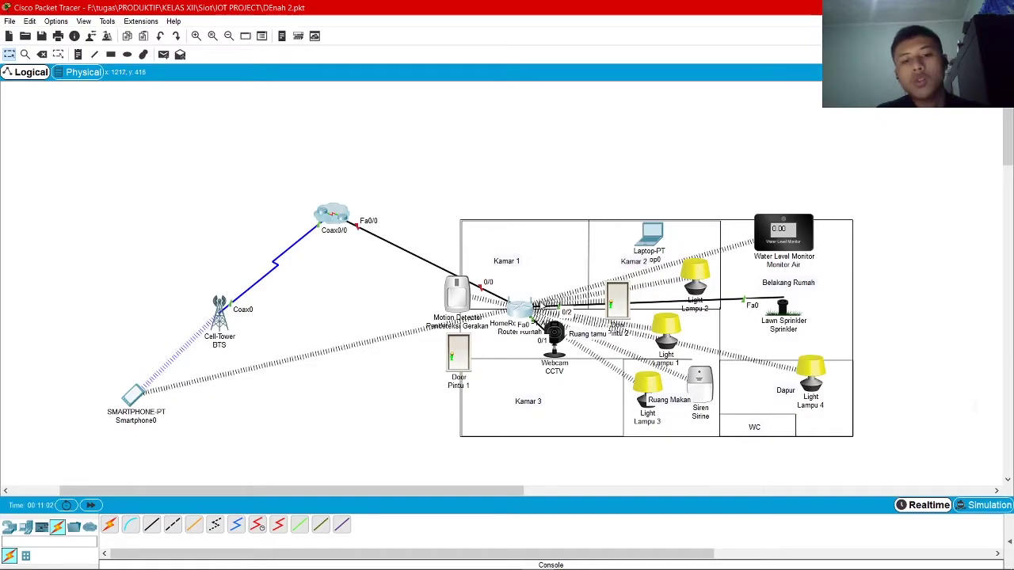
Power on Laptop0 from its Physical view after the powered-off error, then show its Desktop tools
left_click_drag(453, 362, 471, 374)
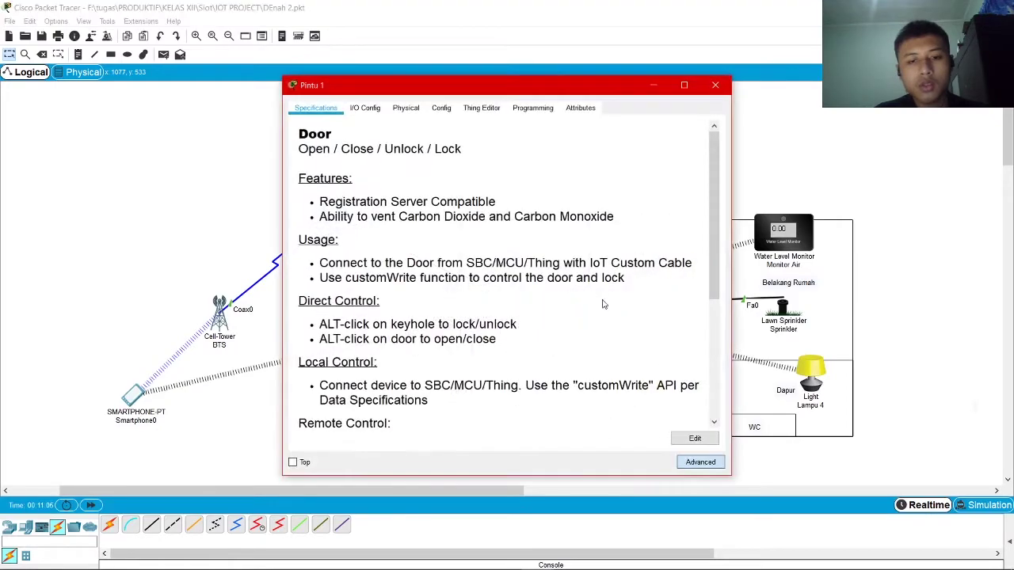
left_click(715, 85)
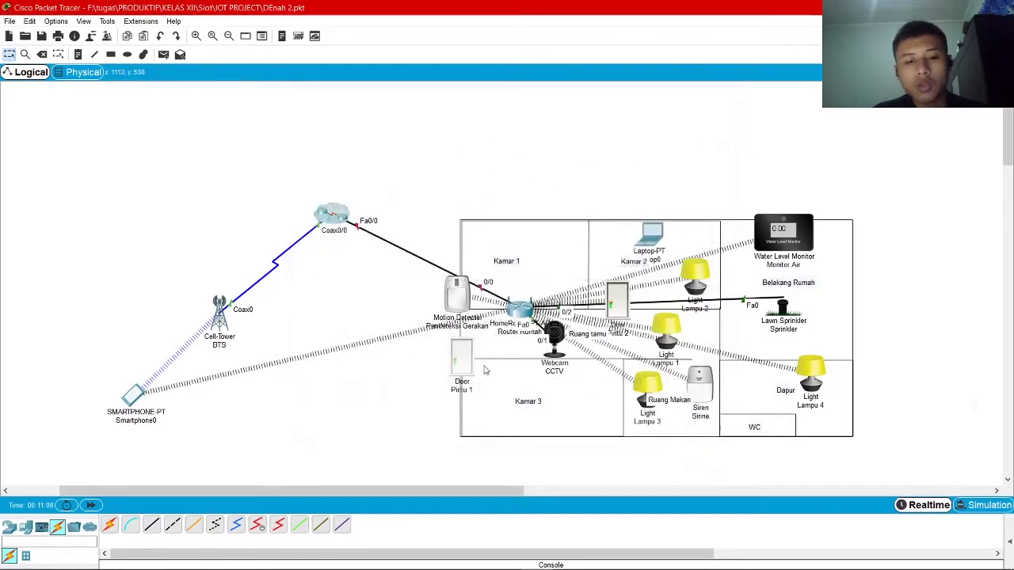
left_click(646, 237)
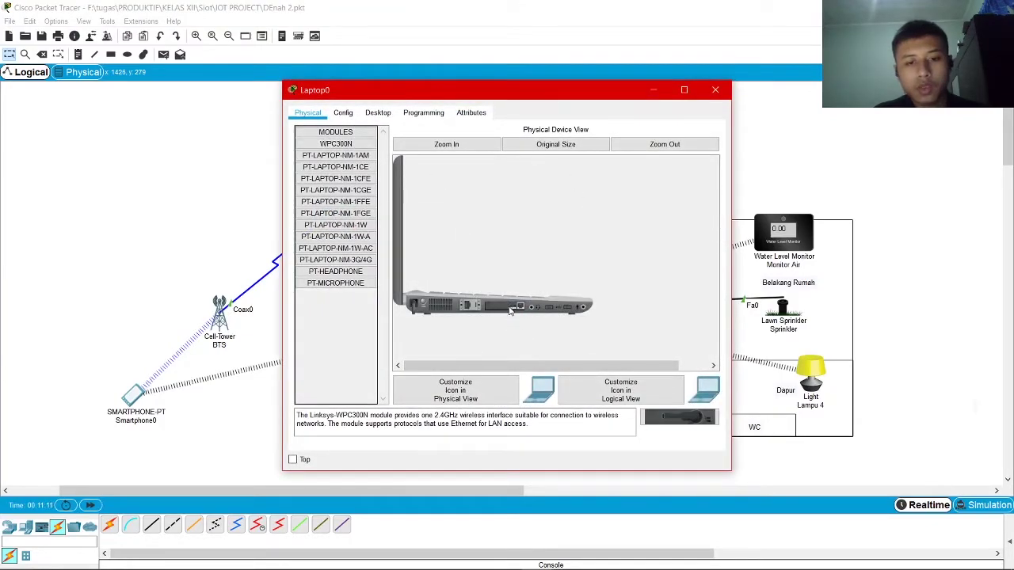
left_click(378, 115)
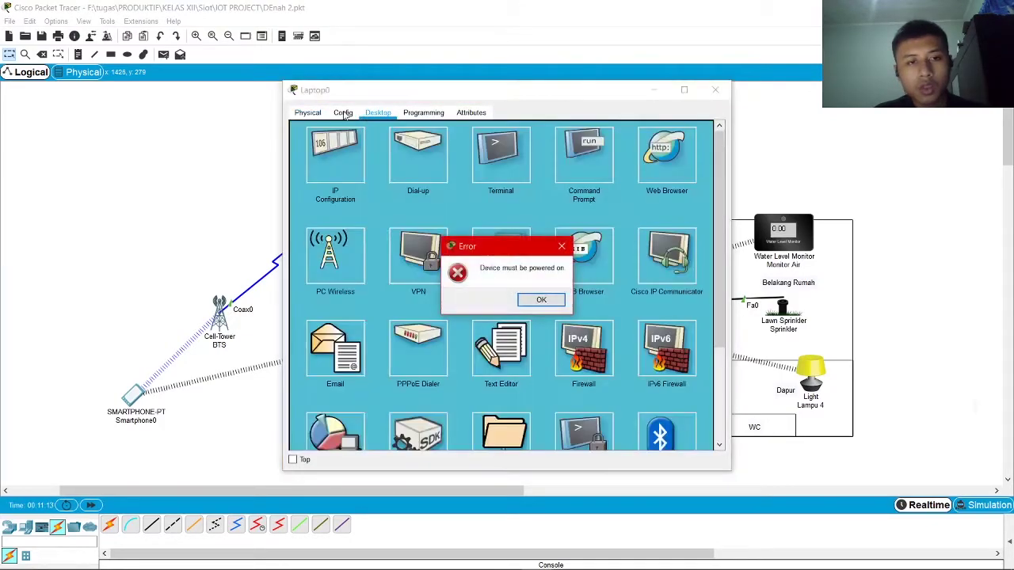
key("Return")
left_click_drag(445, 309, 475, 309)
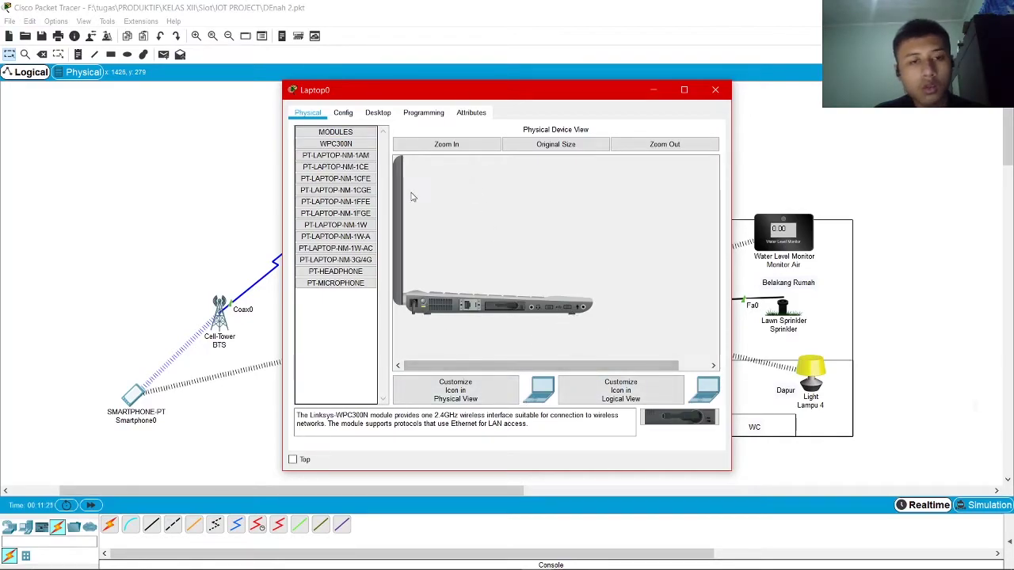
left_click(362, 115)
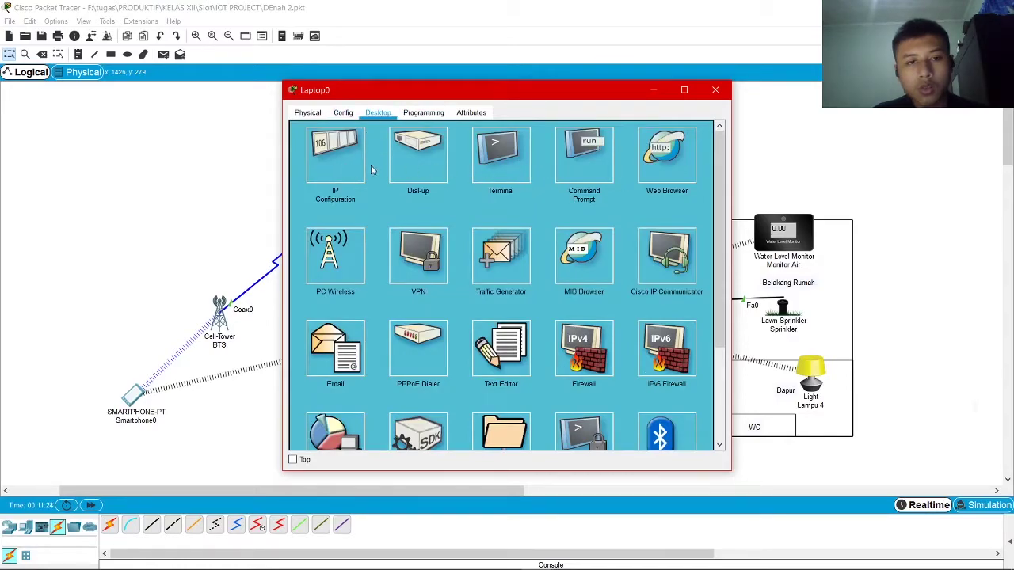
Join Laptop0 to the rumah Wi-Fi using the network's pre-shared key
left_click(335, 257)
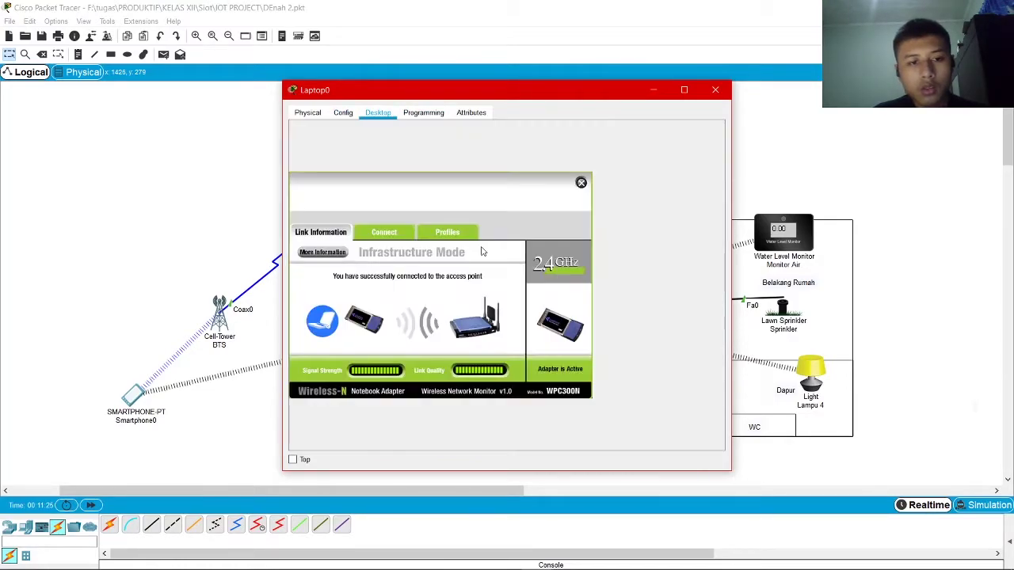
left_click(383, 232)
left_click(445, 347)
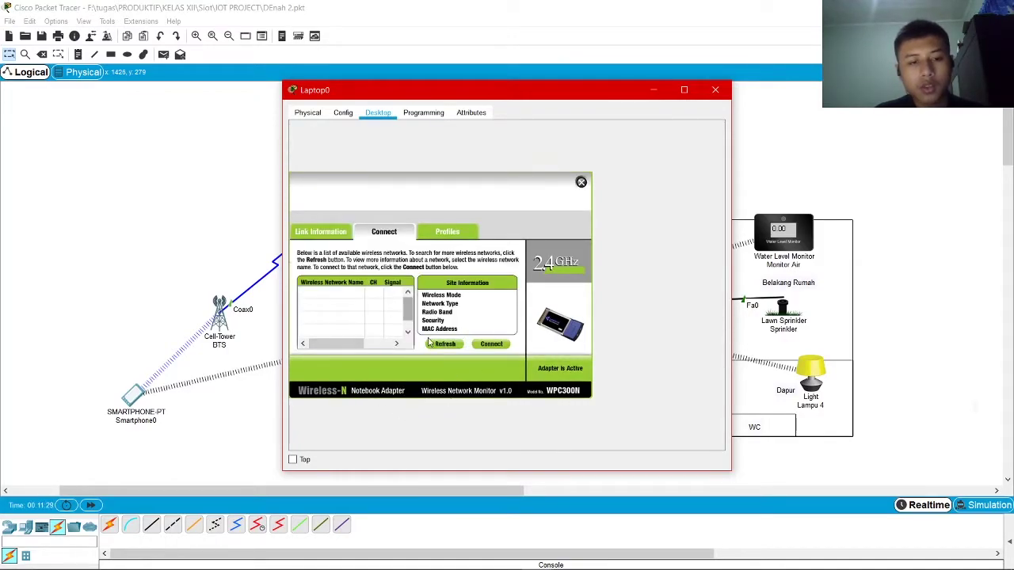
left_click_drag(501, 94, 522, 74)
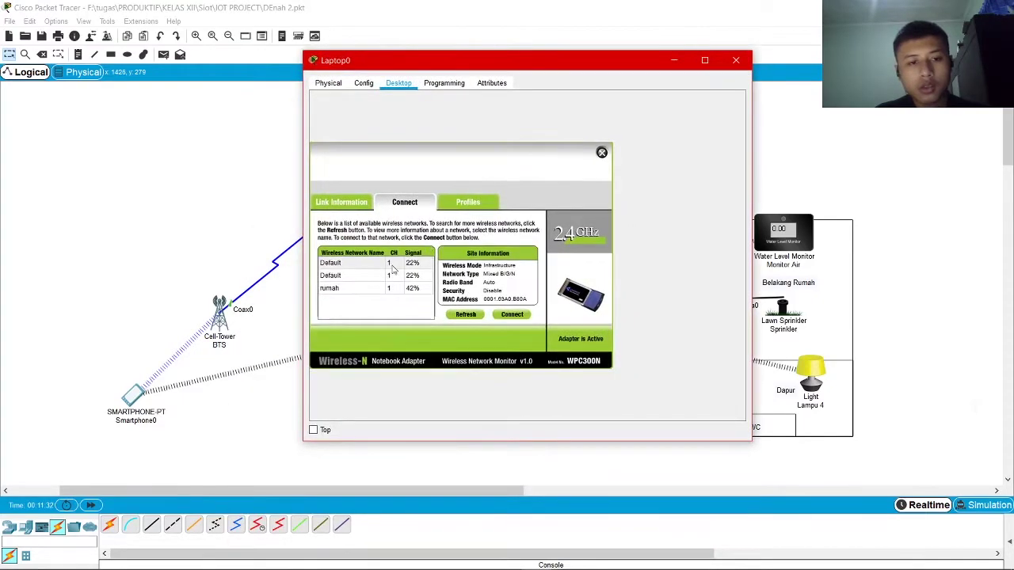
left_click(369, 290)
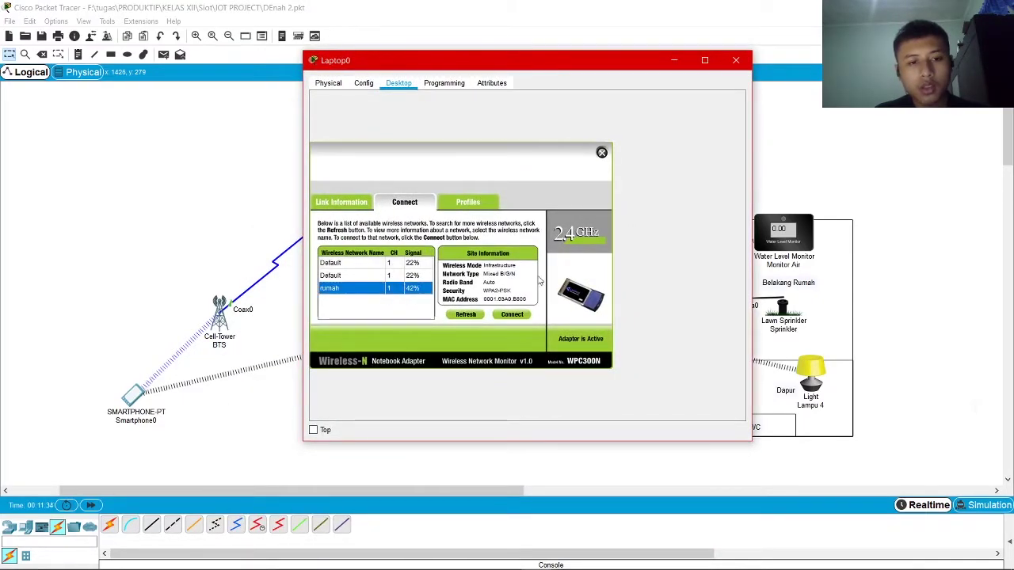
left_click(513, 315)
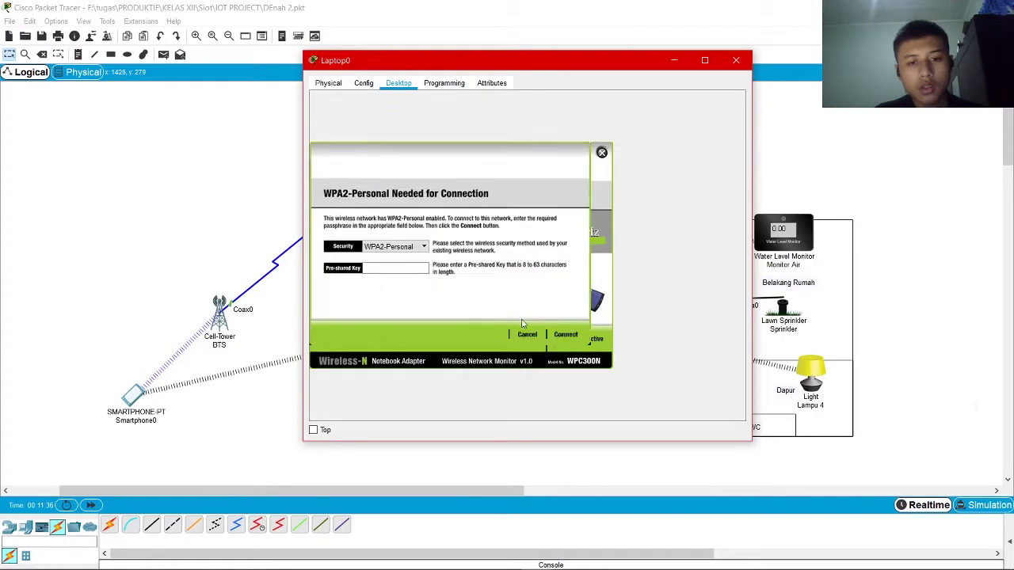
left_click(403, 267)
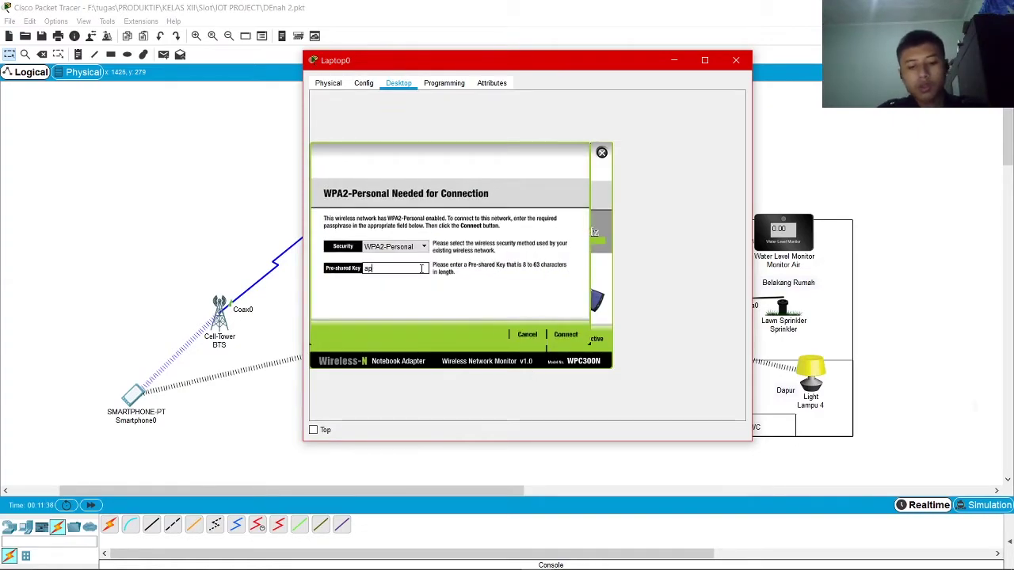
type("apahayoo")
left_click(566, 334)
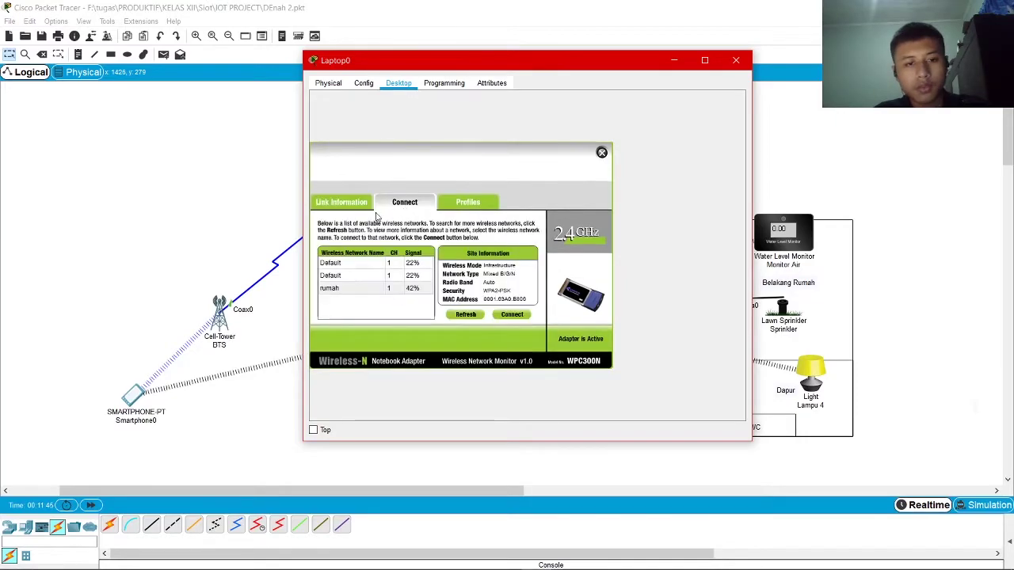
Check the wireless link status and open IP Configuration to confirm the DHCP address
left_click(342, 204)
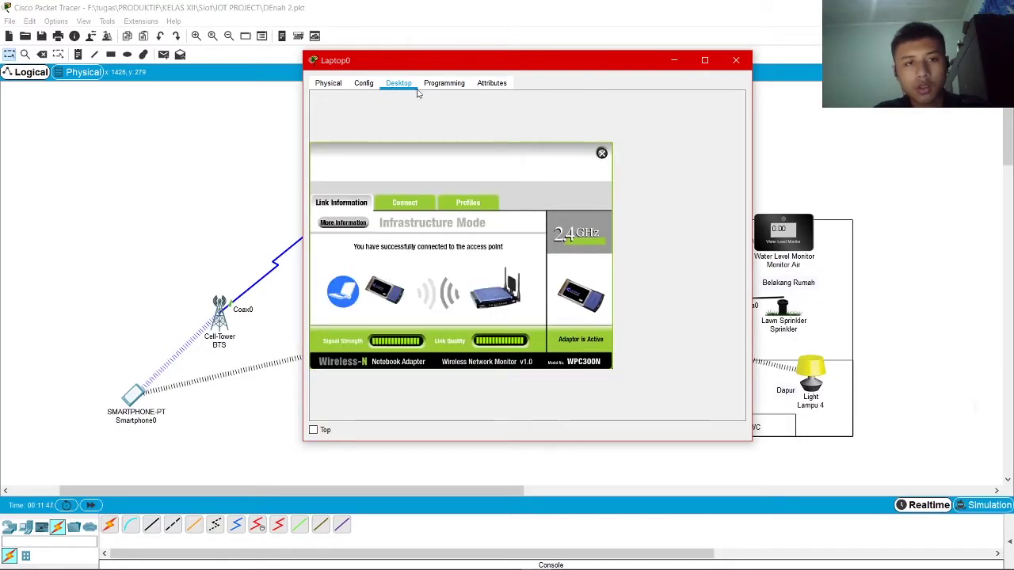
left_click(602, 154)
left_click(355, 137)
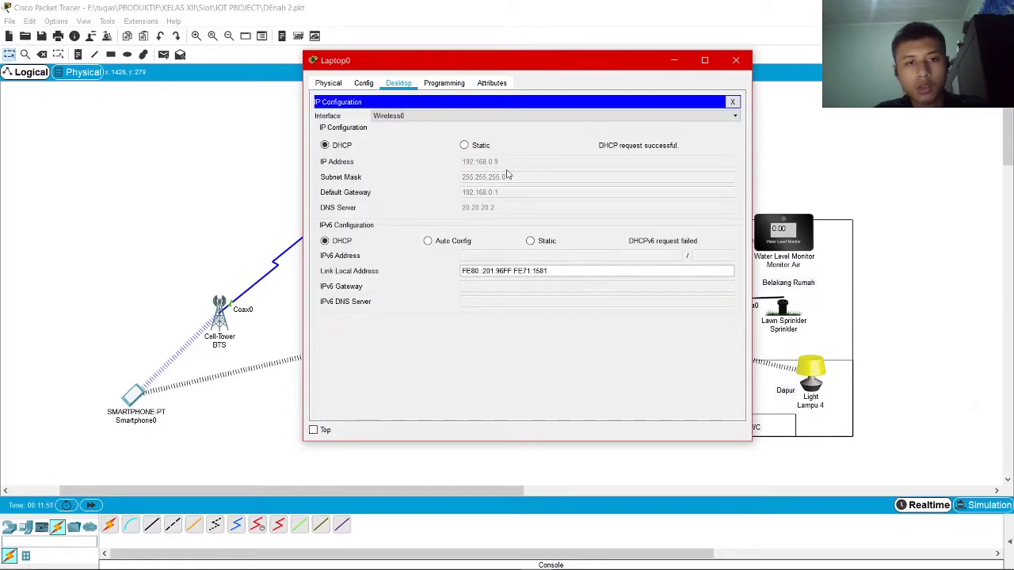
Close Laptop0 and give the Pintu 1 door the PT-IOT-NM-1CFE network adapter
left_click(735, 60)
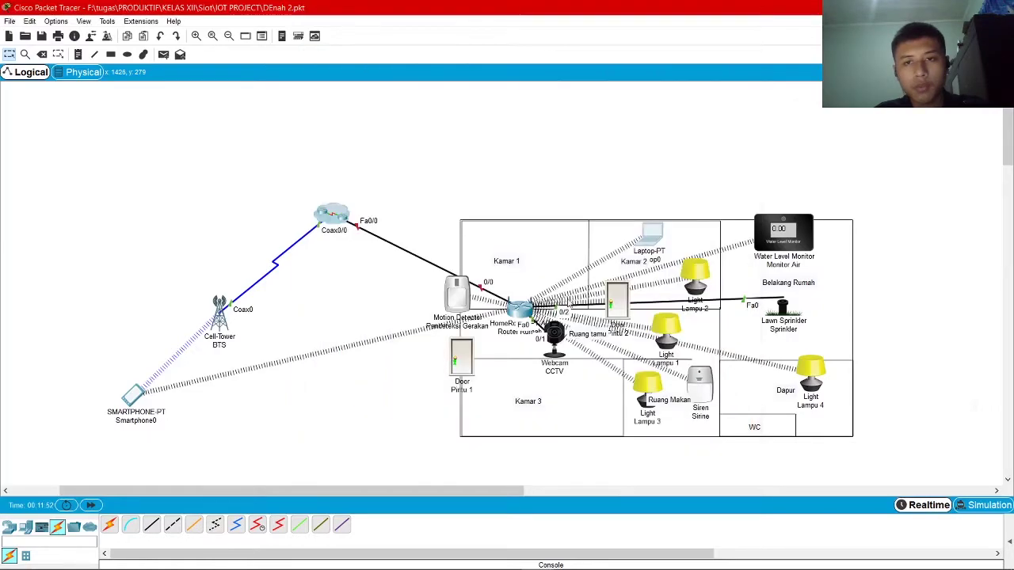
left_click(473, 356)
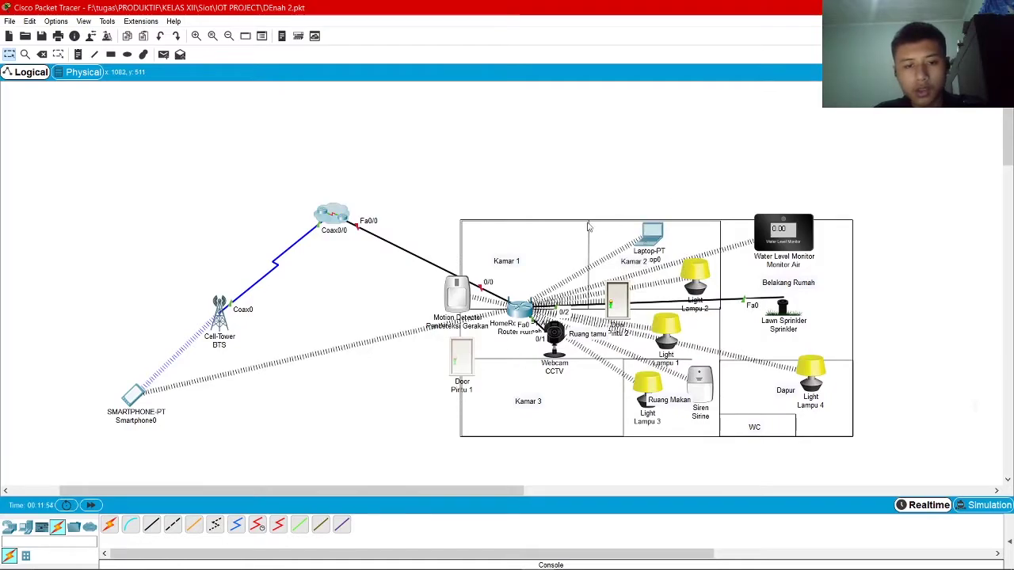
left_click(365, 107)
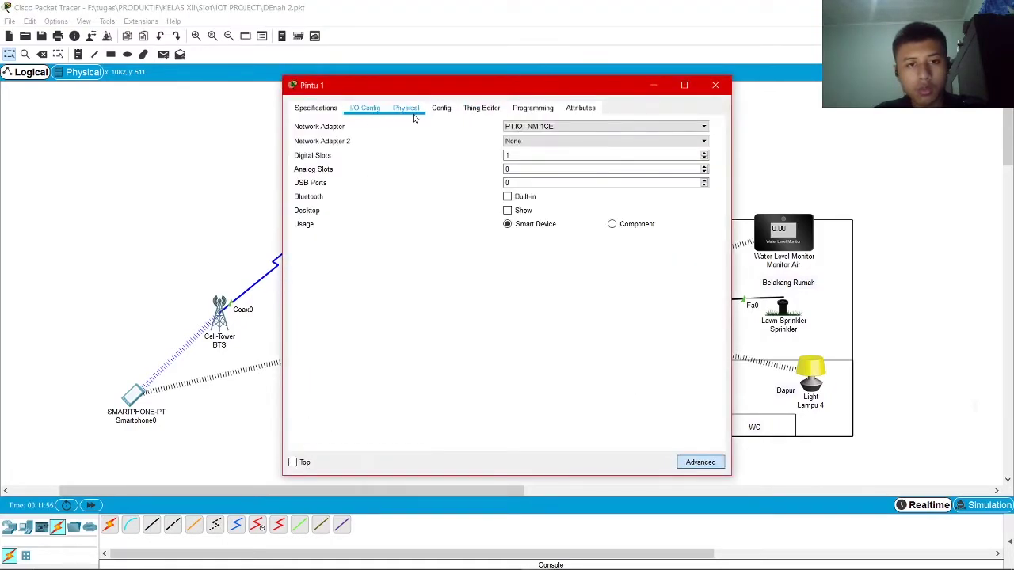
left_click(555, 127)
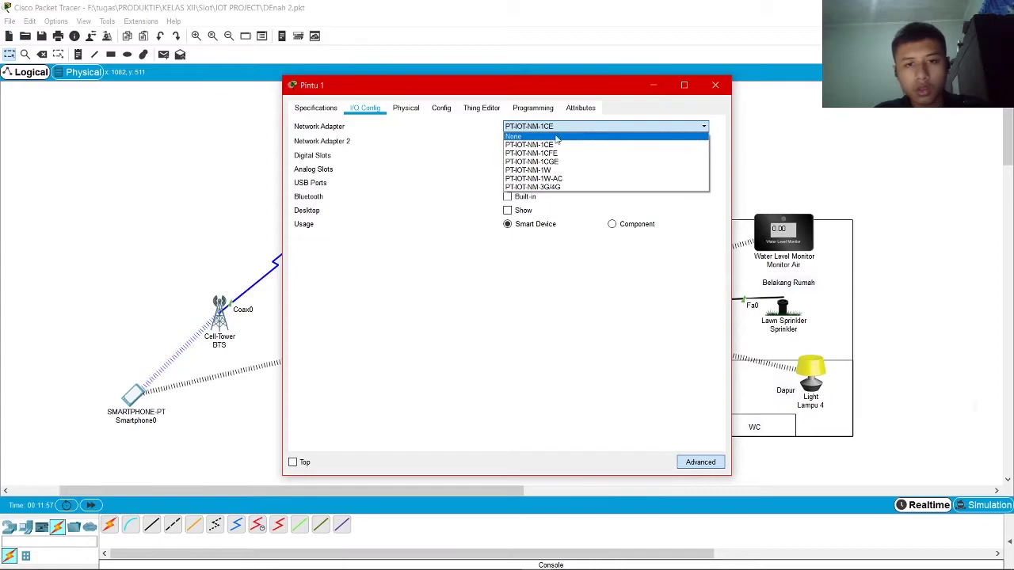
left_click(580, 153)
left_click(715, 85)
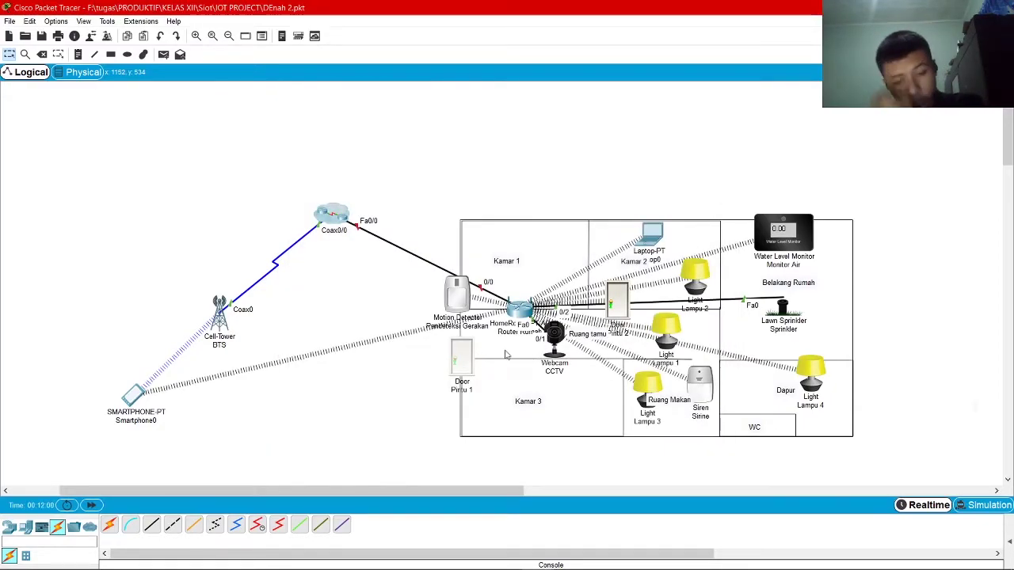
Reopen Pintu 1's settings, move the window aside, and read its specifications
left_click(457, 363)
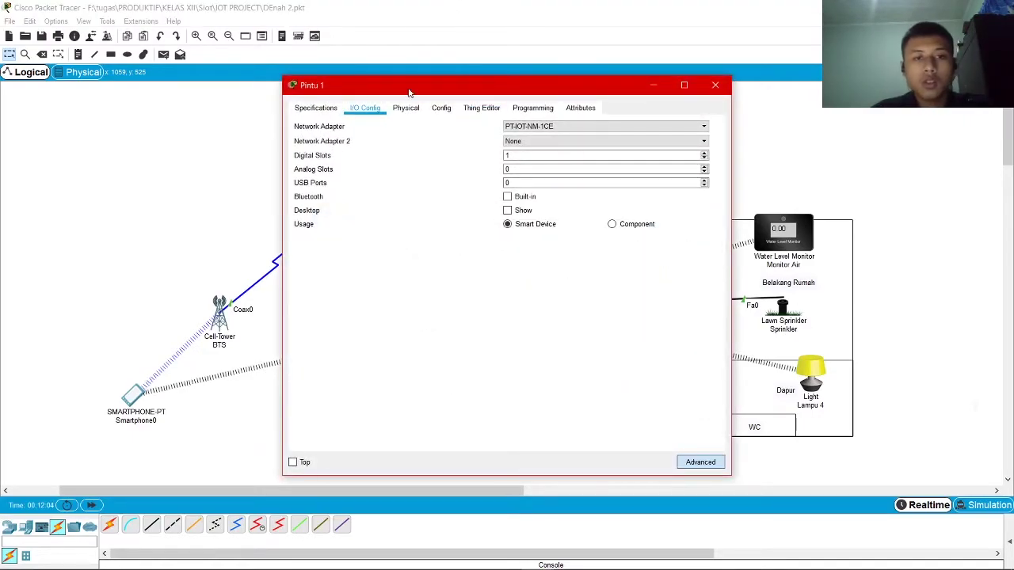
left_click_drag(420, 85, 267, 186)
left_click_drag(266, 186, 122, 57)
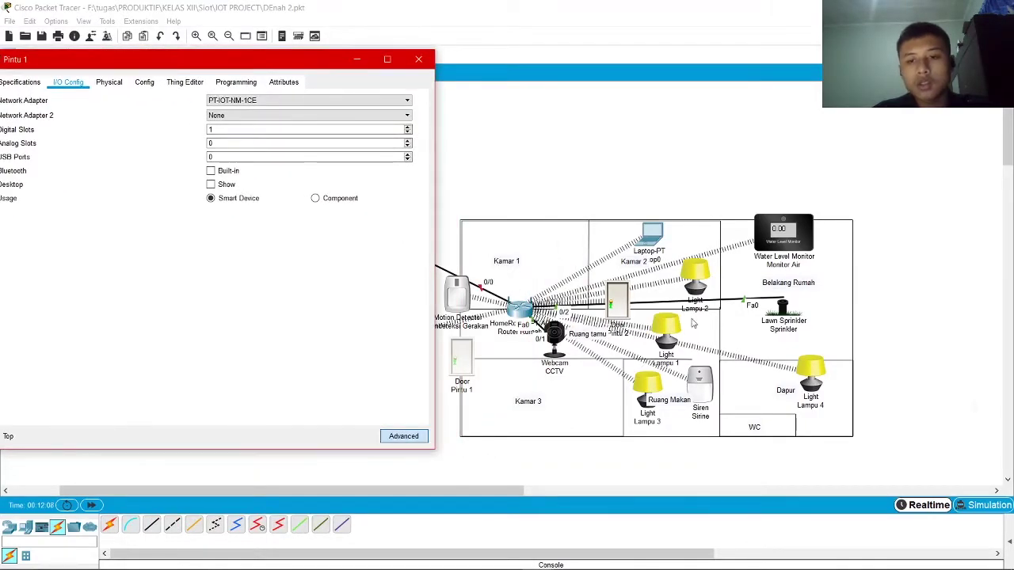
left_click_drag(245, 59, 415, 41)
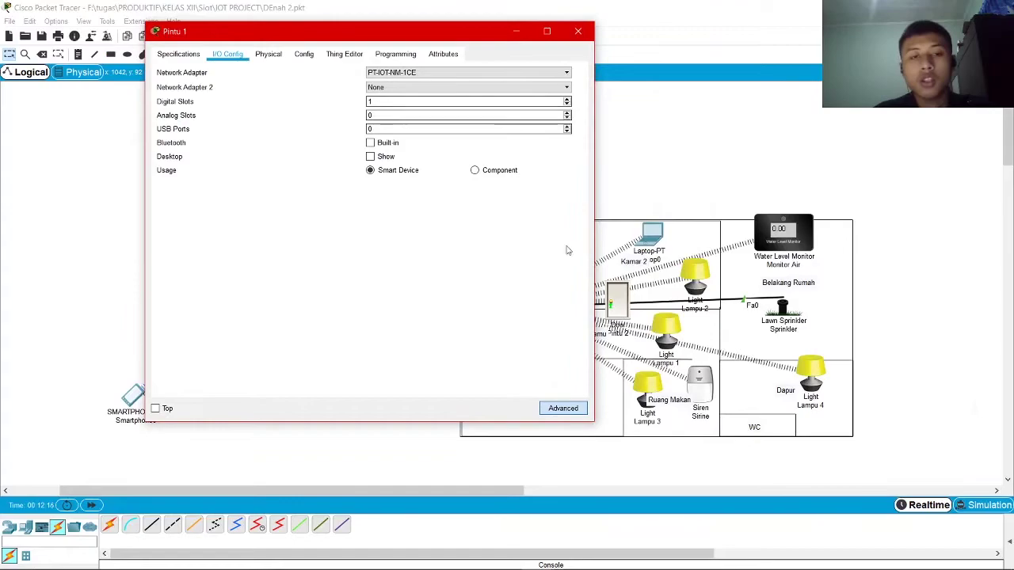
left_click_drag(300, 32, 408, 50)
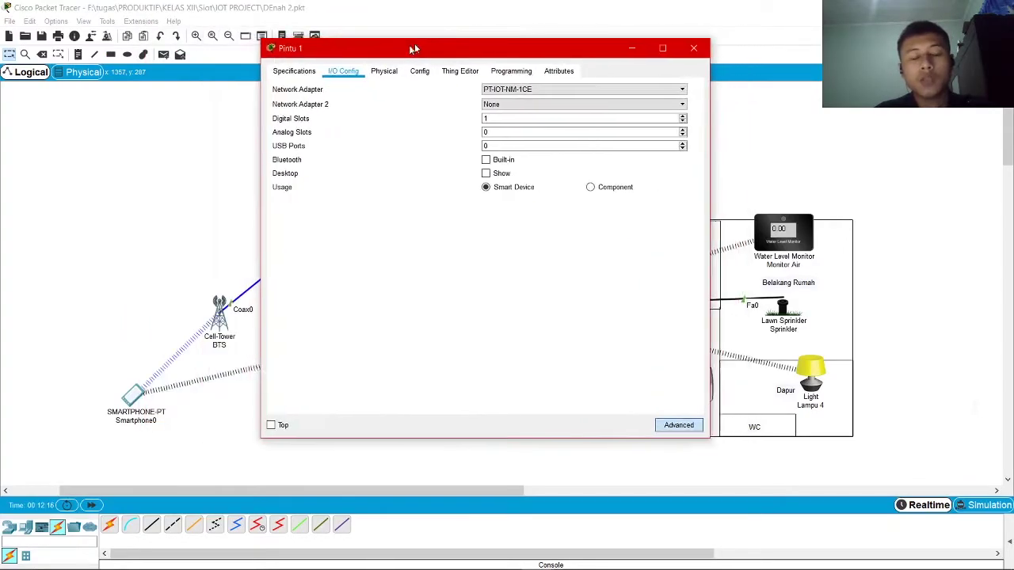
left_click(287, 73)
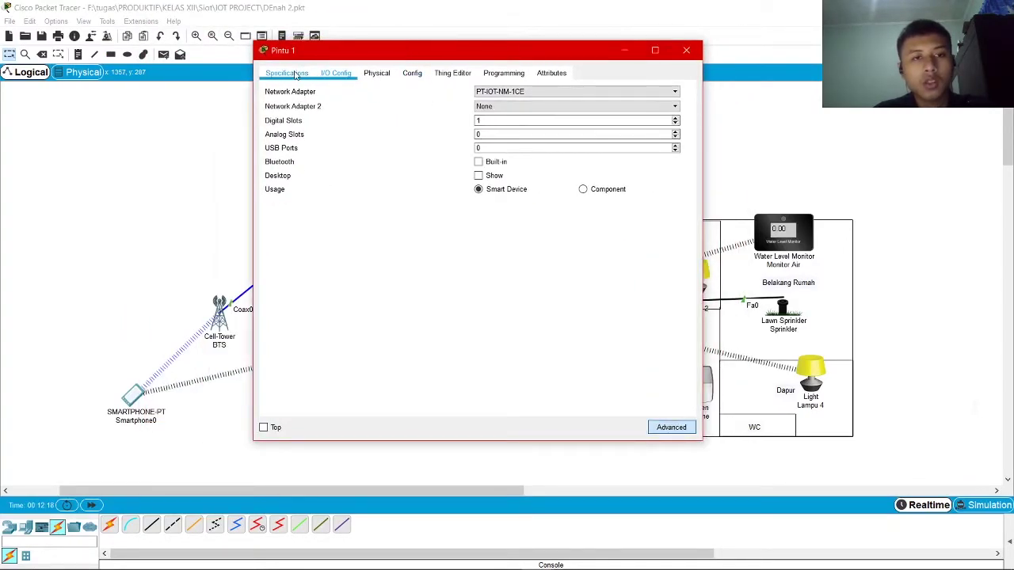
left_click(686, 50)
Switch Pintu 1's network adapter to the wireless PT-IOT-NM-1W in I/O Config
left_click(461, 362)
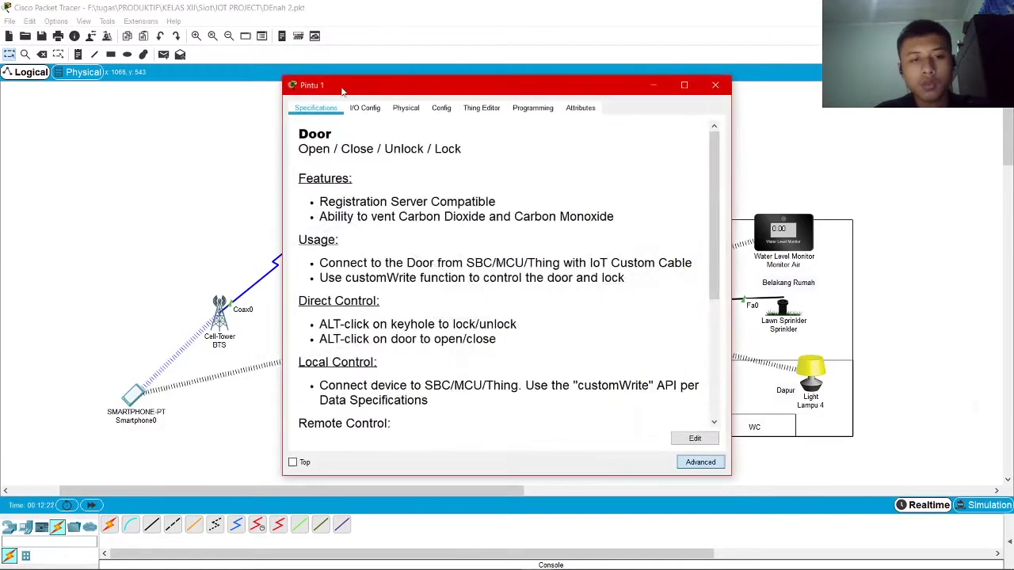
left_click(365, 108)
left_click(600, 126)
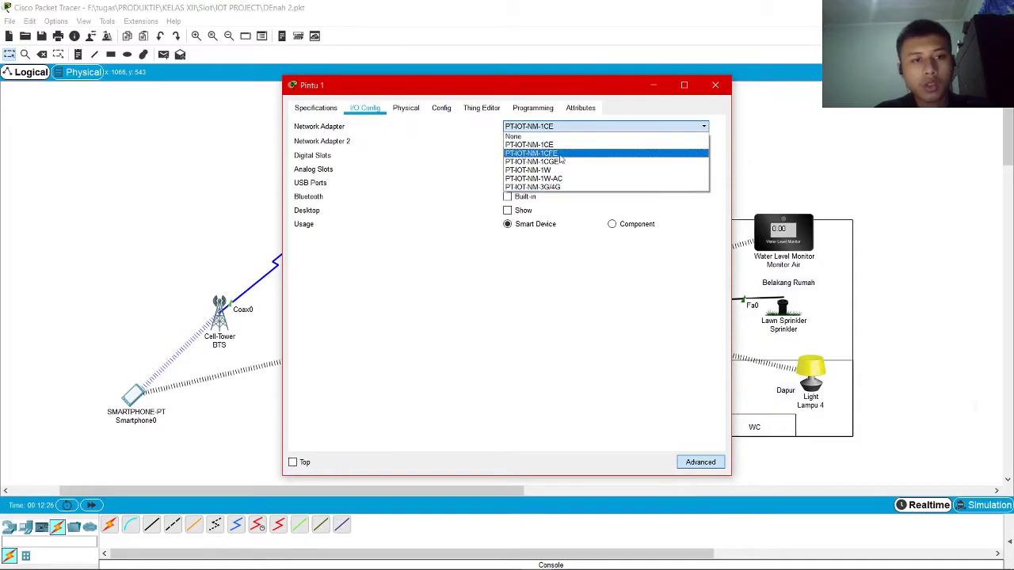
left_click(581, 170)
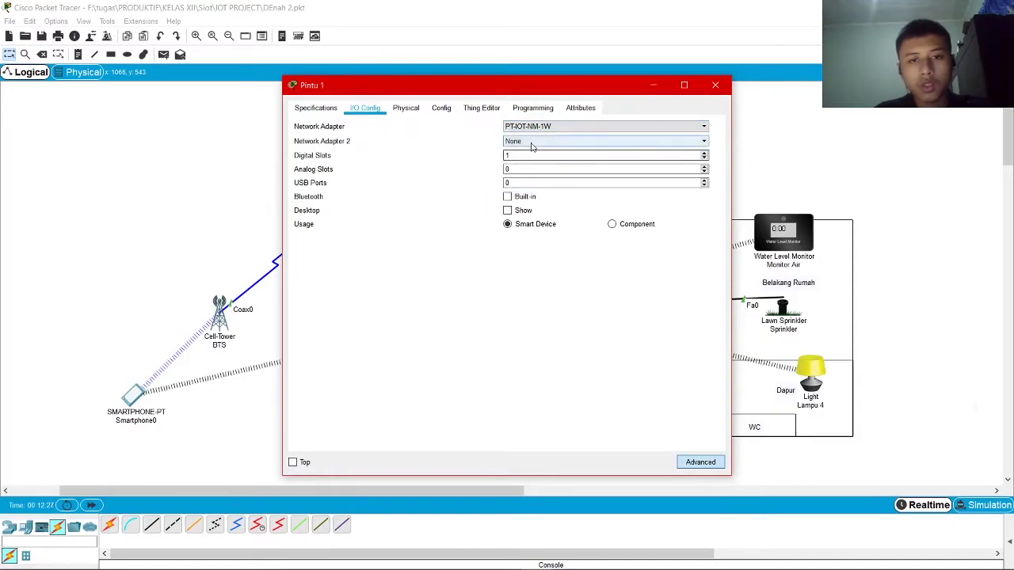
left_click_drag(429, 92, 423, 108)
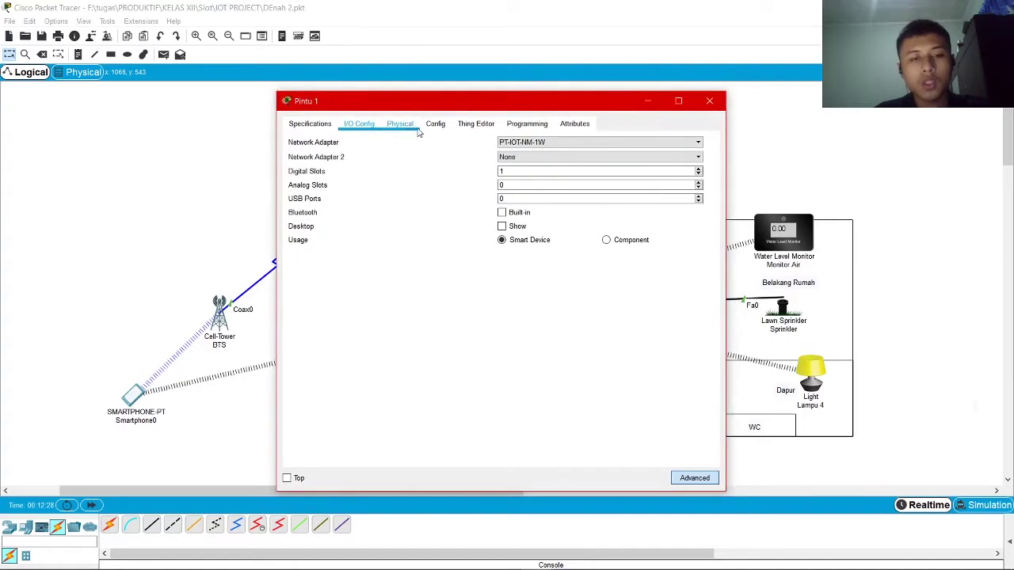
left_click(400, 124)
Set the door's Wireless0 SSID to rumah
left_click(435, 124)
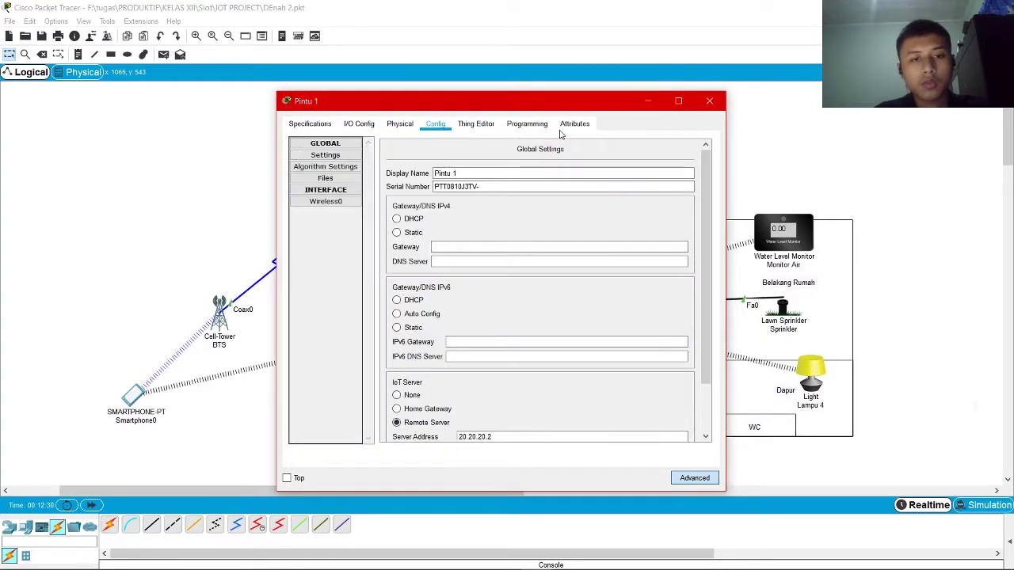
left_click_drag(468, 105, 488, 65)
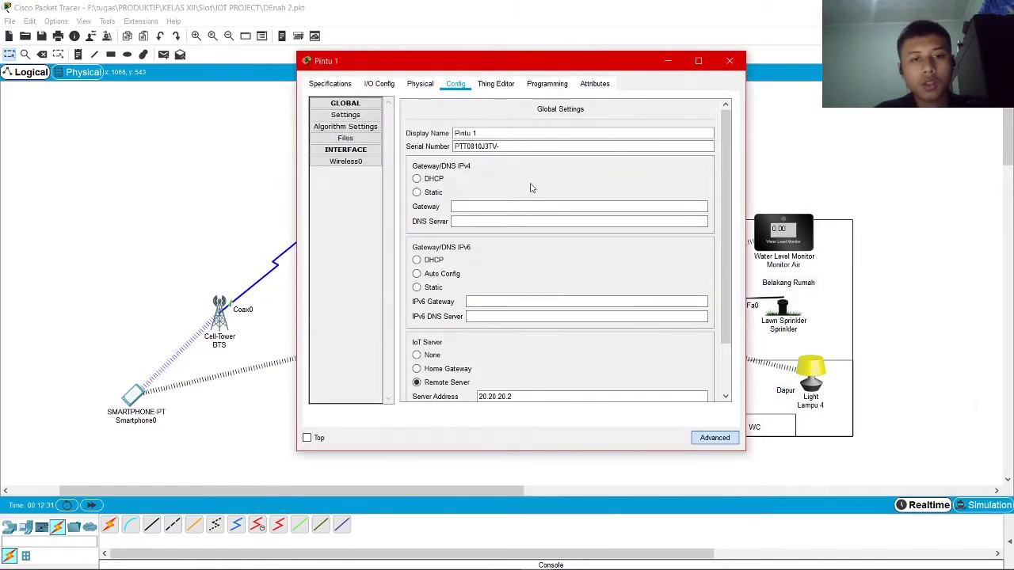
left_click(366, 162)
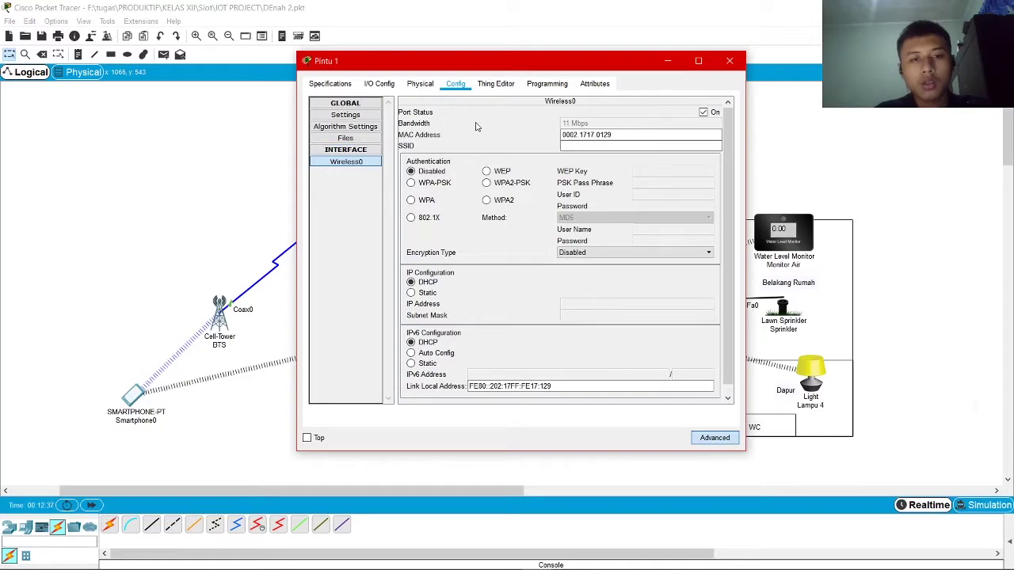
left_click(588, 145)
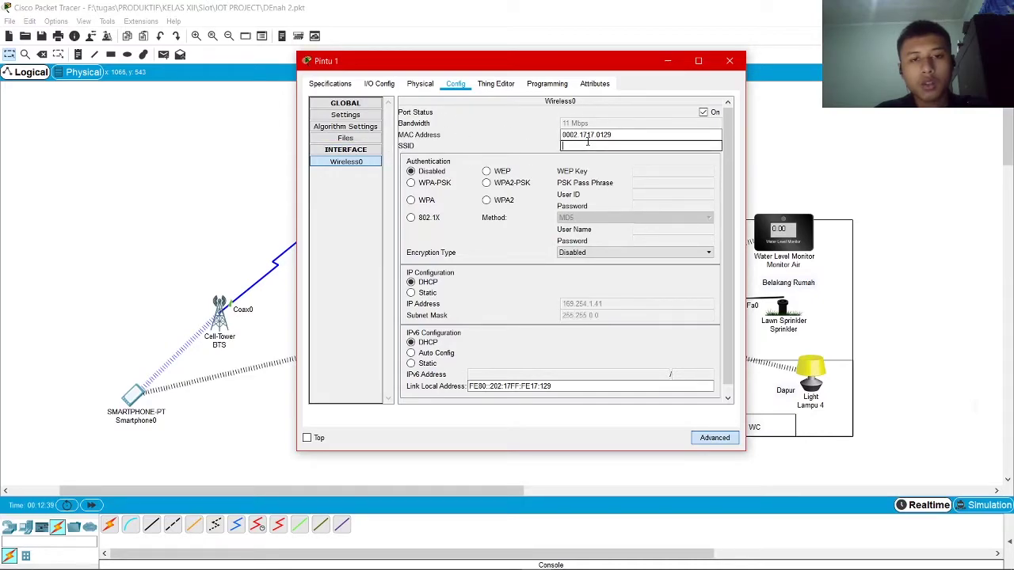
type("rumah")
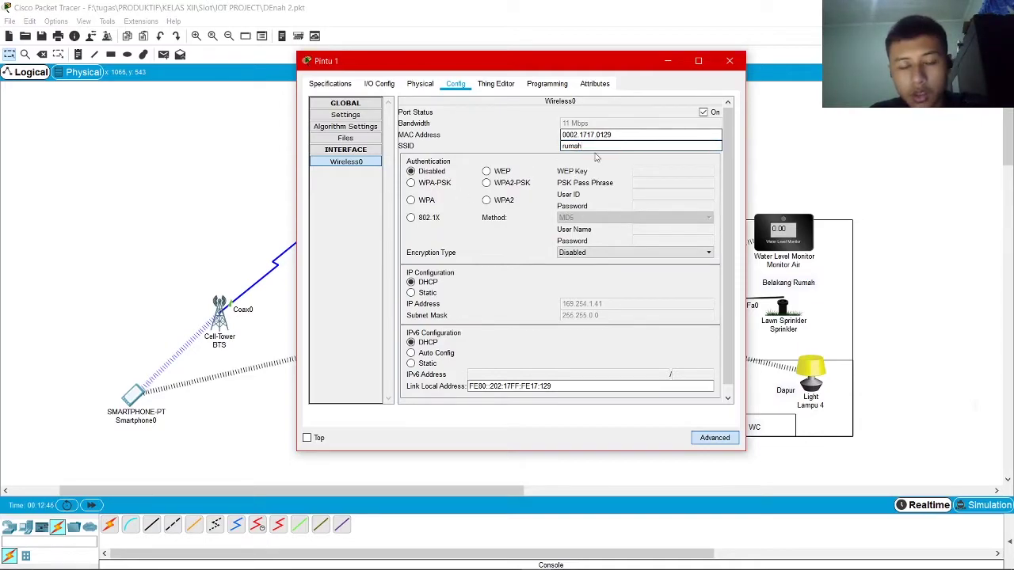
left_click_drag(584, 62, 651, 43)
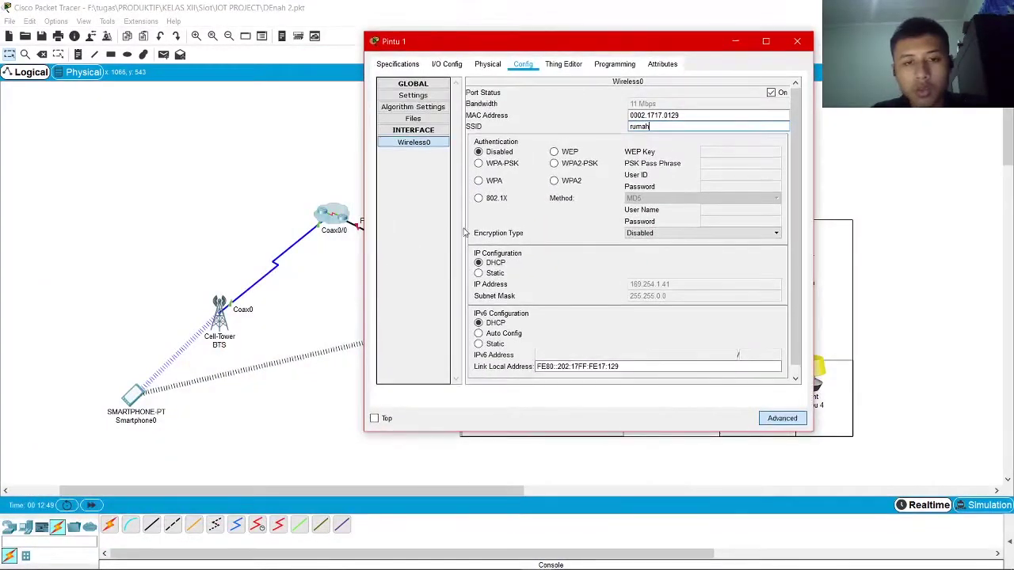
Secure Wireless0 with WPA2-PSK and its pass phrase, then check the DHCP address 192.168.0.11
left_click(568, 163)
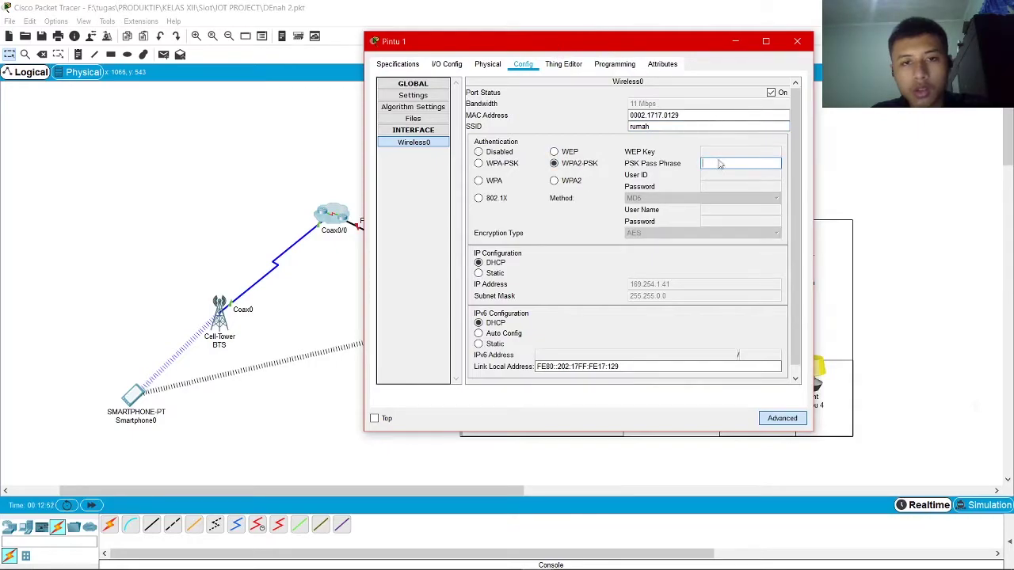
type("apahay")
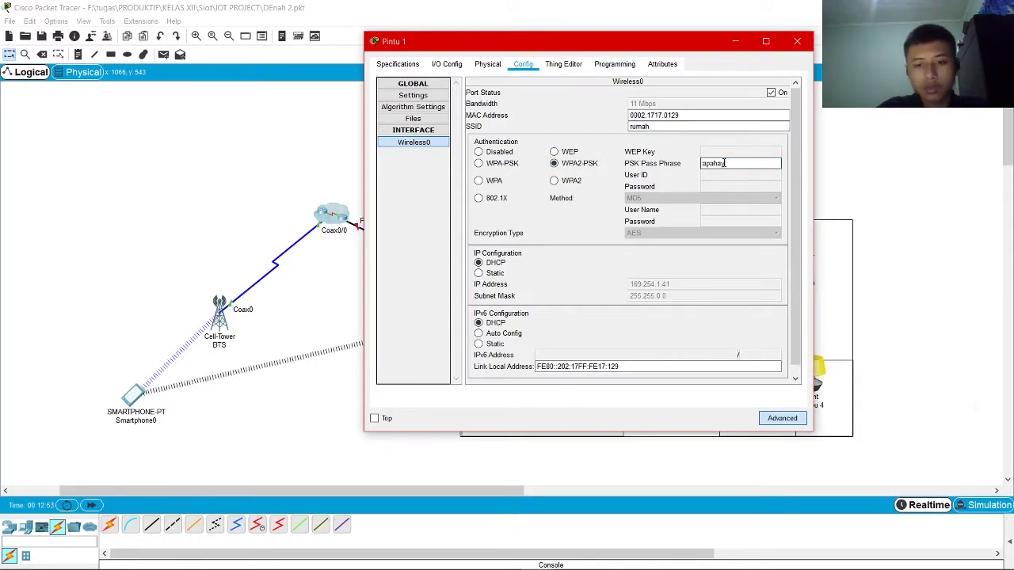
type("oo")
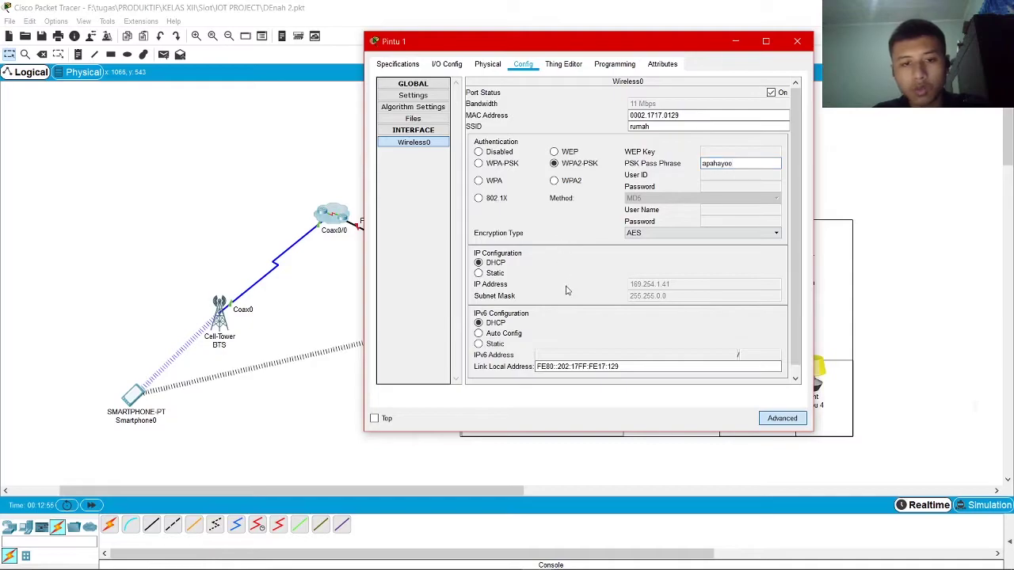
left_click(429, 97)
left_click(414, 142)
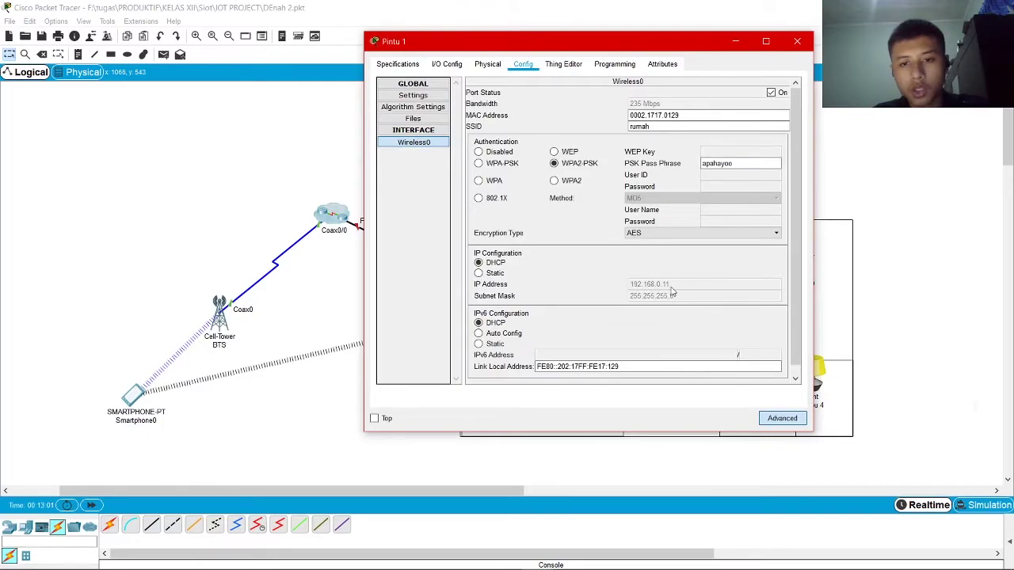
left_click(412, 108)
left_click(420, 96)
scroll(548, 253, "down", 5)
scroll(567, 330, "up", 5)
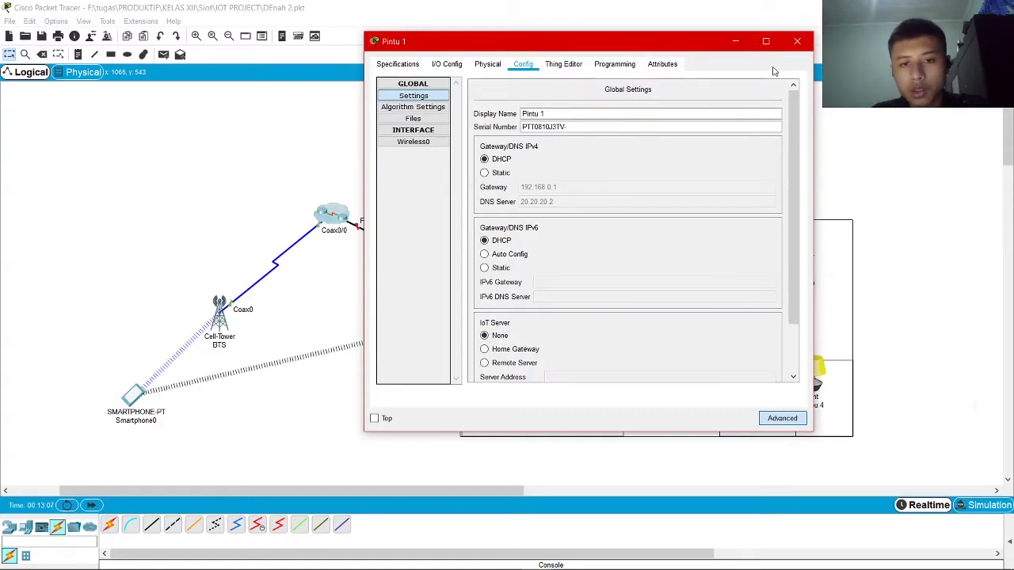
left_click(797, 40)
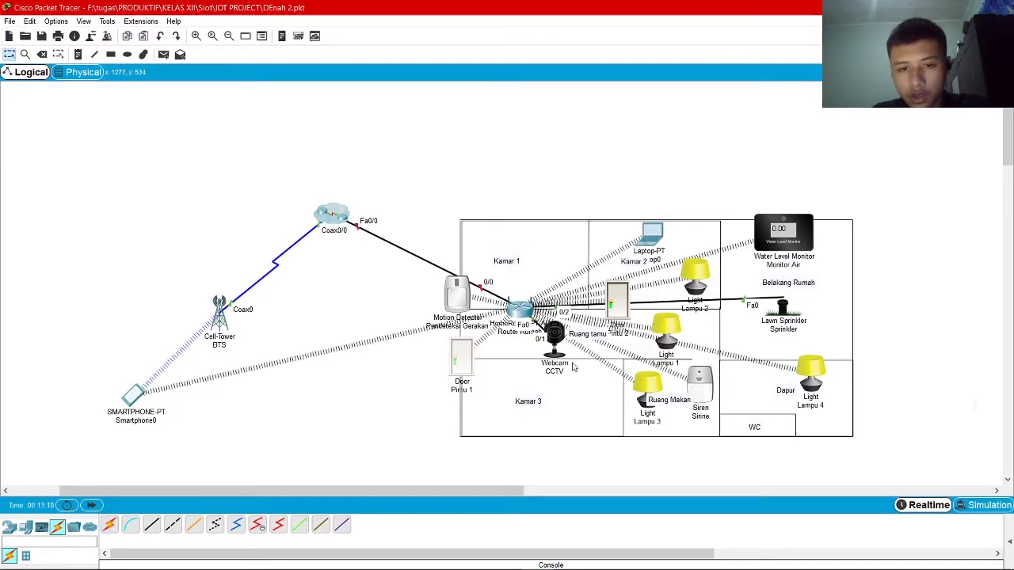
Nudge the Pintu 1 door within Kamar 3 and review the Webcam CCTV's FastEthernet0 settings
left_click_drag(468, 371, 462, 383)
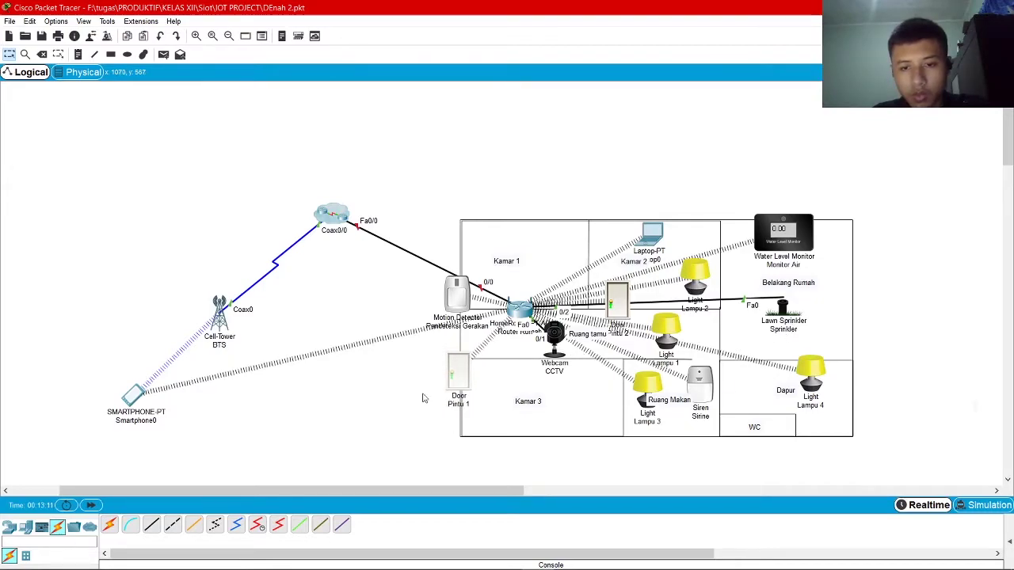
left_click(423, 395)
left_click(556, 345, "alt")
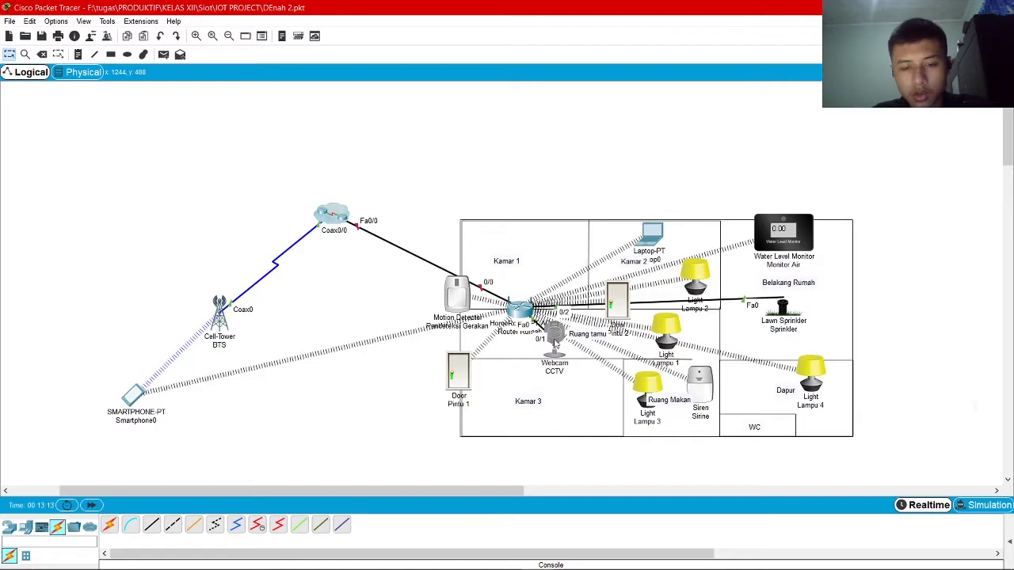
left_click(554, 339)
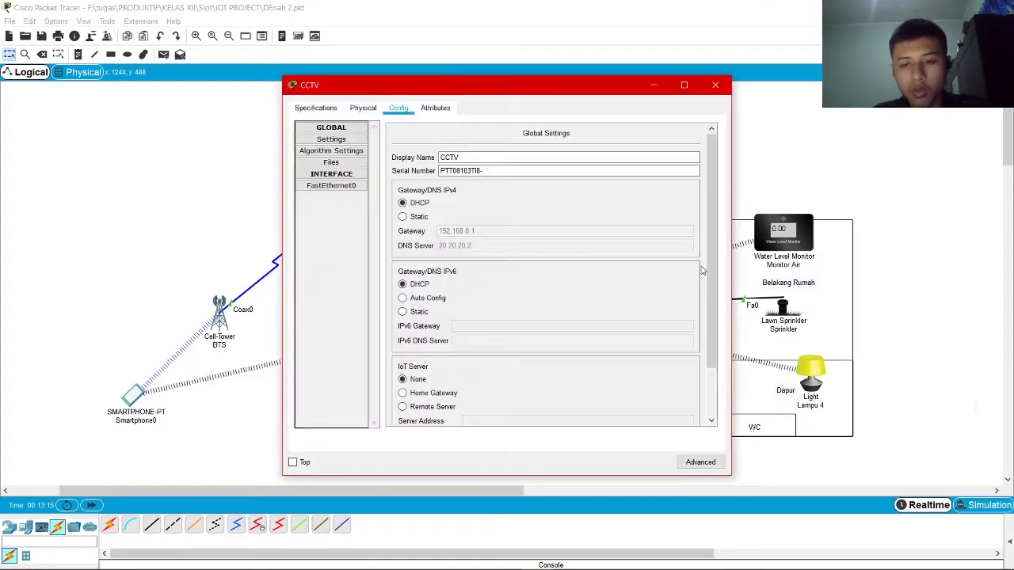
left_click(337, 185)
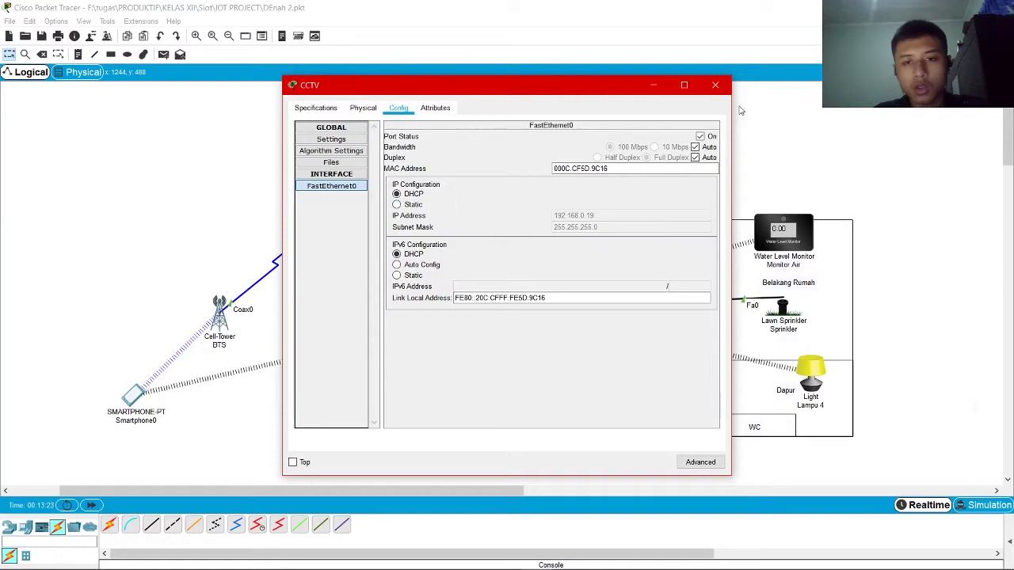
left_click(715, 85)
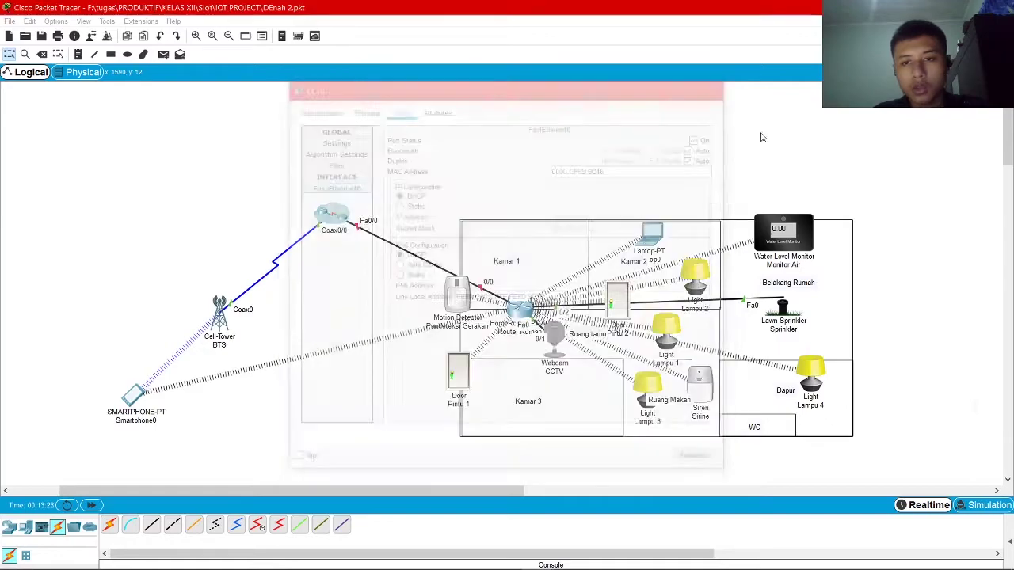
Review the Sprinkler's IoT server 20.20.20.2 and FastEthernet0 address 192.168.0.18, then close it
left_click(782, 305)
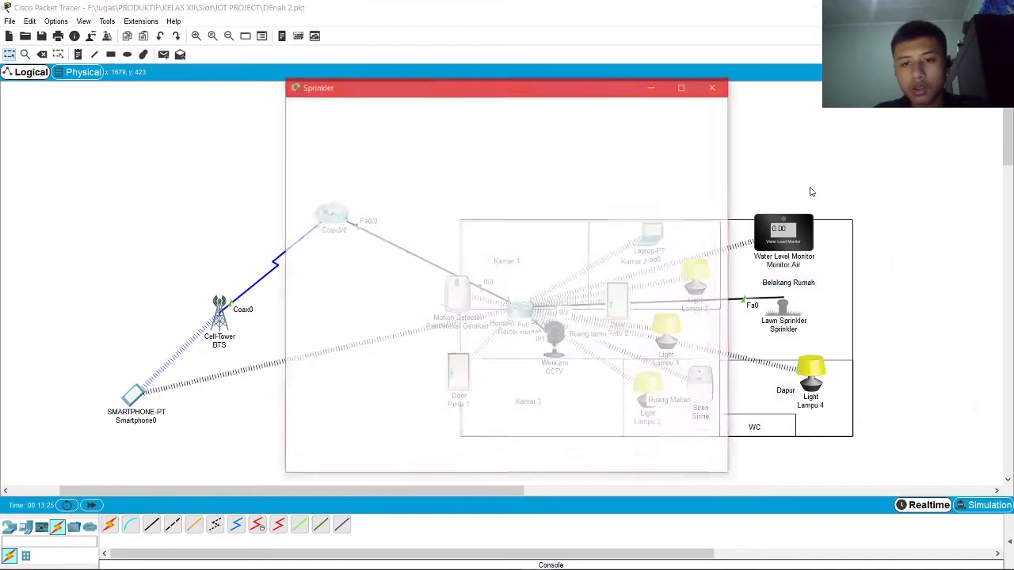
left_click(364, 107)
left_click(398, 108)
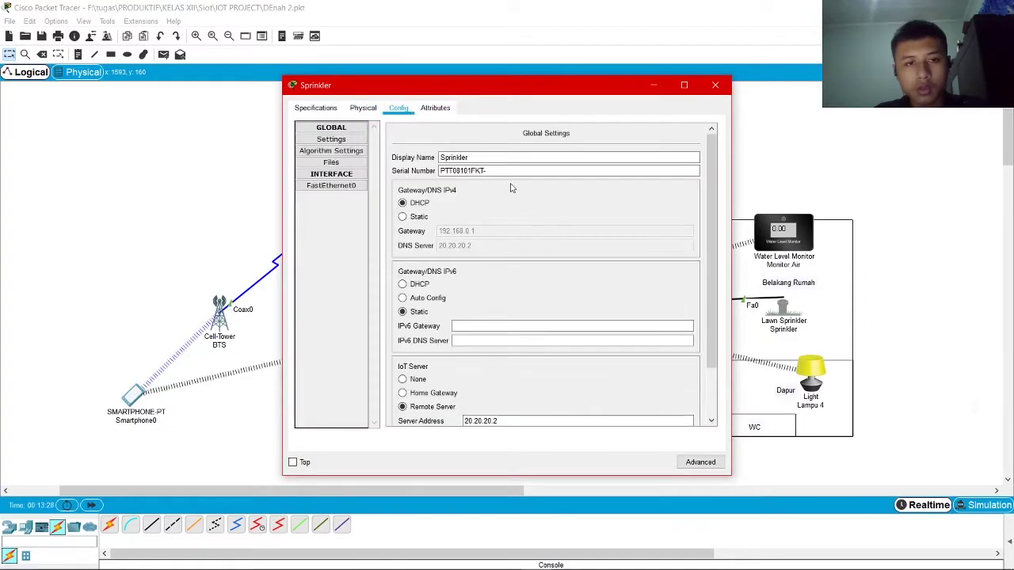
scroll(669, 155, "down", 3)
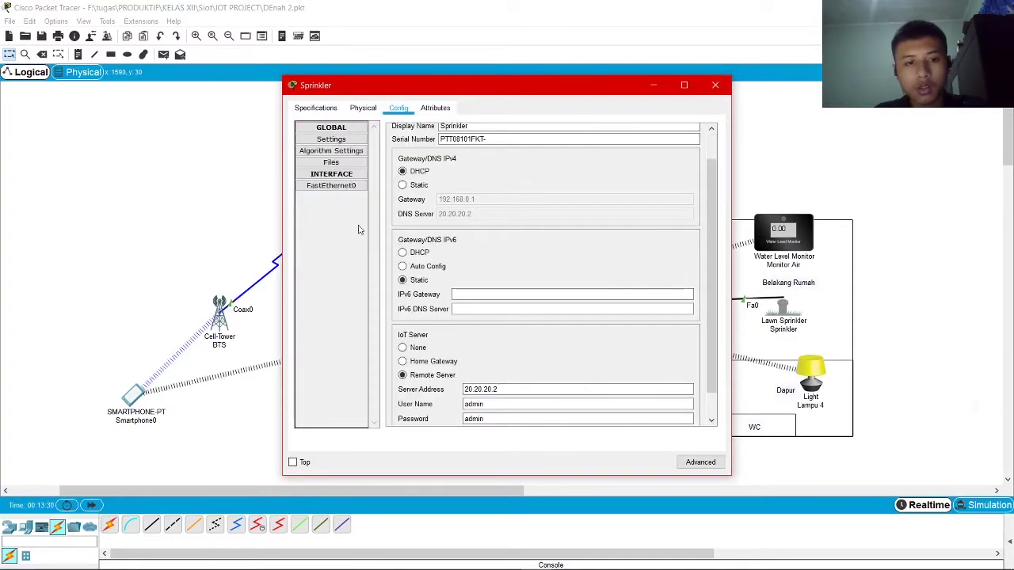
left_click(331, 185)
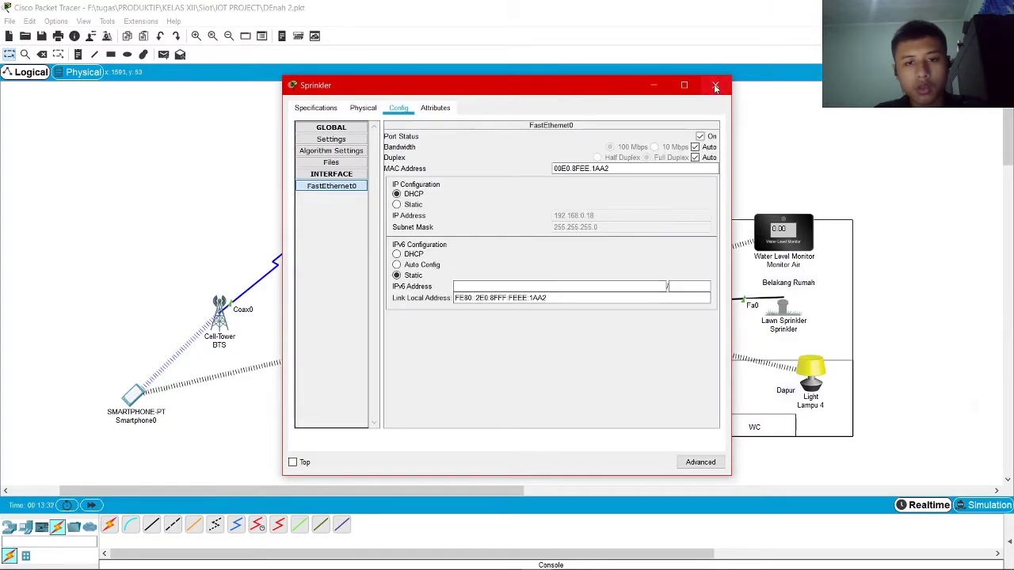
left_click(715, 84)
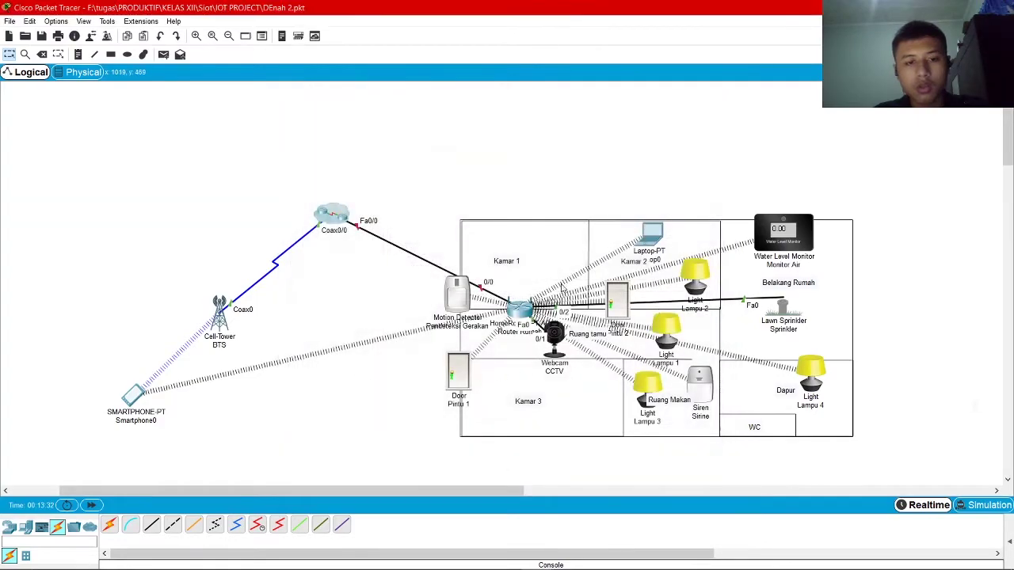
Switch to the ISP network and open PC0's Terminal console to the router
left_click(333, 214)
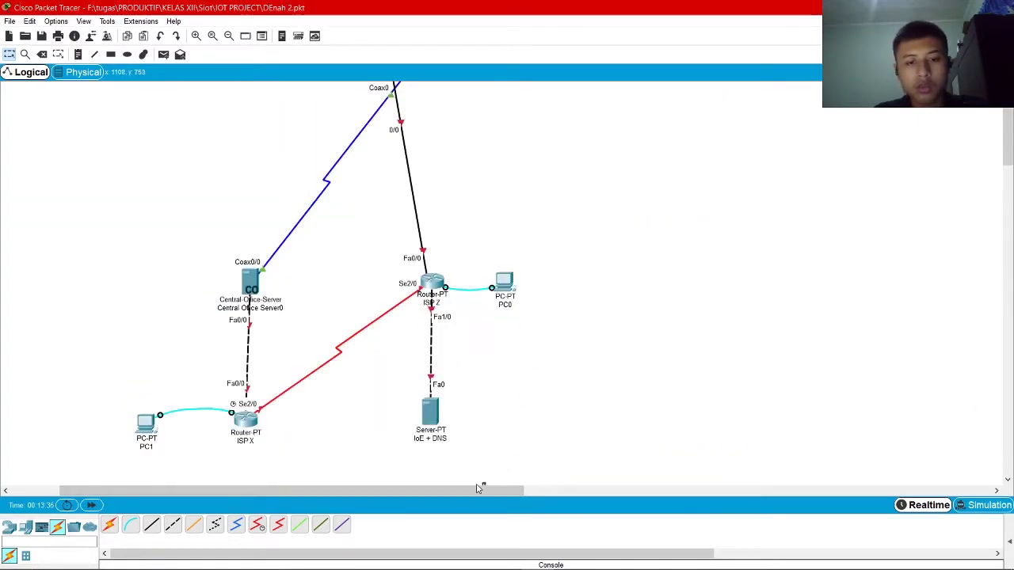
left_click_drag(491, 489, 440, 496)
left_click(609, 282)
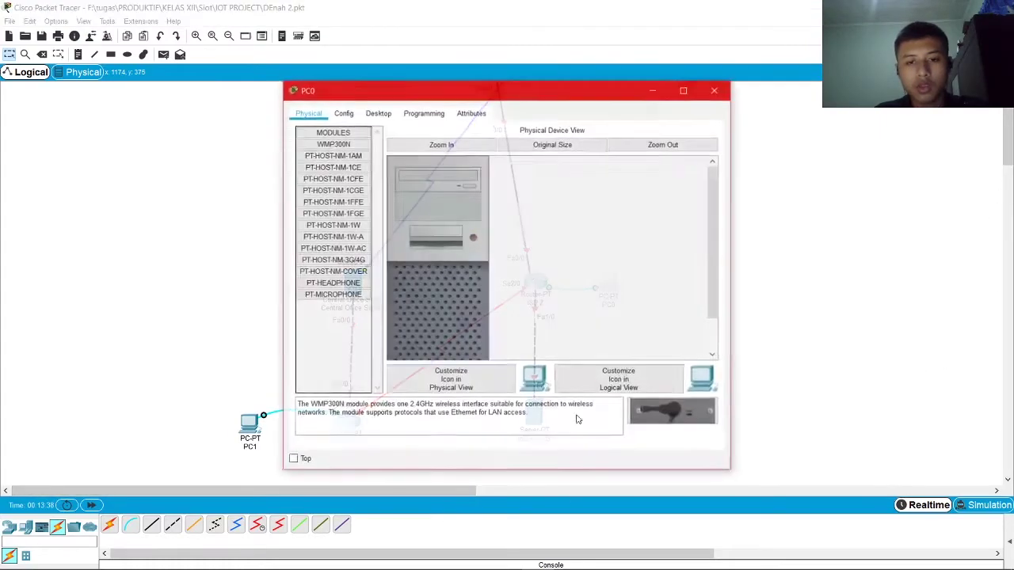
left_click(379, 114)
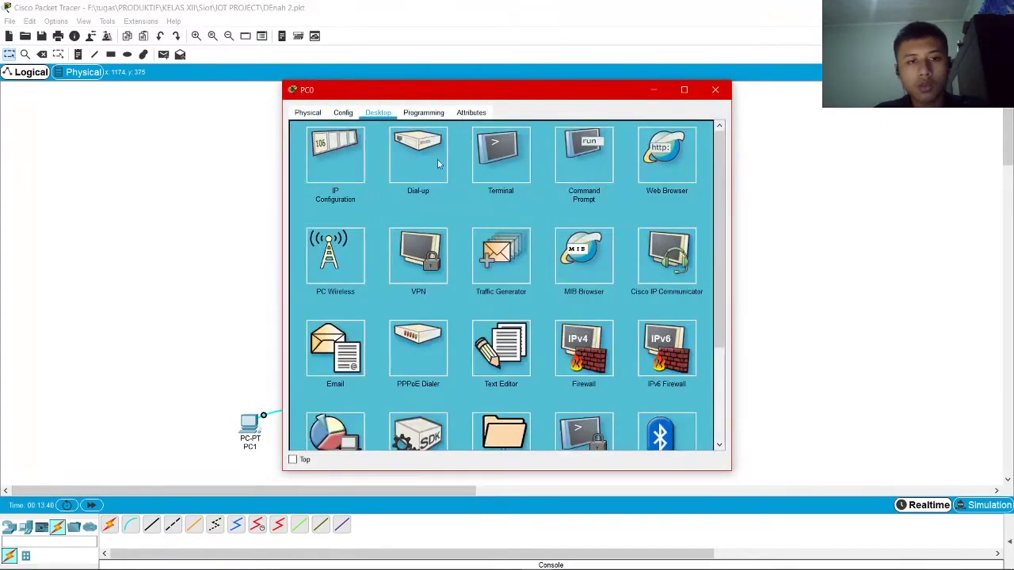
left_click(519, 163)
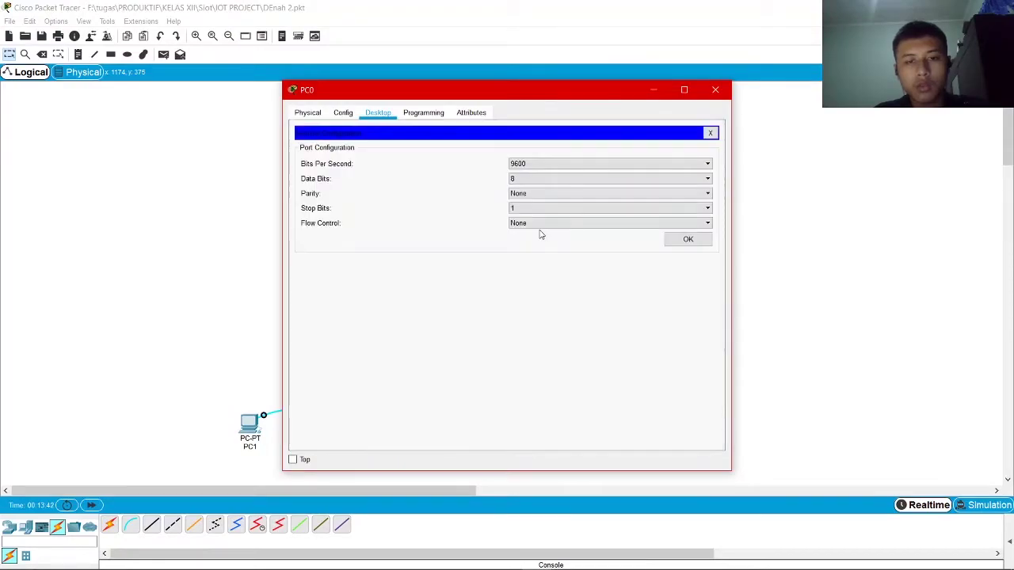
left_click(683, 238)
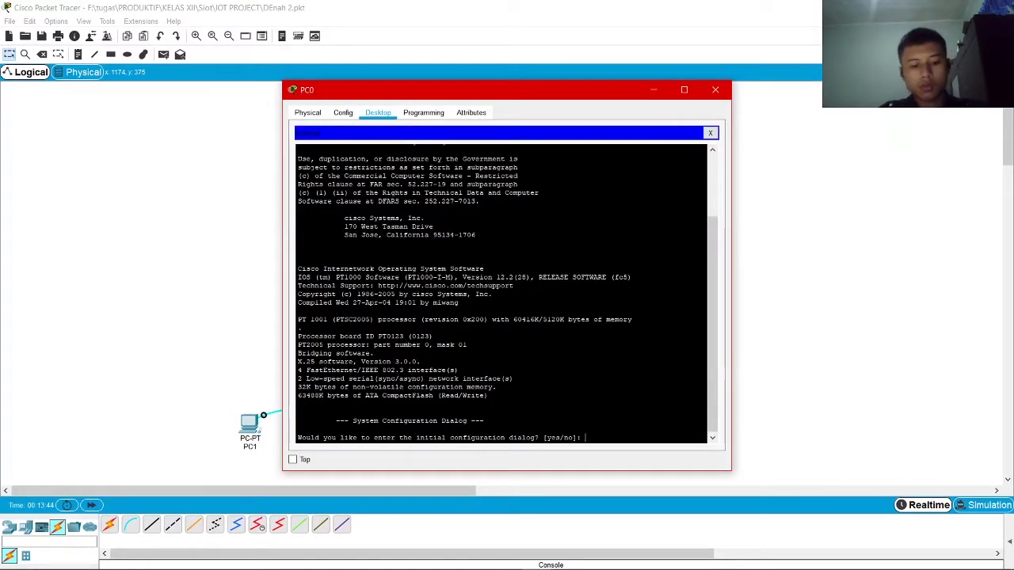
key("Return")
key("Return")
Enter global configuration and assign FastEthernet0/0 the address 10.10.10.1 255.0.0.0
type("er>e")
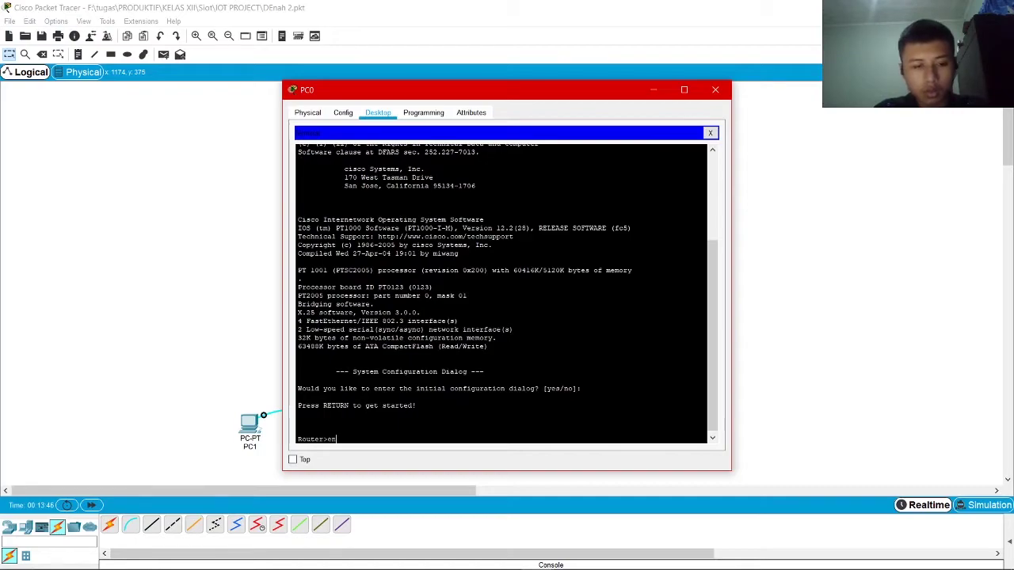
type("n")
key("Return")
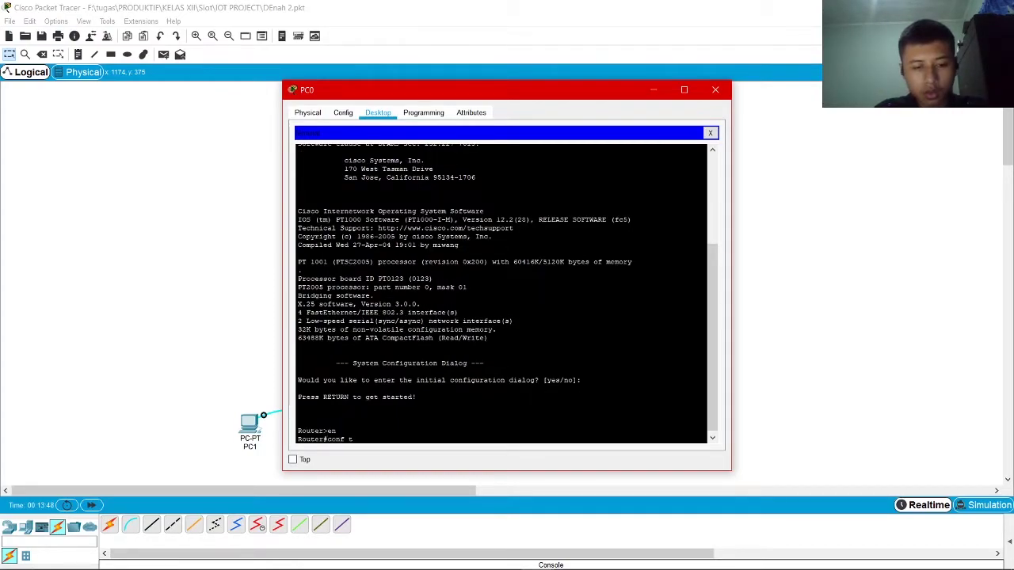
type("conf t")
key("Return")
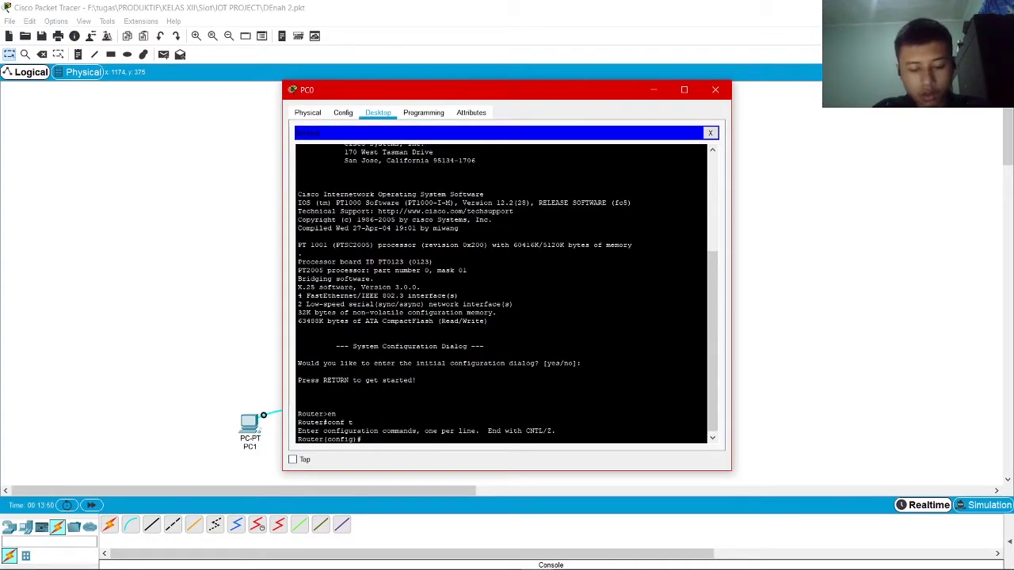
left_click_drag(409, 94, 690, 95)
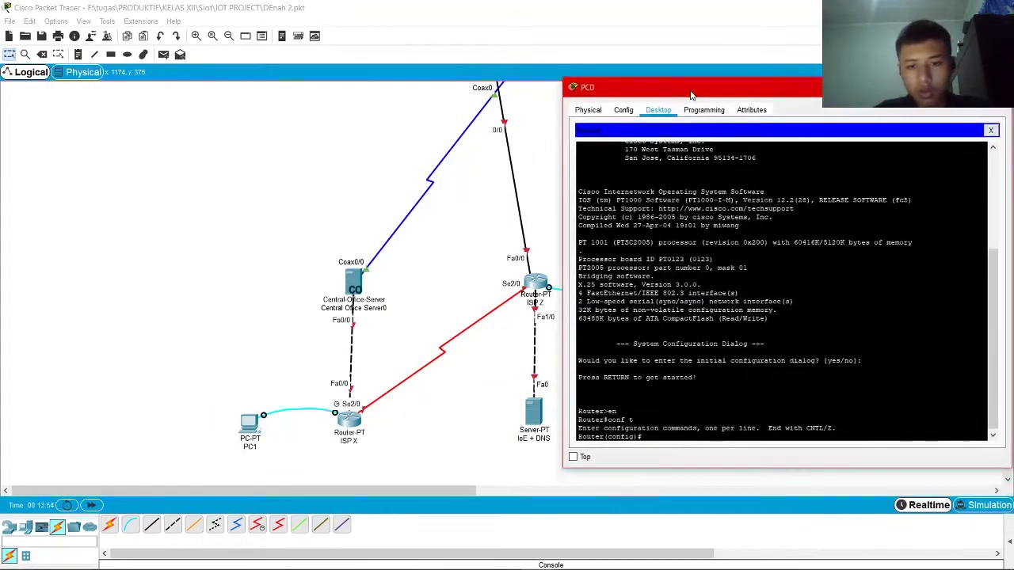
type("int fa")
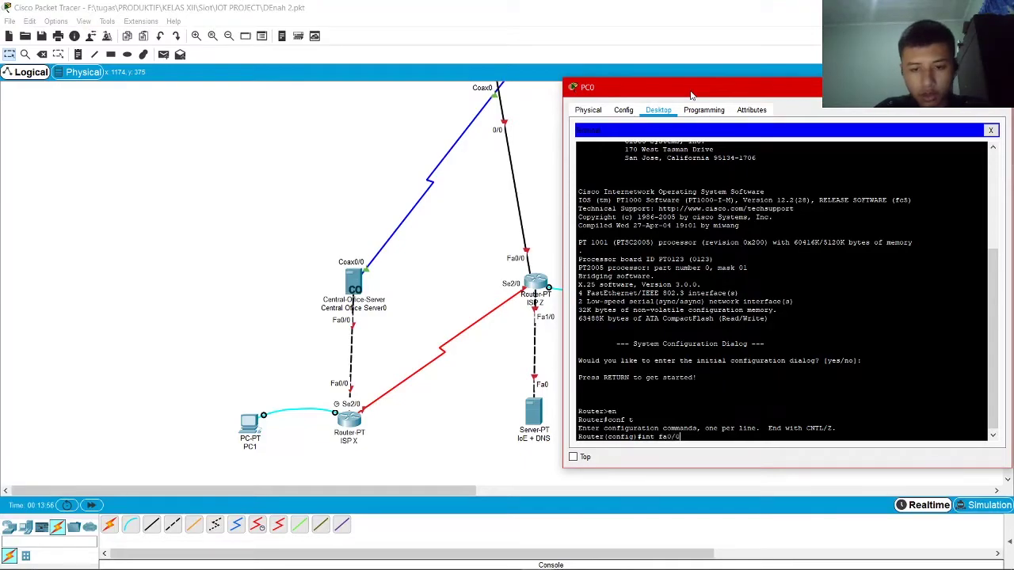
type("0/0")
key("Return")
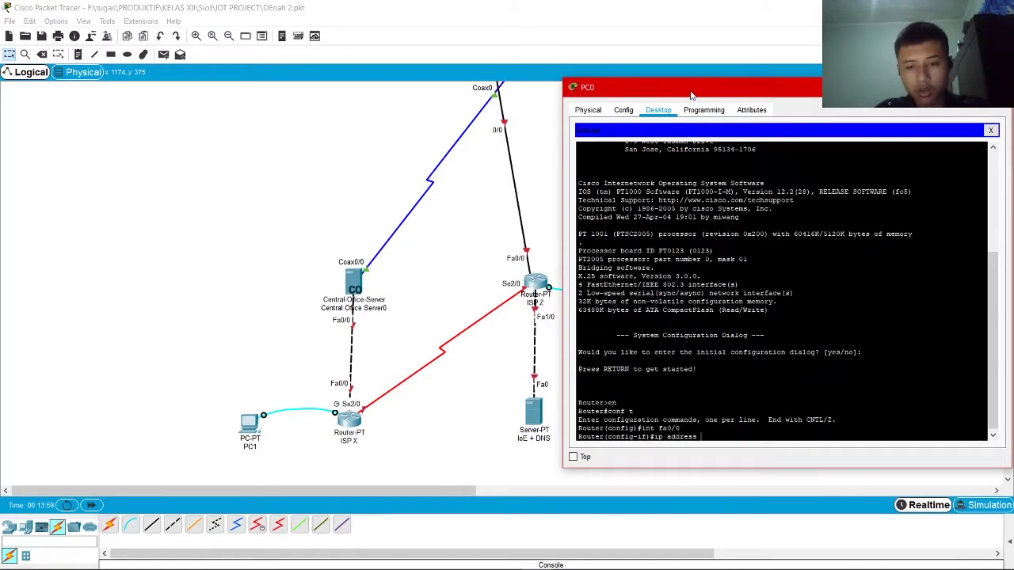
type("ip address")
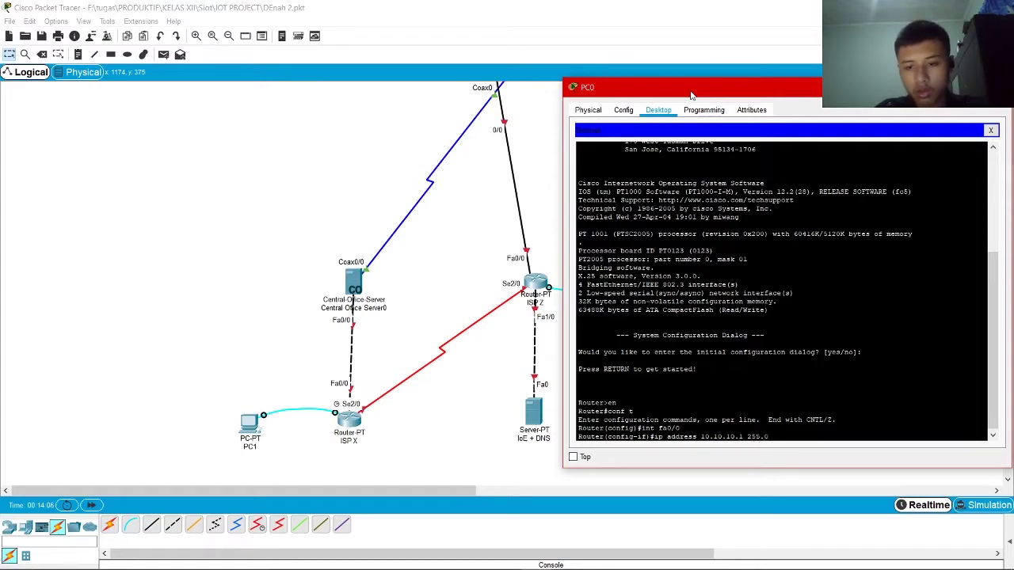
key("Return")
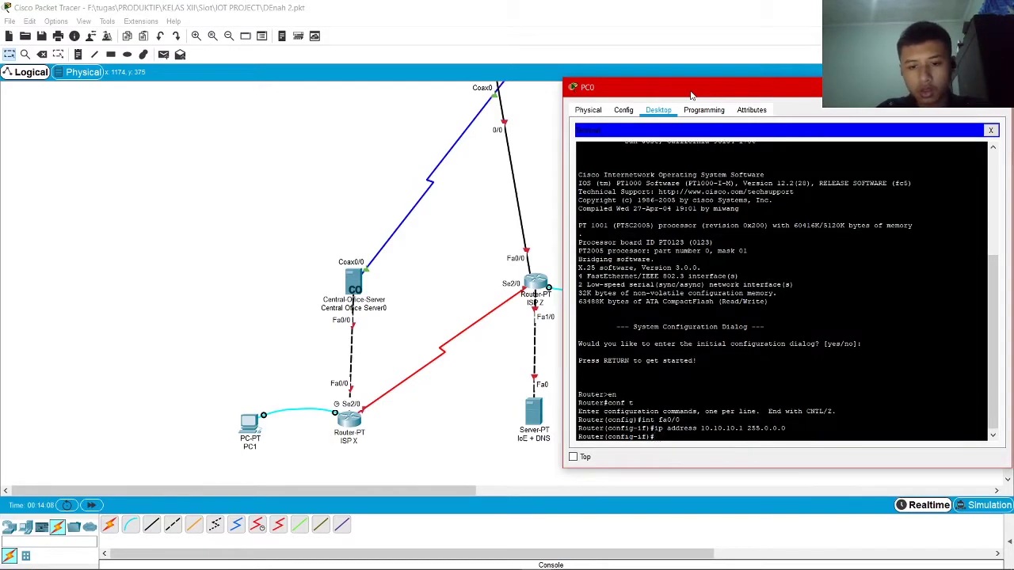
type("exit")
key("Return")
Bring FastEthernet0/0 up with no shutdown and return to global configuration
type("in")
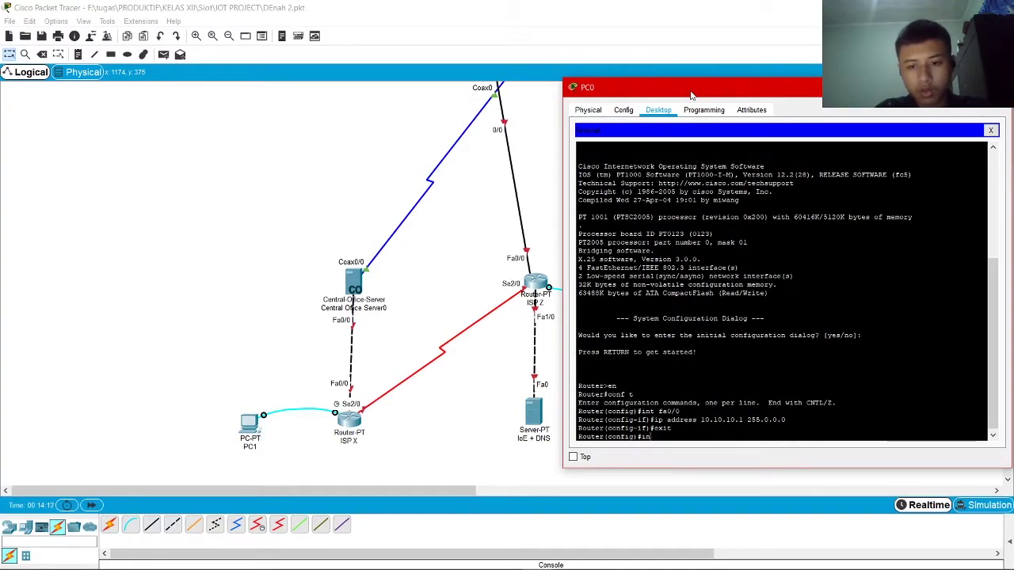
type("t fa0/0")
key("Return")
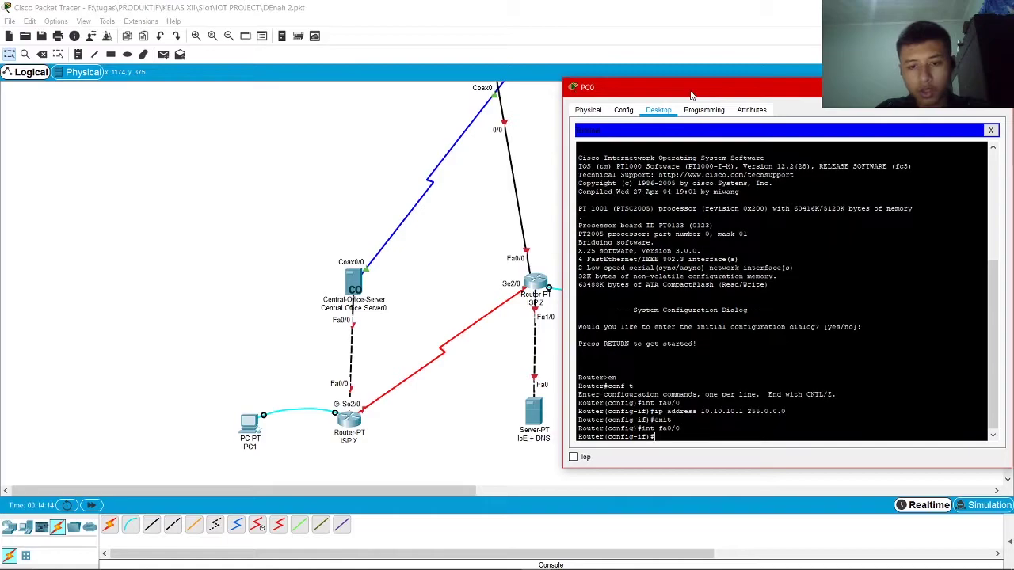
type("no sh")
key("Return")
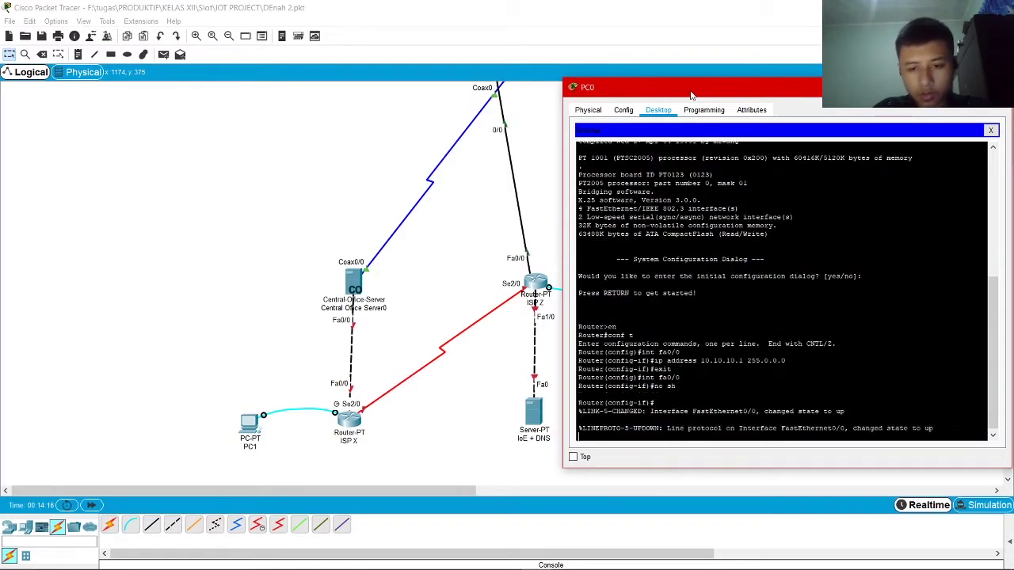
type("er(config-if)#e")
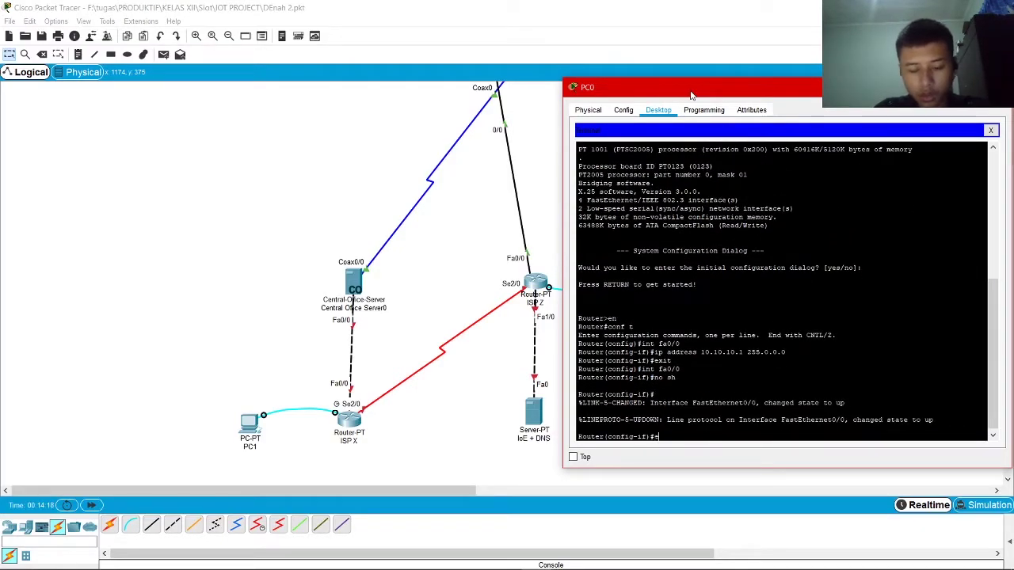
type("xit")
key("Return")
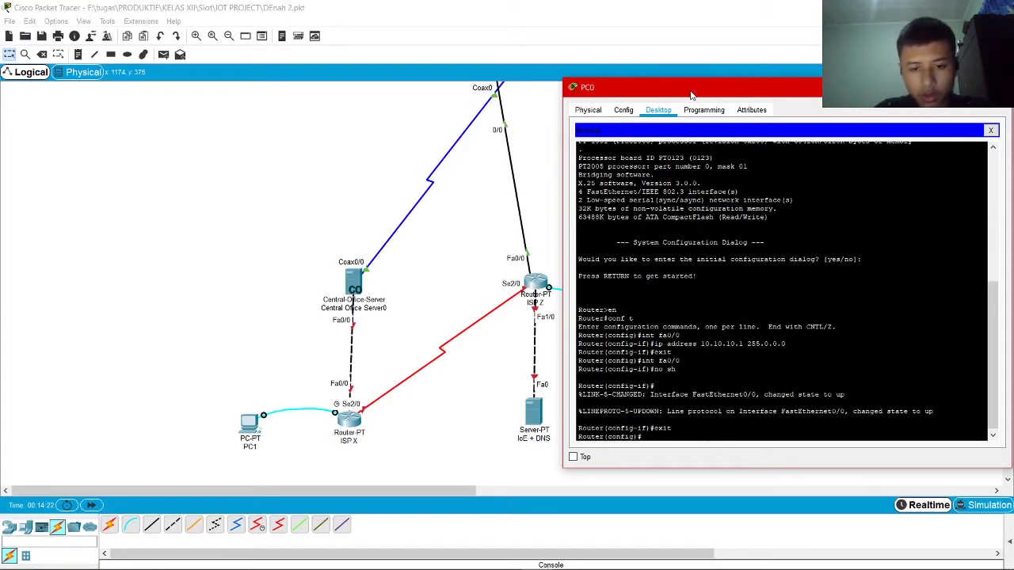
Start configuring interface FastEthernet1/0
type("no")
key("BackSpace")
key("BackSpace")
type("int")
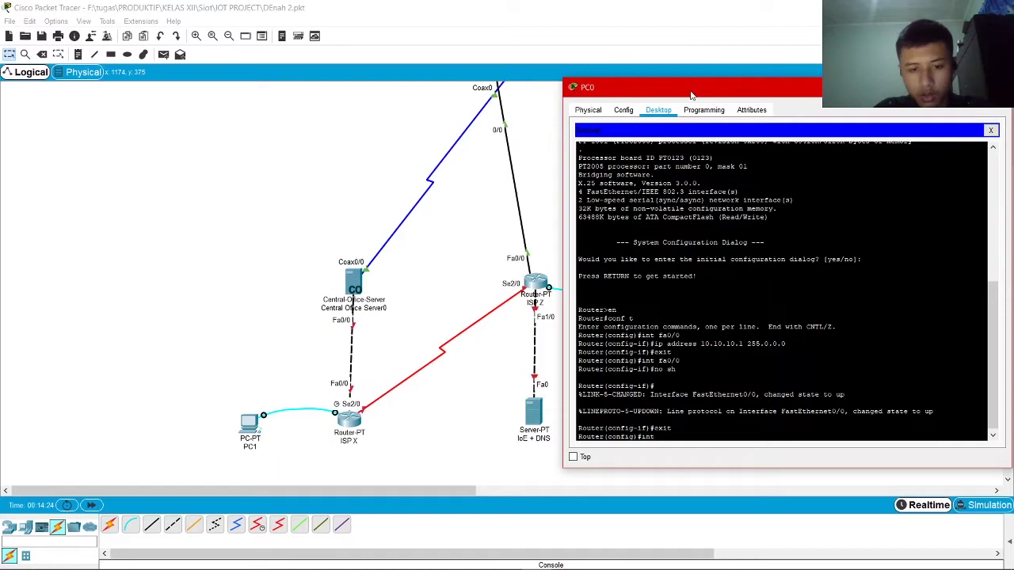
type(" fa1/0")
key("Return")
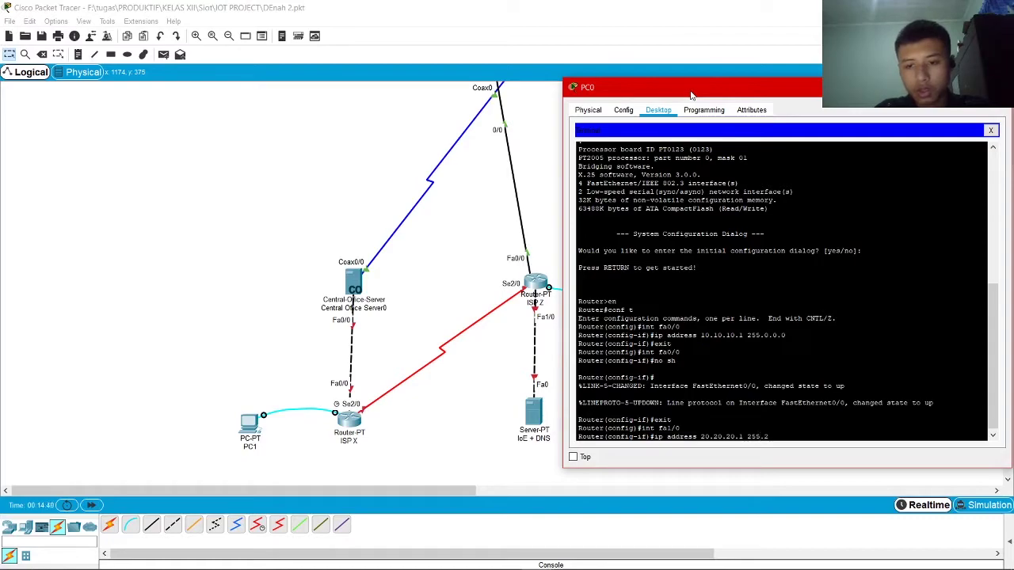
Assign FastEthernet1/0 20.20.20.1 255.0.0.0, bring it up, and exit the interface
type(".0.0")
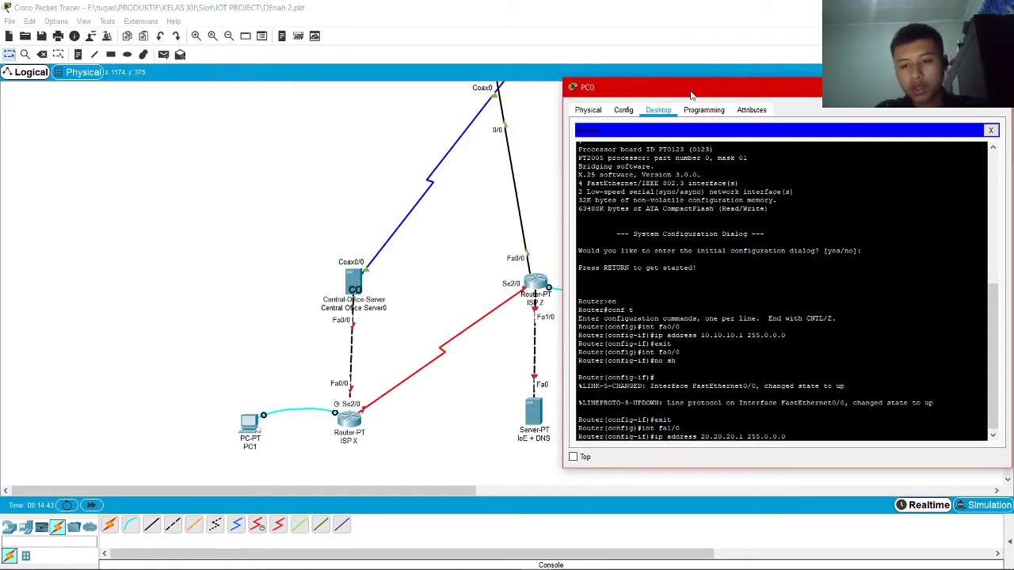
key("Return")
key("Return")
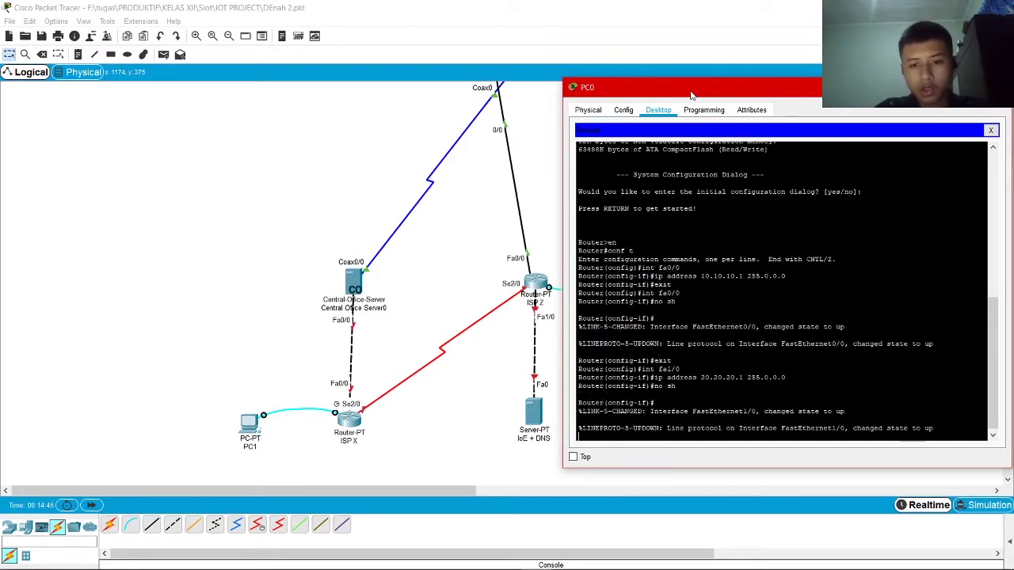
type("exit")
key("Return")
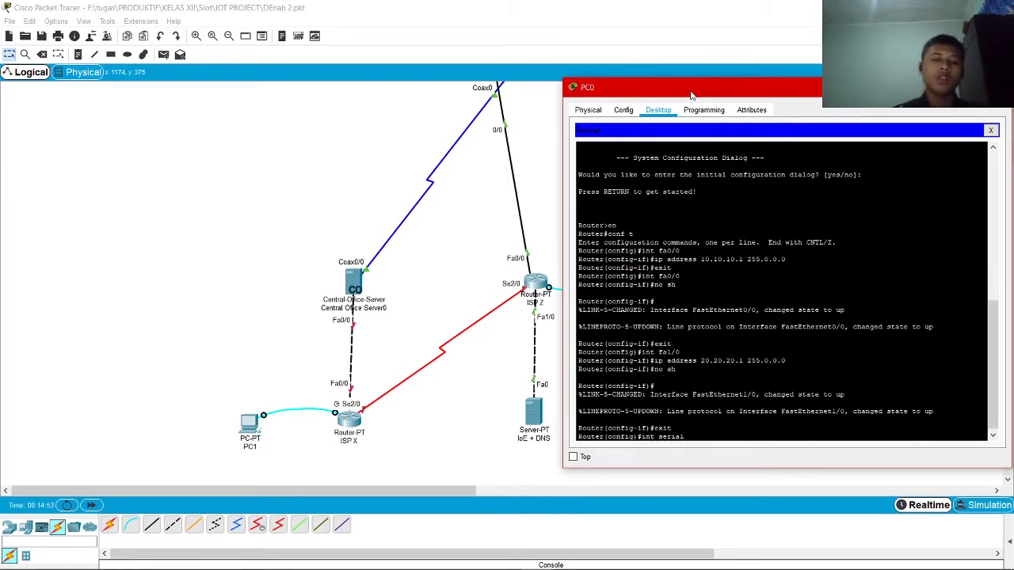
Assign Serial2/0 the address 30.30.30.1 255.0.0.0 and return to global configuration
key("BackSpace")
key("BackSpace")
key("BackSpace")
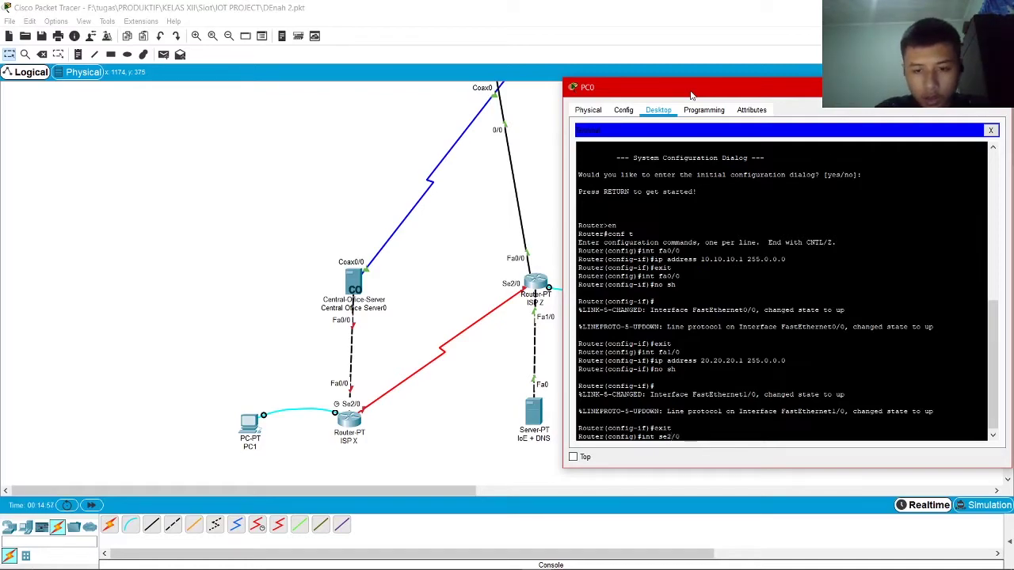
key("Return")
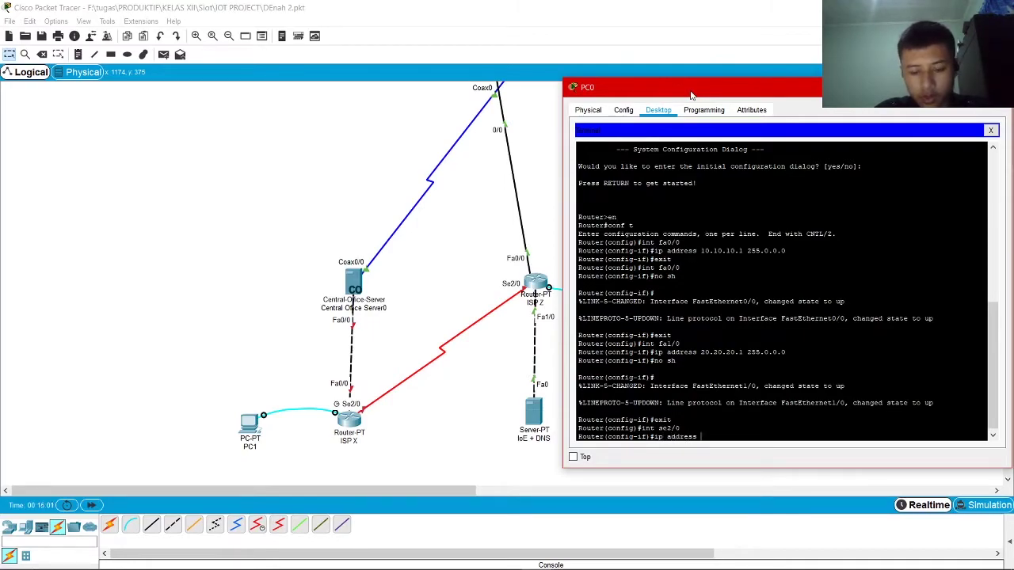
type("ip address 30.30.30")
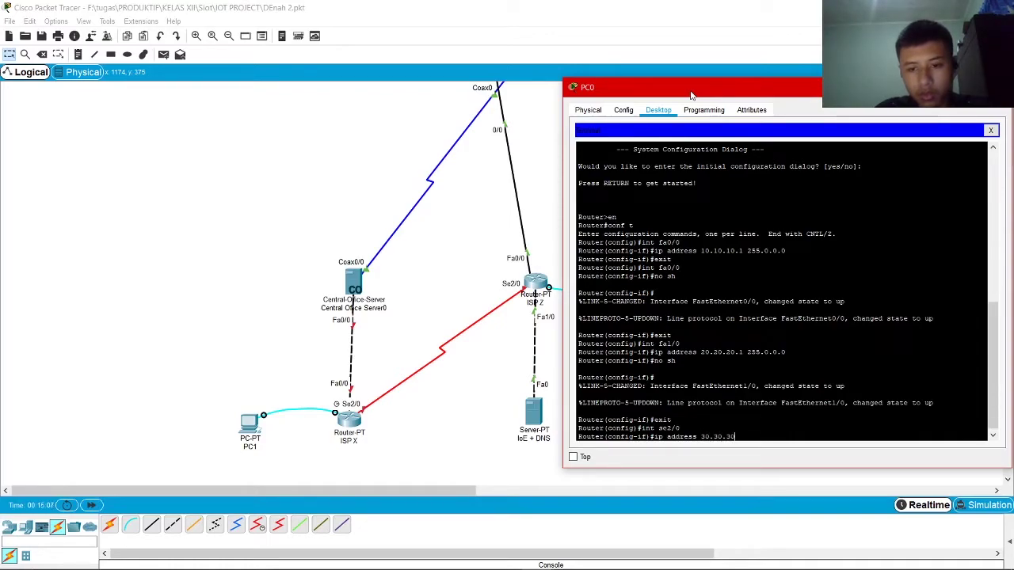
type(".1 255")
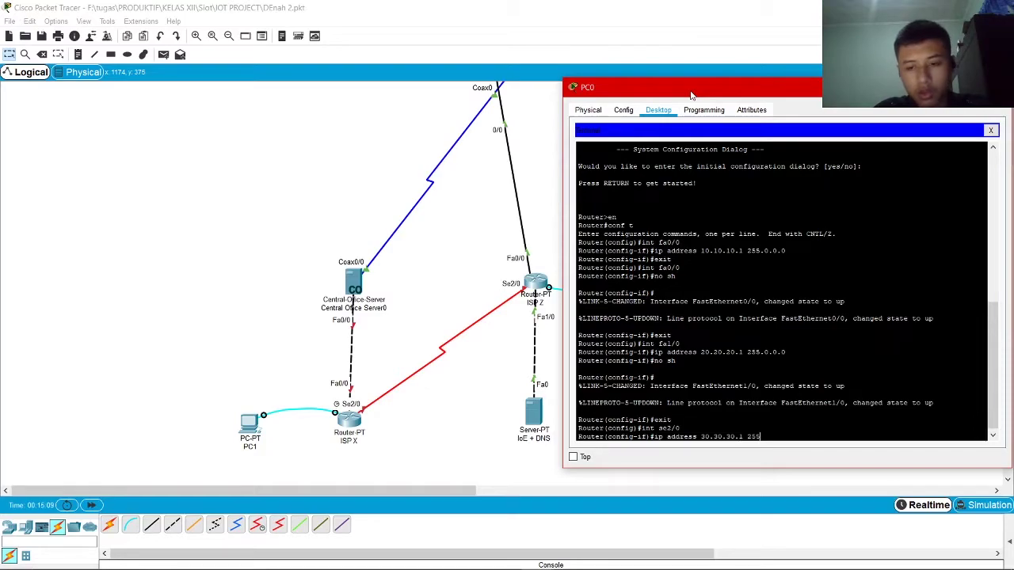
type(".")
type(".0.0.0")
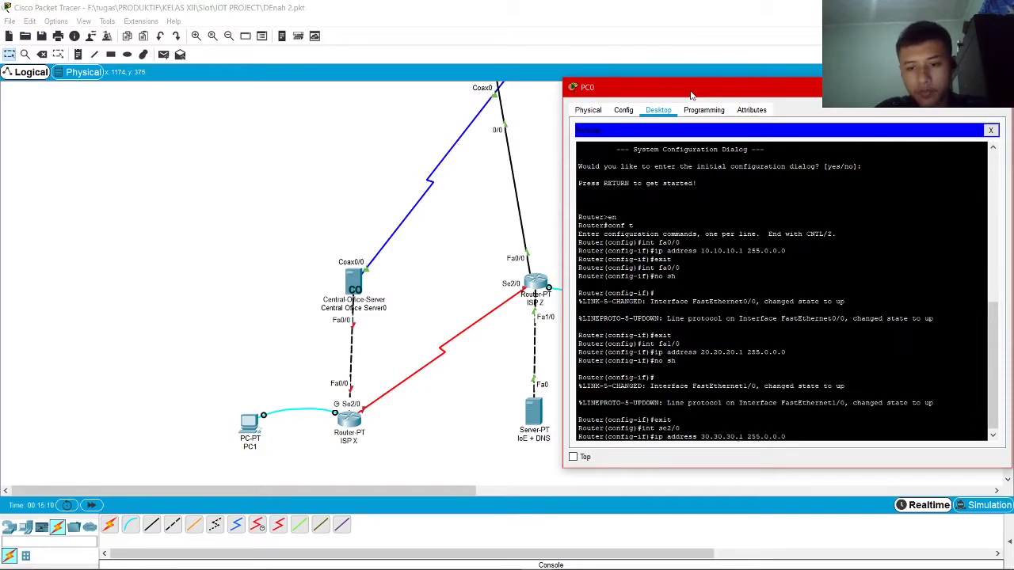
key("Return")
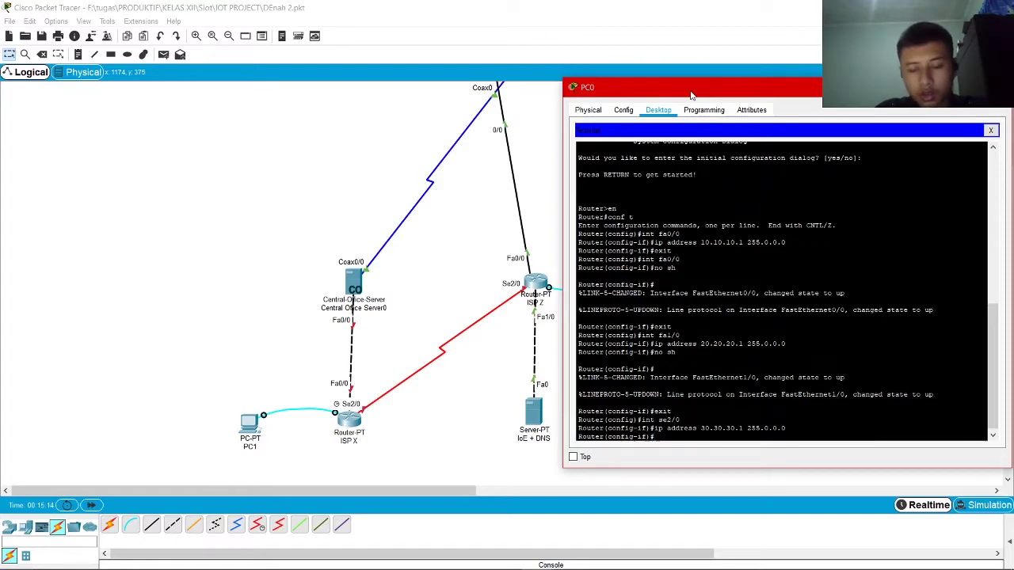
type("exi")
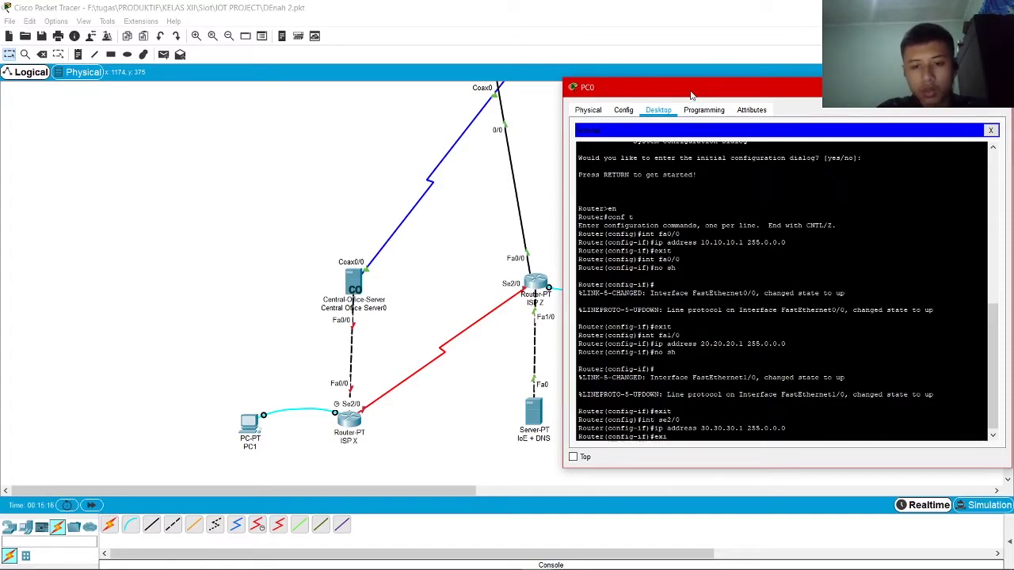
type("t")
key("Return")
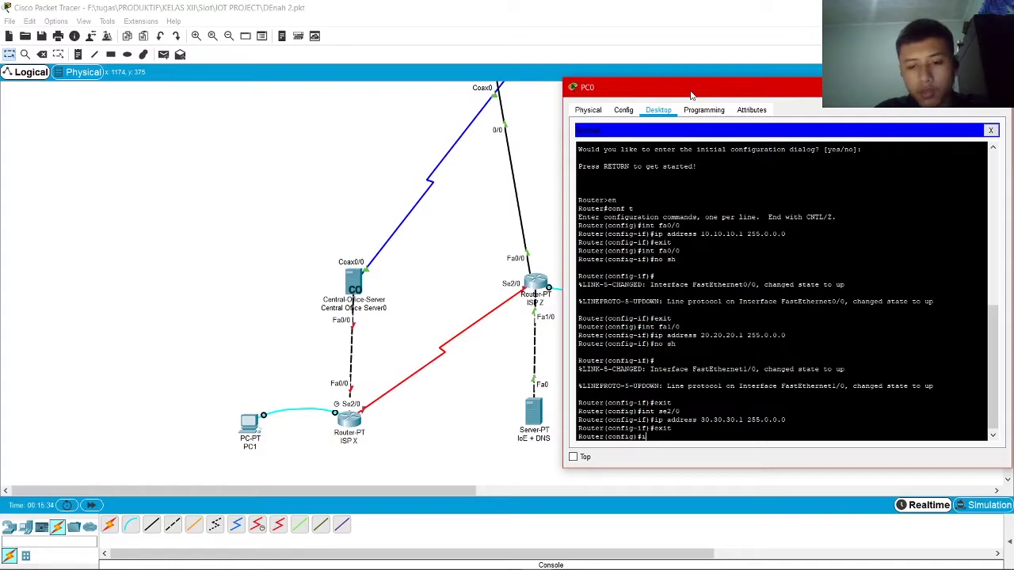
Type the router bgp 2000 command
type("in")
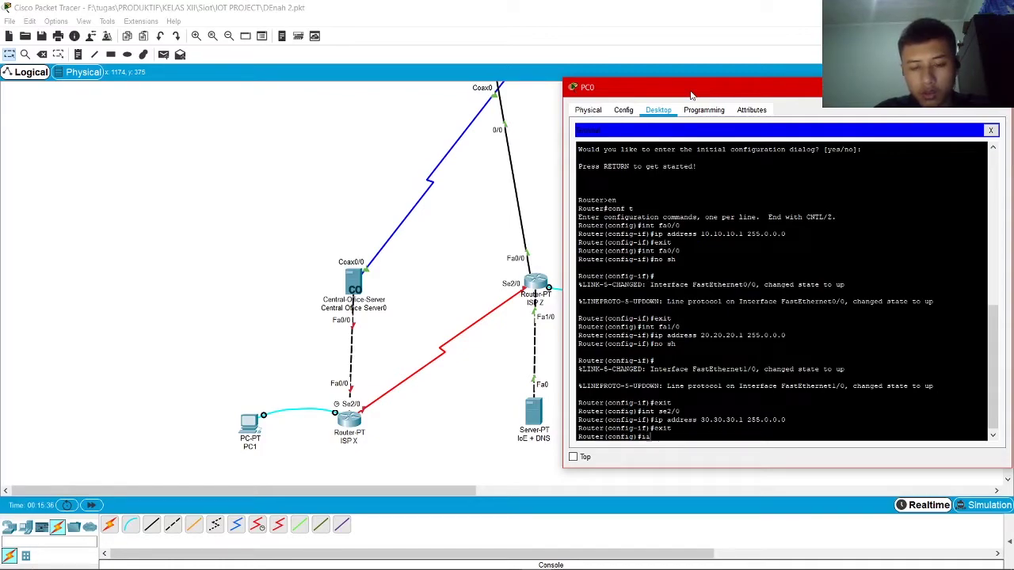
key("BackSpace")
key("BackSpace")
type("route ")
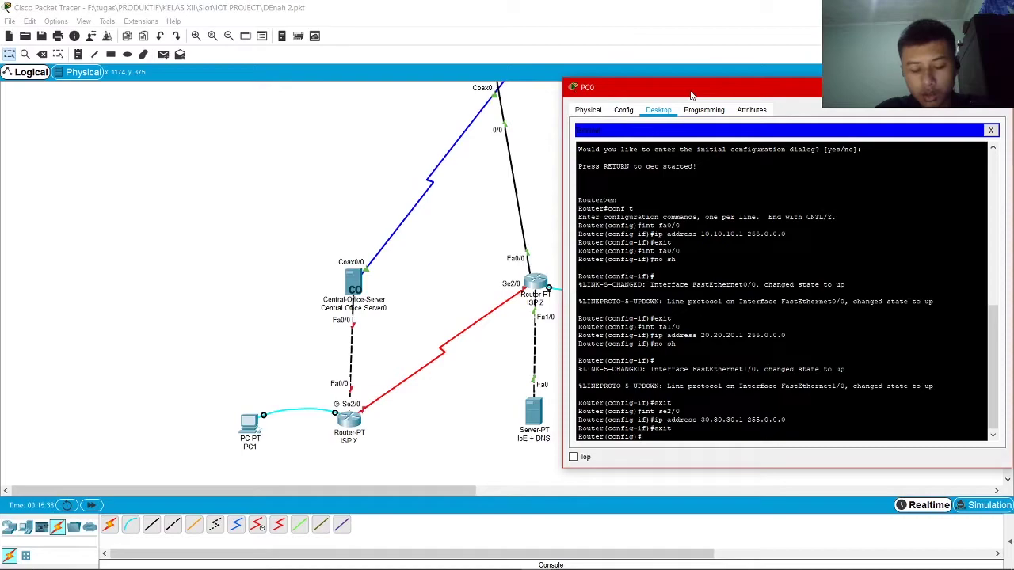
type("bgp")
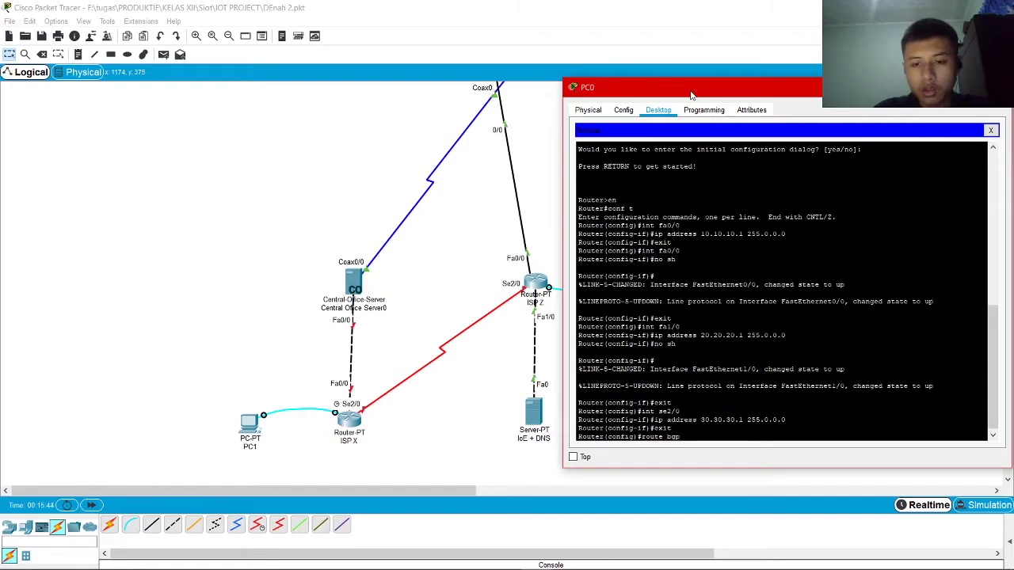
type(" 2000")
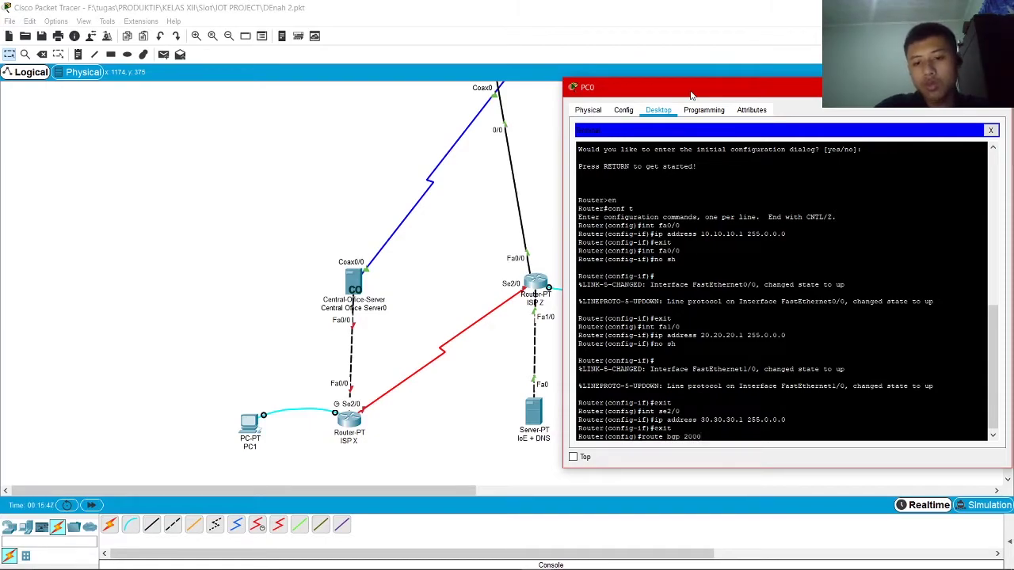
Start BGP process 2000 and add neighbor 30.30.30.2 with remote-as 1000
key("Return")
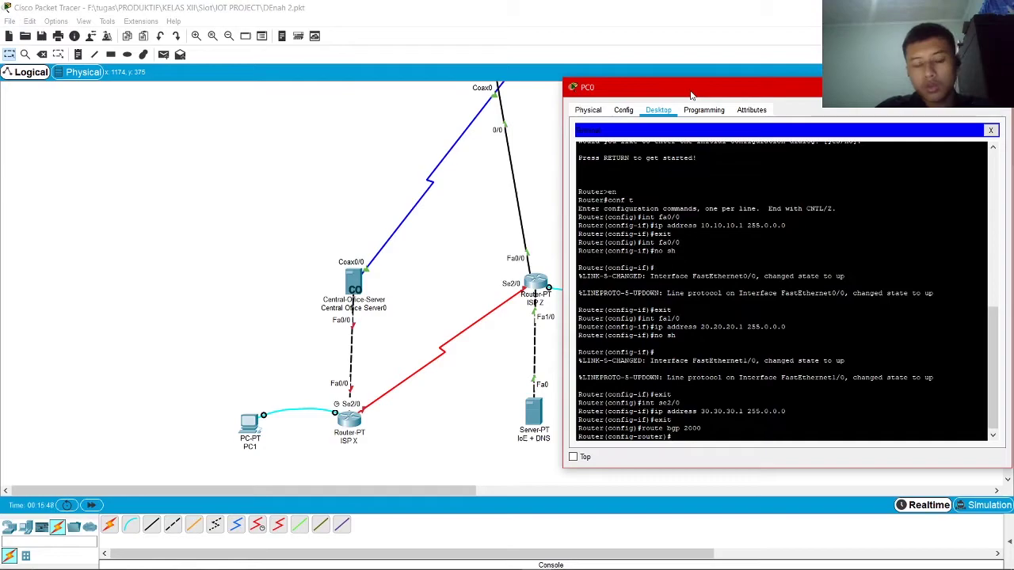
type("neigh")
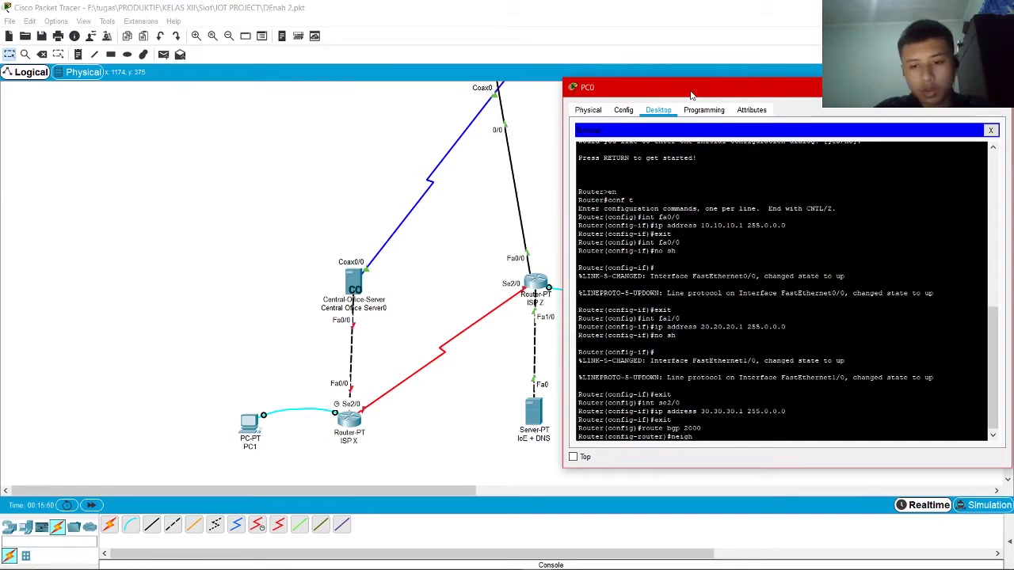
key("BackSpace")
type("ghbor")
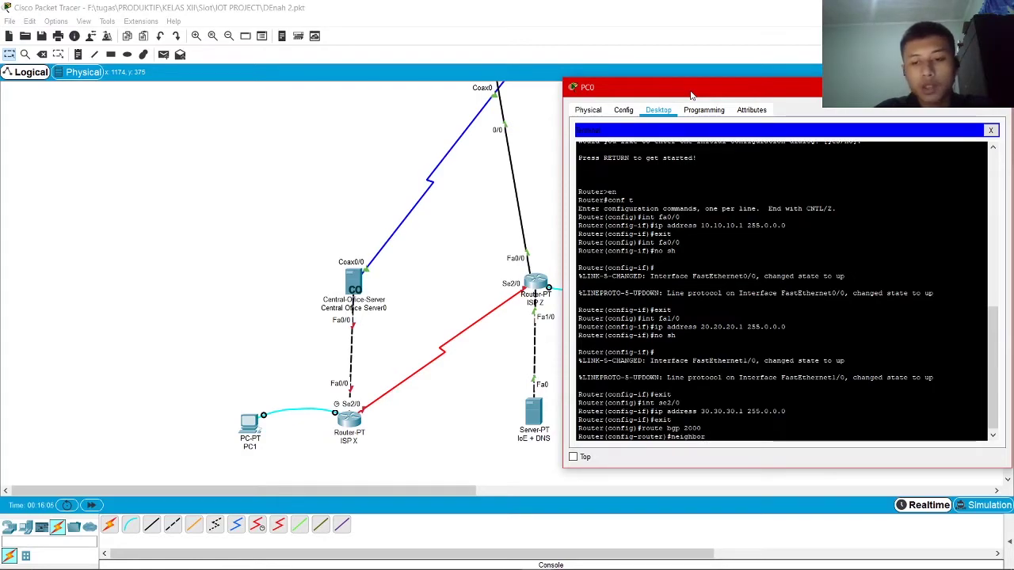
type("0.30.30.2")
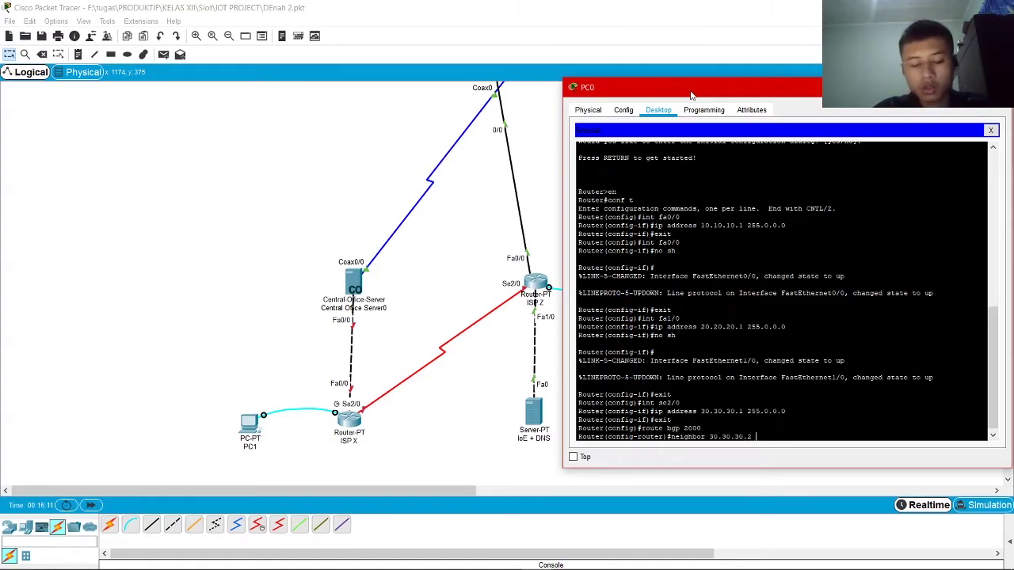
type(" remo")
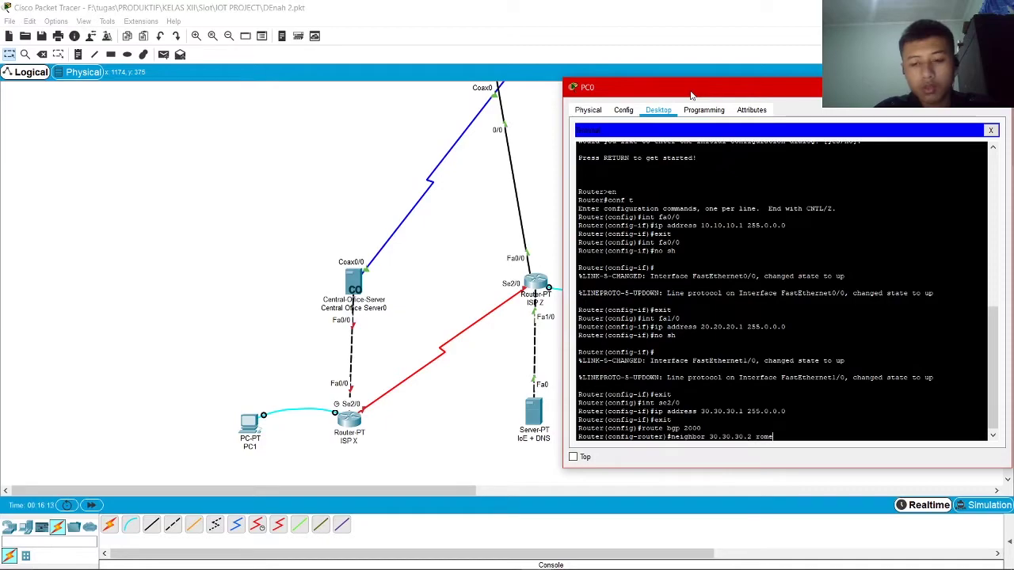
key("BackSpace")
key("BackSpace")
key("BackSpace")
type("emote-as")
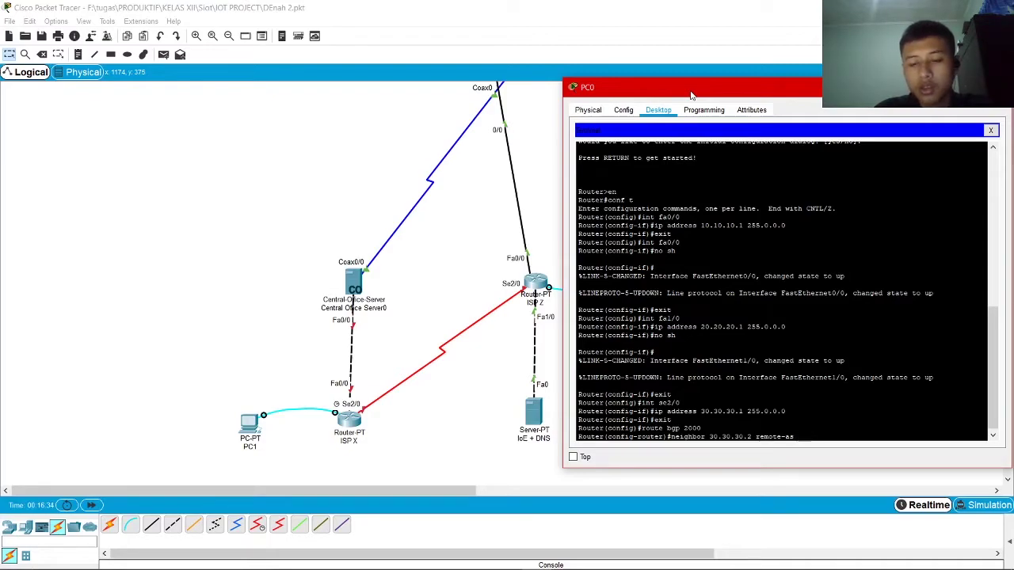
type("1000")
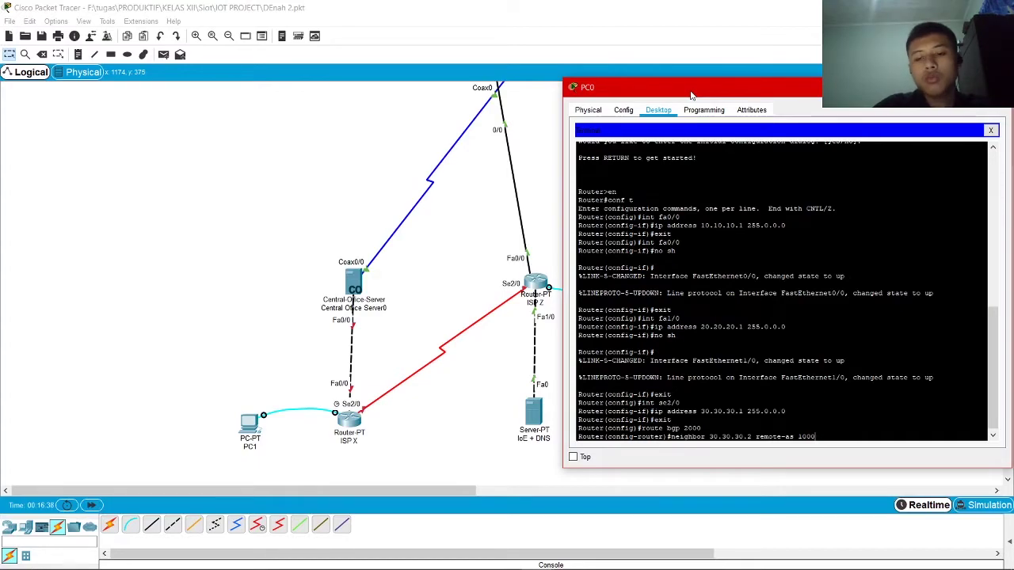
key("Return")
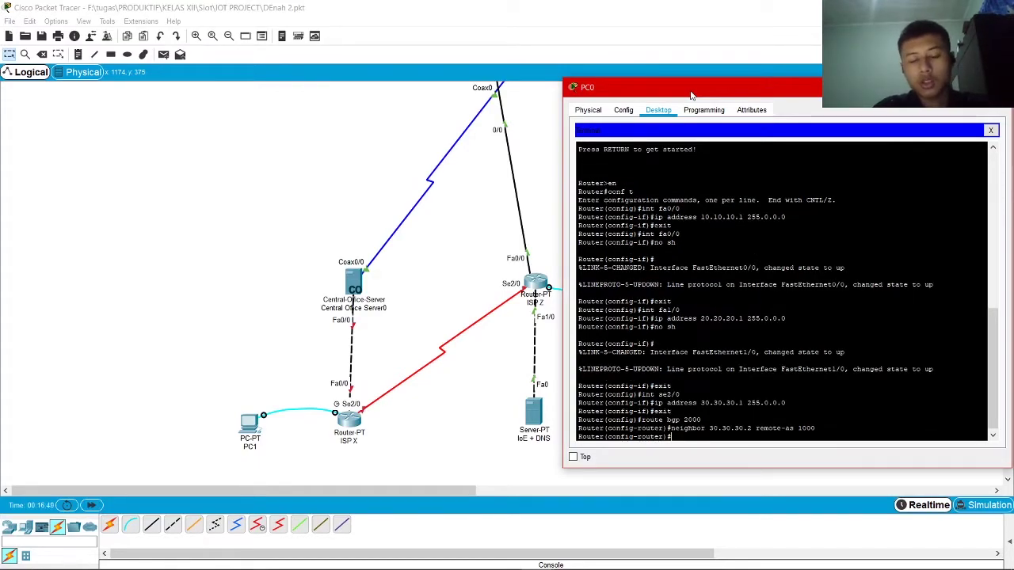
Advertise networks 10.0.0.0, 20.0.0.0 and 30.0.0.0 mask 255.0.0.0 in BGP, then exit
type("n")
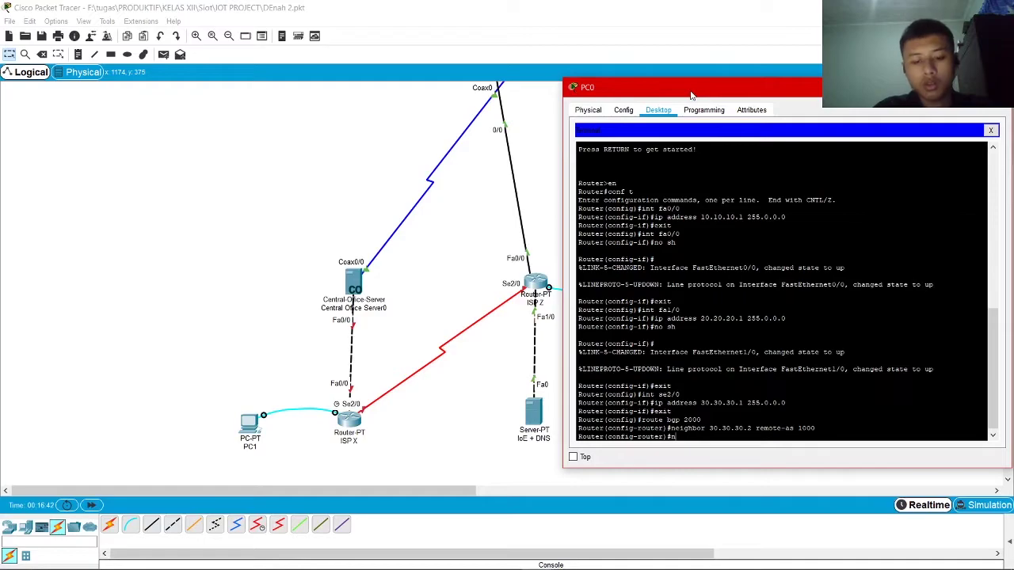
type("et")
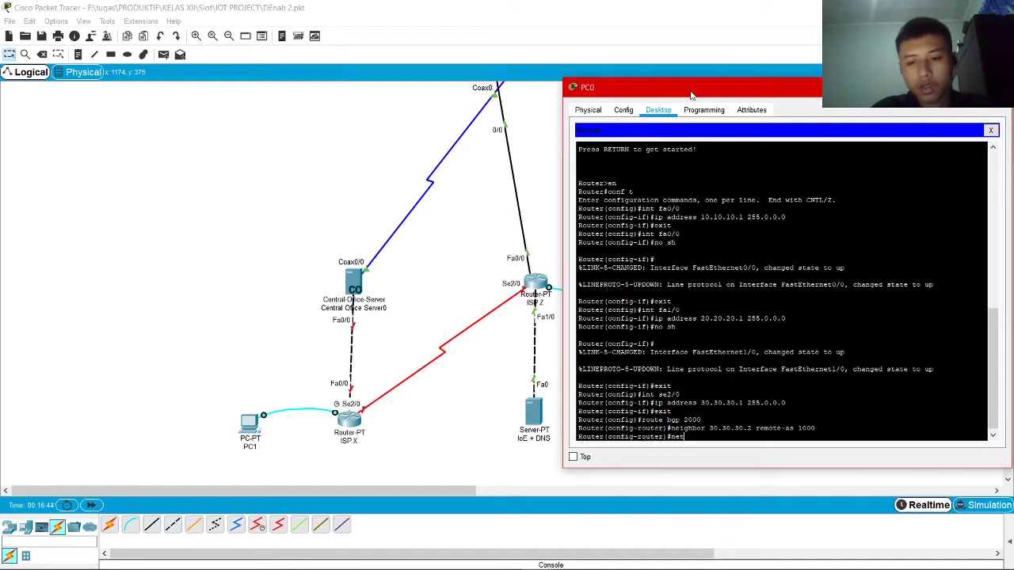
key("BackSpace")
key("BackSpace")
key("BackSpace")
type("etwork")
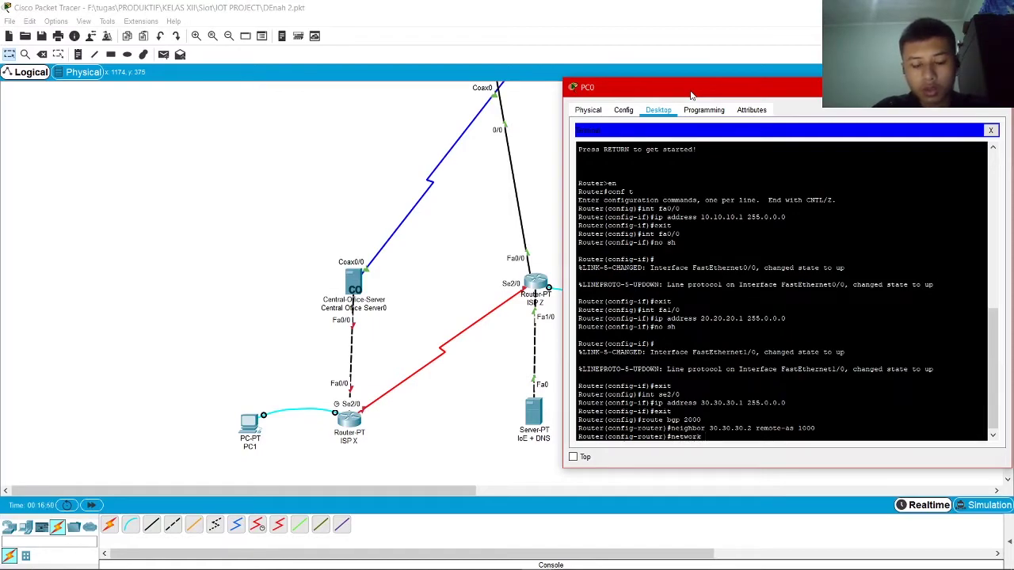
type(" 10.0.0")
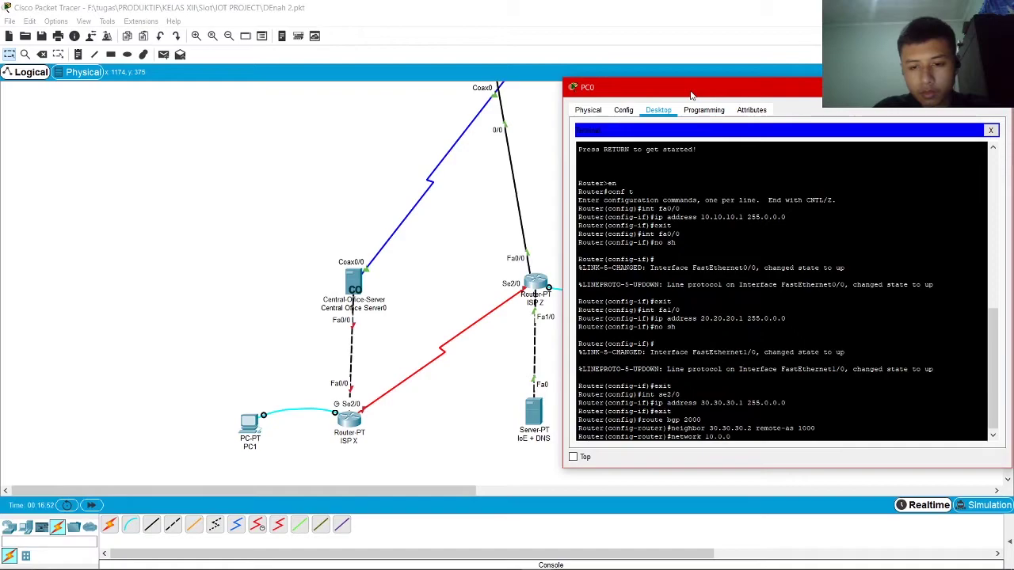
type(".0 mask 255.0.0.0")
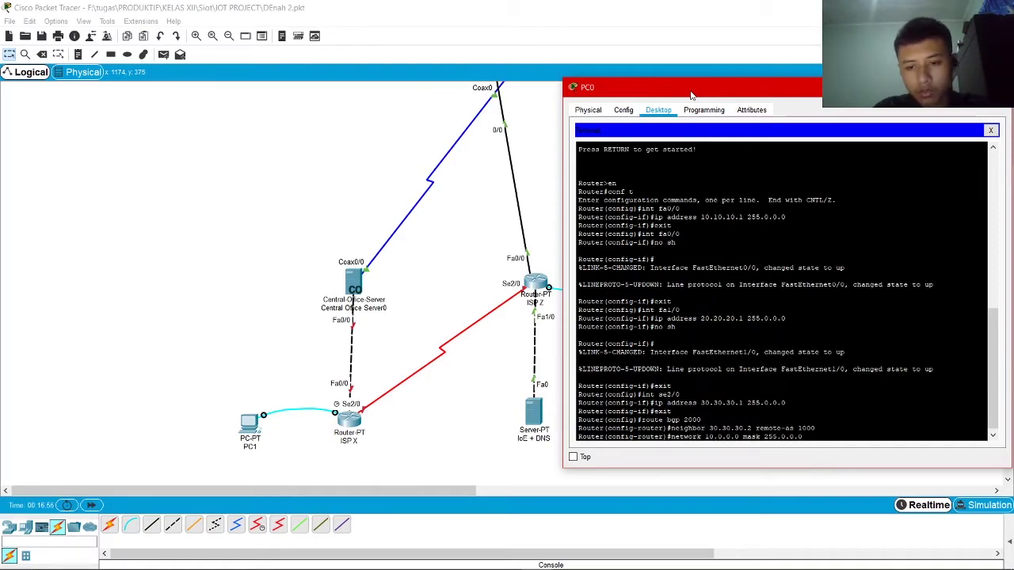
key("Return")
type("network")
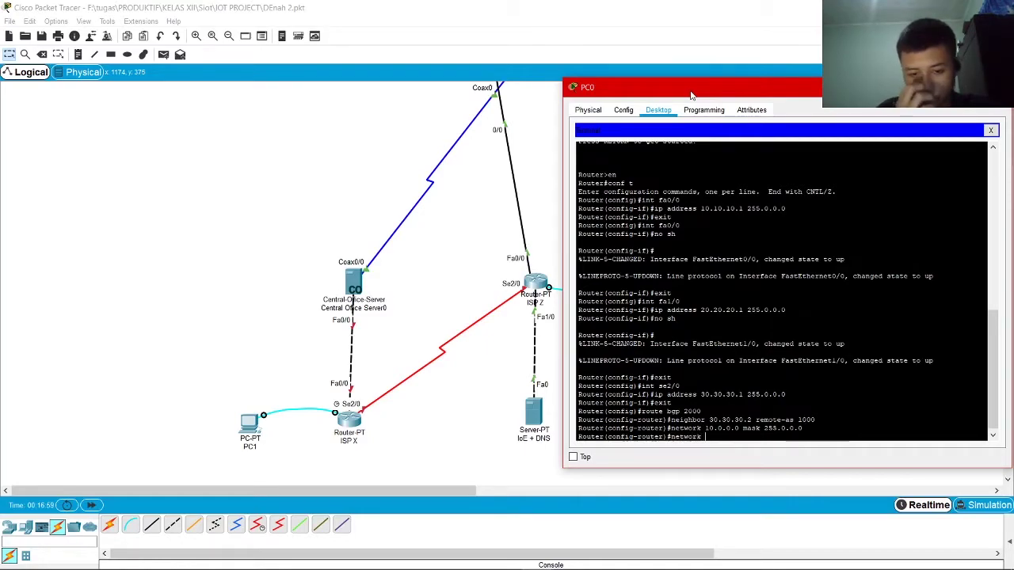
type(" 20.")
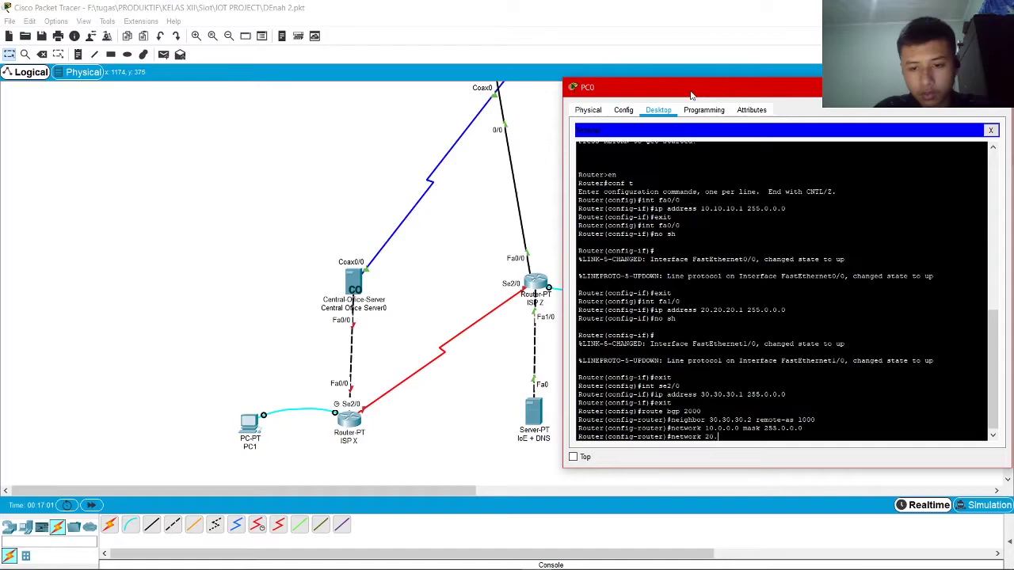
type("0.0.0 mask")
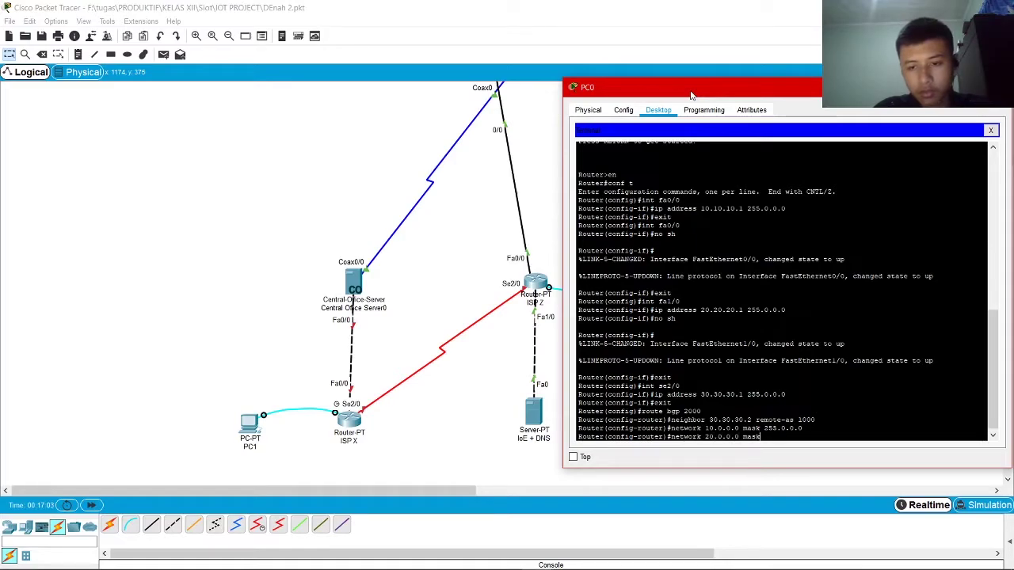
type(" 255.0.0.0")
key("Return")
type("network")
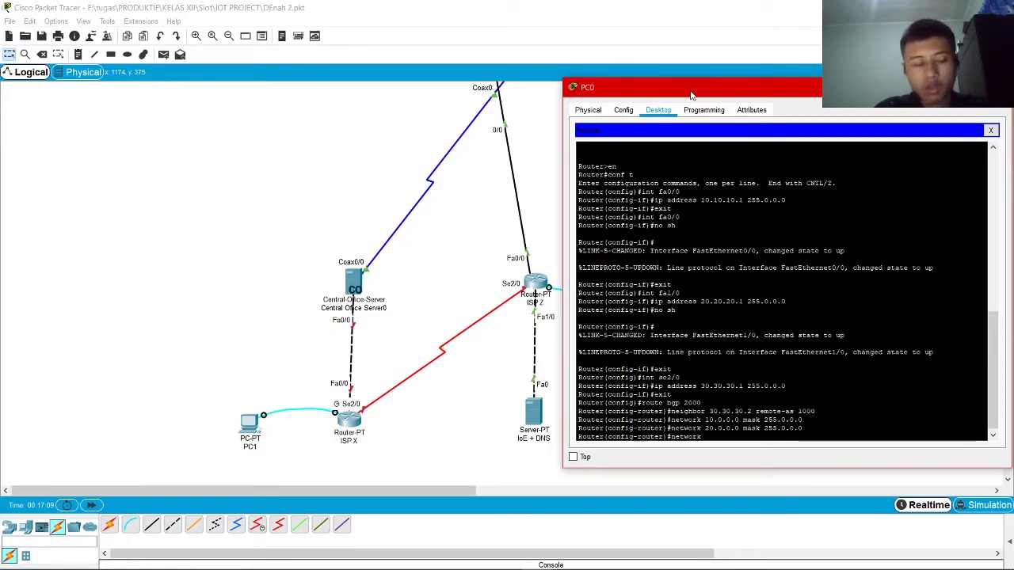
type(" 30.0.")
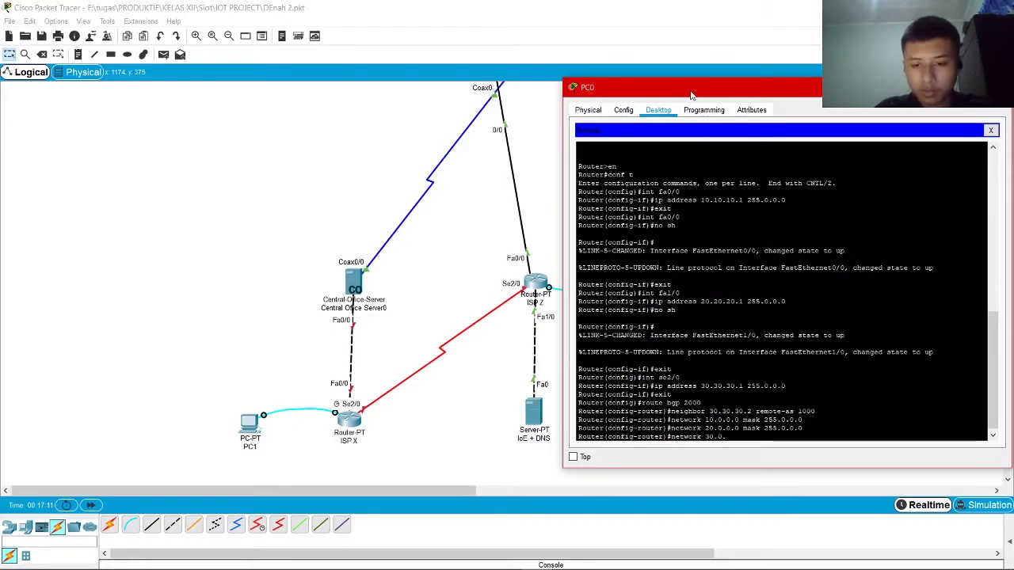
type("0.0 mask")
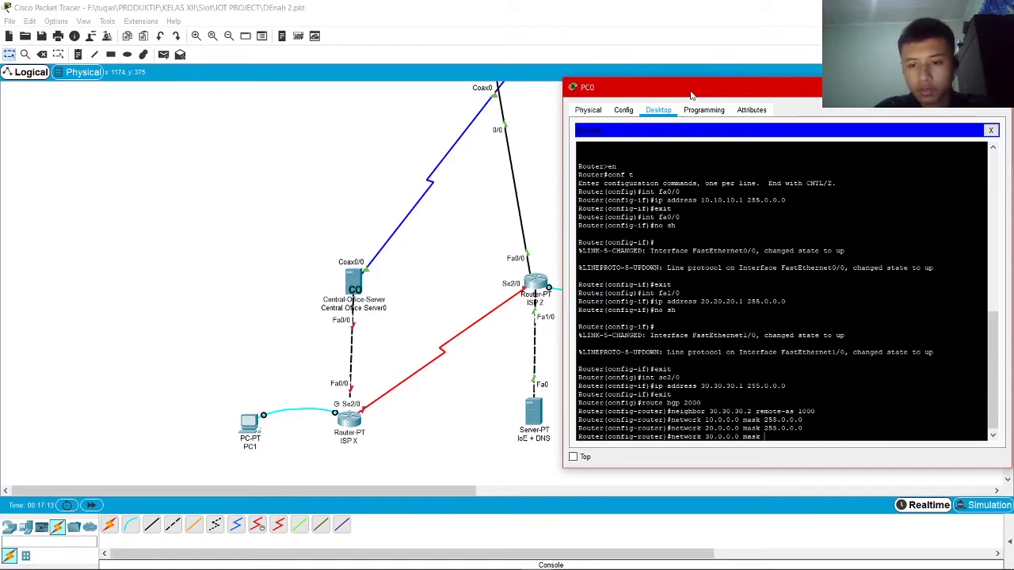
type(" 255.0.0.0")
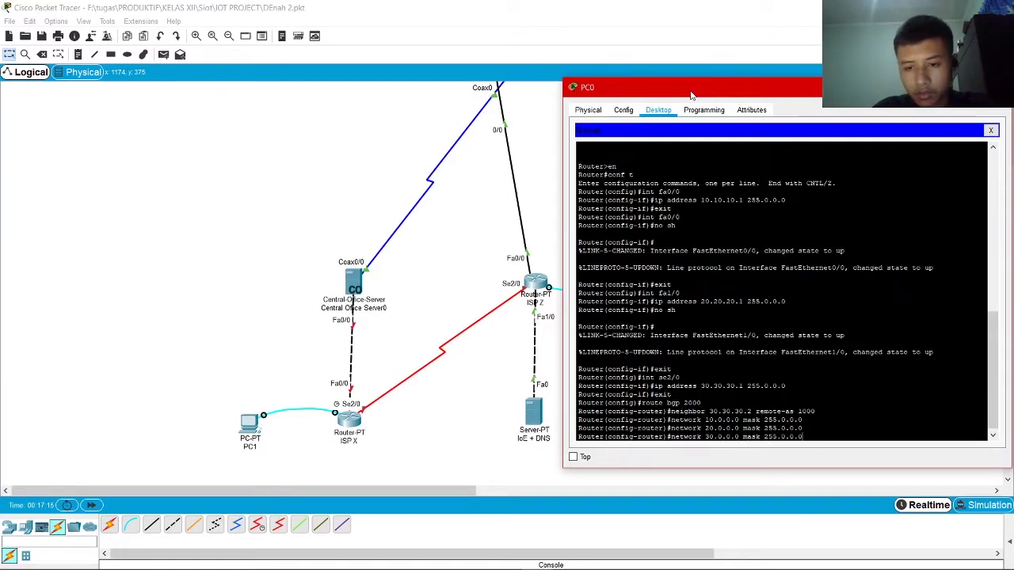
key("Return")
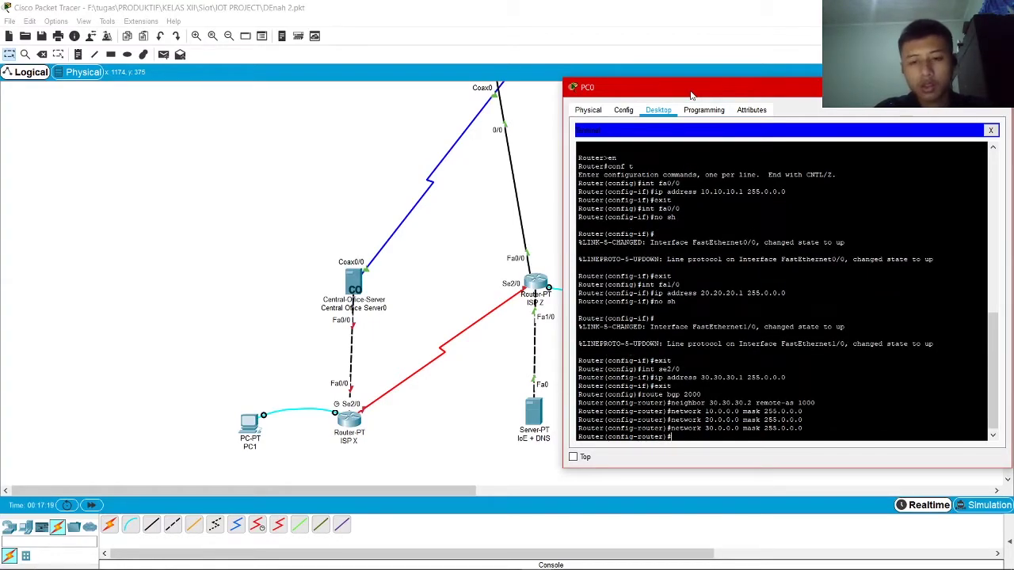
type("ex")
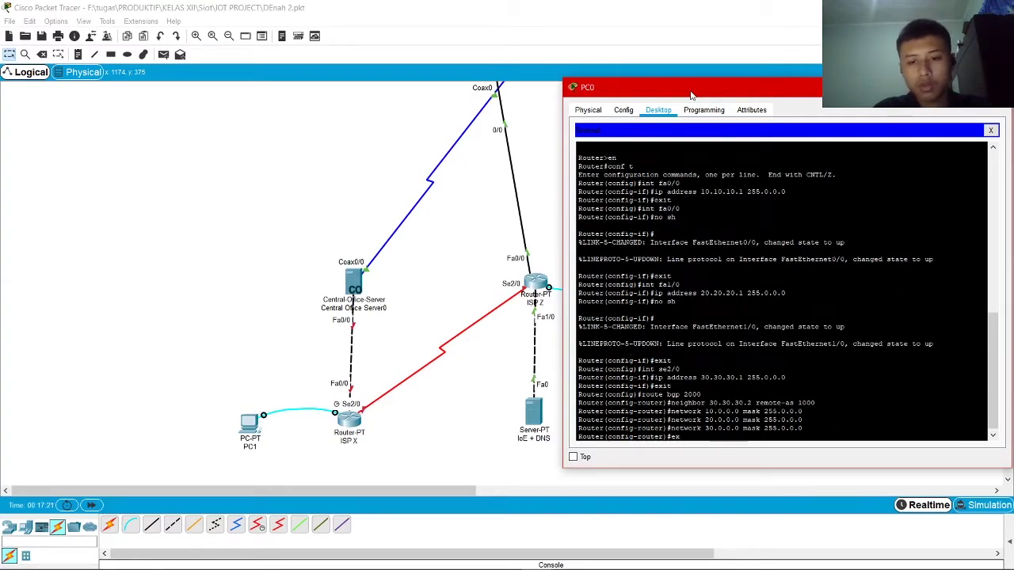
type("it")
key("Return")
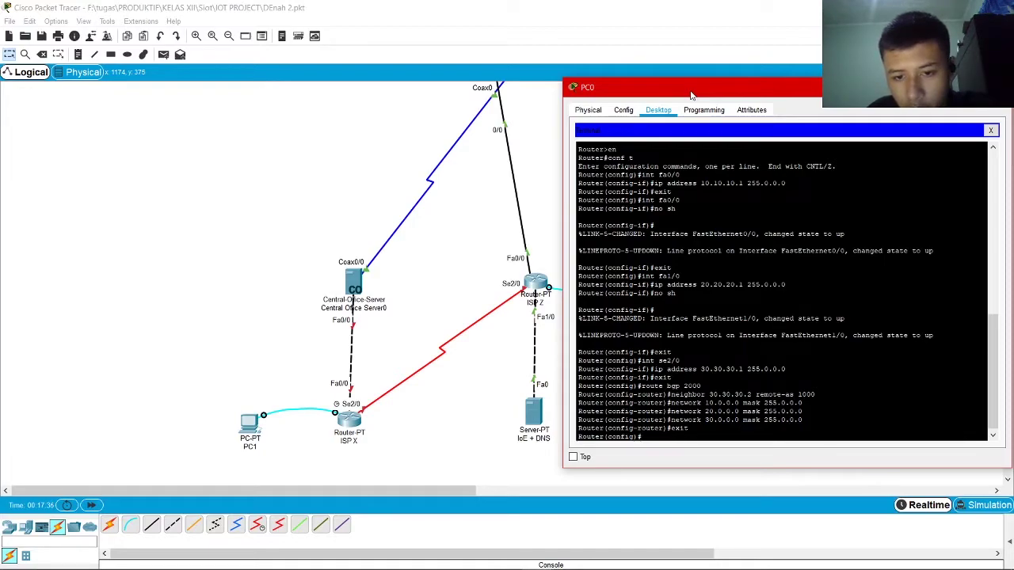
Run no shutdown on ISP Z's Serial2/0 and close the PC0 console
type("int")
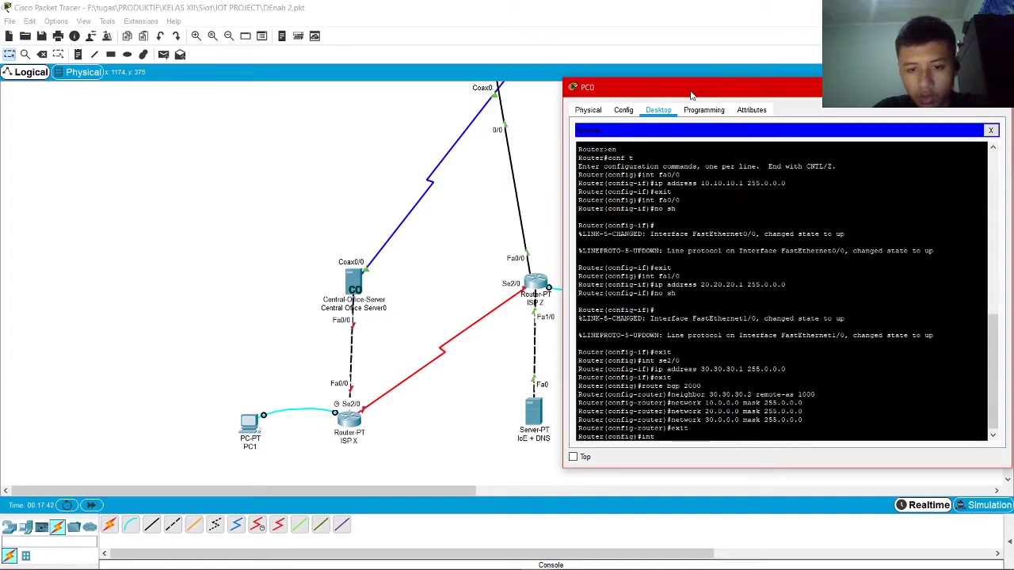
type("se2/")
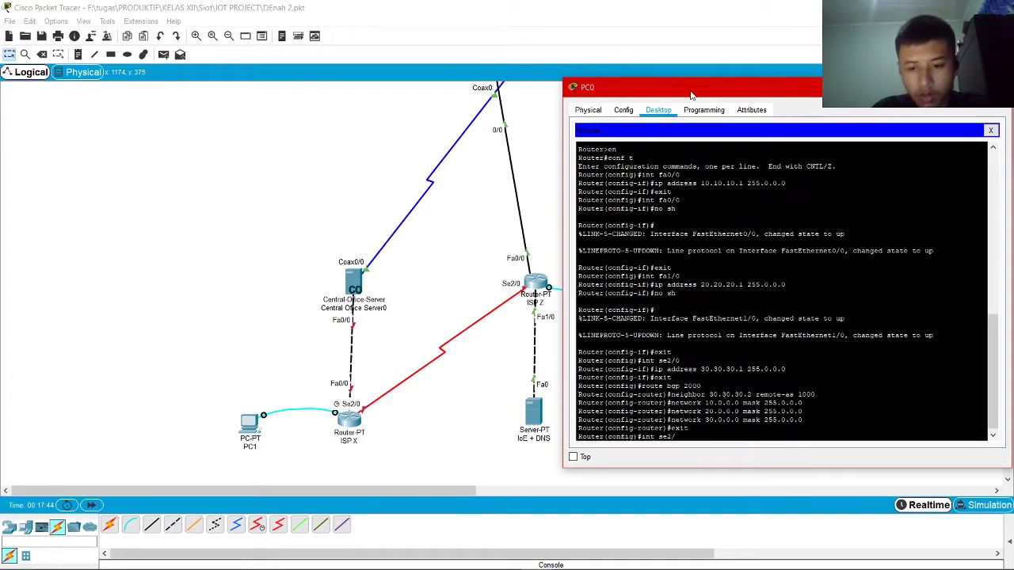
type("0")
key("Return")
type("no sh")
key("Return")
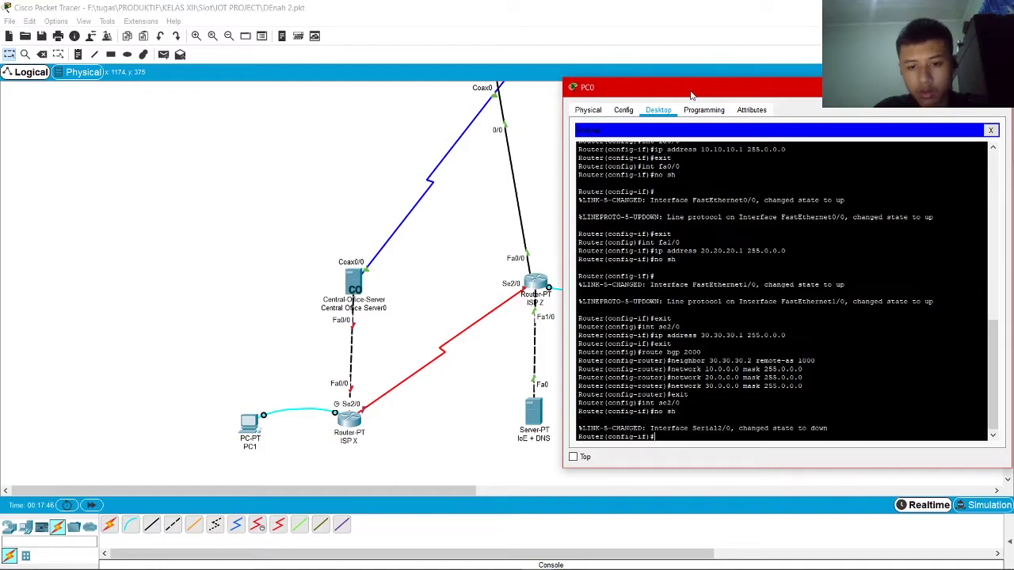
type("exit")
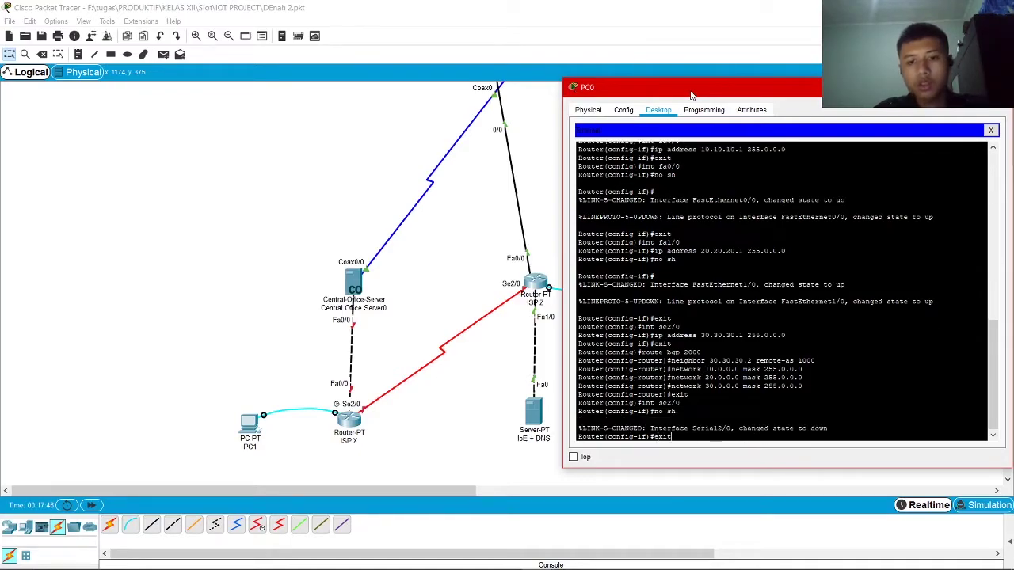
key("Return")
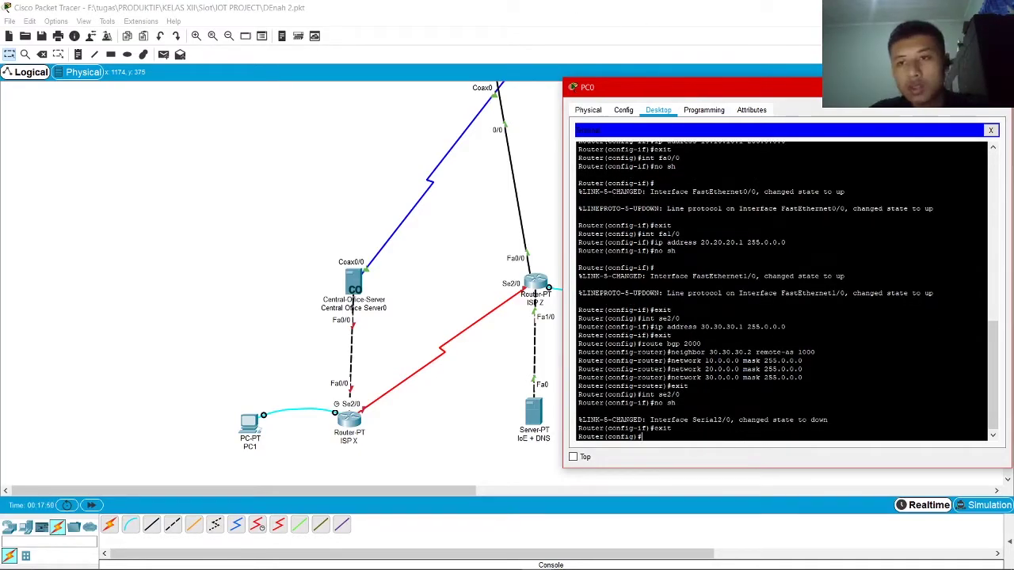
left_click(999, 87)
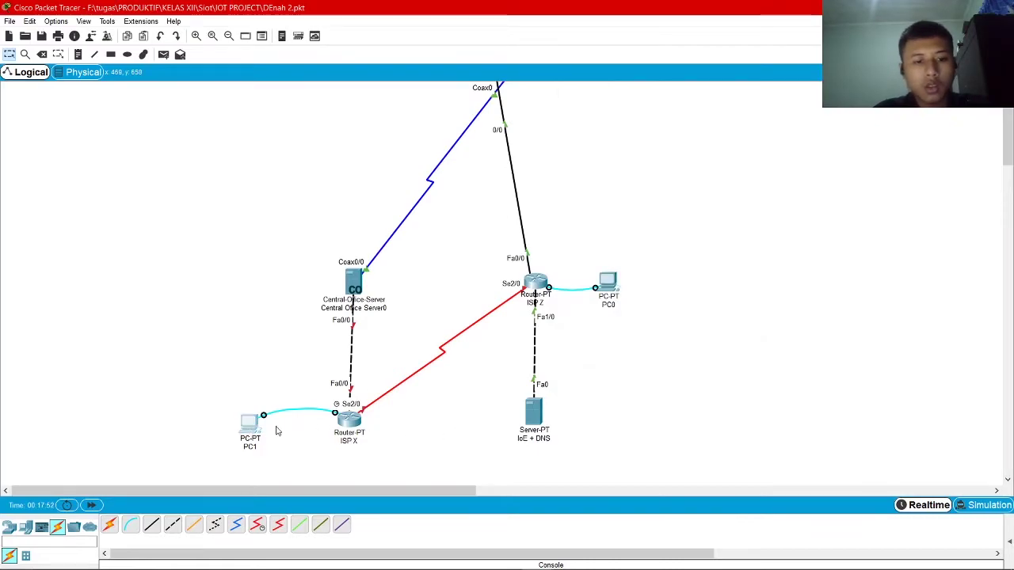
left_click(261, 431)
Open PC1's Terminal console to ISP X's router and get a prompt
left_click(378, 113)
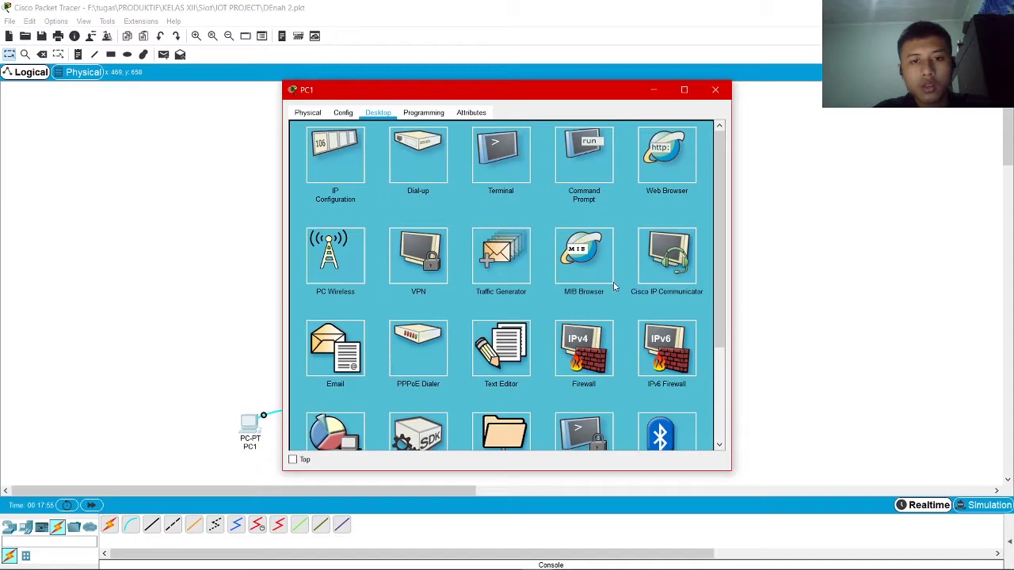
left_click(501, 158)
left_click(679, 241)
left_click_drag(581, 91, 857, 76)
key("Return")
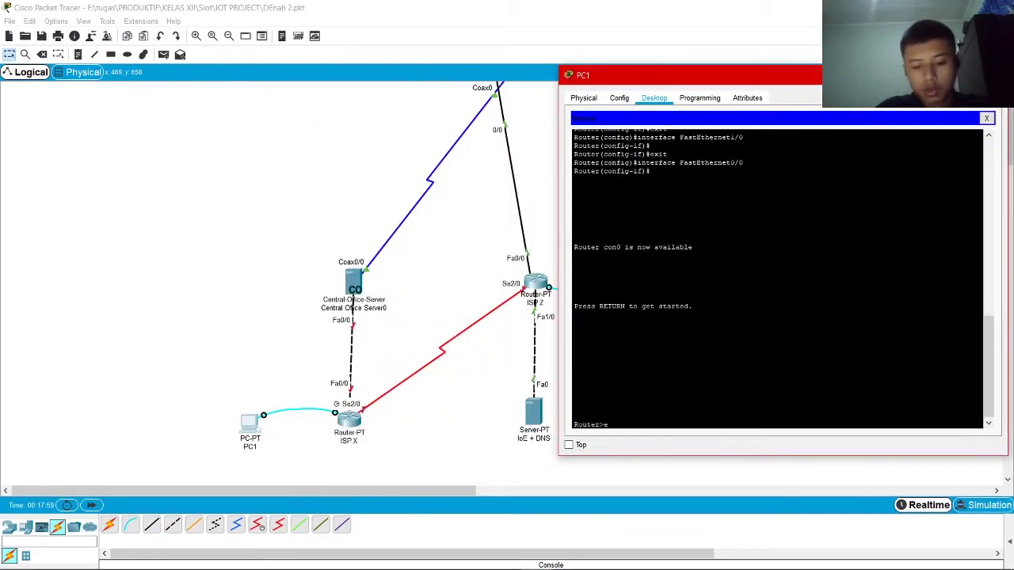
Enter ISP X's Serial2/0 configuration and begin typing ip address 30.30.30.2
type("en")
key("Return")
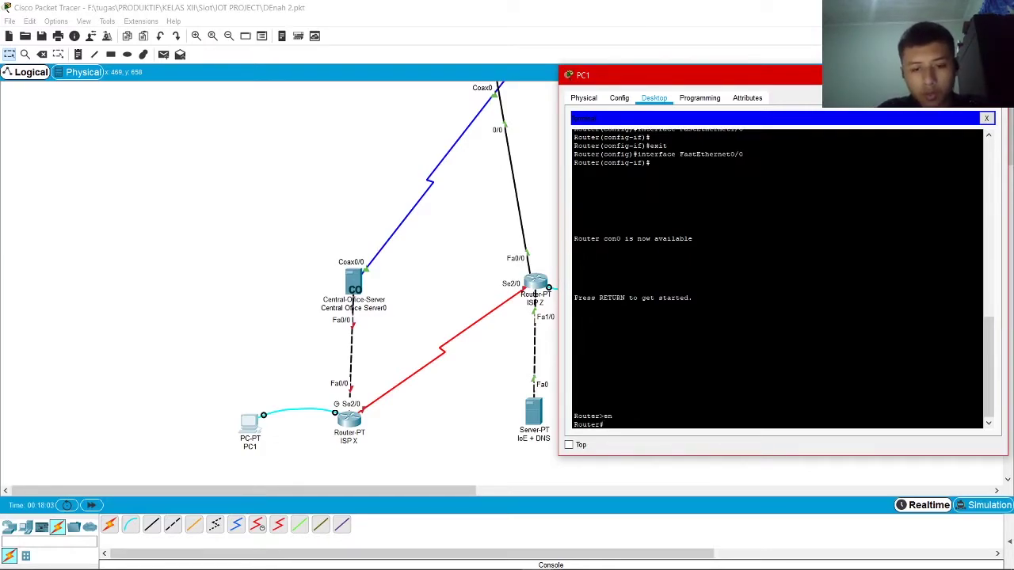
type("conf t")
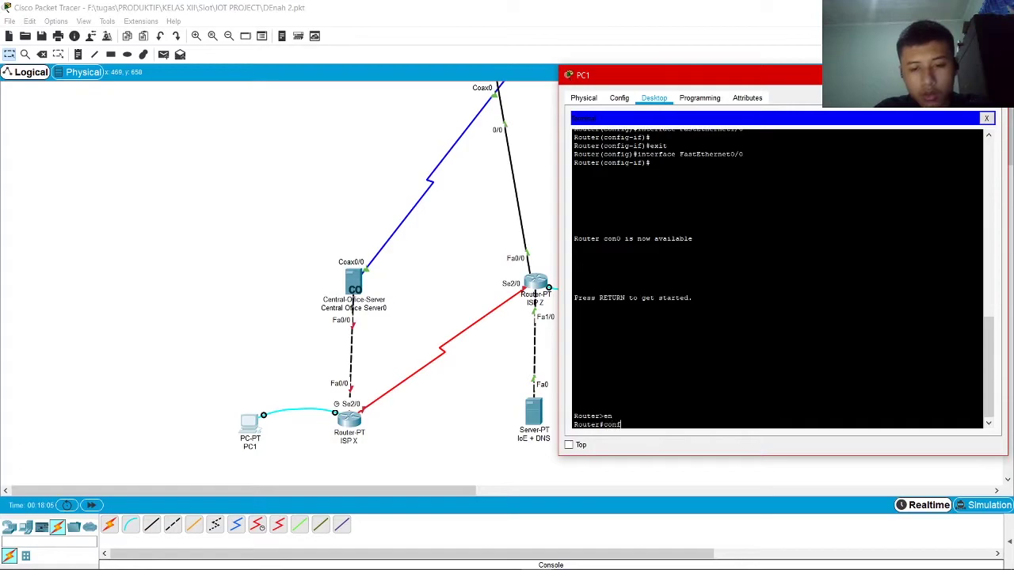
key("Return")
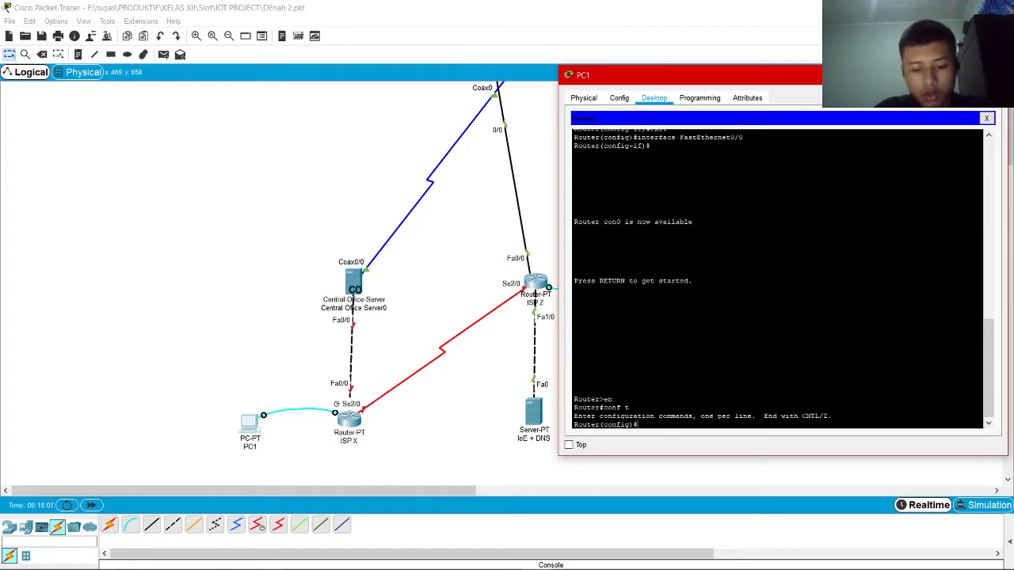
type("int se2/0")
key("Return")
type("ip address 30.30.30.2")
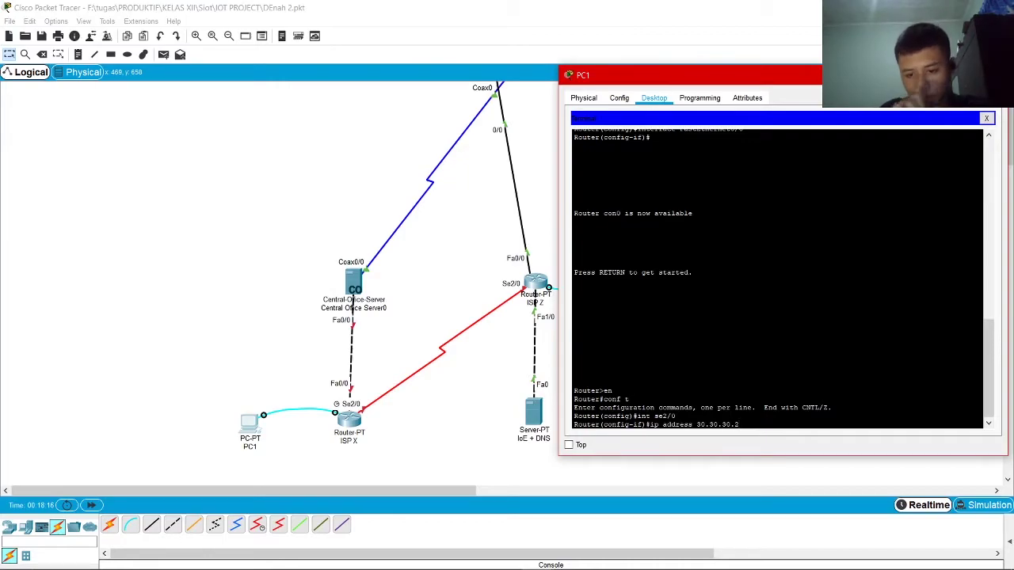
Check ISP Z's configuration log, then return to PC1's console for ISP X
left_click(536, 282)
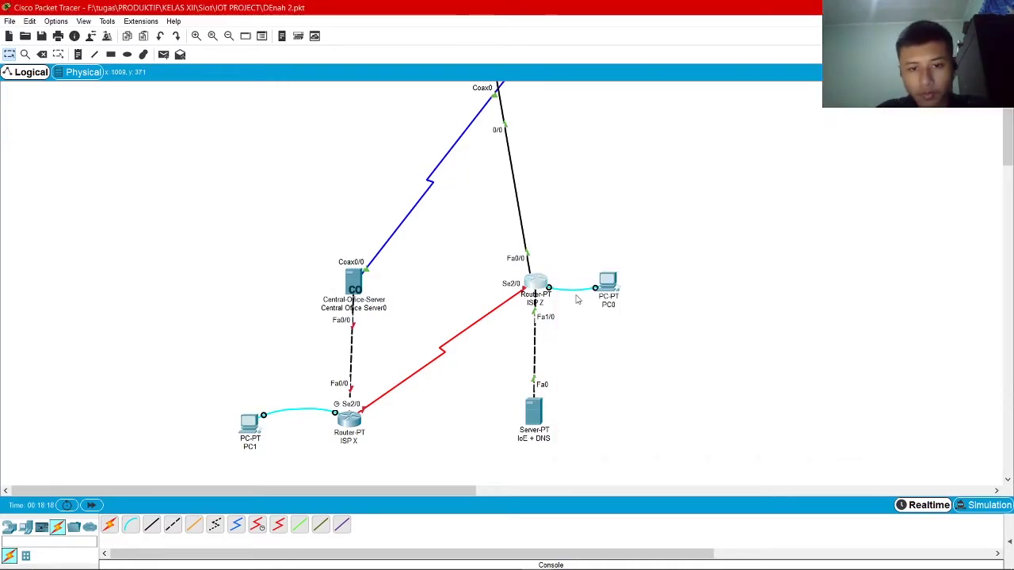
left_click(408, 148)
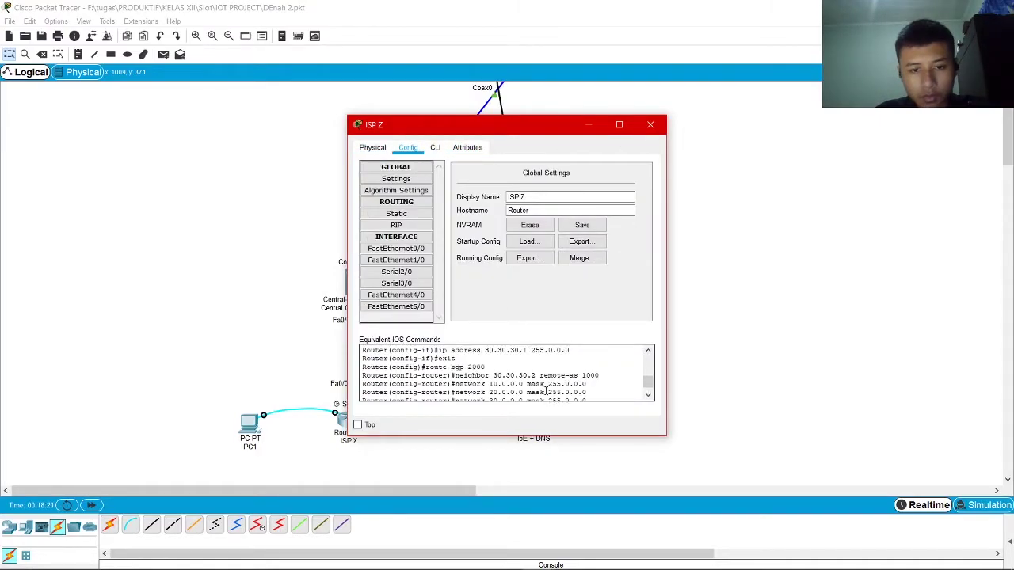
left_click(649, 124)
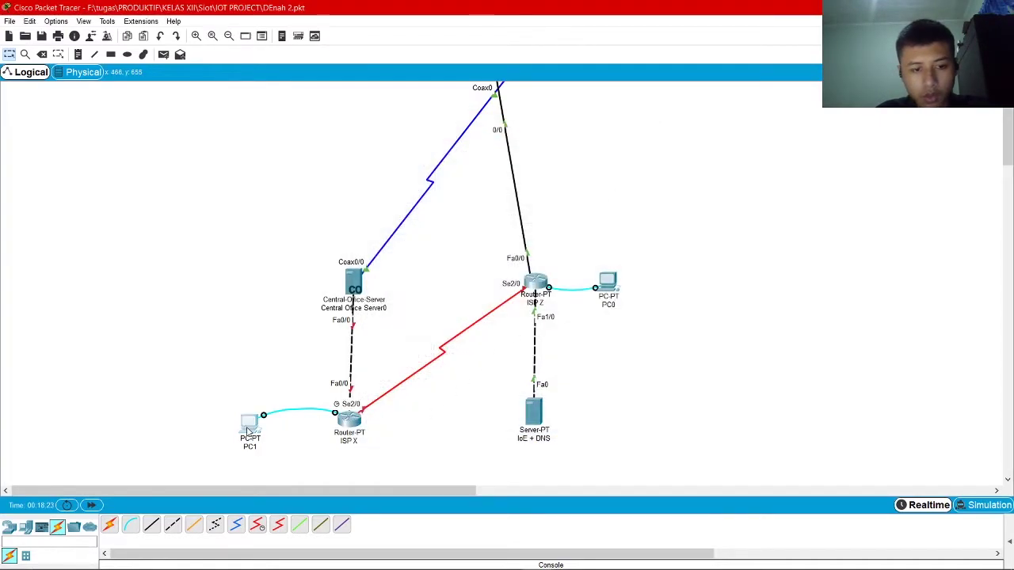
left_click(250, 424)
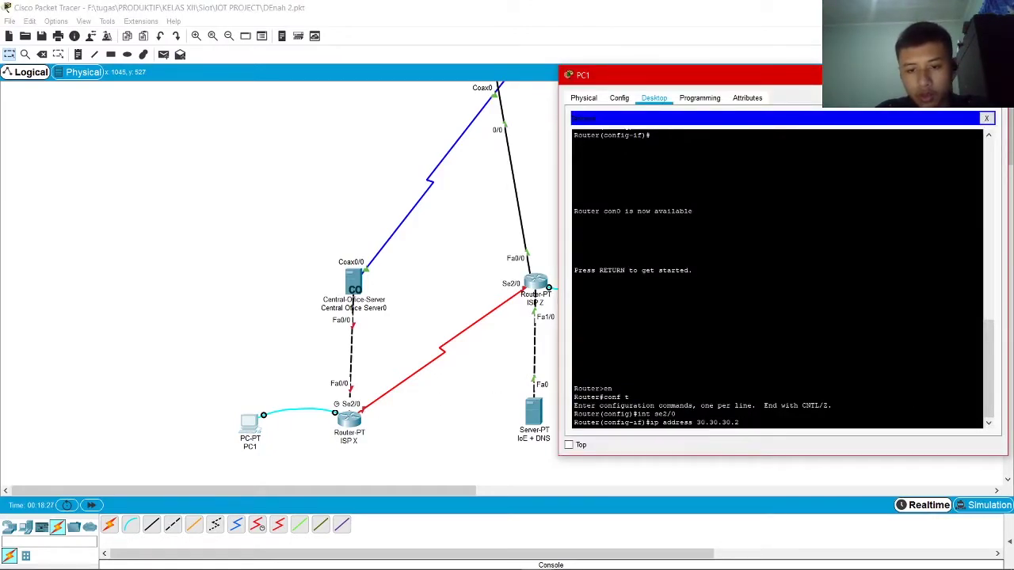
Complete Serial2/0's address with mask 255.0.0.0, enable it with 'no sh', and exit
type("255.0.0.0")
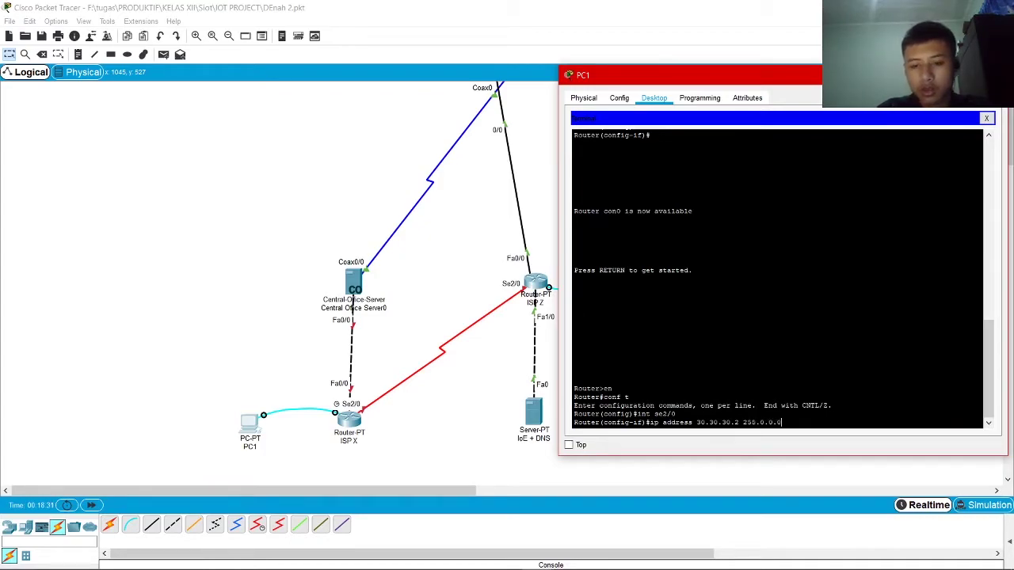
key("Return")
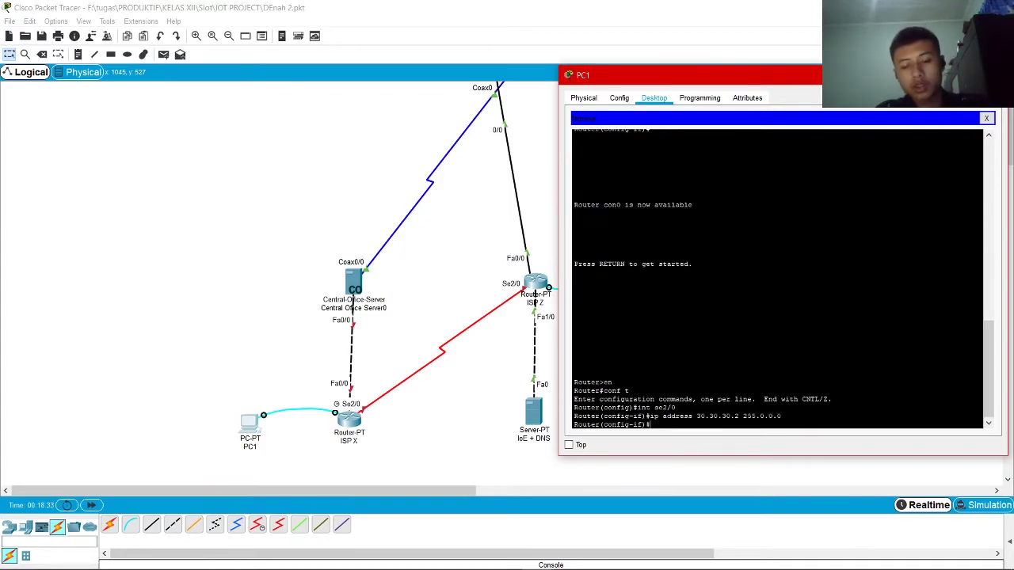
type("no sh")
key("Return")
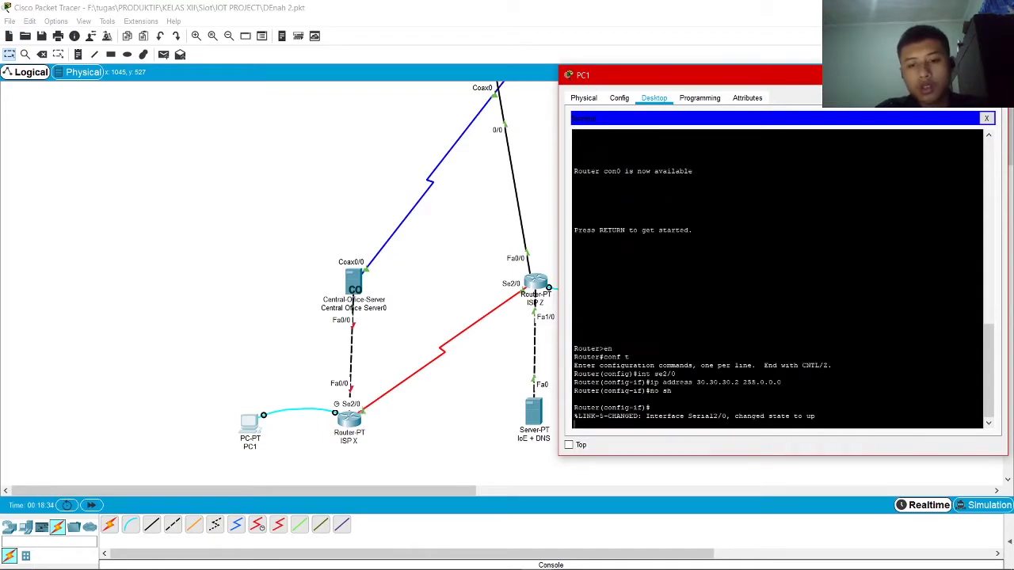
key("Return")
type("exit")
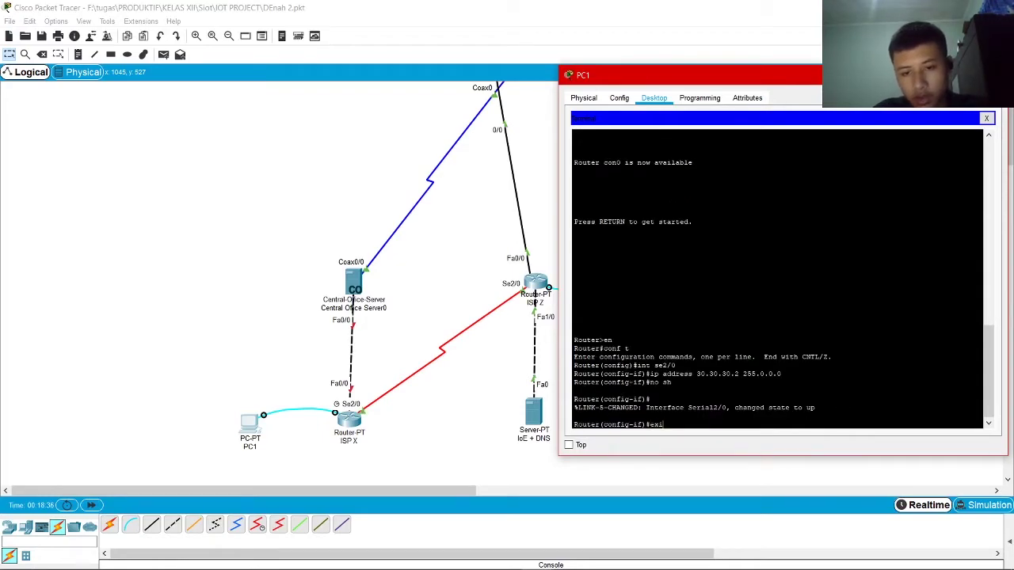
key("Return")
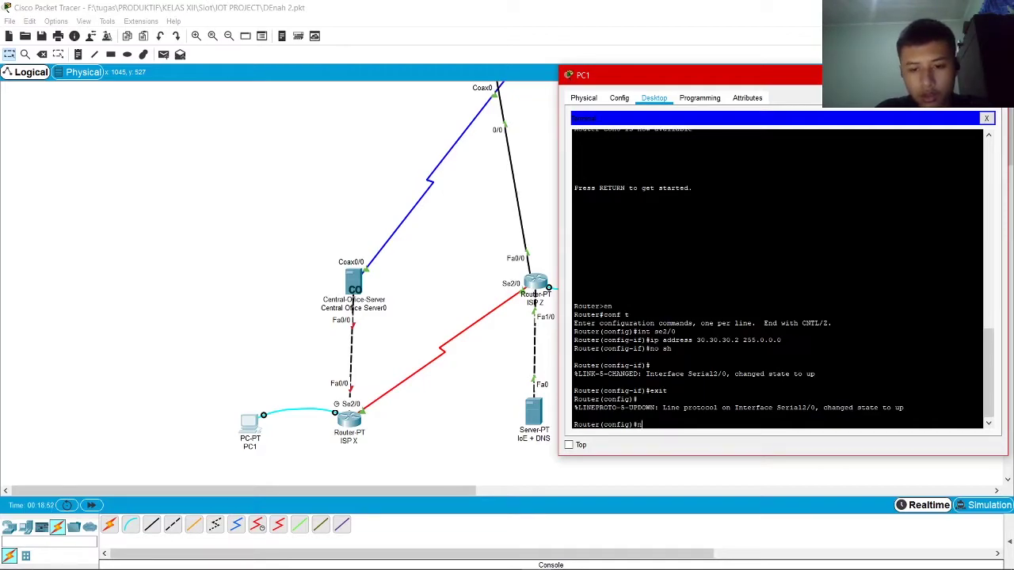
Assign int fa0/0 the address 35.35.35.1 255.0.0.0, enable it with 'no sh', and exit
type("int fa")
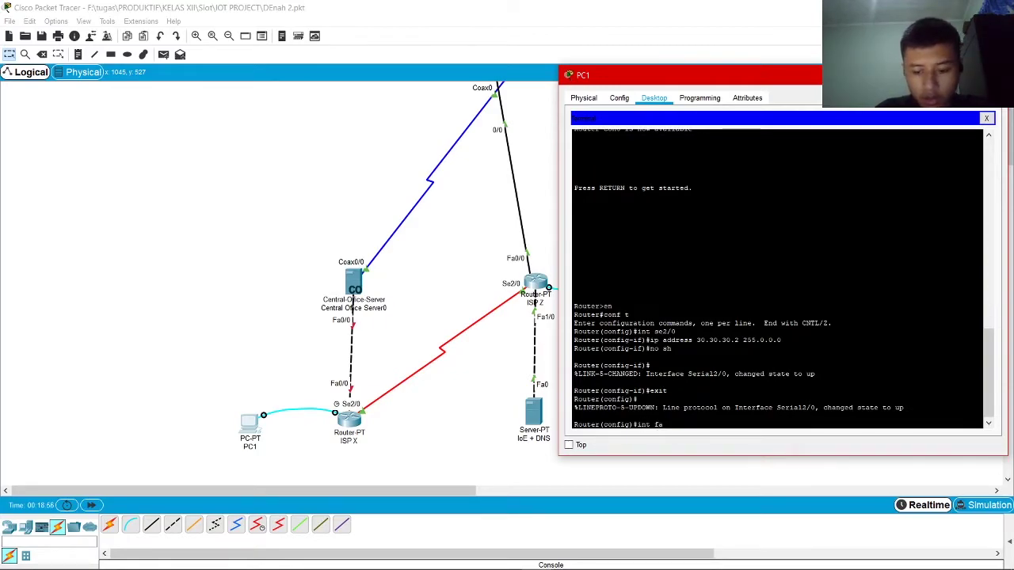
type("0/0")
key("Return")
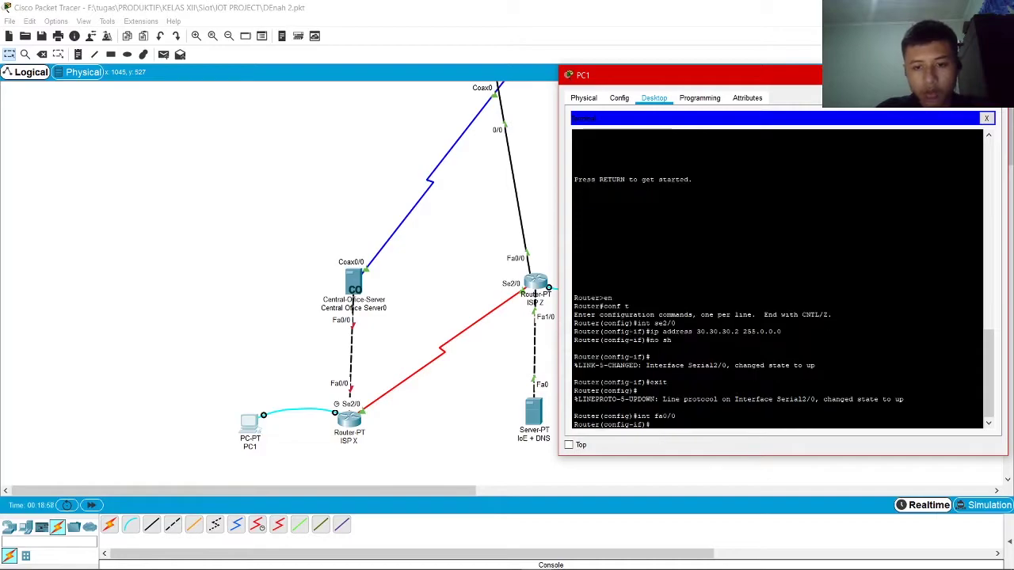
type("ip address")
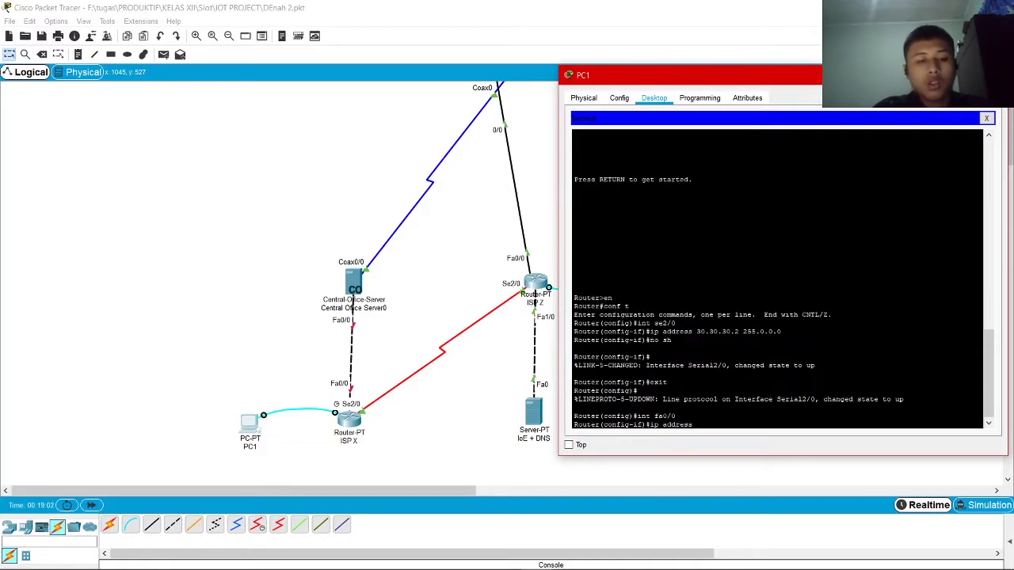
type(" 3")
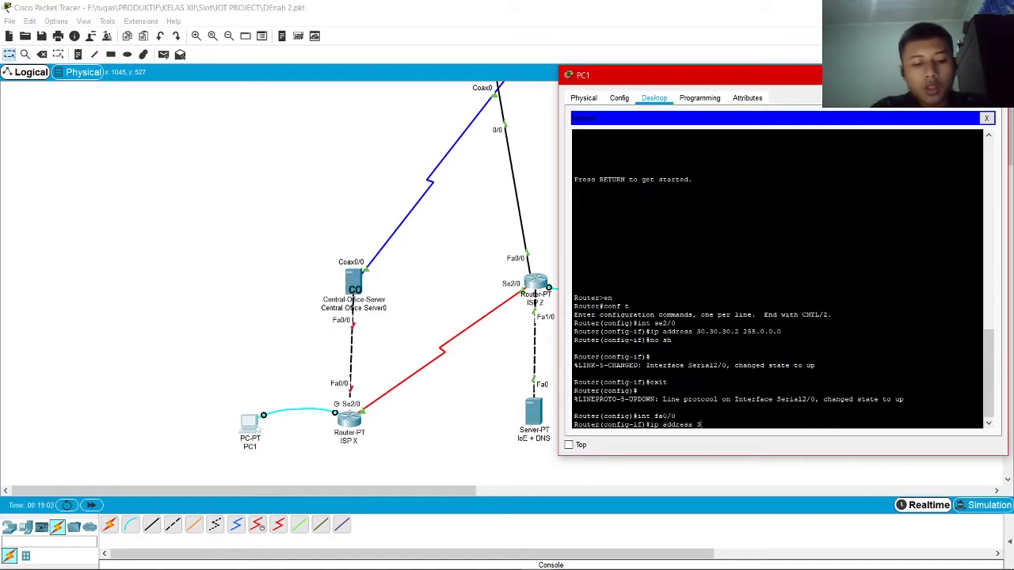
type("5.35.35.1")
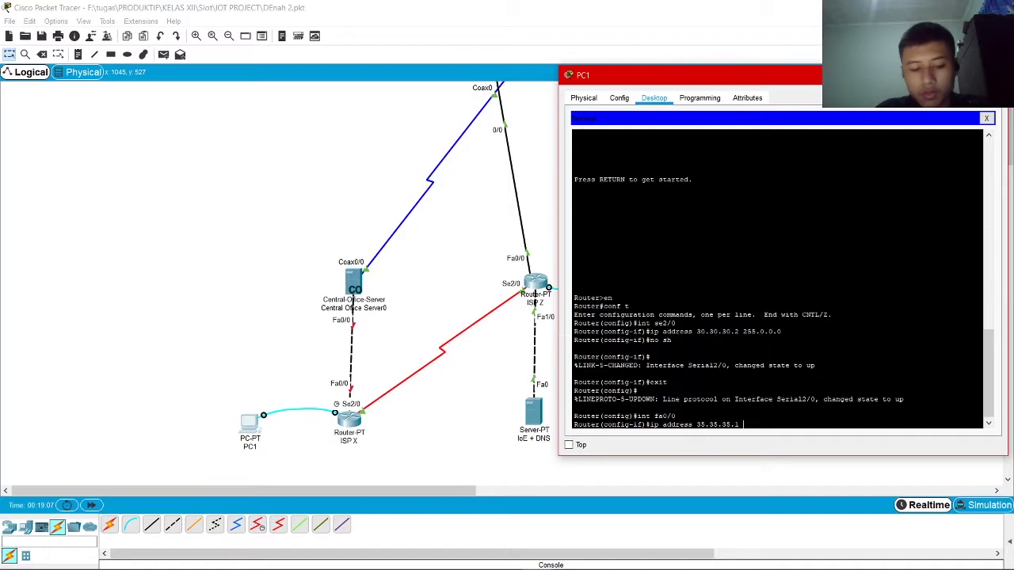
type(" 255.0.0.0")
key("Return")
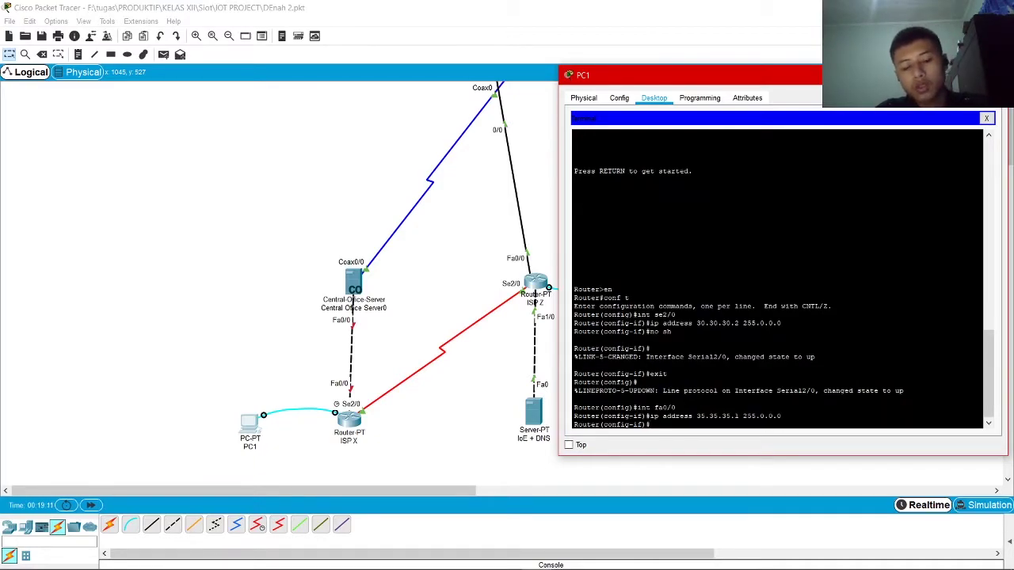
type("no sh")
key("Return")
type("ex")
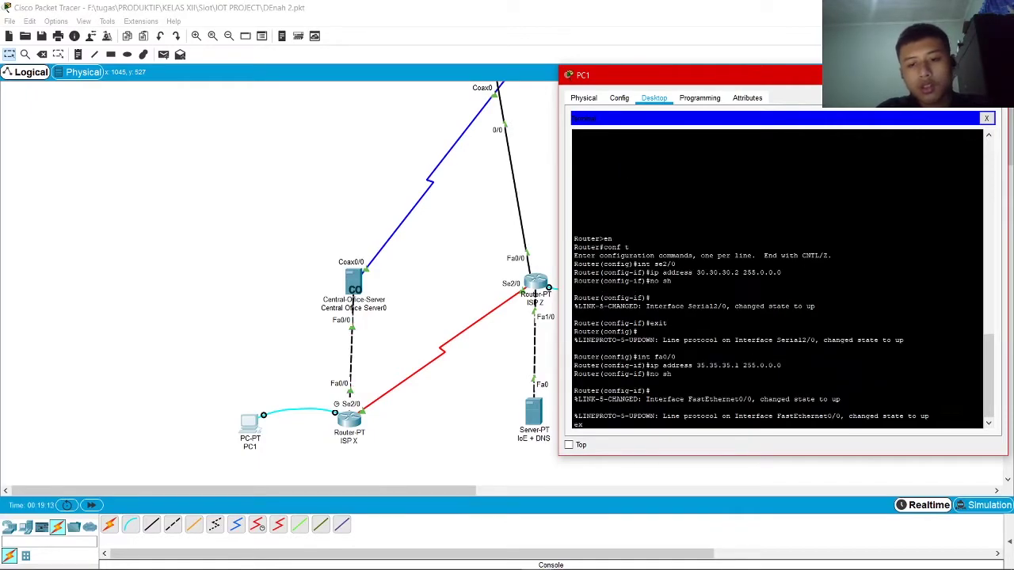
type("it")
key("Return")
type("no")
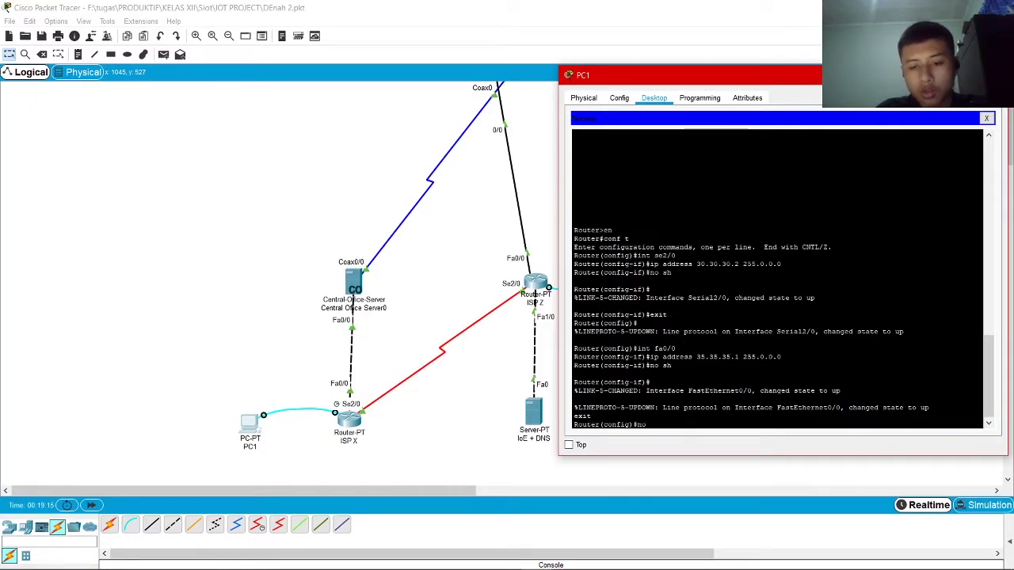
key("BackSpace")
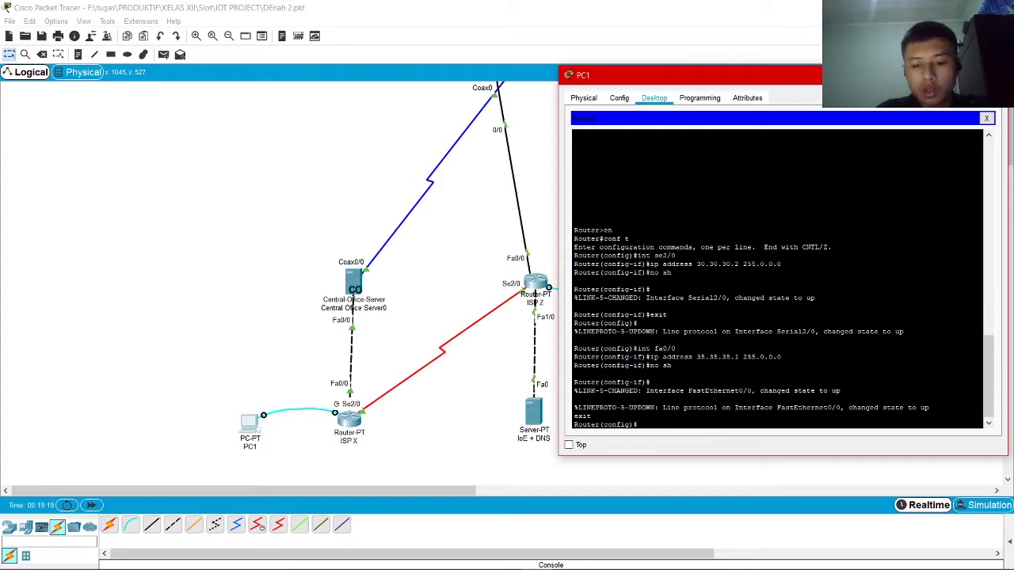
Start BGP 1000 on ISP X and add neighbor 30.30.30.1 with remote-as 2000
type("route bgp ")
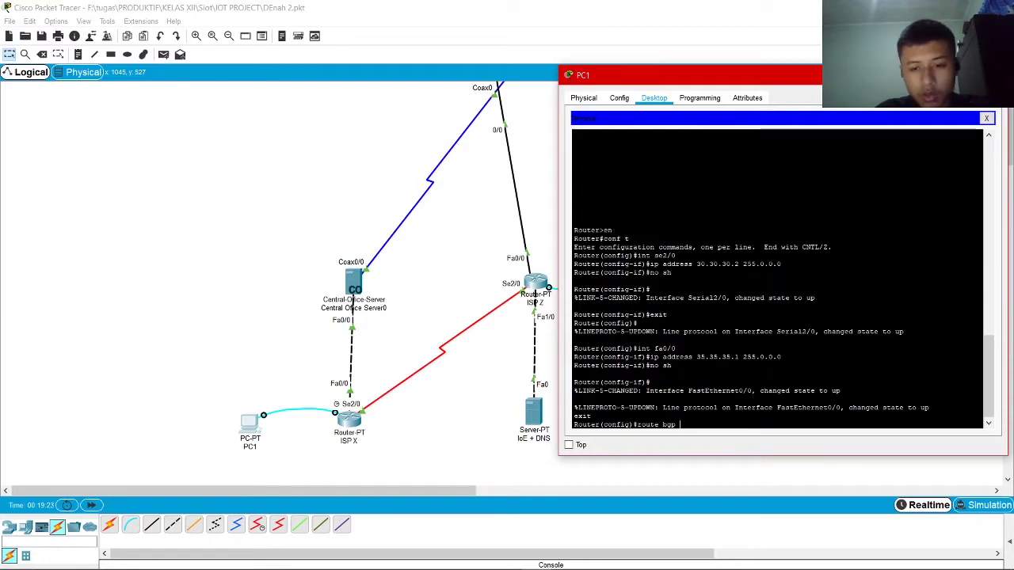
type("1000")
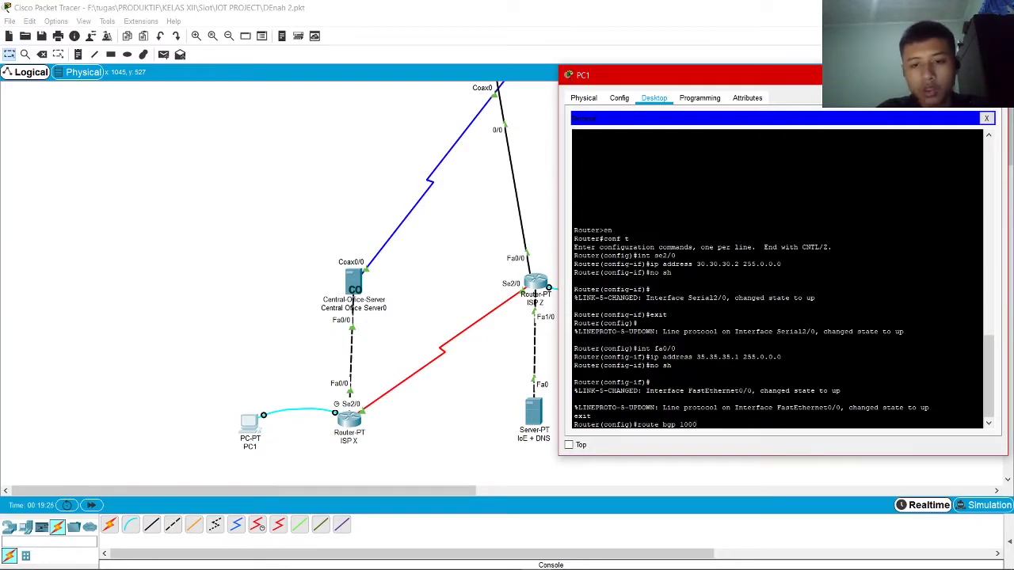
key("Return")
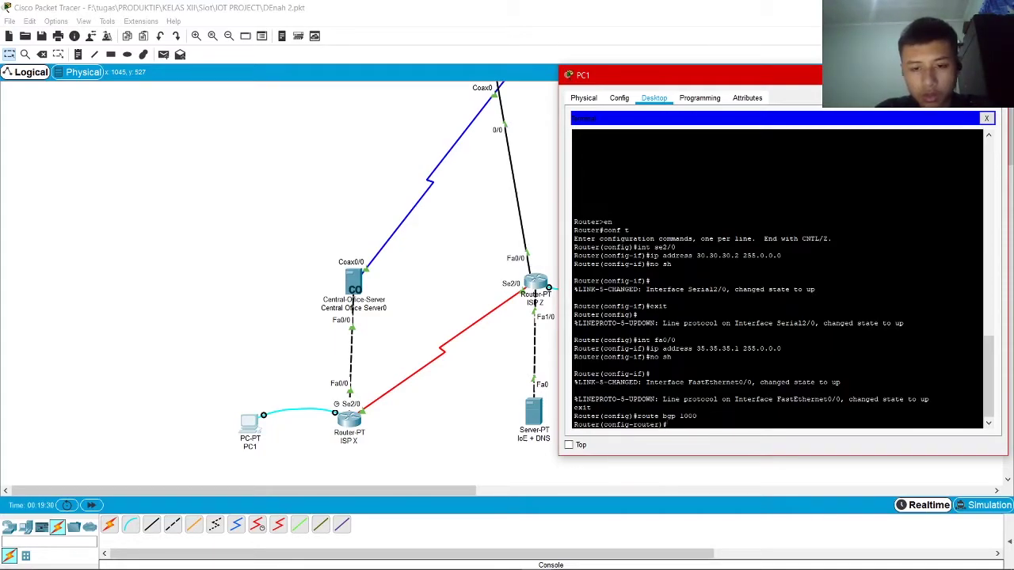
type("neigh")
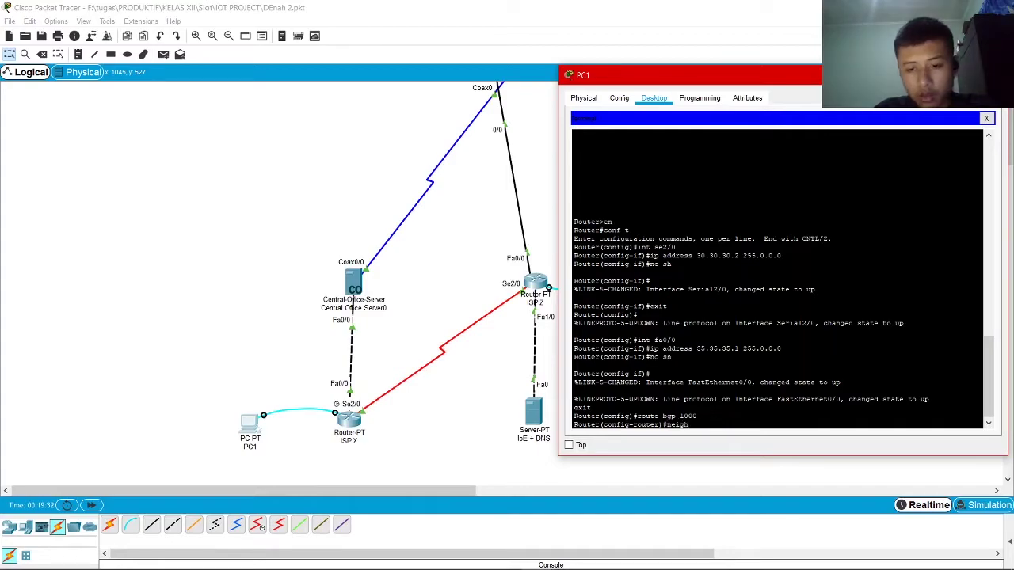
type("bor ")
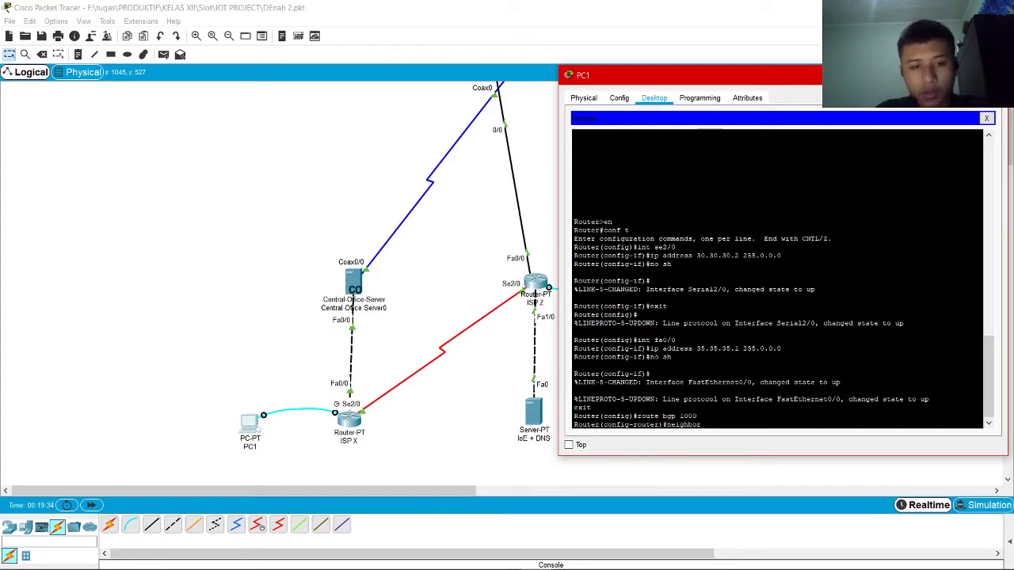
type("30.30.30.1")
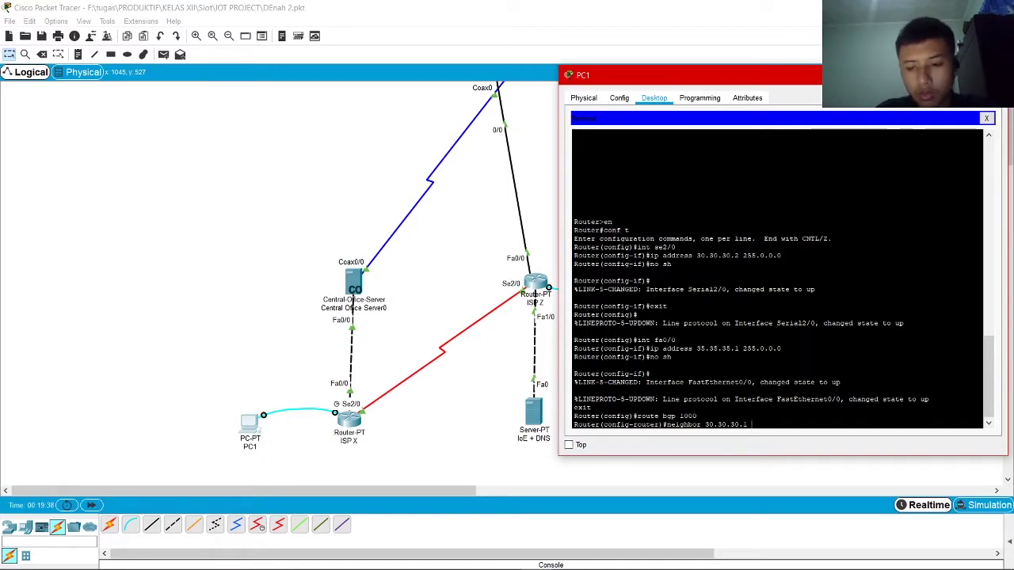
type(" m")
type("remote")
type("-as")
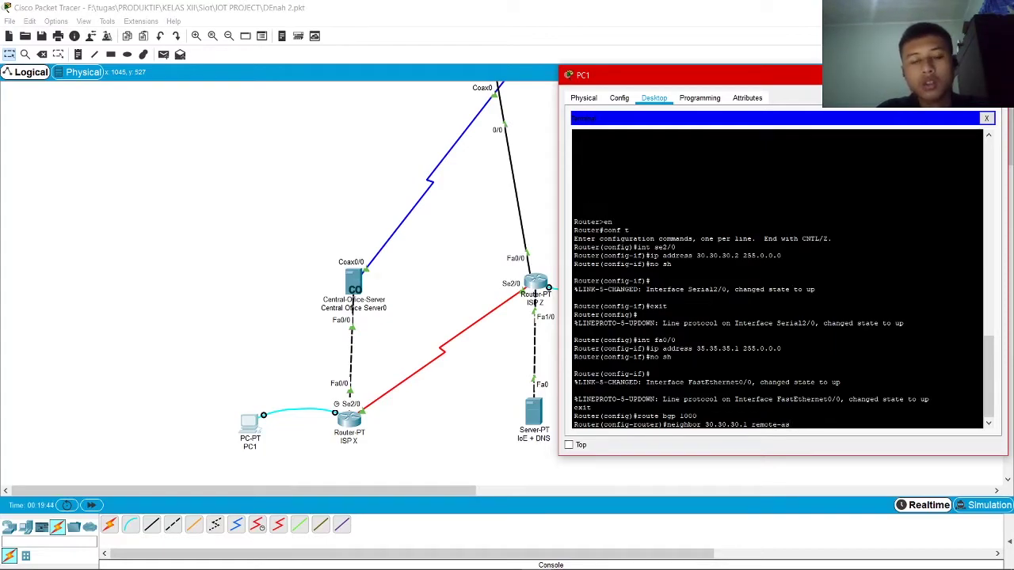
type(" 2000")
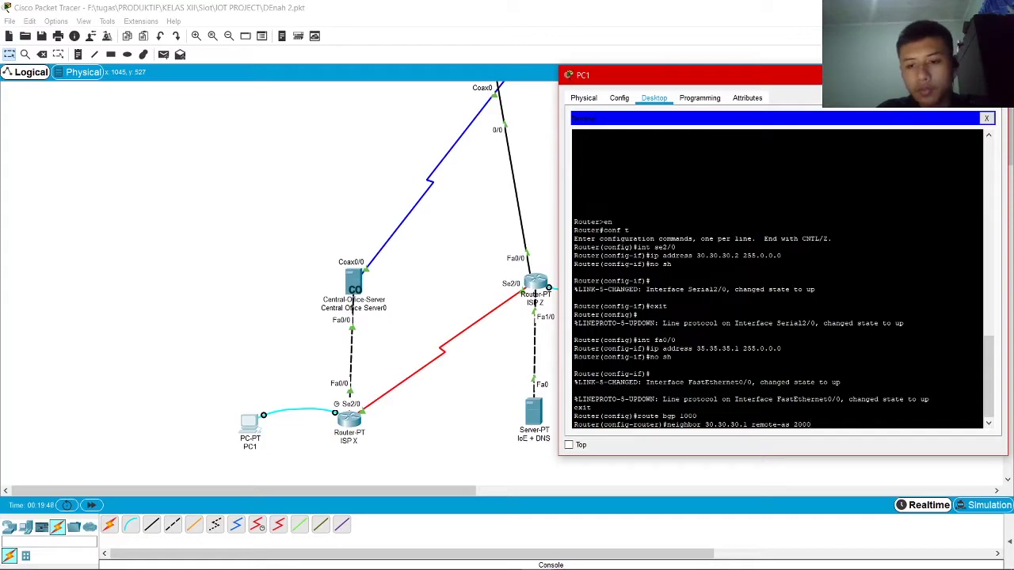
key("Return")
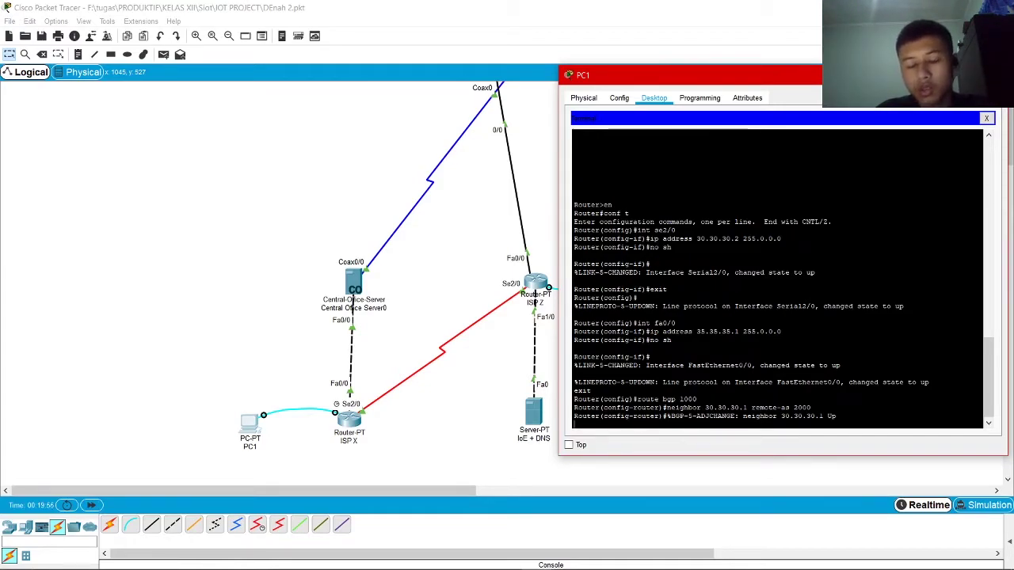
key("Return")
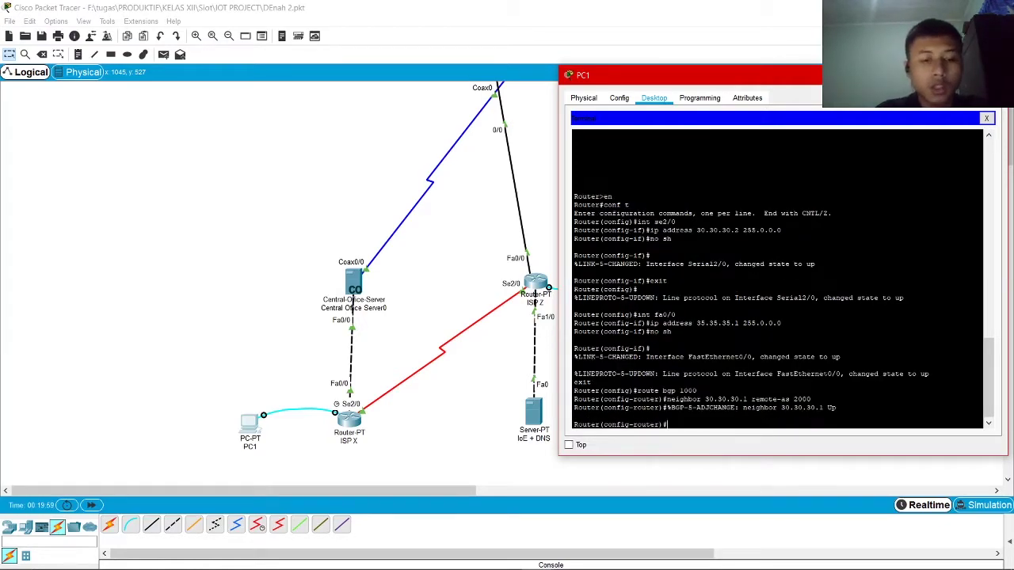
Enter 'network 35.0.0.0 mask 255.0.0.0' under BGP 1000, fixing typos, and begin another network statement
type("networ")
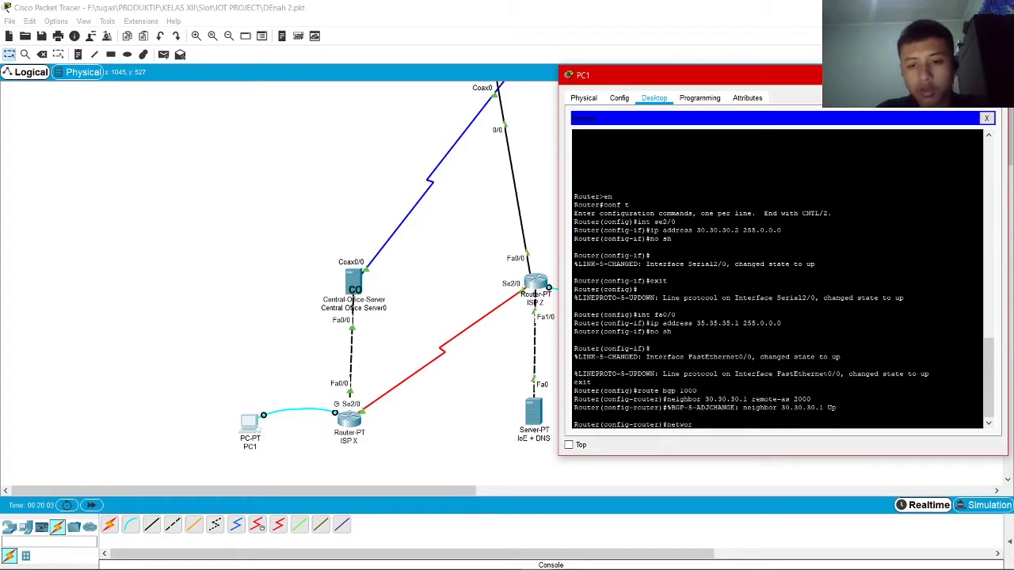
type("k")
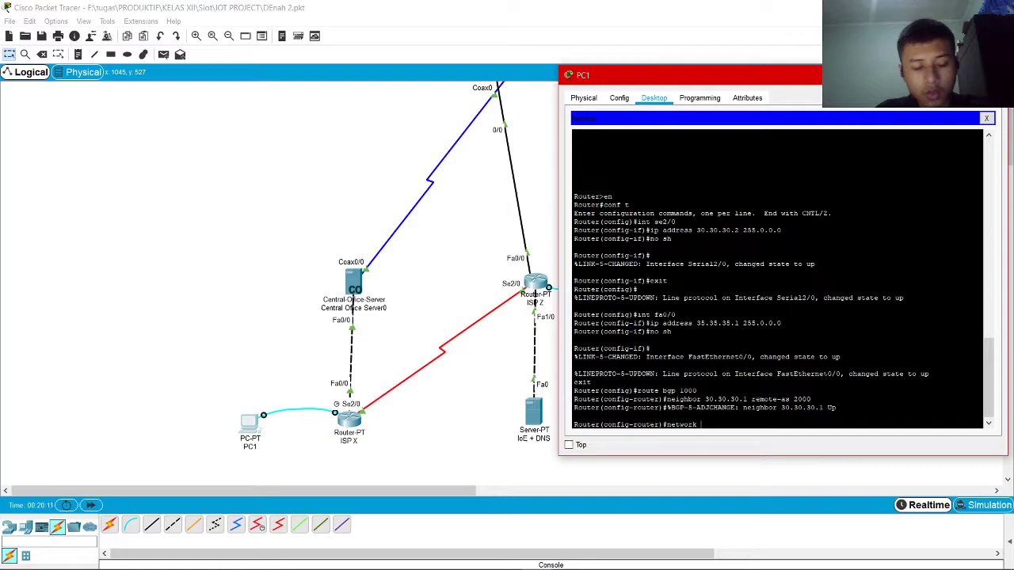
type("35.35.35.")
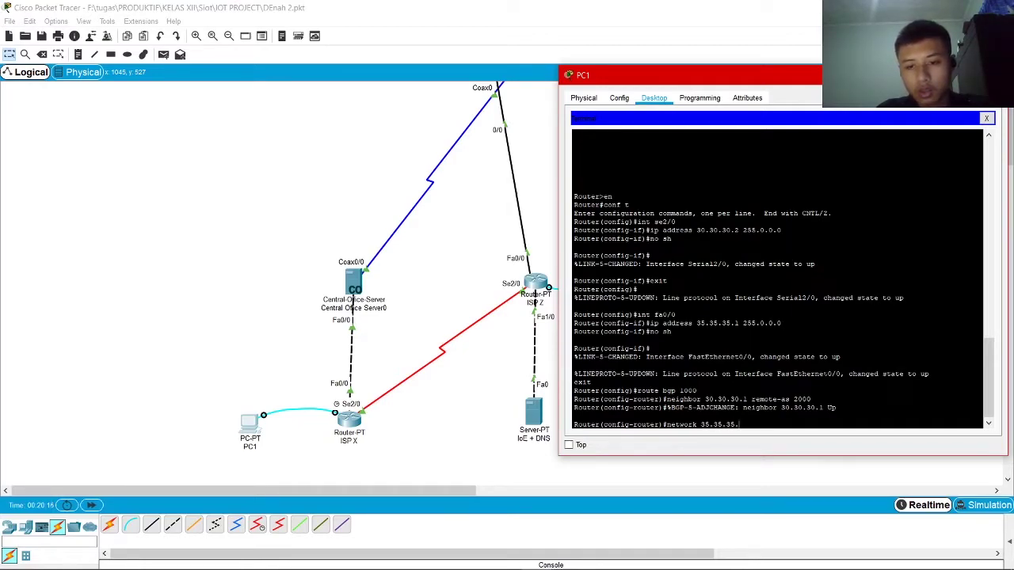
key("BackSpace")
key("BackSpace")
key("BackSpace")
key("BackSpace")
key("BackSpace")
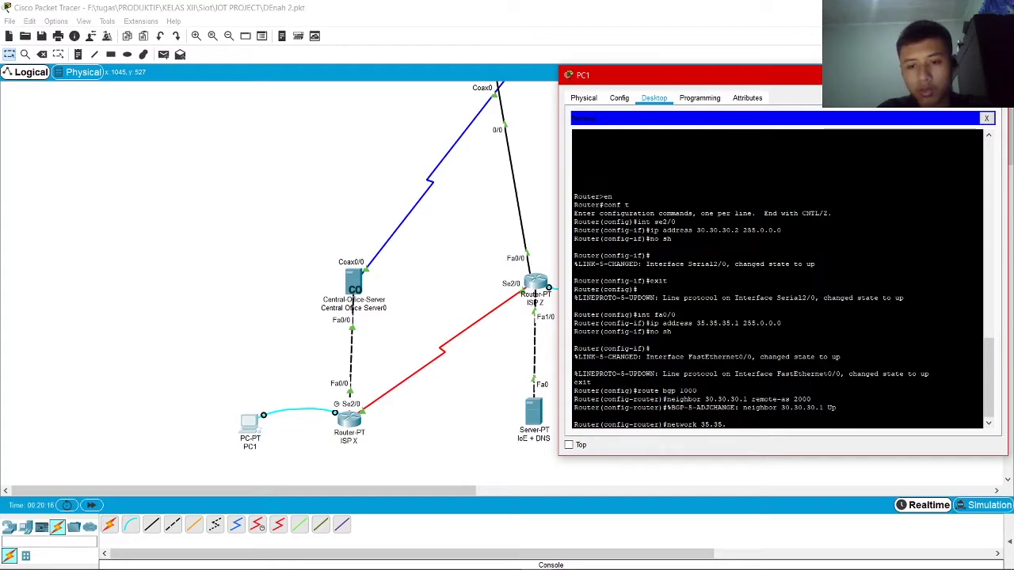
key("BackSpace")
type("0.0.0 ma")
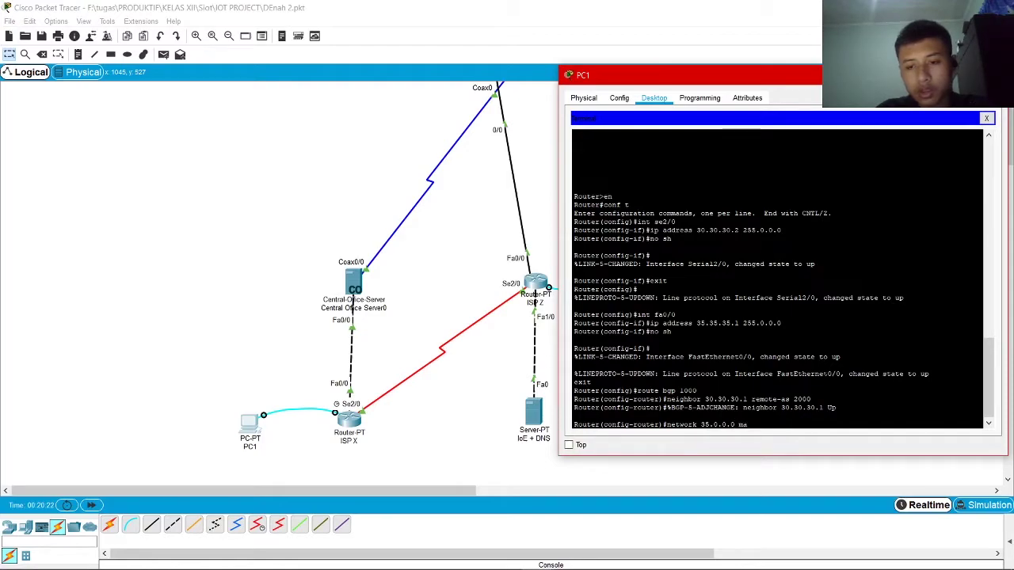
type("sk 25.0.0.0")
key("BackSpace")
key("BackSpace")
key("BackSpace")
key("BackSpace")
key("BackSpace")
key("BackSpace")
type("5.0.0.0")
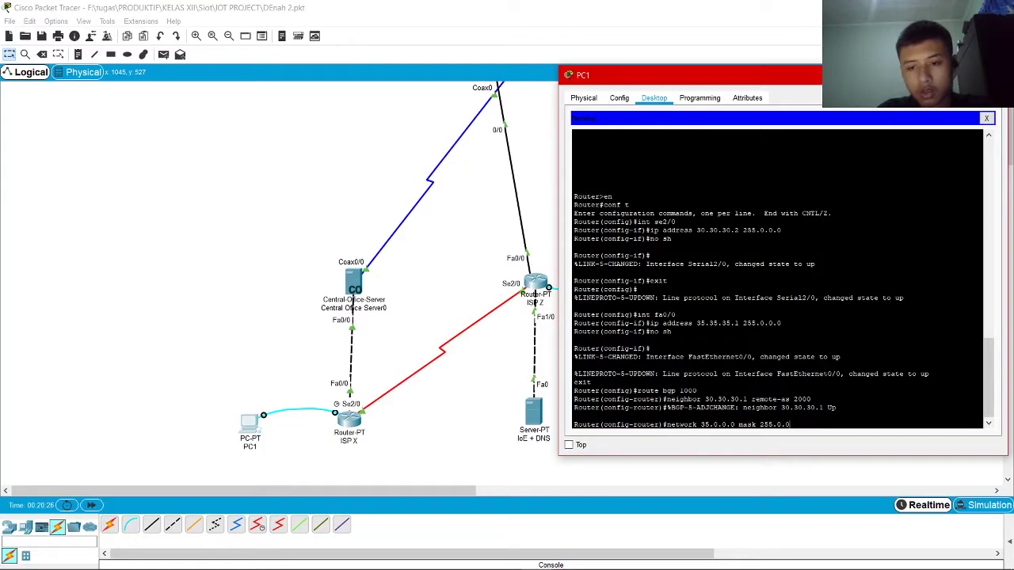
key("Return")
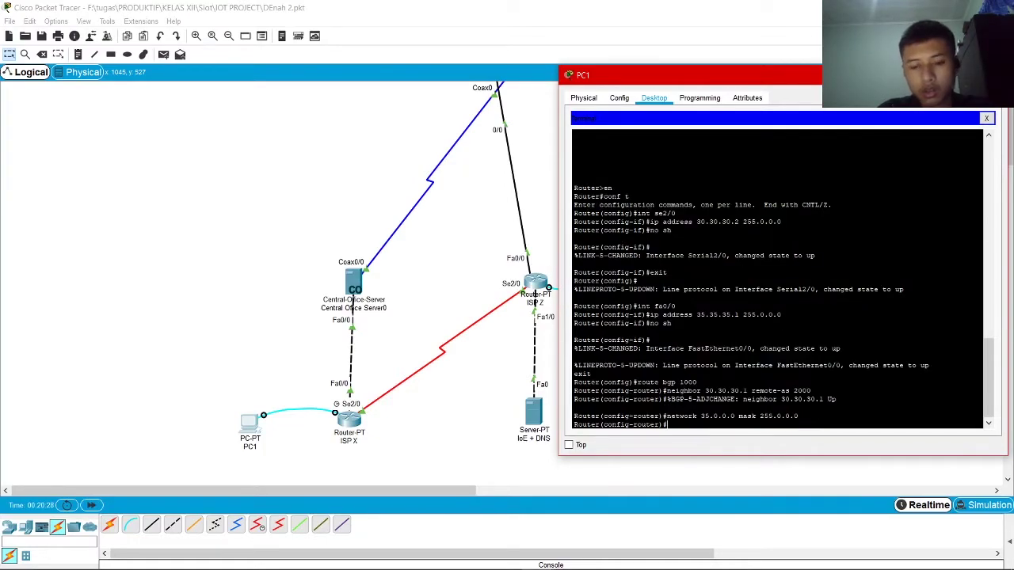
type("network 25.0.0.0 mask 255.0.0.0")
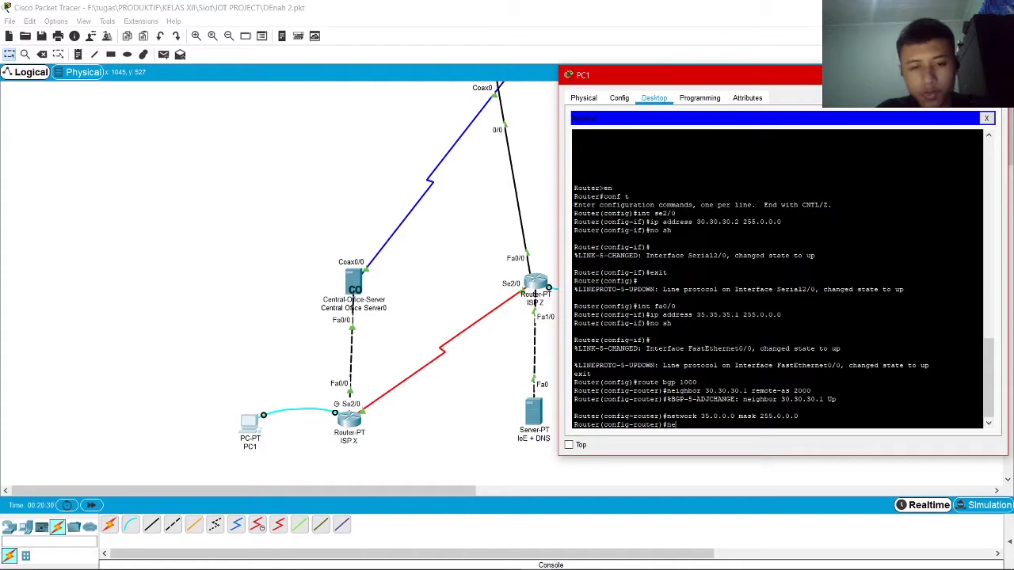
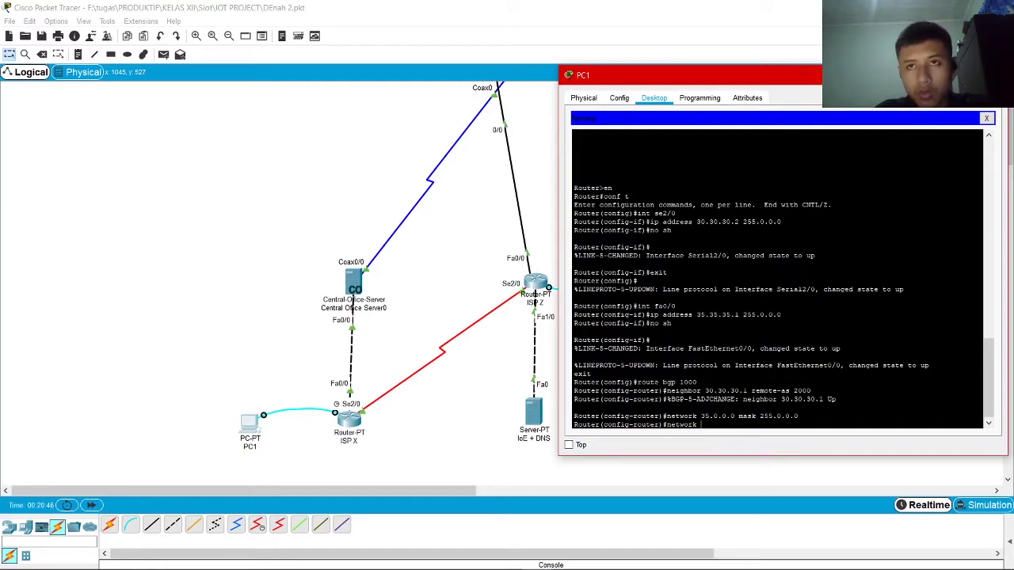
Add BGP network statements for 25.0.0.0 and 30.0.0.0 with mask 255.0.0.0
type("35")
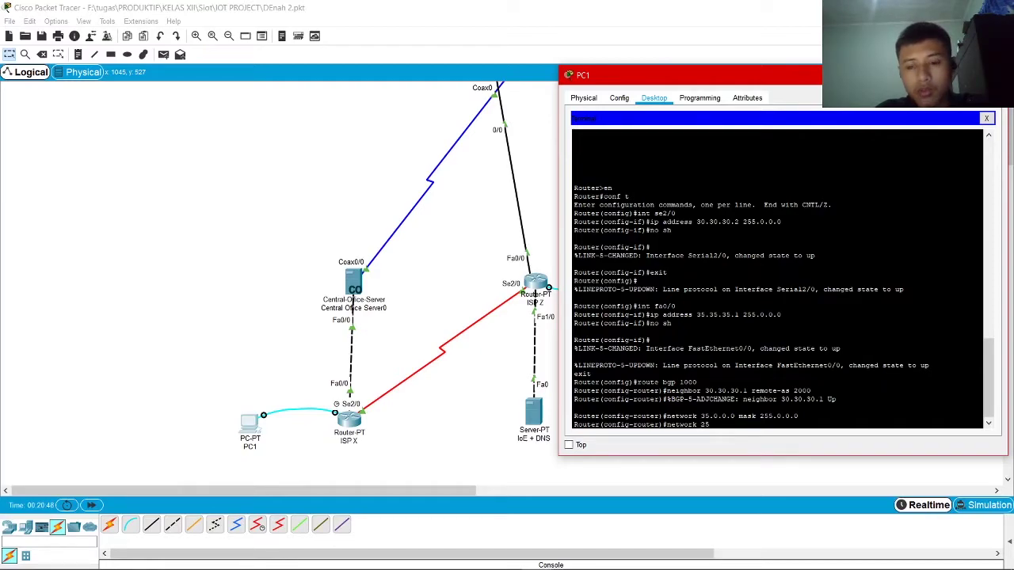
type(".0.0.0")
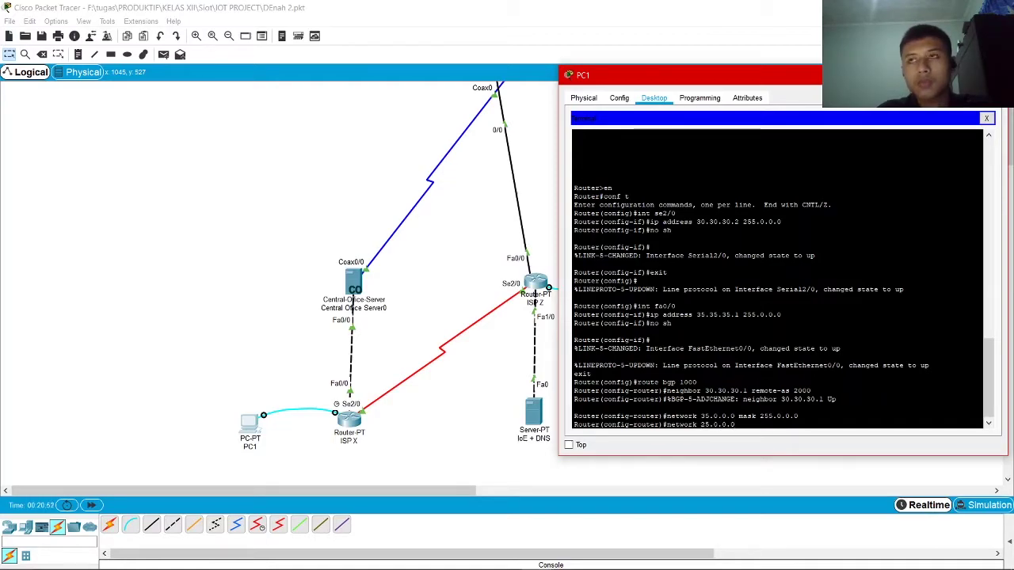
type(" ma")
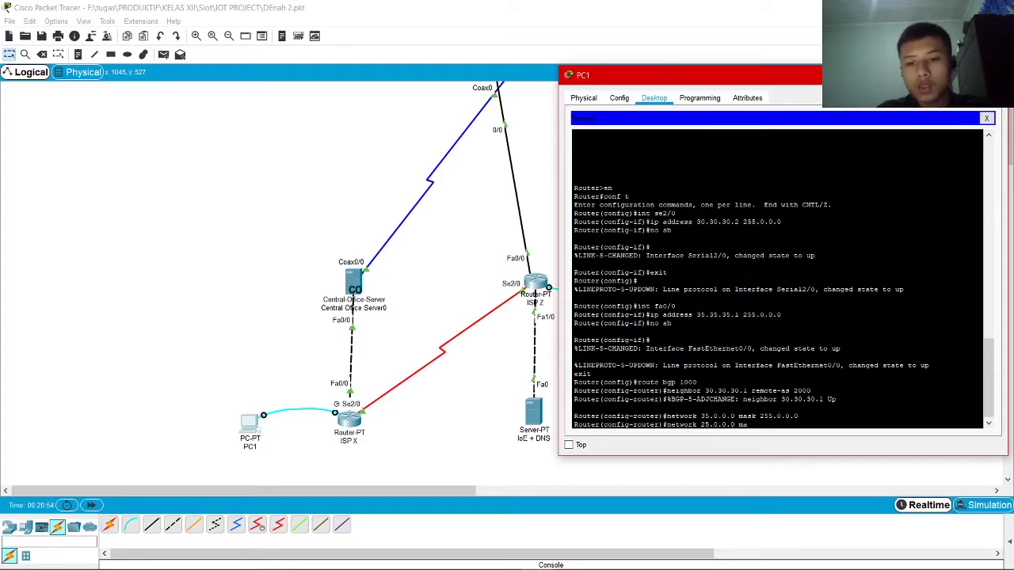
type("sk 255.0.0.0")
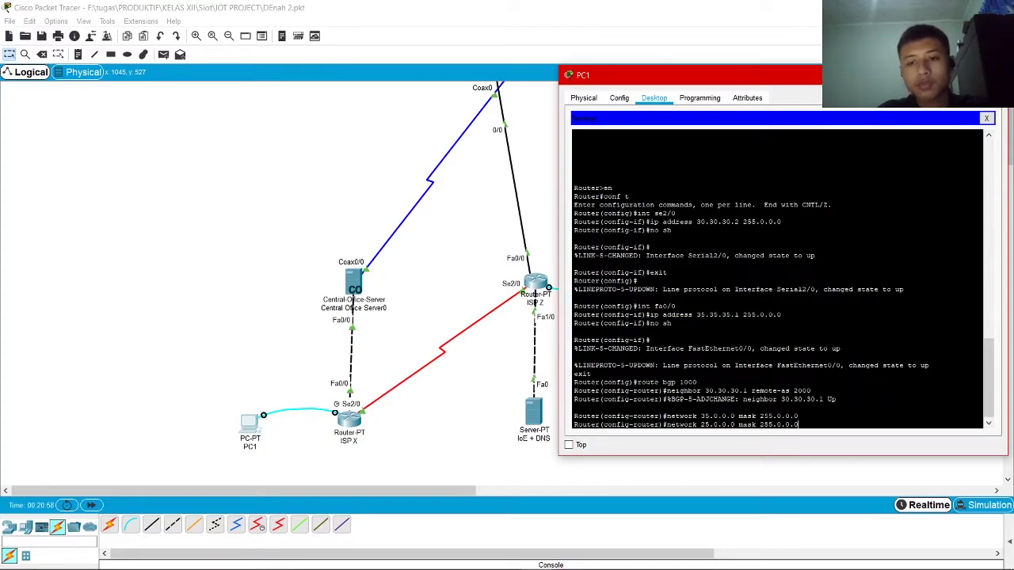
key("Return")
type("netw")
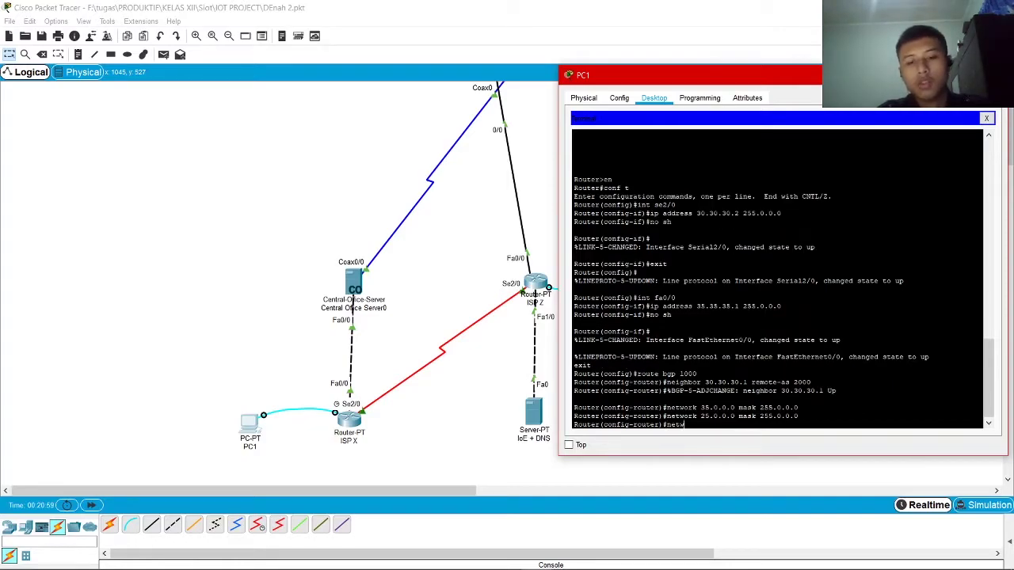
type("ork")
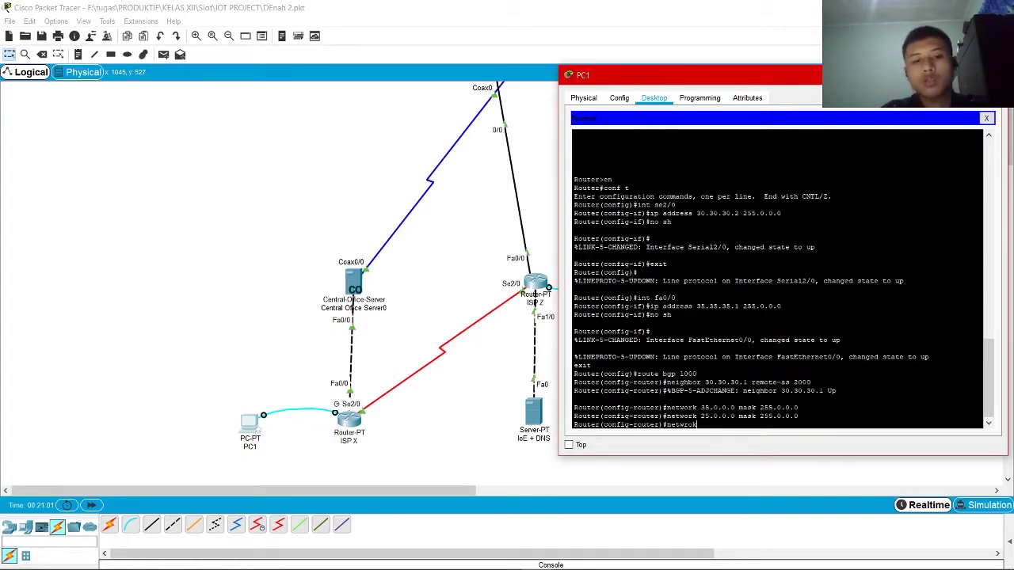
type(" 30.0.0.")
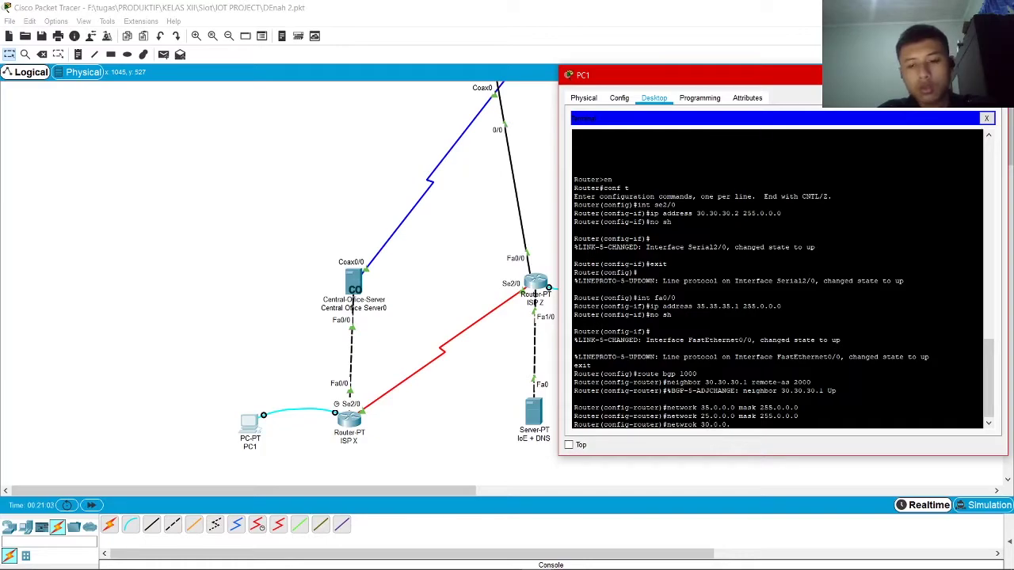
type("0 mask 255.0.0.")
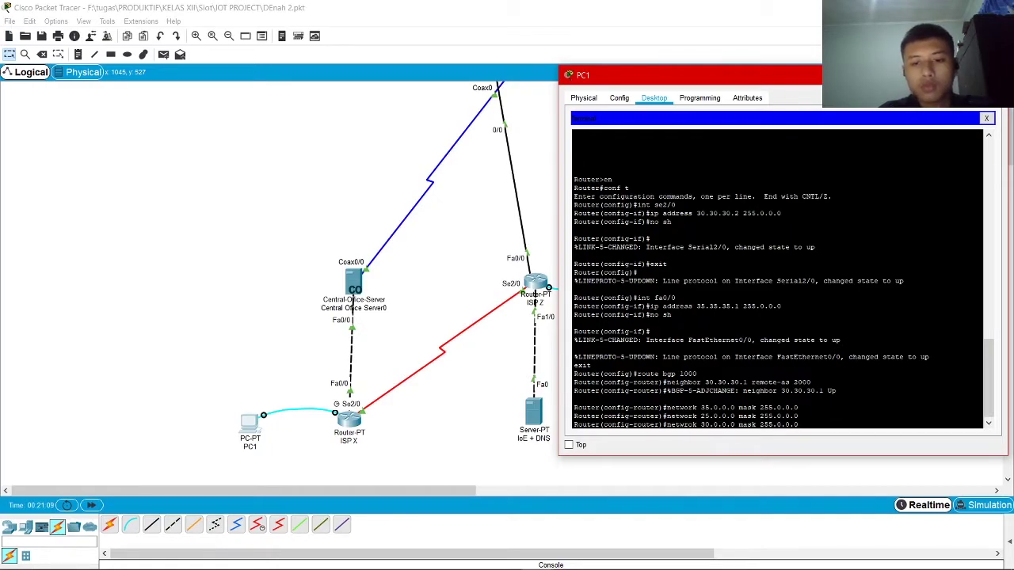
type("0")
key("Return")
Resubmit the misspelled network 30.0.0.0 command corrected, then exit BGP configuration
key("Up")
key("Left")
key("Left")
key("Left")
key("Left")
key("Left")
key("Left")
key("Left")
key("Left")
key("Left")
key("Left")
key("Left")
key("Left")
key("Left")
key("Left")
key("Left")
key("Left")
key("Left")
key("Left")
key("Left")
key("Left")
key("BackSpace")
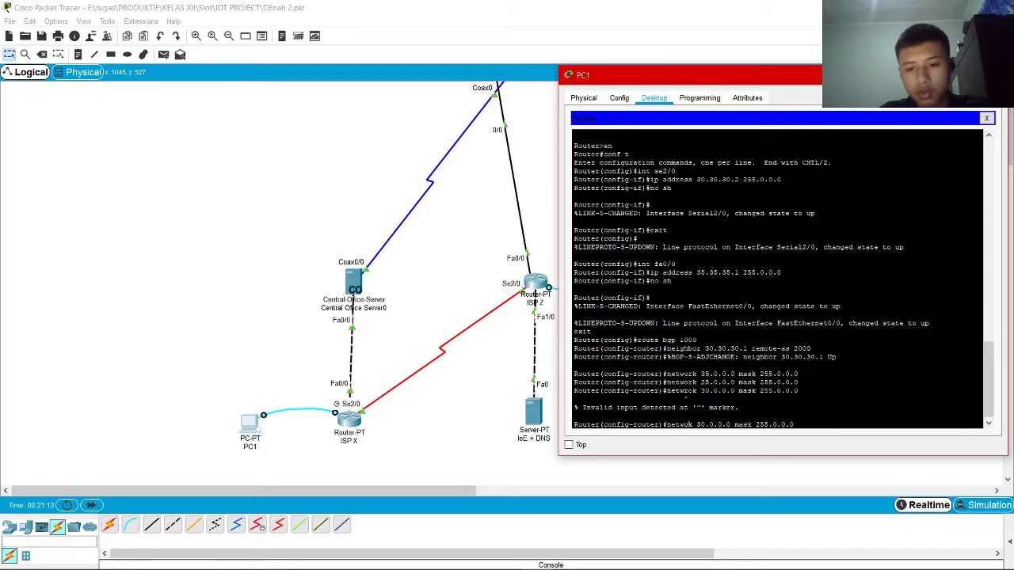
type("r")
key("Return")
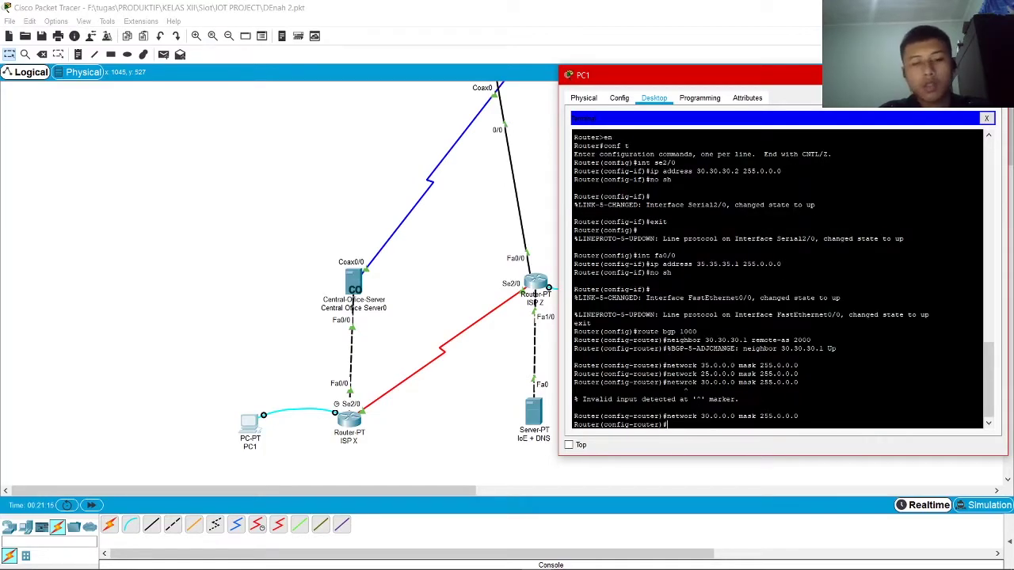
type("exit")
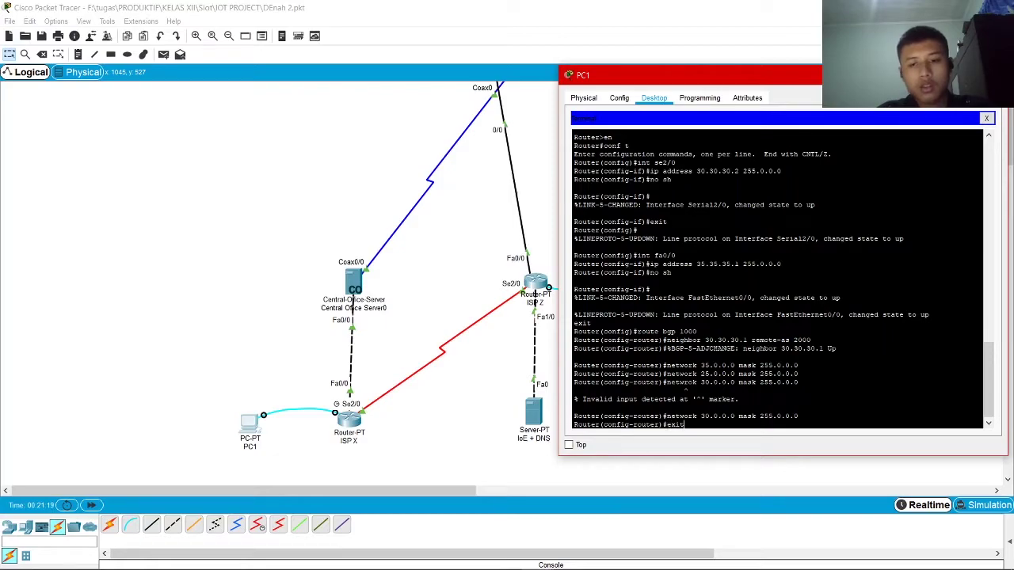
key("Return")
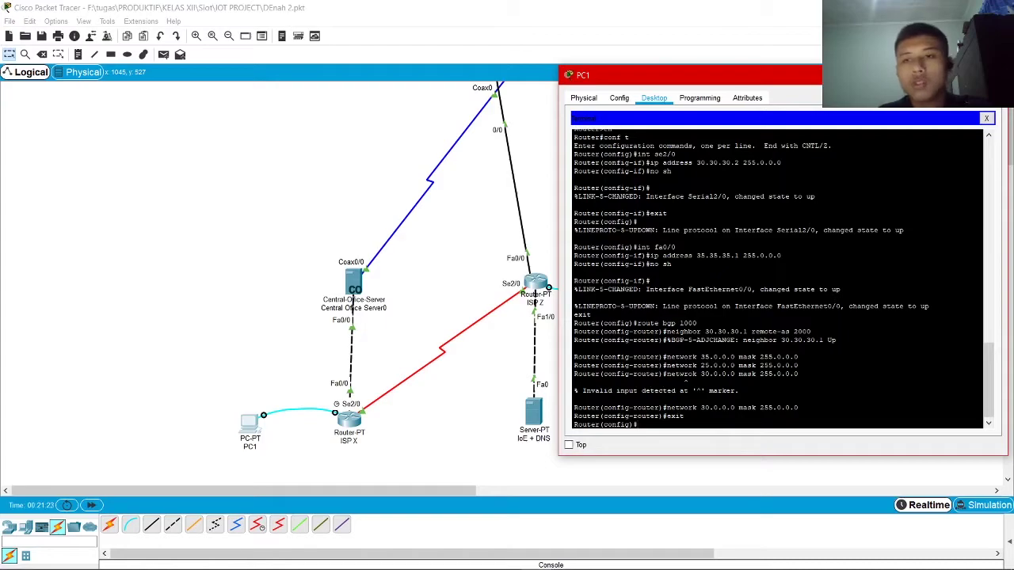
left_click(388, 295)
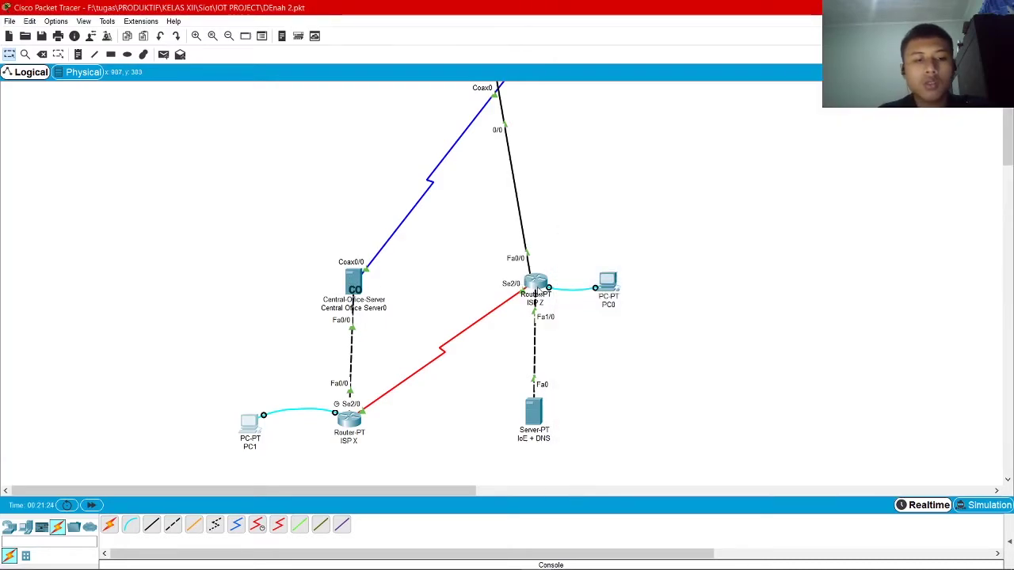
Set Central Office Server0's Provider to ISP X
left_click(354, 281)
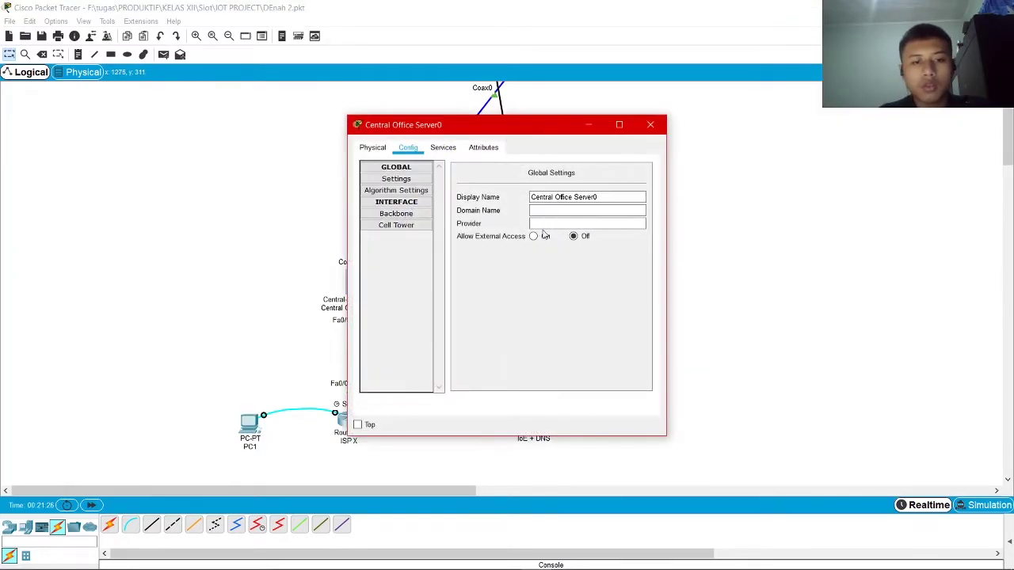
left_click(396, 179)
left_click(552, 223)
type("ISP X")
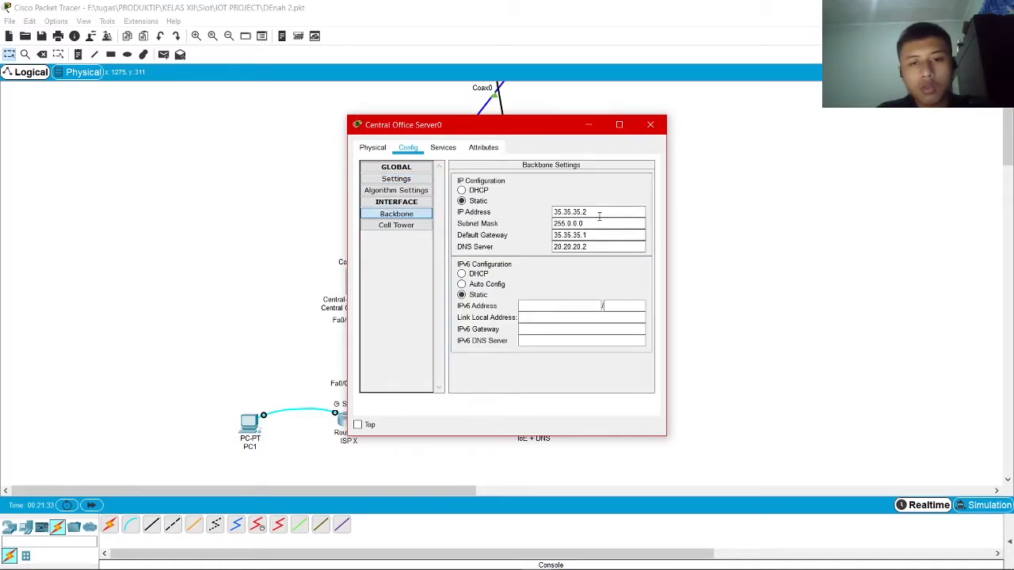
Verify backbone IP 35.35.35.2/255.0.0.0, gateway 35.35.35.1, DNS 20.20.20.2; set IPv6 to DHCP
left_click_drag(600, 216, 558, 225)
left_click(593, 224)
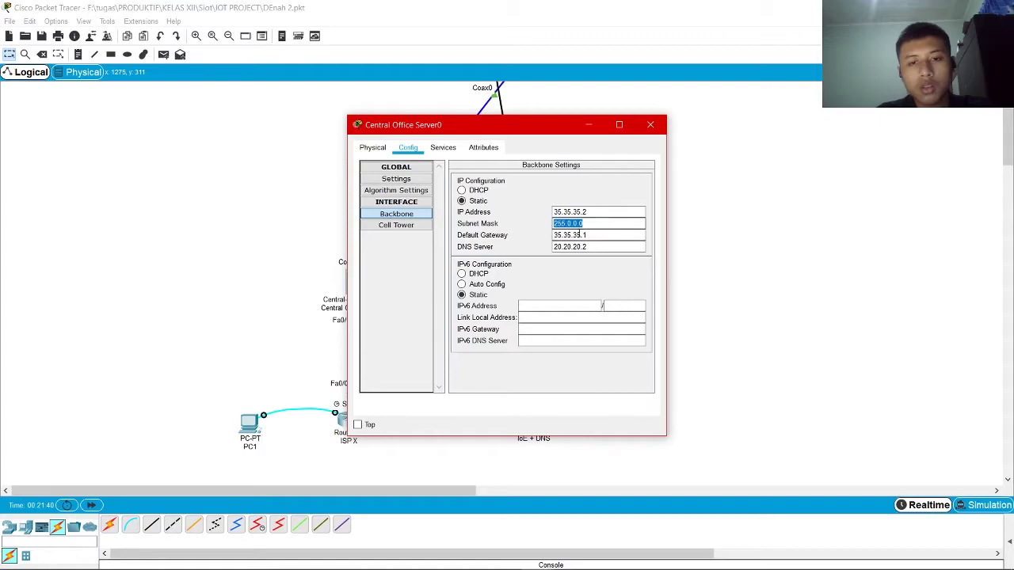
left_click(516, 235)
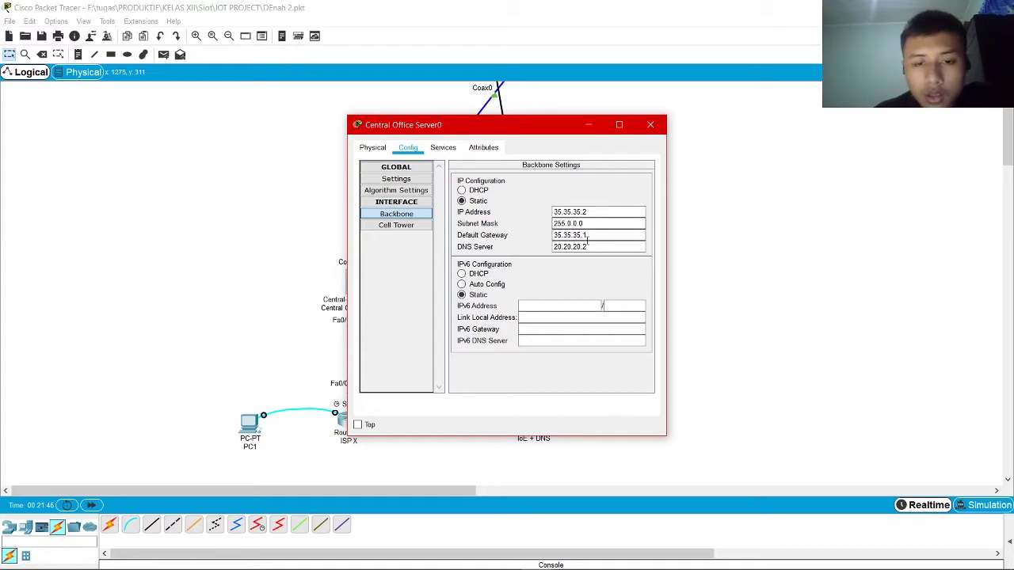
left_click_drag(587, 242, 532, 240)
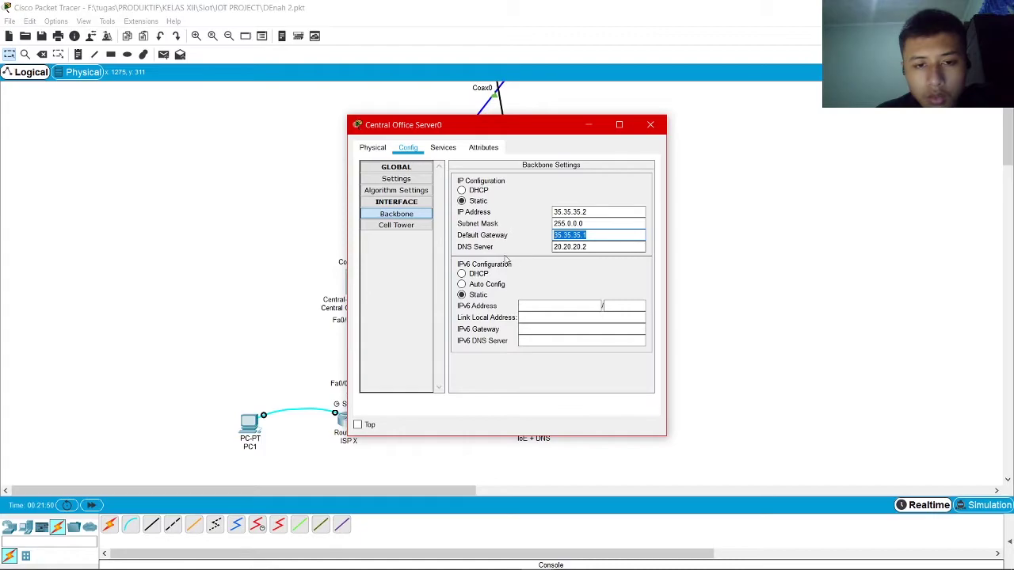
left_click_drag(590, 247, 533, 250)
left_click_drag(475, 124, 237, 101)
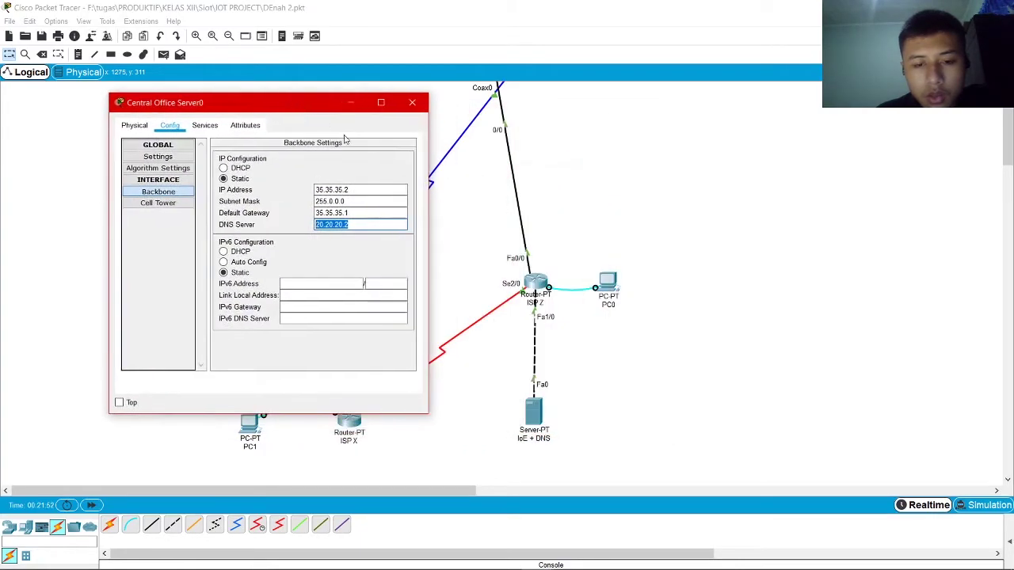
left_click(523, 441)
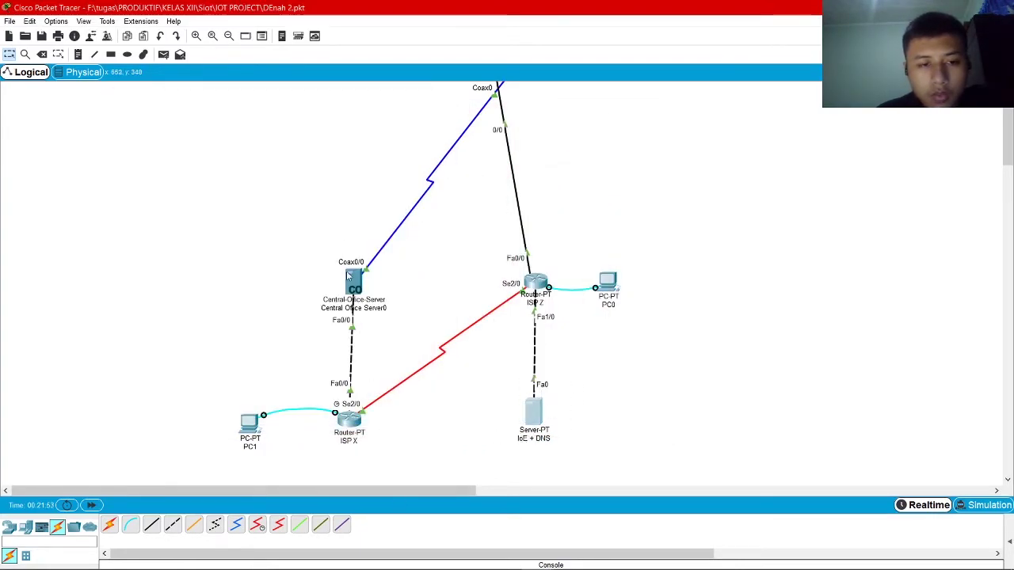
left_click(353, 282)
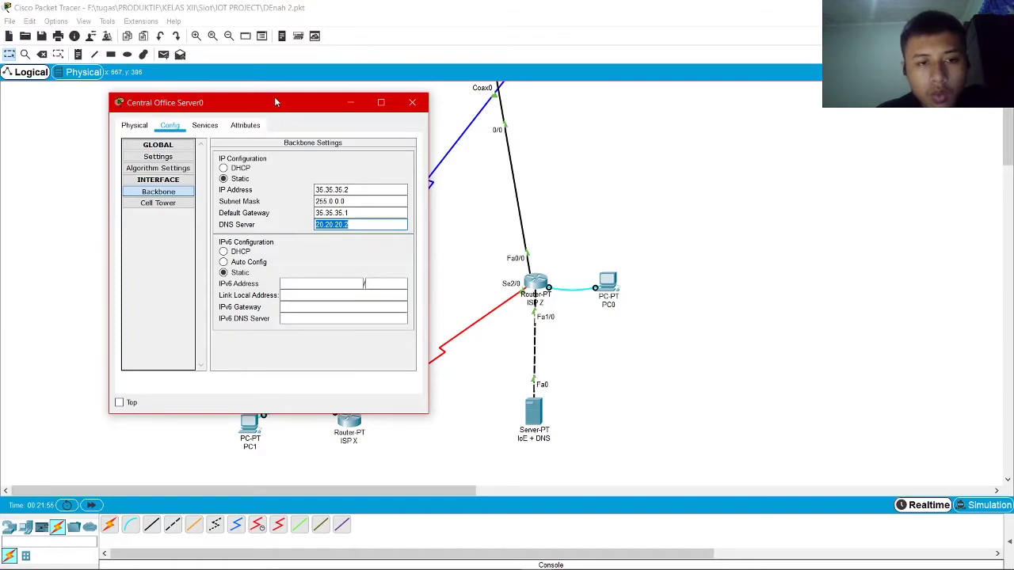
left_click_drag(277, 100, 449, 91)
left_click(395, 242)
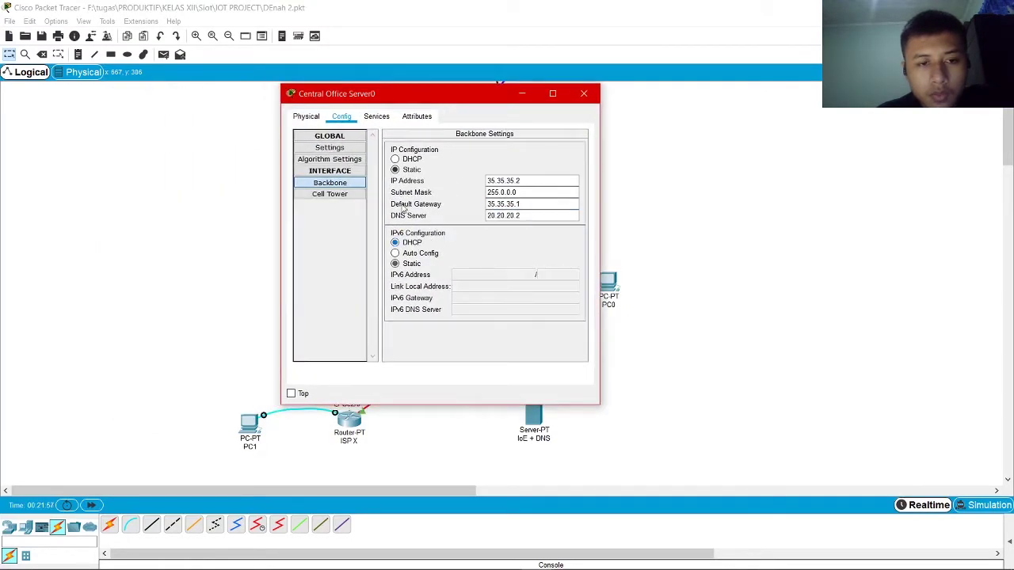
Assign the server's Cell Tower interface 25.10.10.1 with mask 255.0.0.0 and close the window
left_click(333, 195)
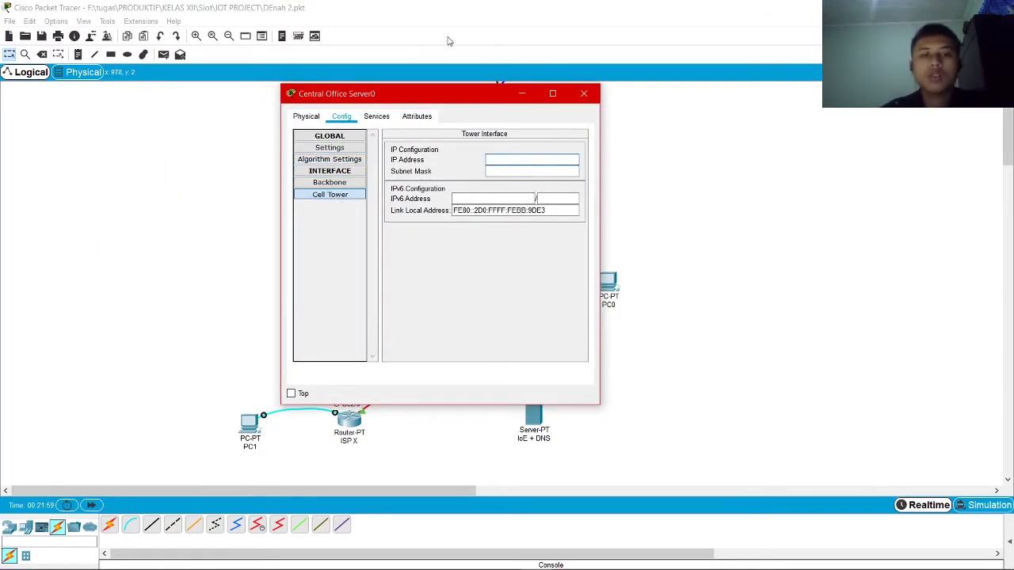
type("2")
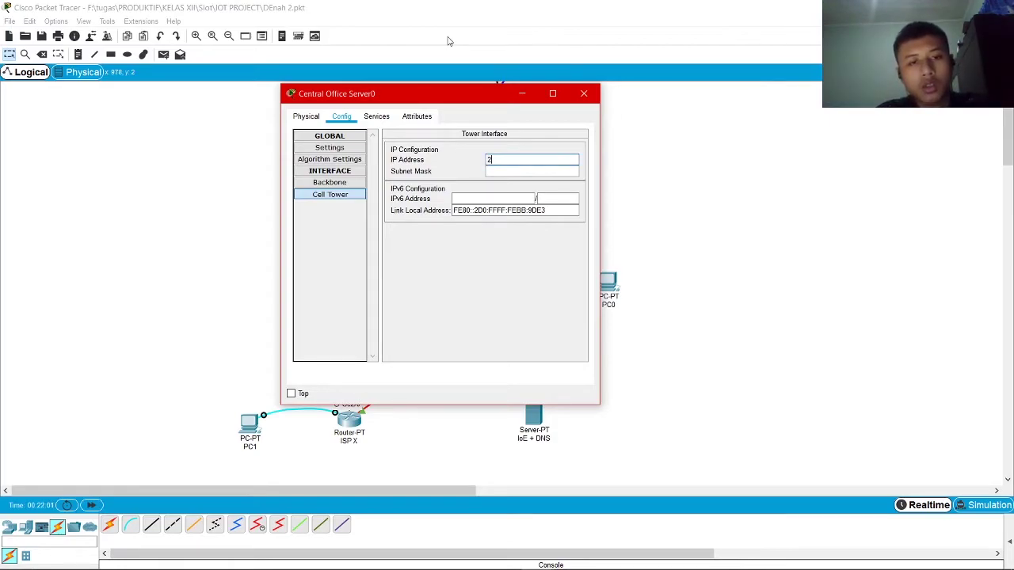
type("5.10.10.")
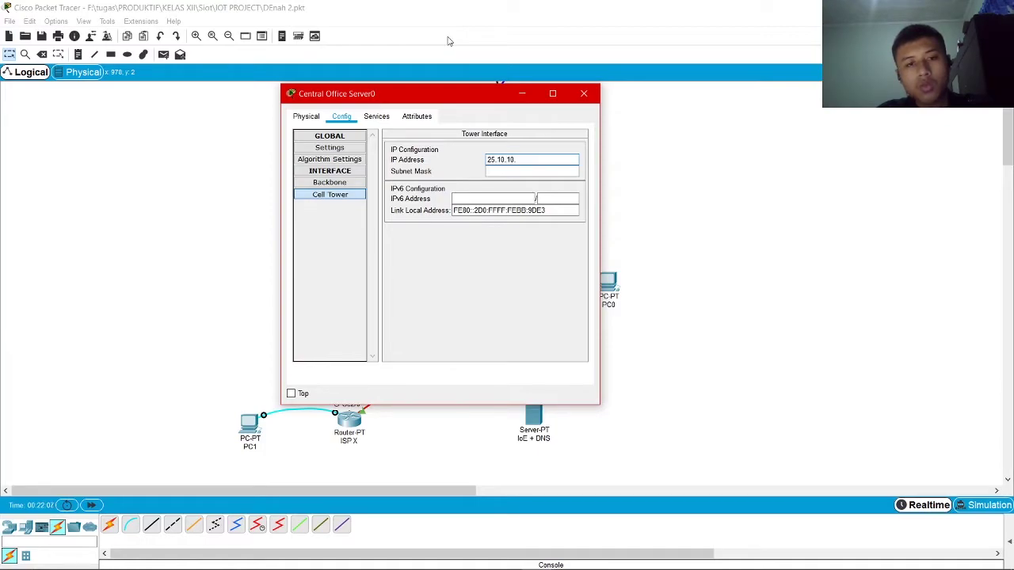
type("1")
key("Tab")
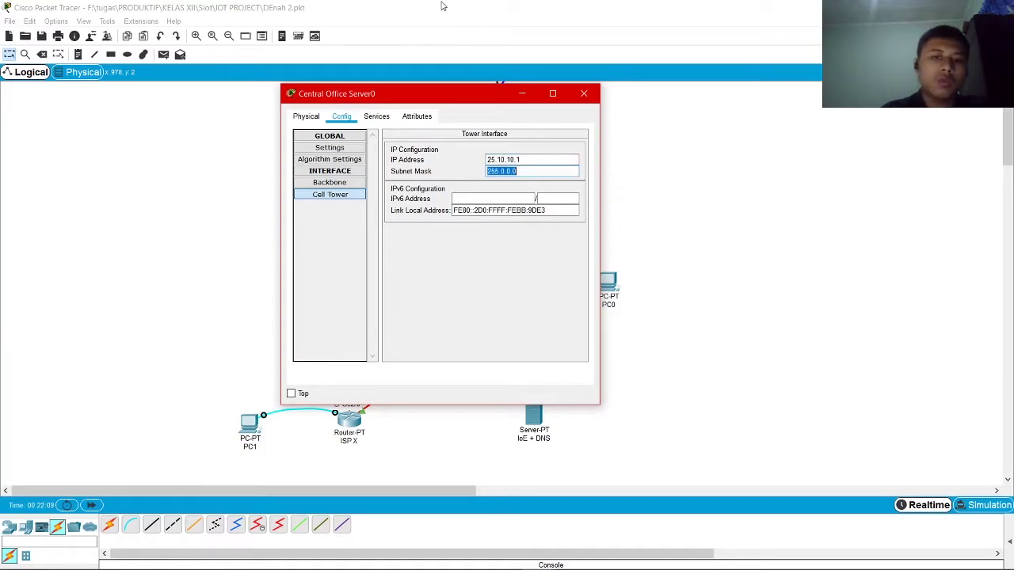
left_click(477, 211)
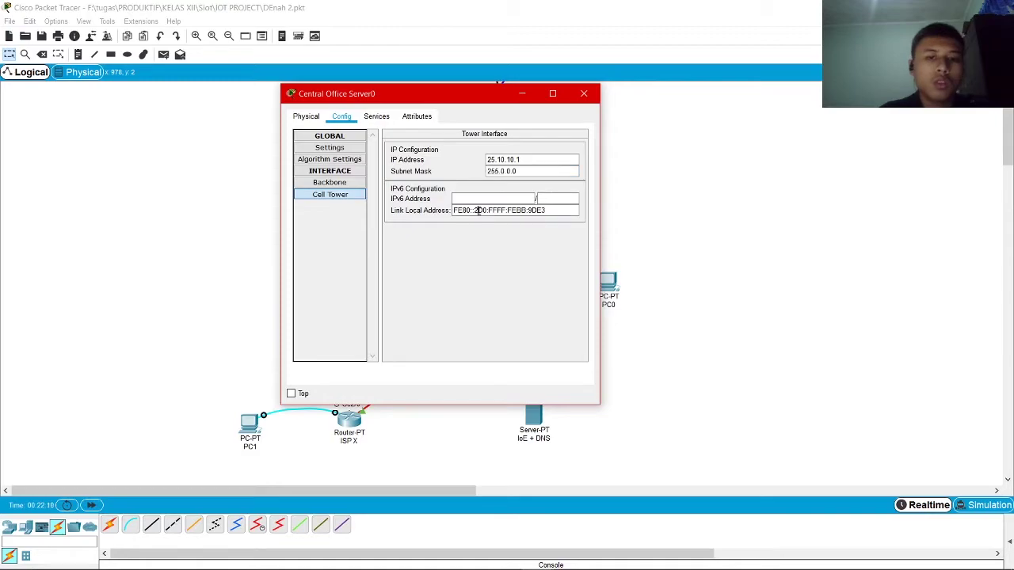
left_click(525, 94)
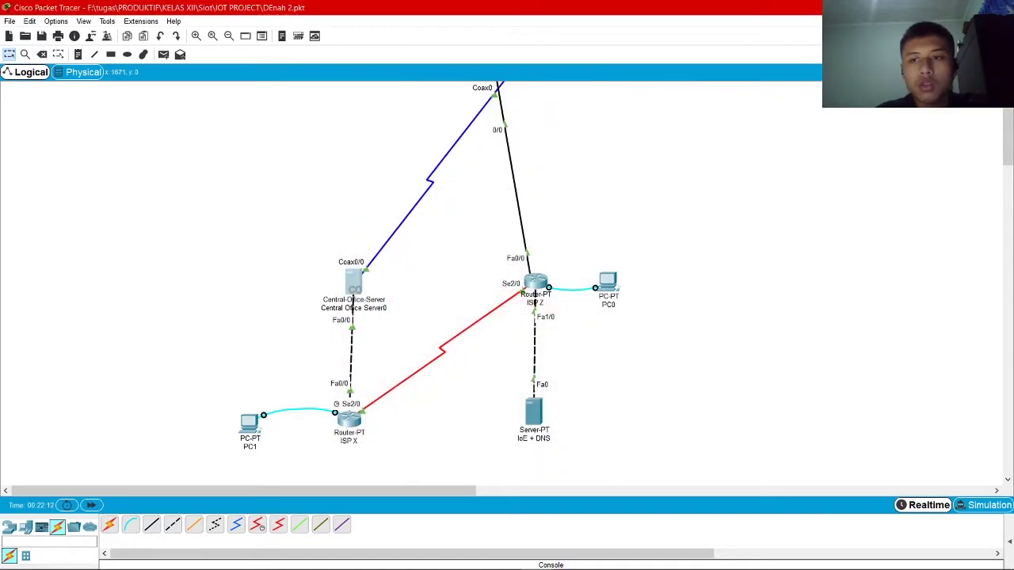
Enter ISP X as the Provider Name on Smartphone0's 3G/4G Cell1 interface
left_click(238, 394)
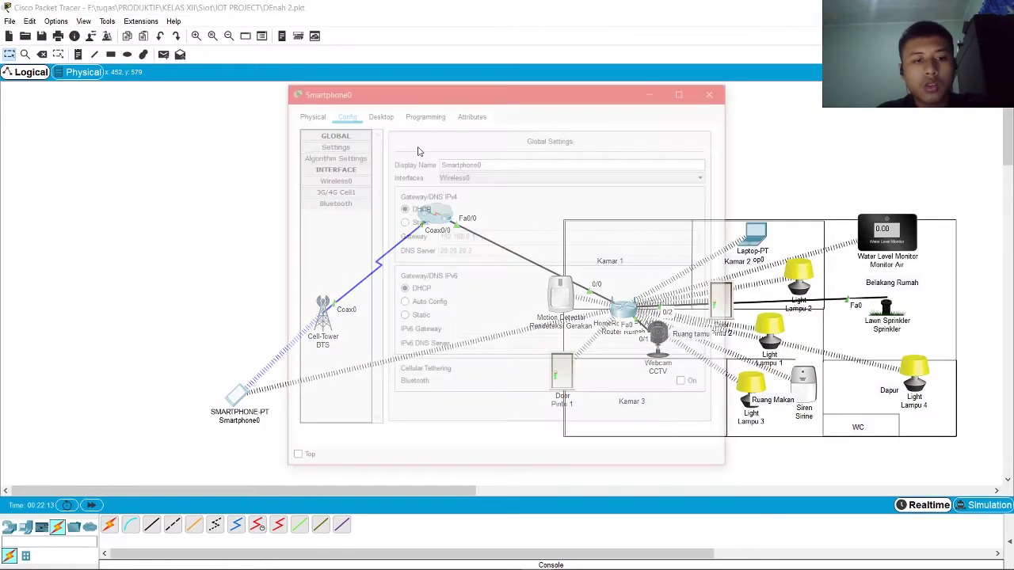
left_click(344, 180)
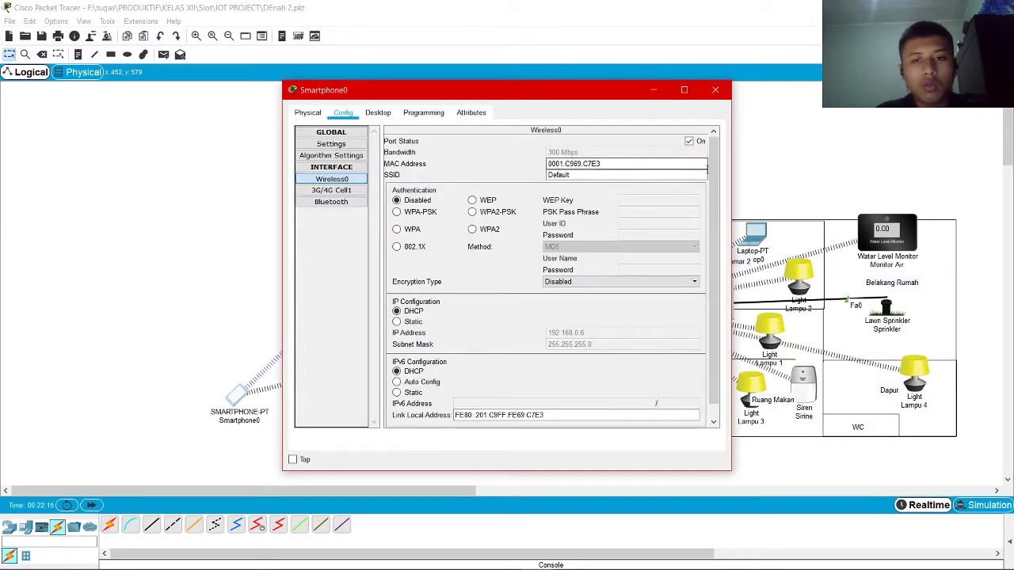
left_click(331, 191)
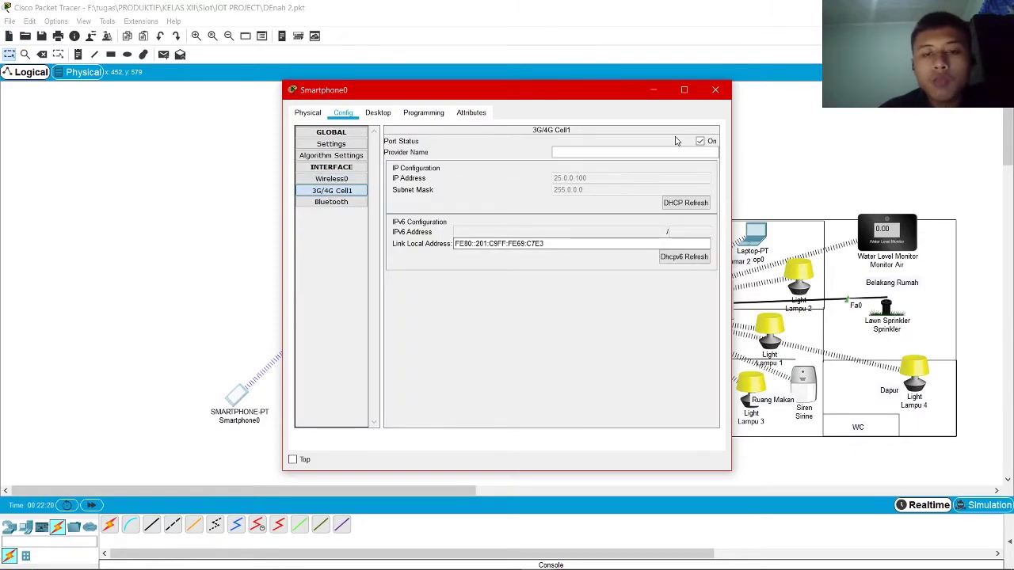
left_click(602, 152)
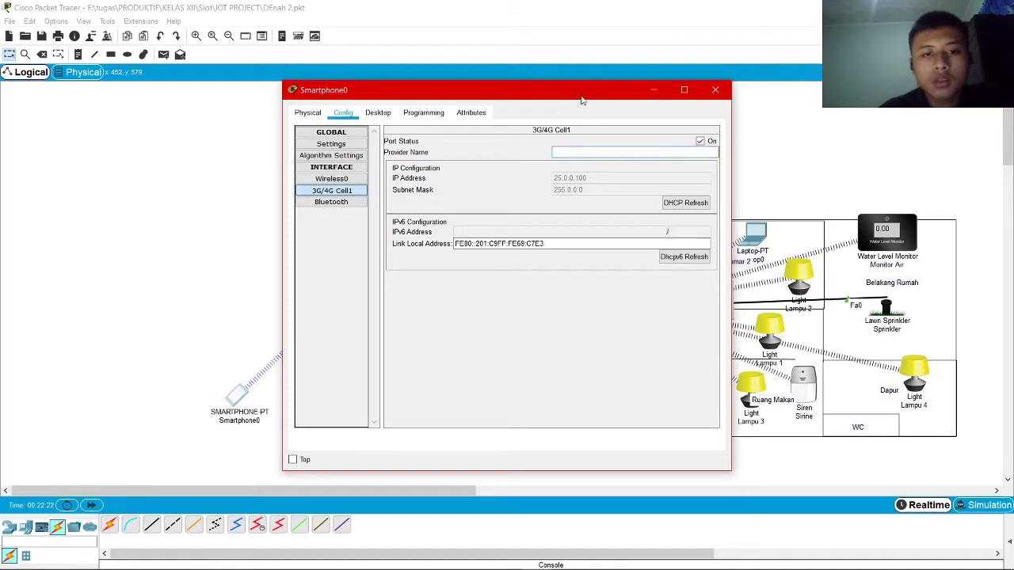
type("ISP")
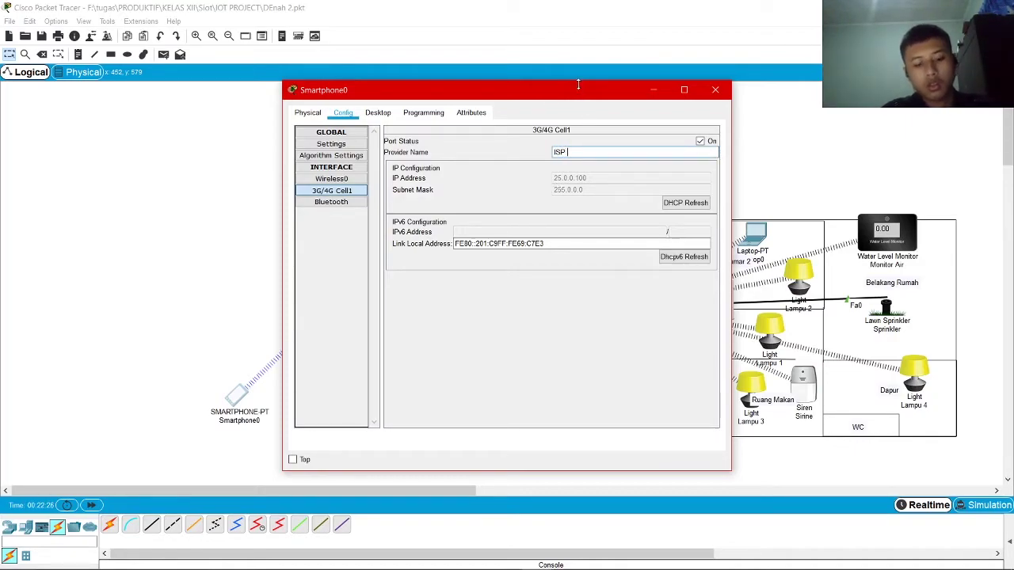
left_click_drag(559, 94, 755, 87)
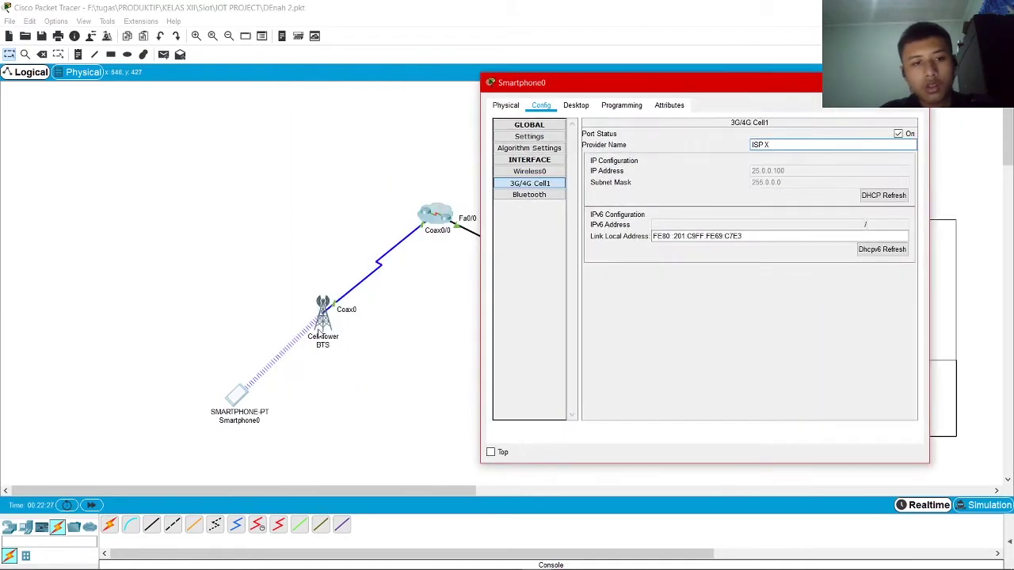
left_click(318, 321)
Fill the Cell-Tower's global Provider field with ISP X and close its window
left_click(321, 317)
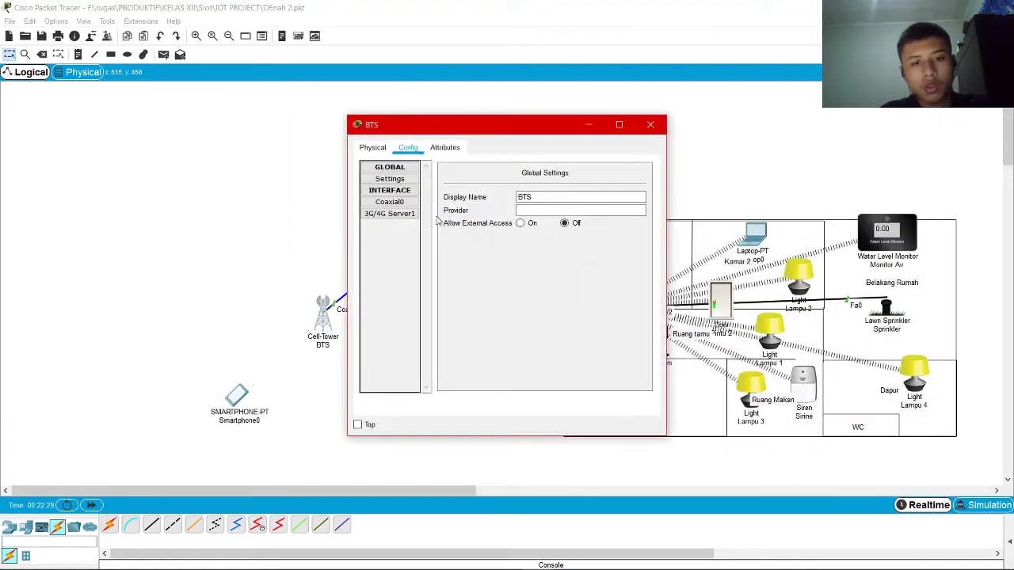
left_click(415, 214)
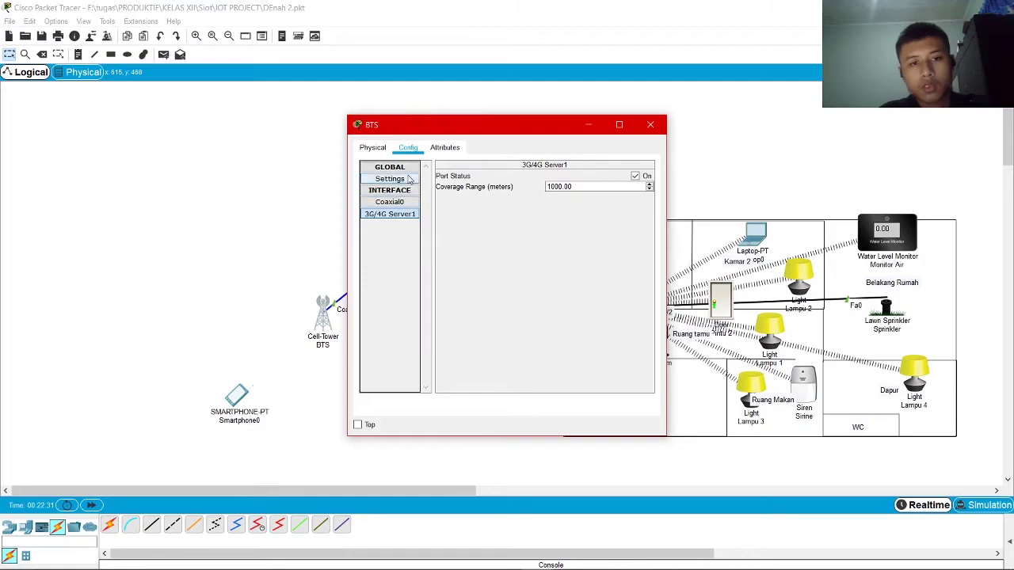
left_click(408, 179)
left_click(530, 210)
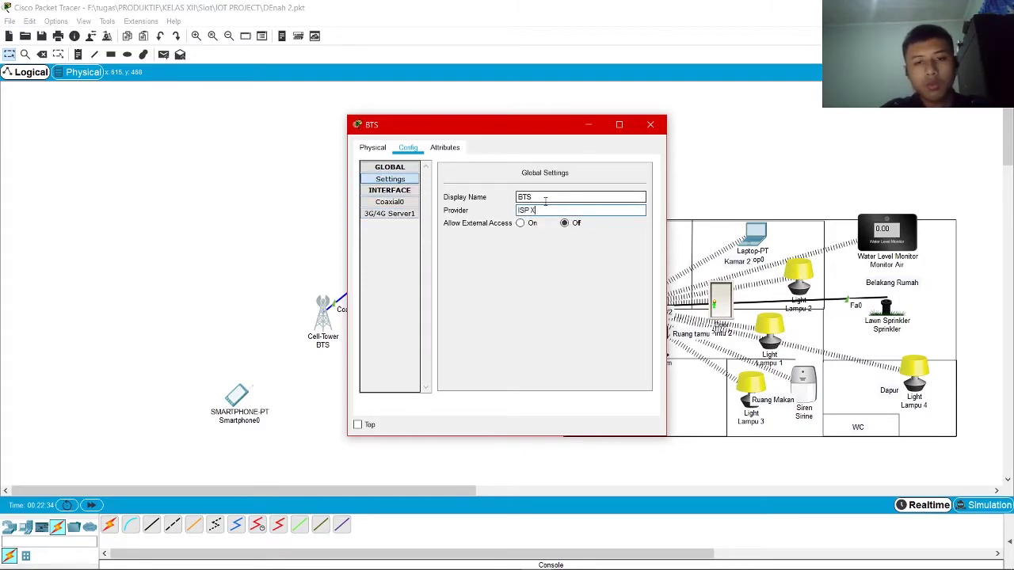
left_click(650, 125)
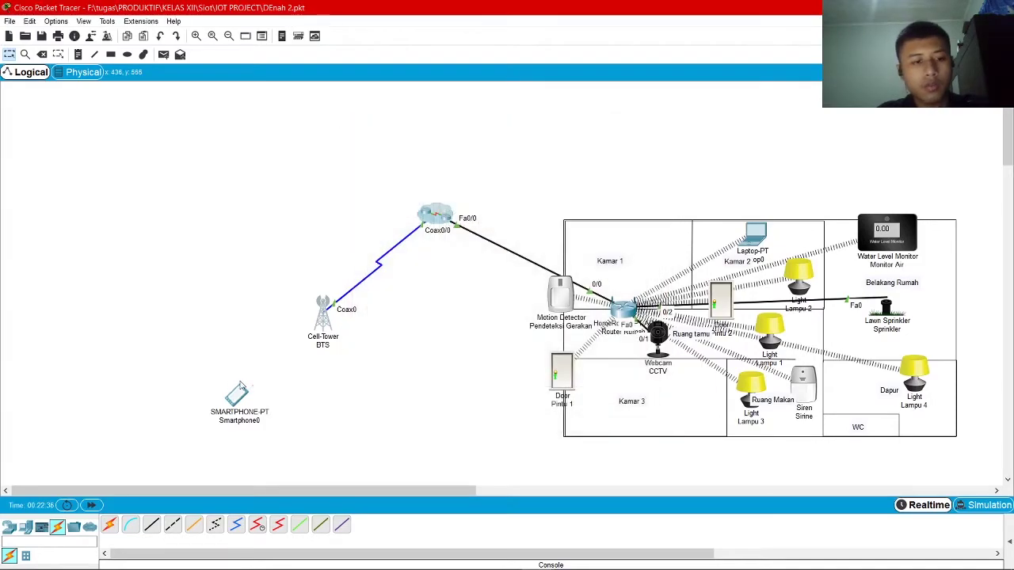
Renew Smartphone0's cellular address with DHCP Refresh and close its settings
left_click(237, 395)
left_click(869, 197)
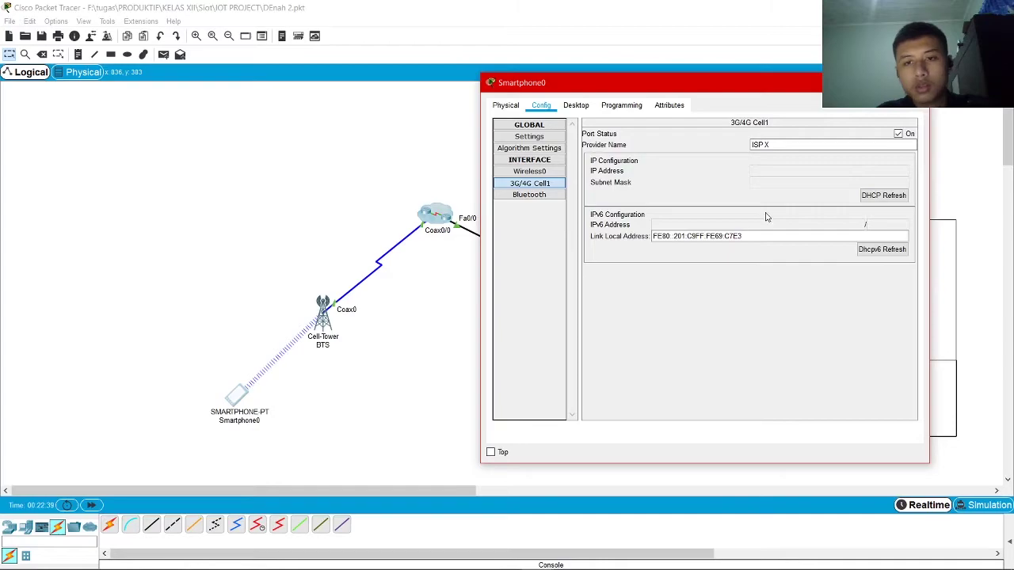
left_click_drag(776, 92, 520, 80)
left_click(661, 77)
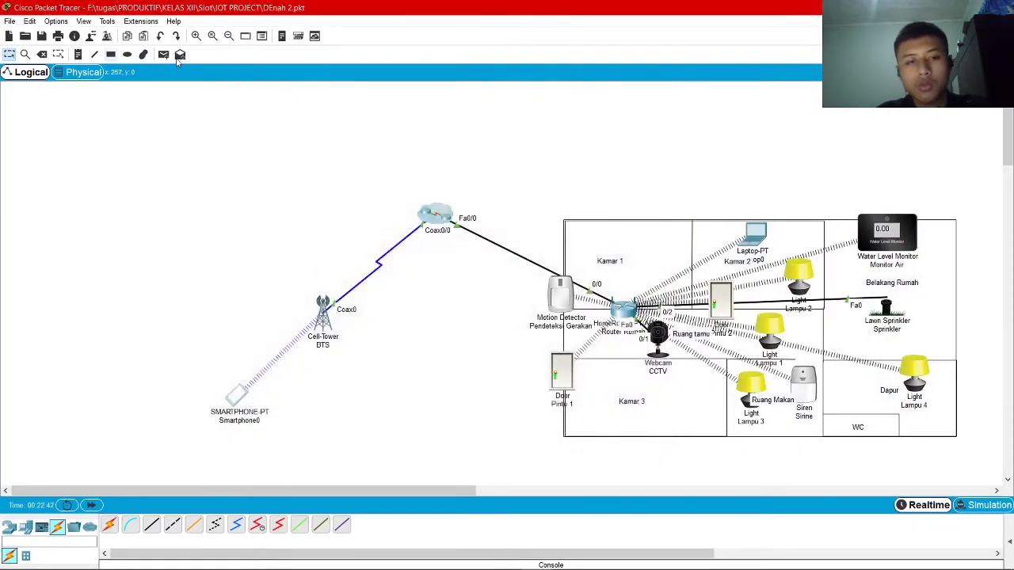
Send a simple PDU from Smartphone0 to the cloud, retrying with ISP X as destination
left_click(163, 54)
left_click(238, 394)
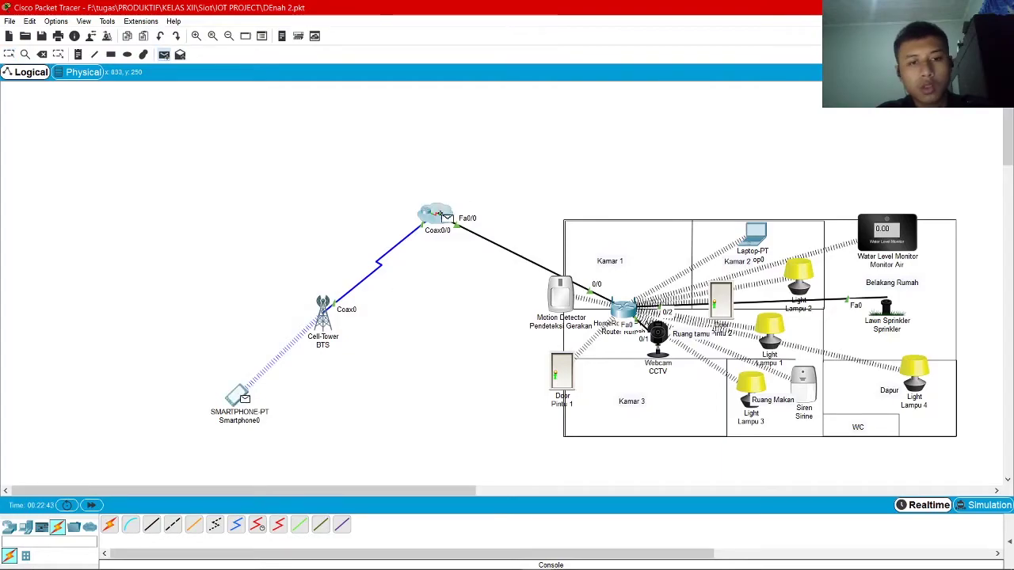
left_click(438, 214)
left_click(487, 231)
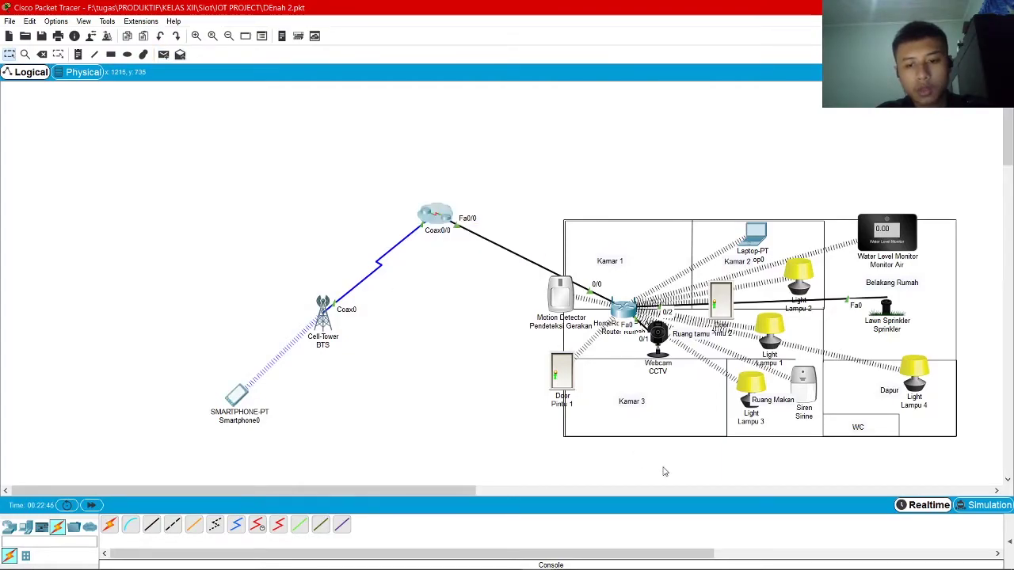
left_click_drag(1010, 538, 531, 538)
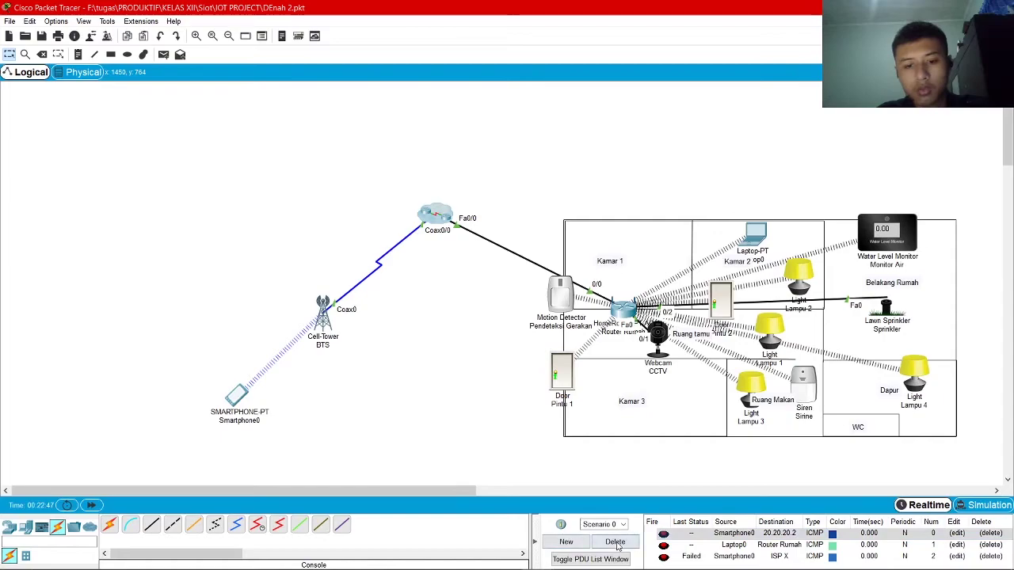
left_click(238, 394)
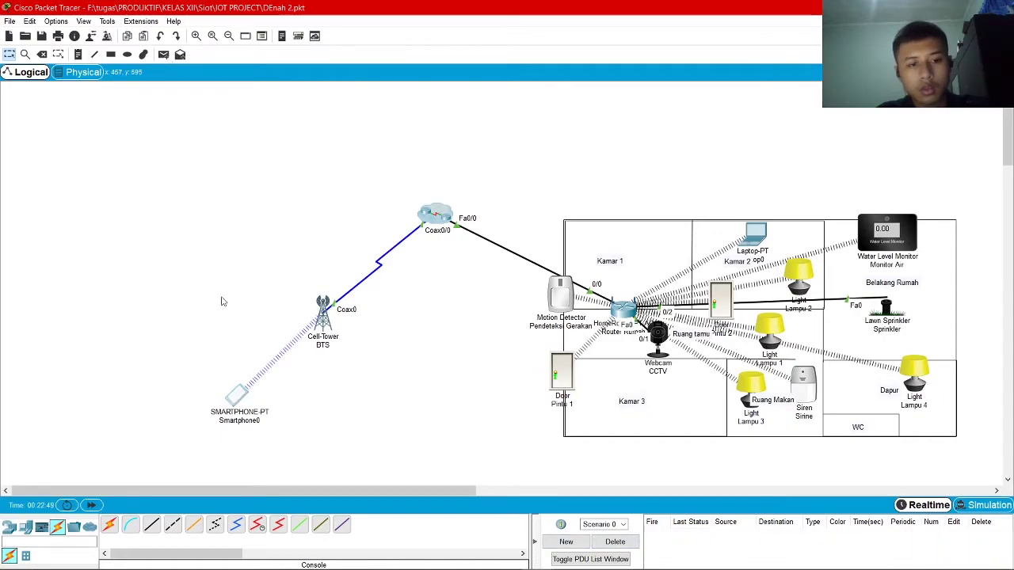
left_click(714, 91)
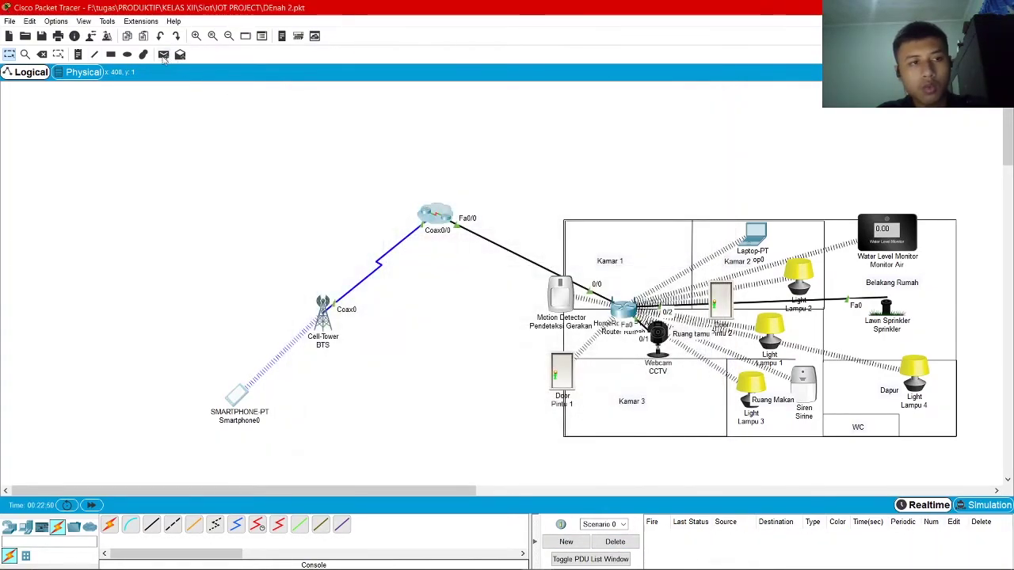
left_click(163, 54)
left_click(238, 394)
left_click(434, 217)
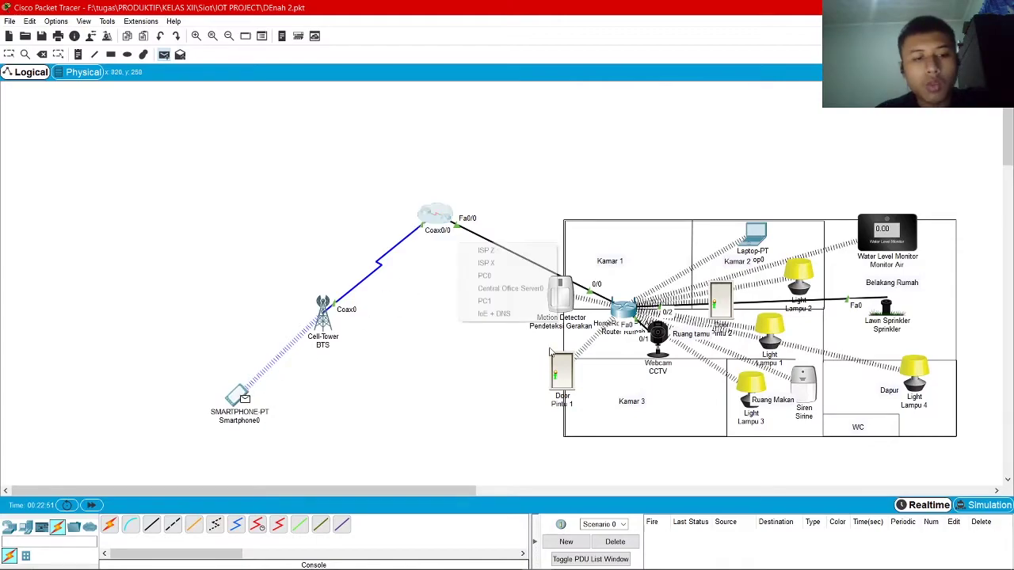
left_click(486, 262)
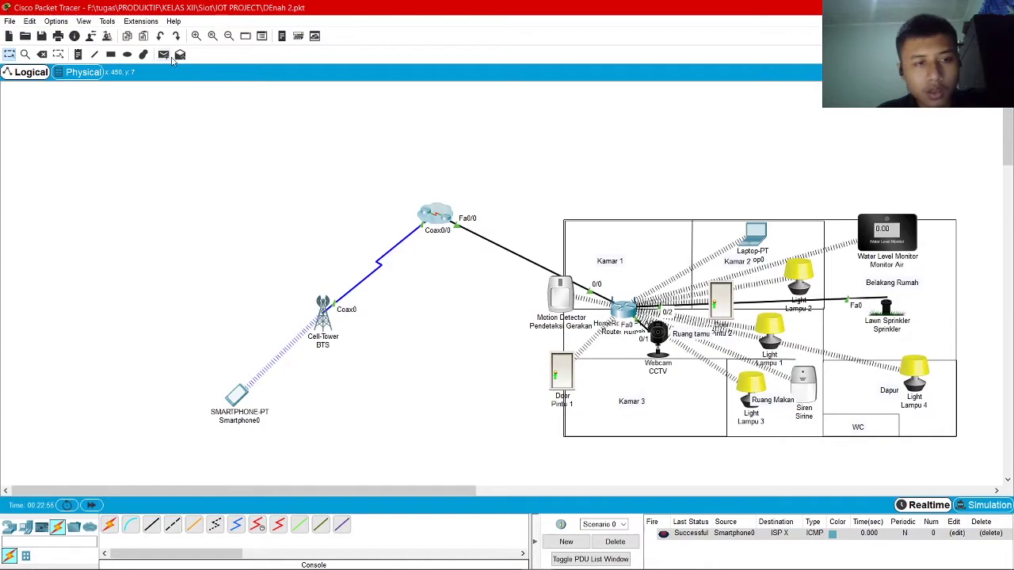
Inside the cloud, ping Central Office Server0 to ISP X and ISP X to ISP Z
double_click(437, 225)
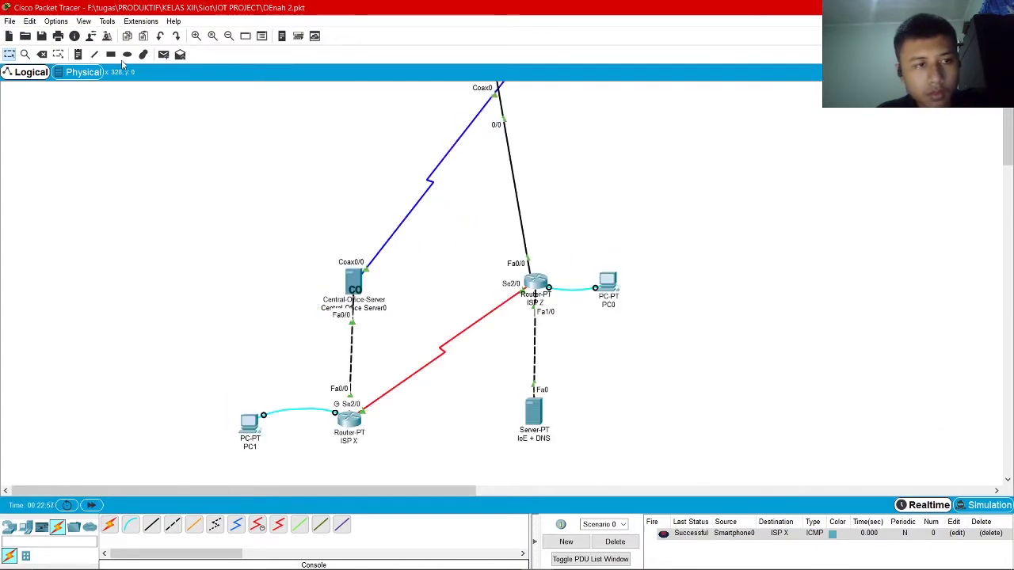
left_click(163, 54)
left_click(354, 281)
left_click(349, 419)
left_click(340, 434)
left_click(536, 283)
key("Escape")
Clear old results and ping ISP Z from IoE + DNS, which fails
left_click(164, 54)
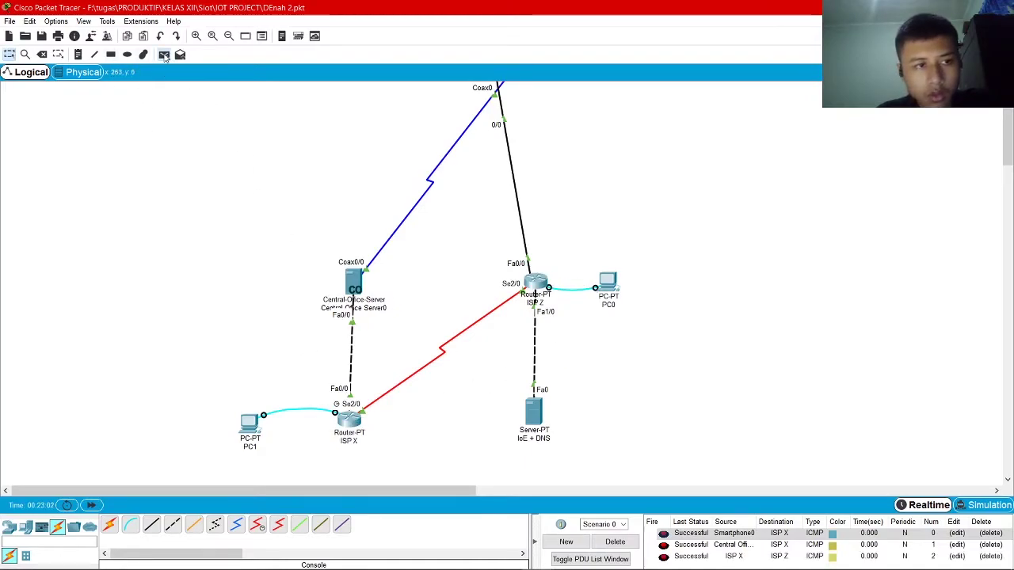
left_click(545, 292)
left_click(616, 542)
left_click(615, 542)
left_click(143, 54)
left_click(626, 10)
left_click(163, 54)
left_click(534, 412)
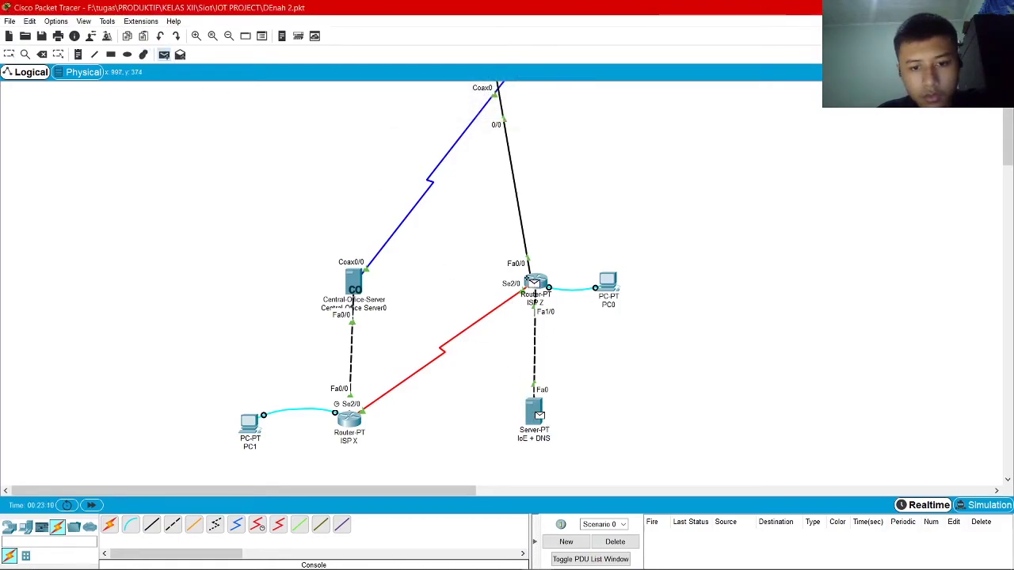
left_click(534, 283)
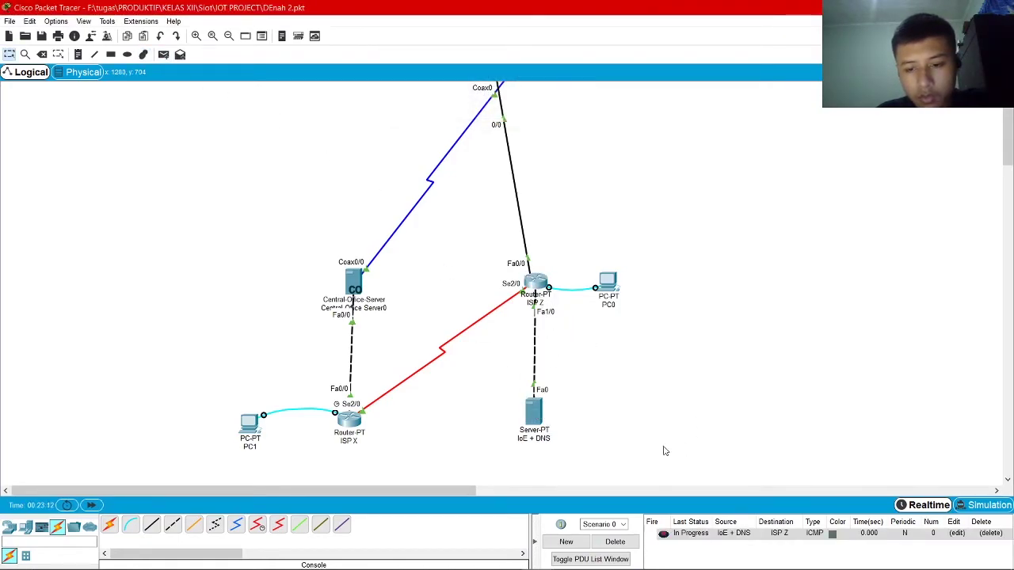
left_click(627, 543)
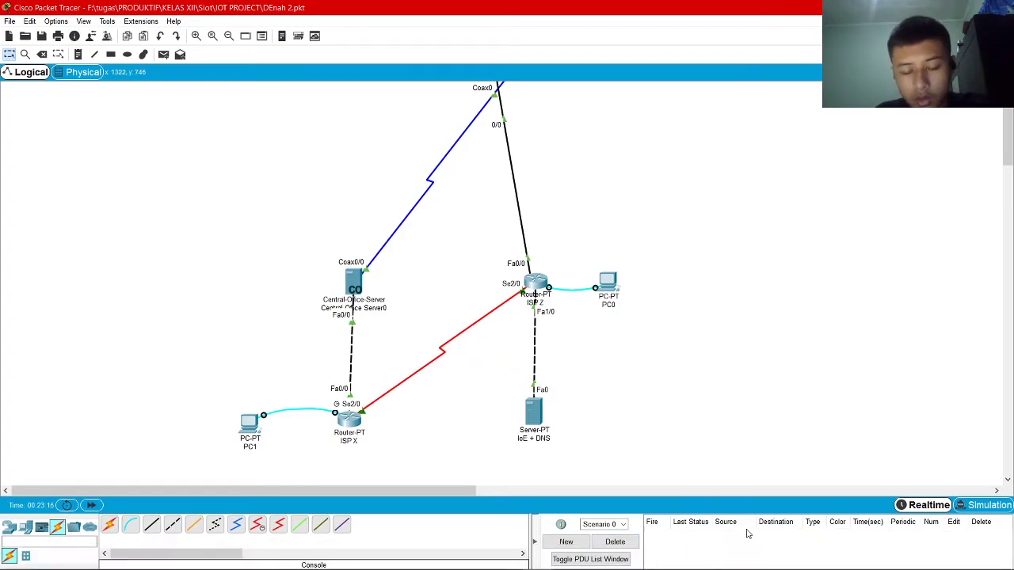
Give the IoE + DNS FastEthernet0 interface IP 20.20.20.2 with mask 255.0.0.0
left_click(533, 410)
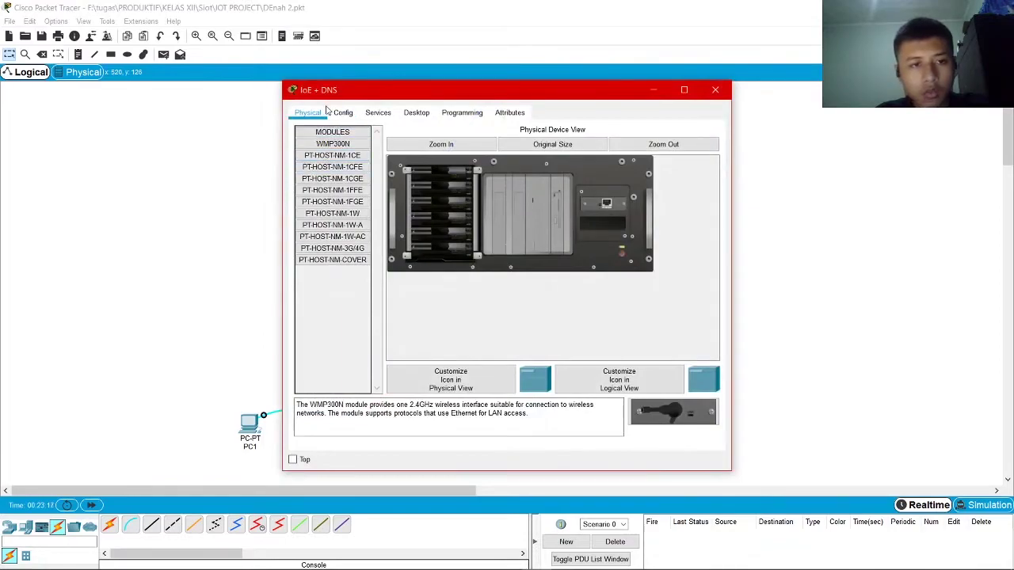
left_click(343, 114)
left_click(378, 113)
left_click(346, 113)
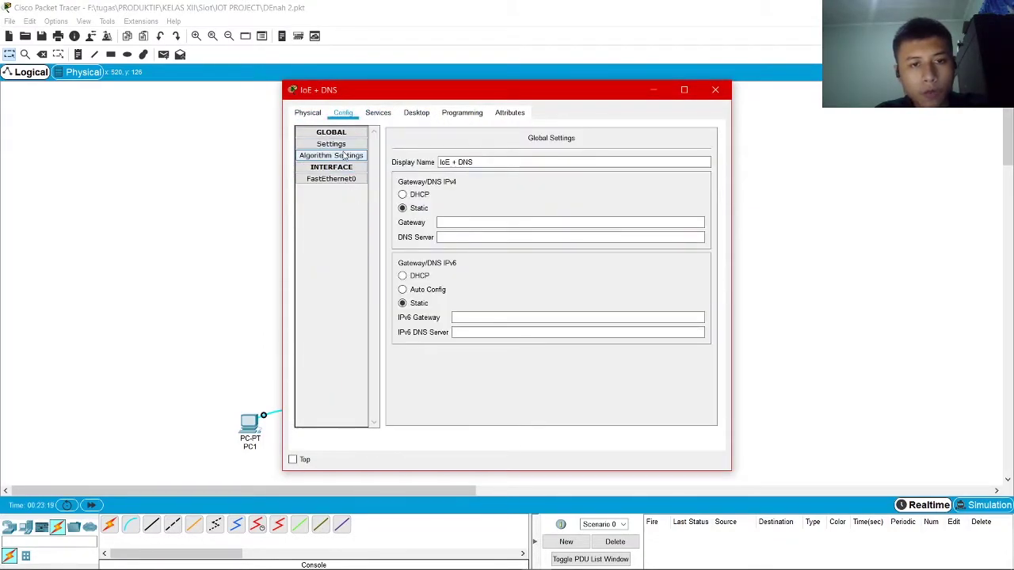
left_click(350, 155)
left_click(347, 181)
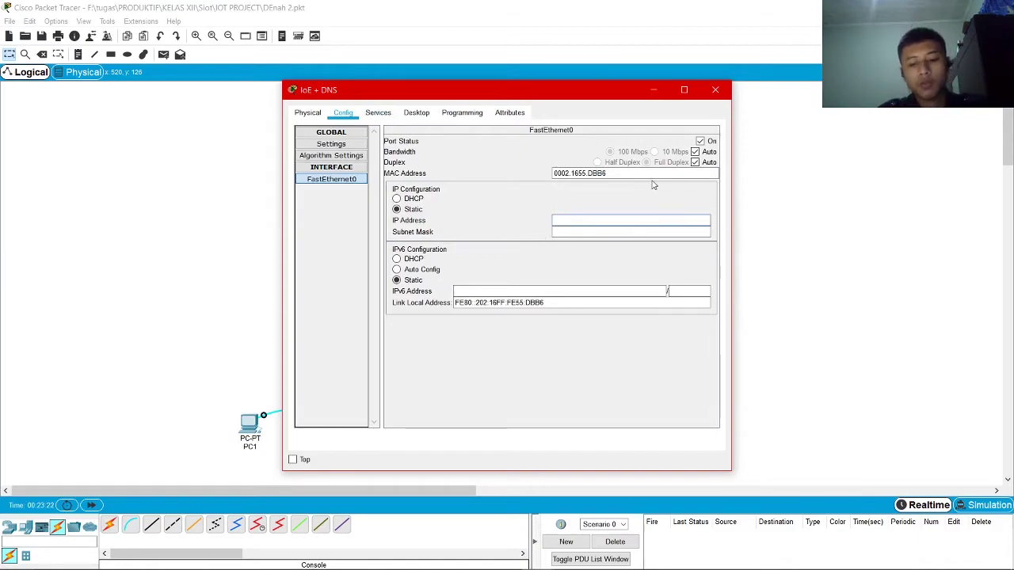
type("20.20.20")
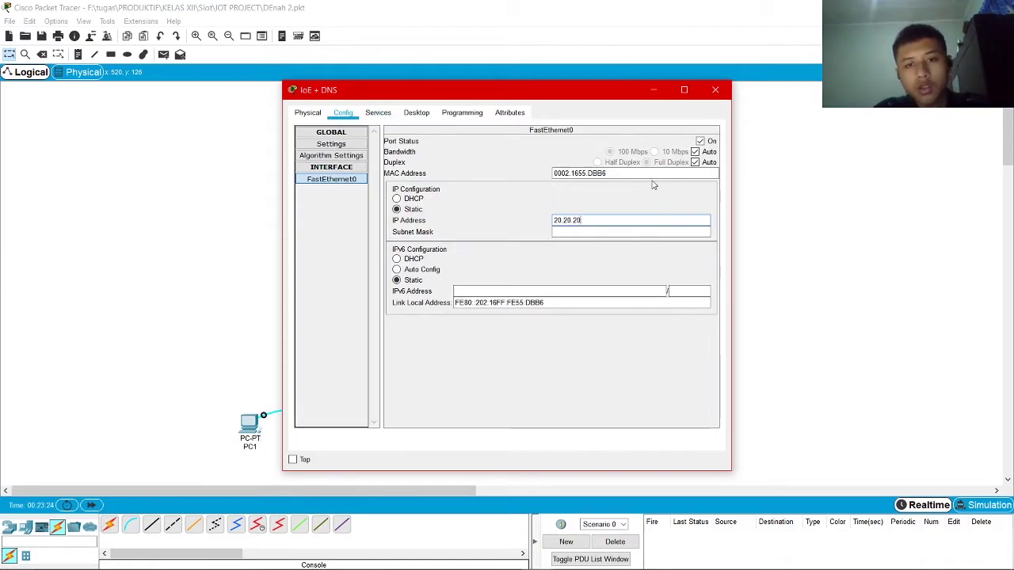
type(".2")
key("Tab")
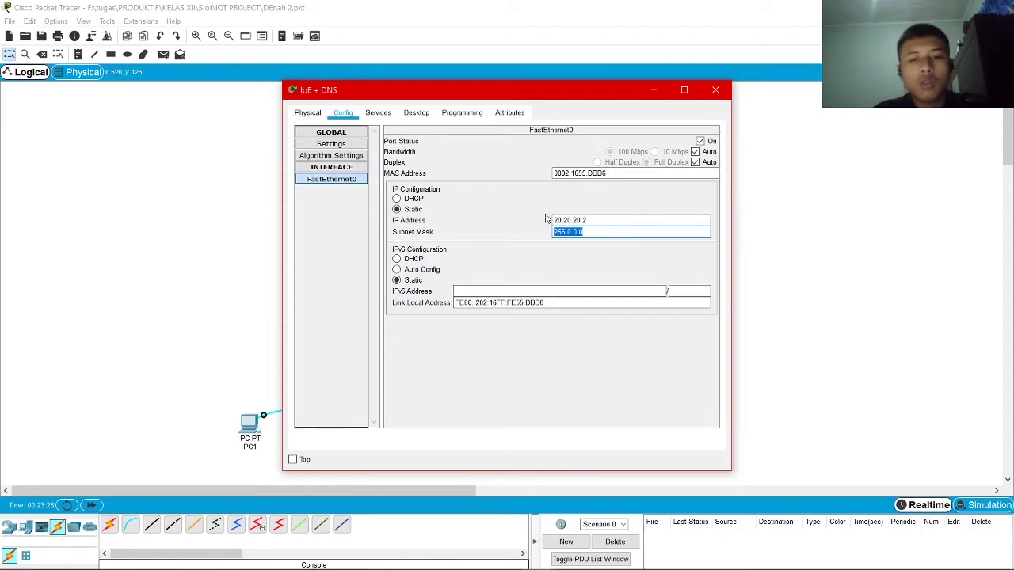
left_click(389, 216)
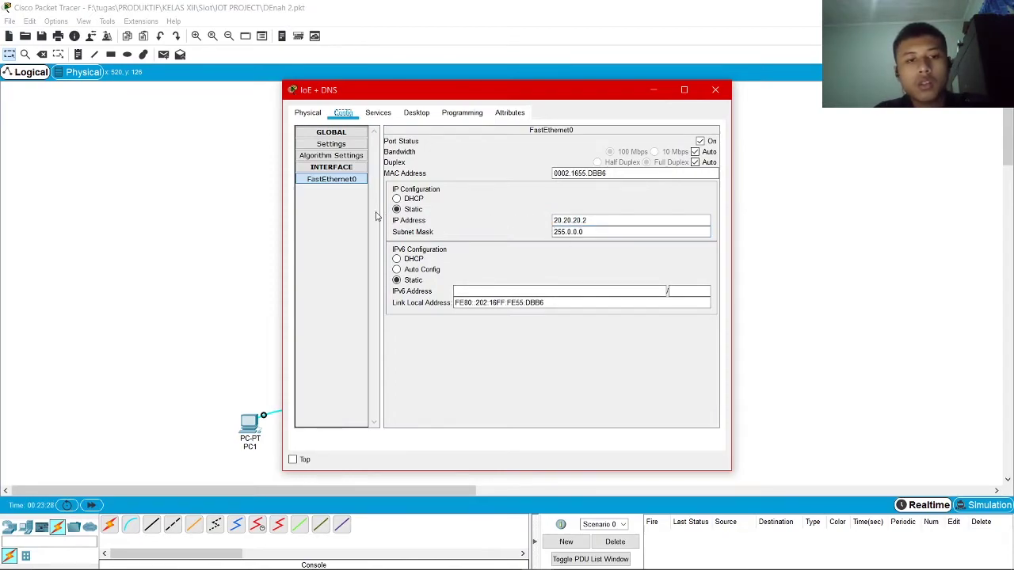
Enter default gateway 20.20.20.1 in the server's global settings
left_click(349, 153)
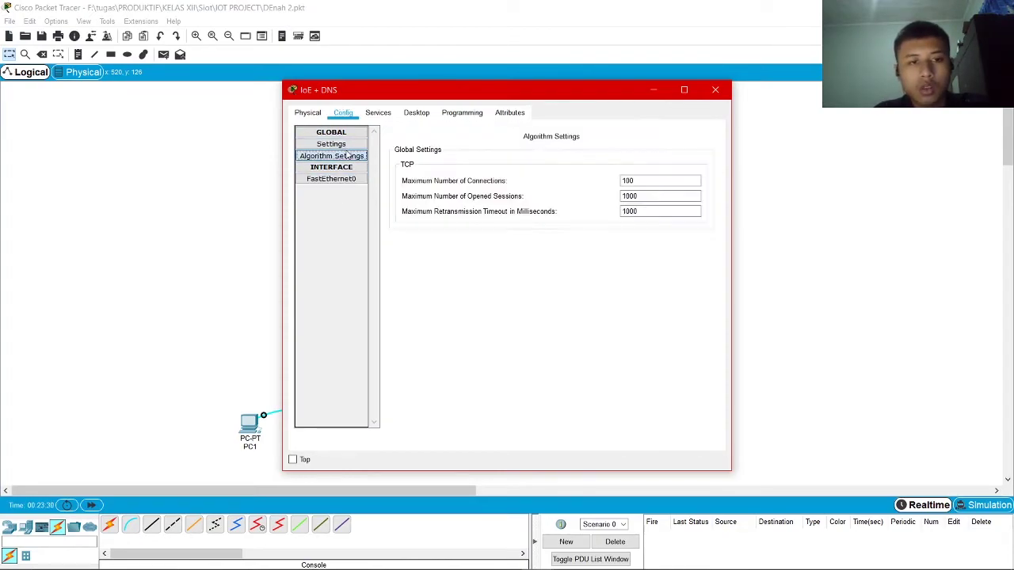
left_click(349, 143)
left_click(448, 221)
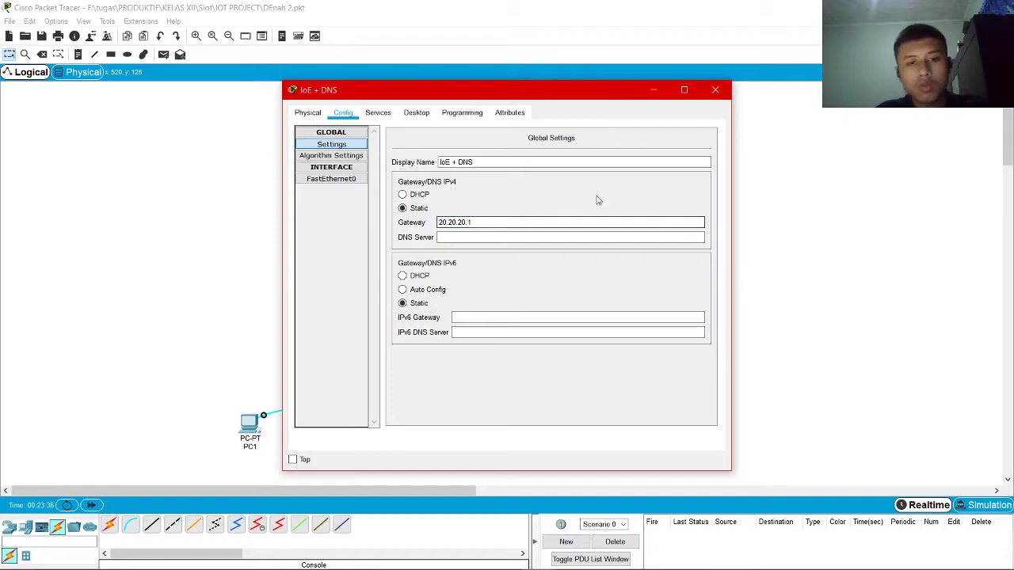
Check the IoE + DNS Services tab, viewing DNS and the IoT registration service set On
left_click(378, 112)
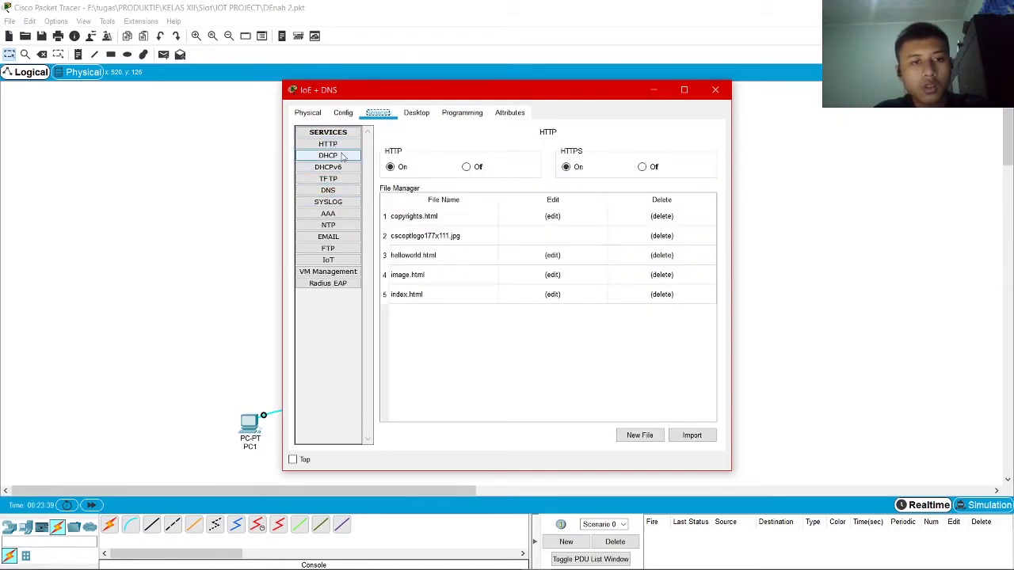
left_click(342, 193)
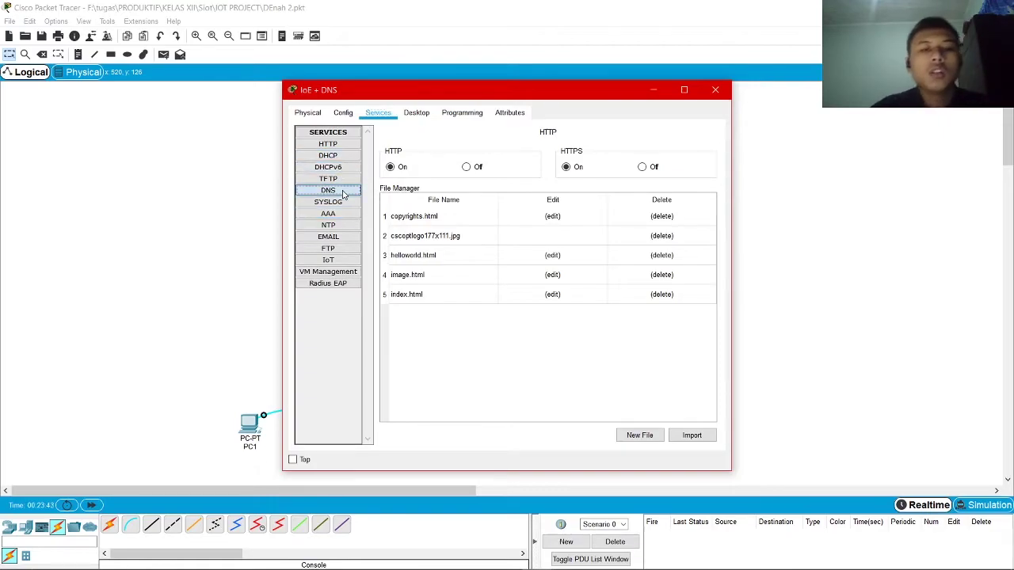
left_click(346, 262)
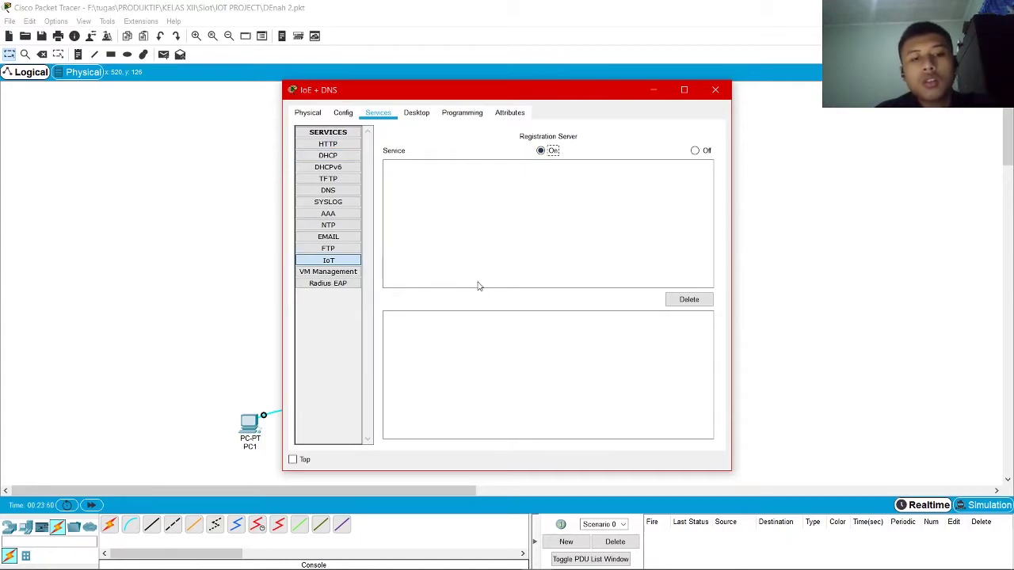
left_click_drag(401, 96, 526, 78)
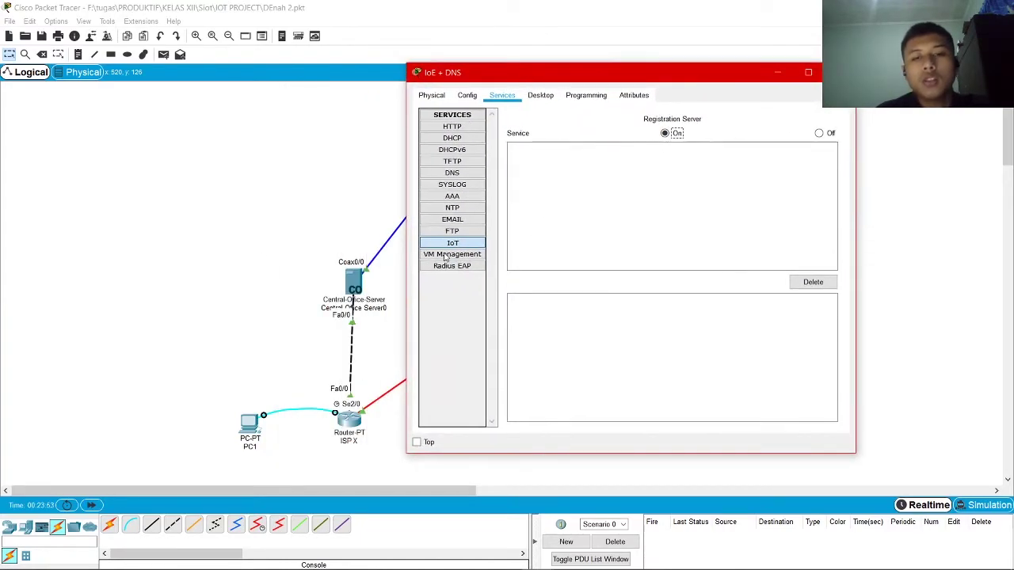
Turn the DNS service on and look over the IoT registration server settings
left_click(467, 173)
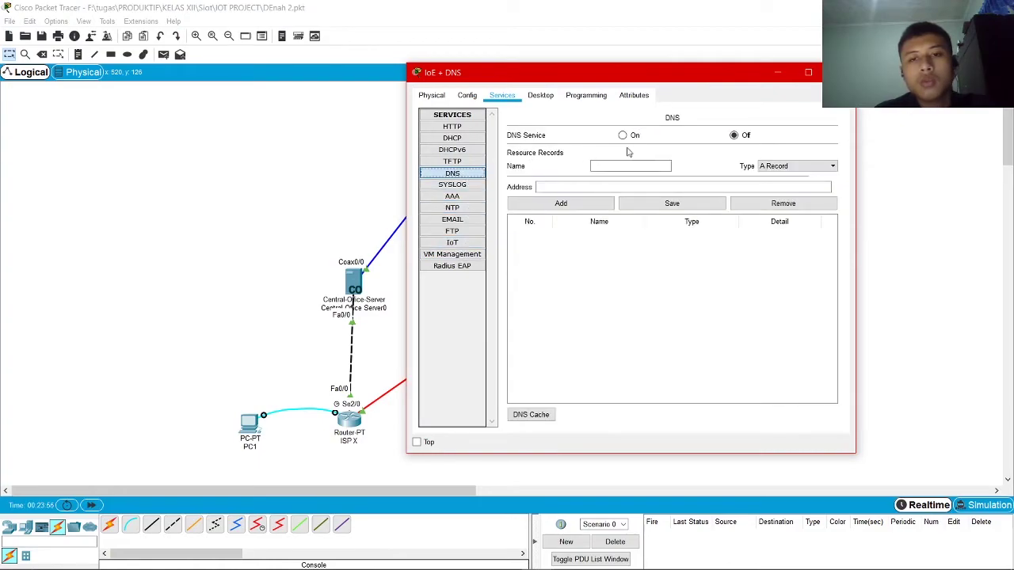
left_click(622, 135)
left_click_drag(603, 82, 503, 73)
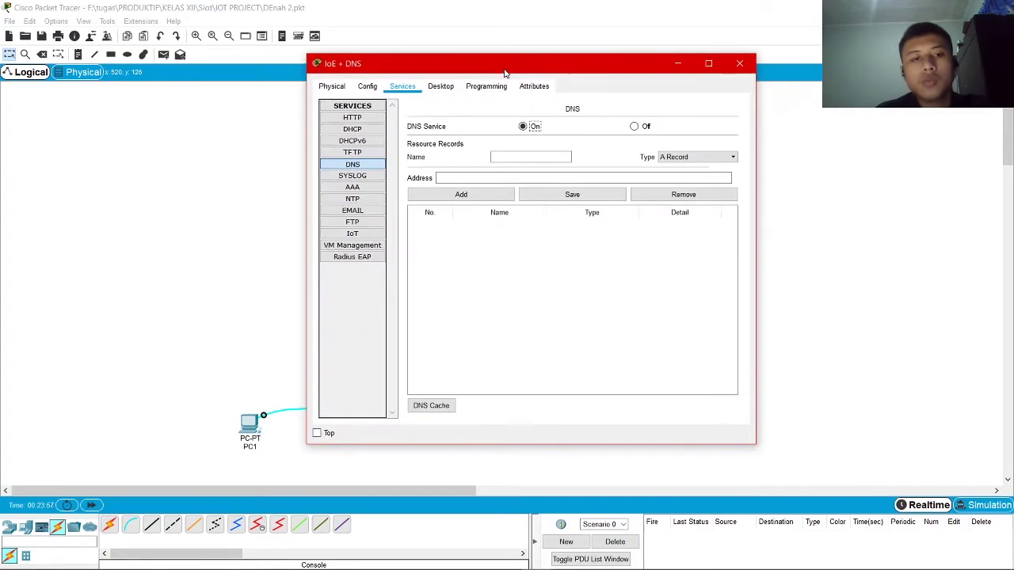
left_click(377, 234)
left_click(564, 124)
left_click(361, 164)
Add a DNS A record rumahku.id → 20.20.20.2, then toggle DNS off and on
left_click(534, 156)
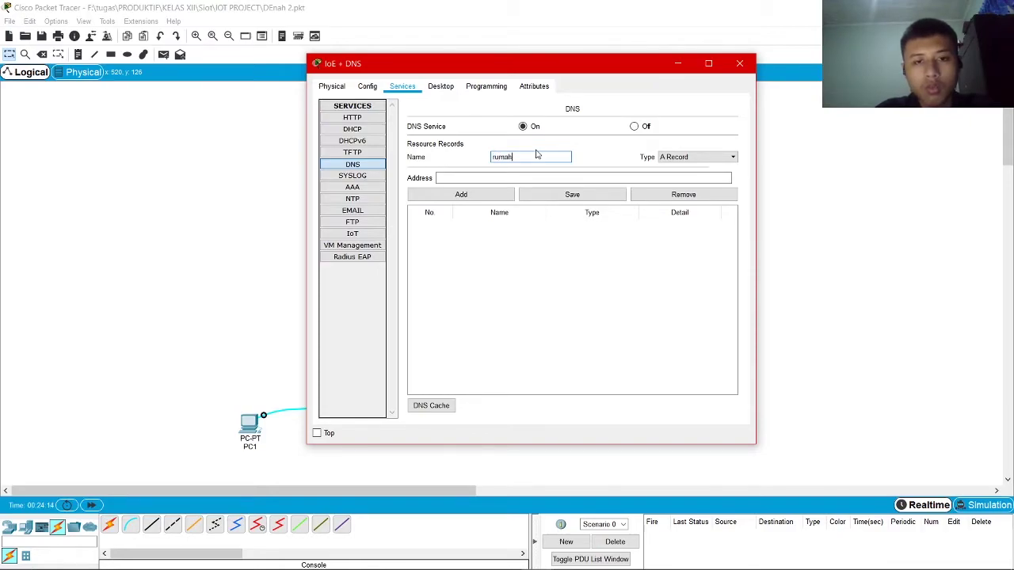
key("Tab")
left_click(513, 178)
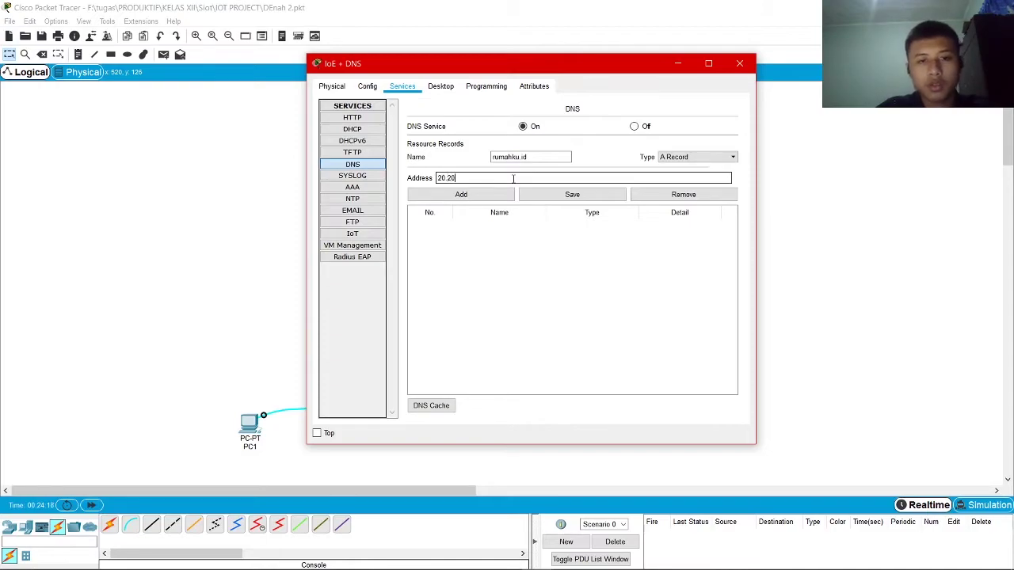
left_click(483, 195)
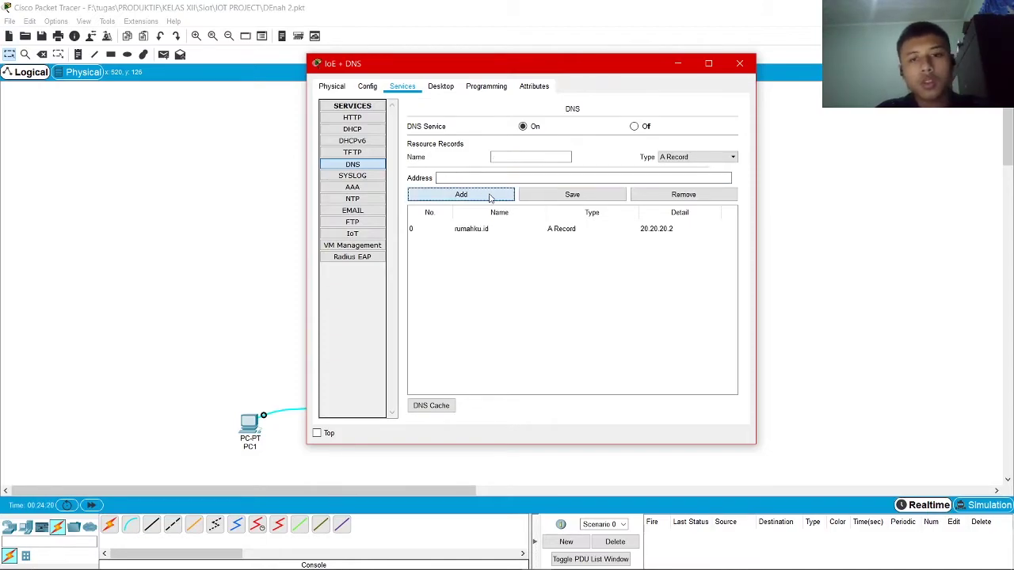
left_click(633, 128)
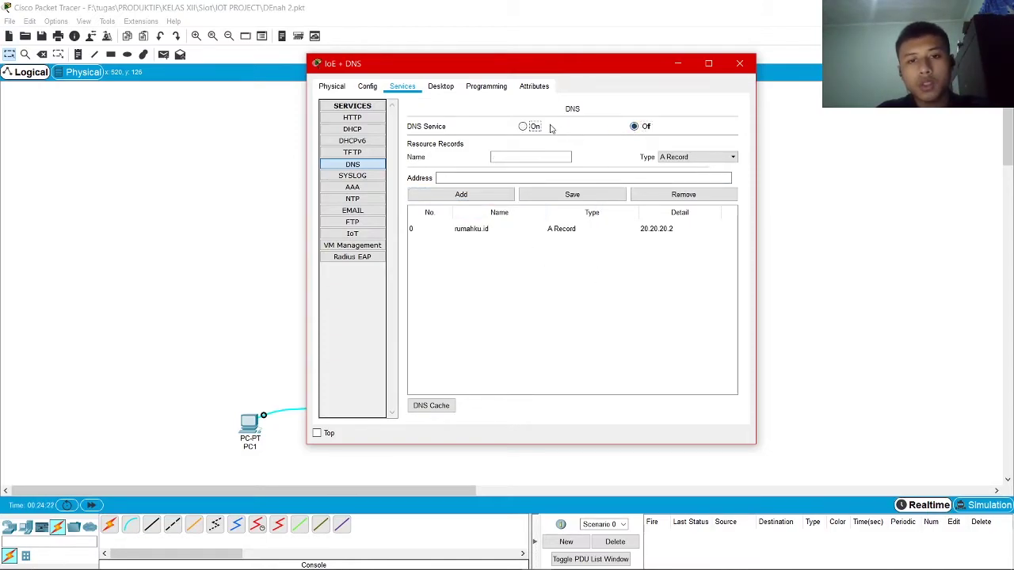
left_click(523, 128)
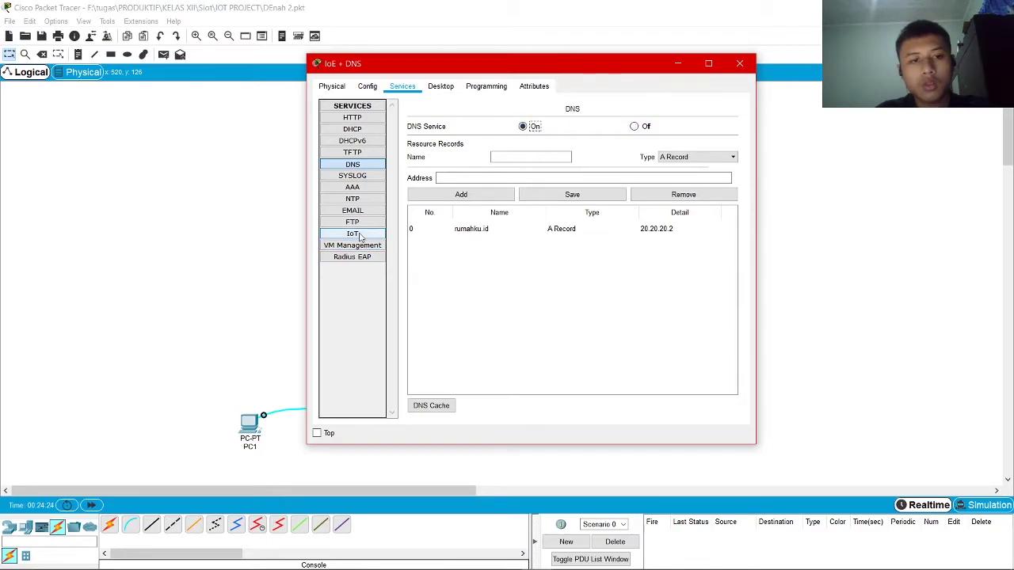
Toggle the IoT registration server off and on, then ping ISP Z from IoE + DNS
left_click(353, 234)
left_click(720, 125)
left_click(566, 124)
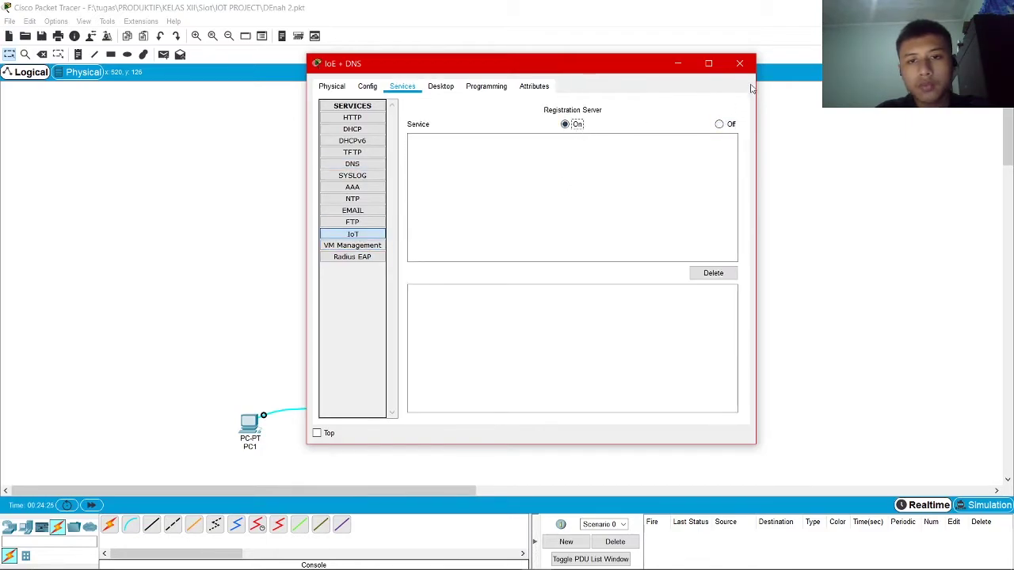
left_click(739, 64)
left_click(163, 54)
left_click(529, 409)
left_click(536, 283)
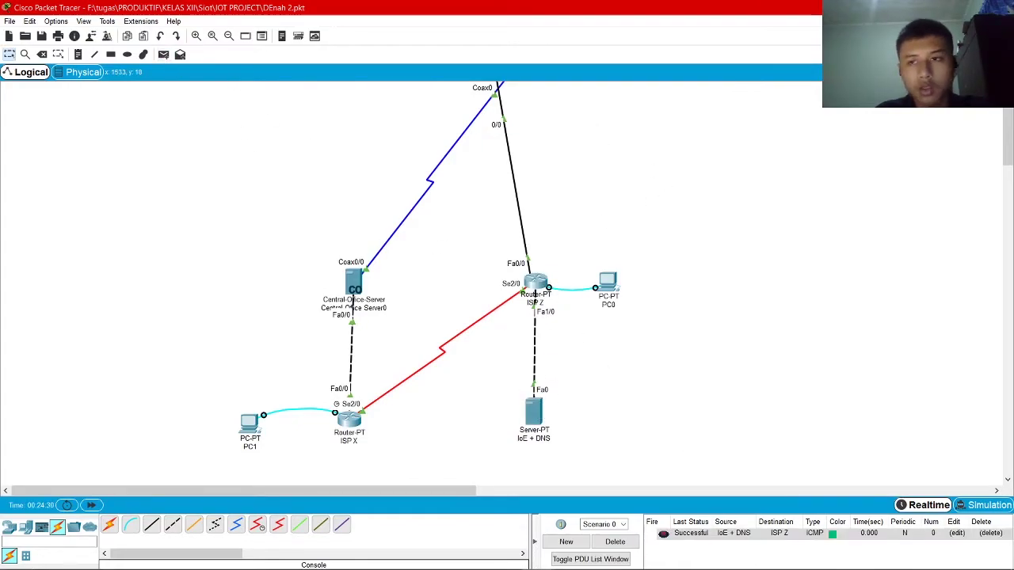
Send test pings to Router Rumah from the IoE + DNS server and from Laptop0, then clear them
left_click(163, 54)
left_click(534, 420)
left_click(880, 72)
left_click(623, 309)
left_click(164, 53)
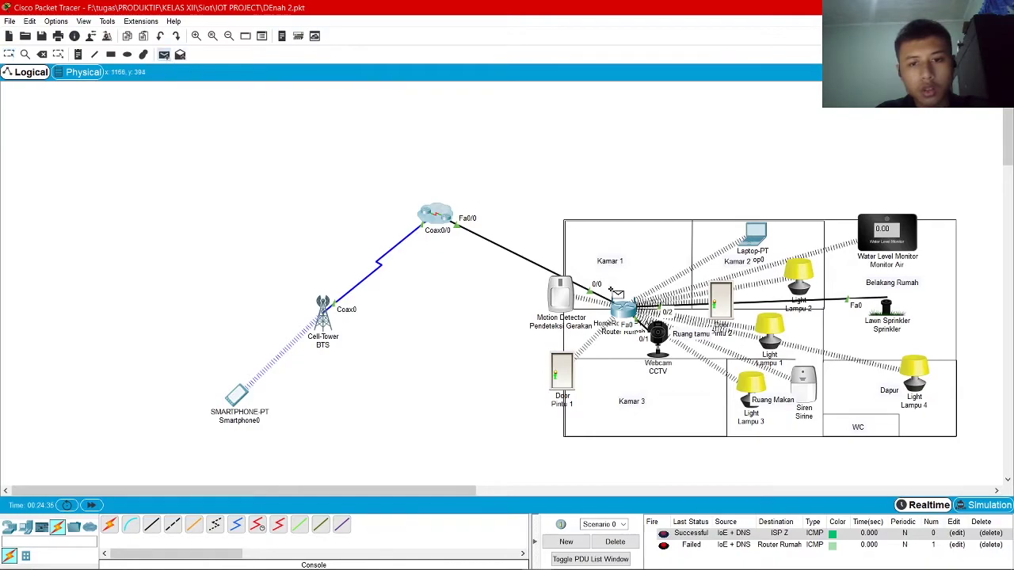
left_click(757, 235)
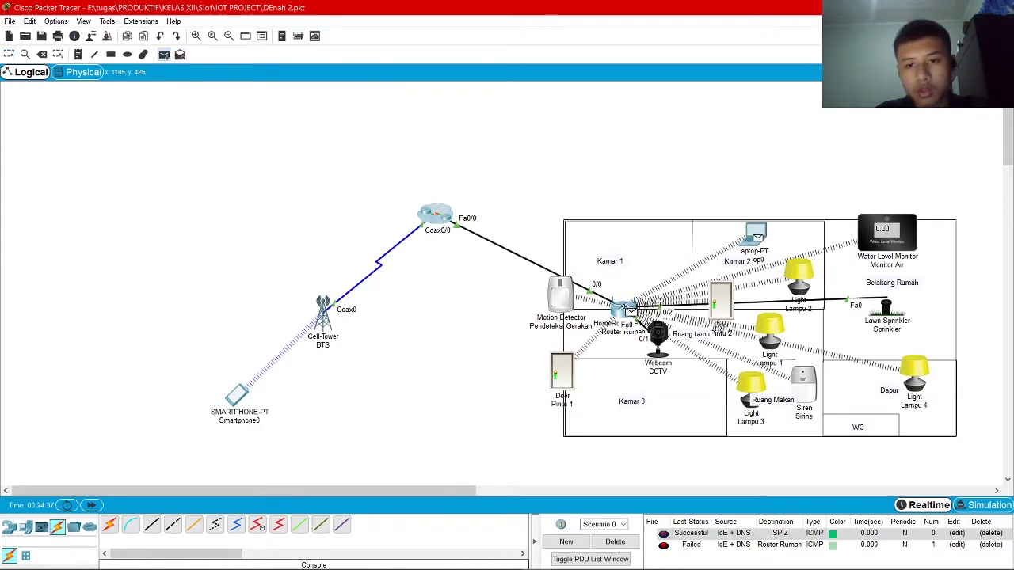
left_click(623, 308)
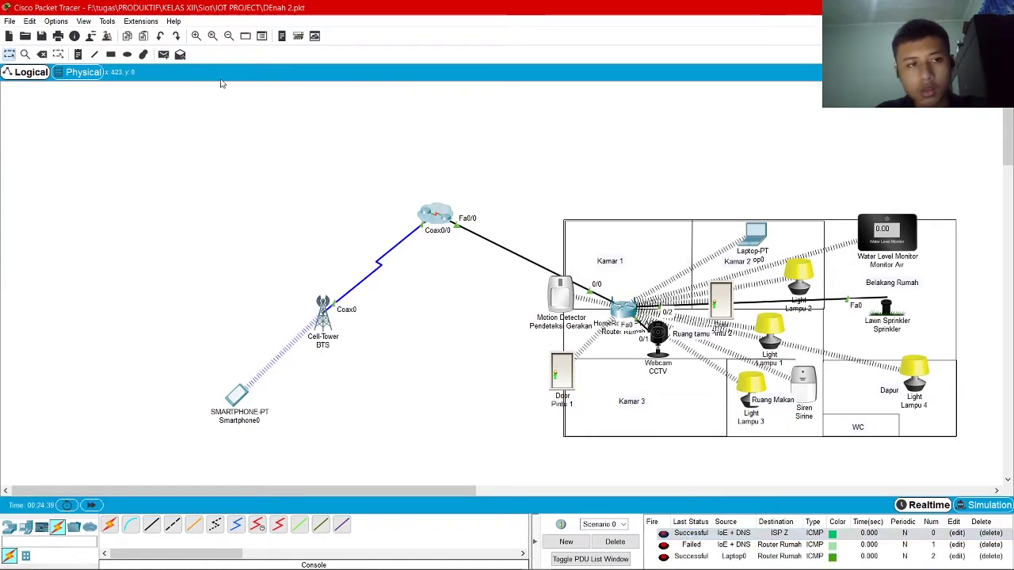
left_click(163, 53)
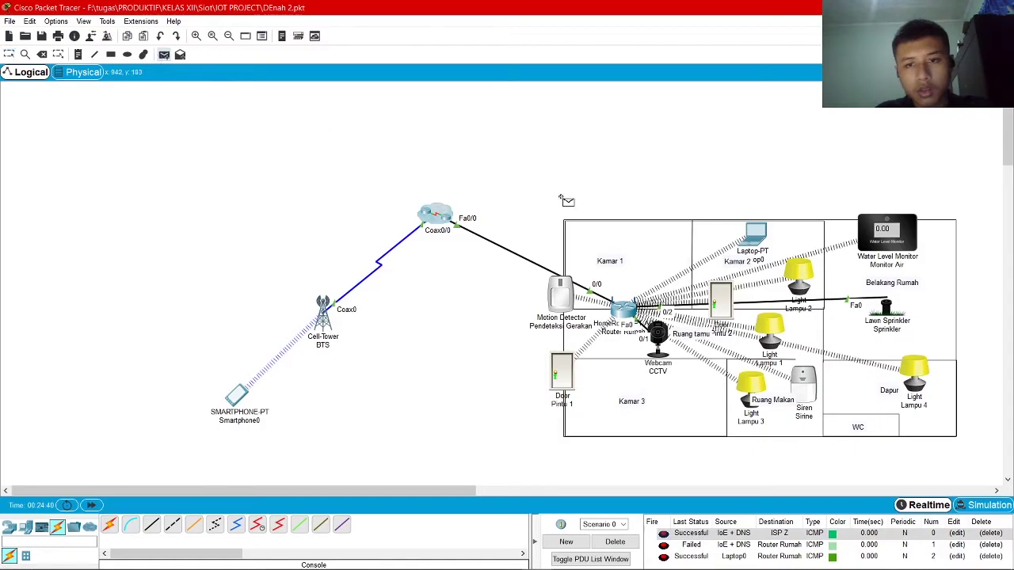
left_click(615, 541)
Ping ISP X twice from Laptop0
left_click(762, 242)
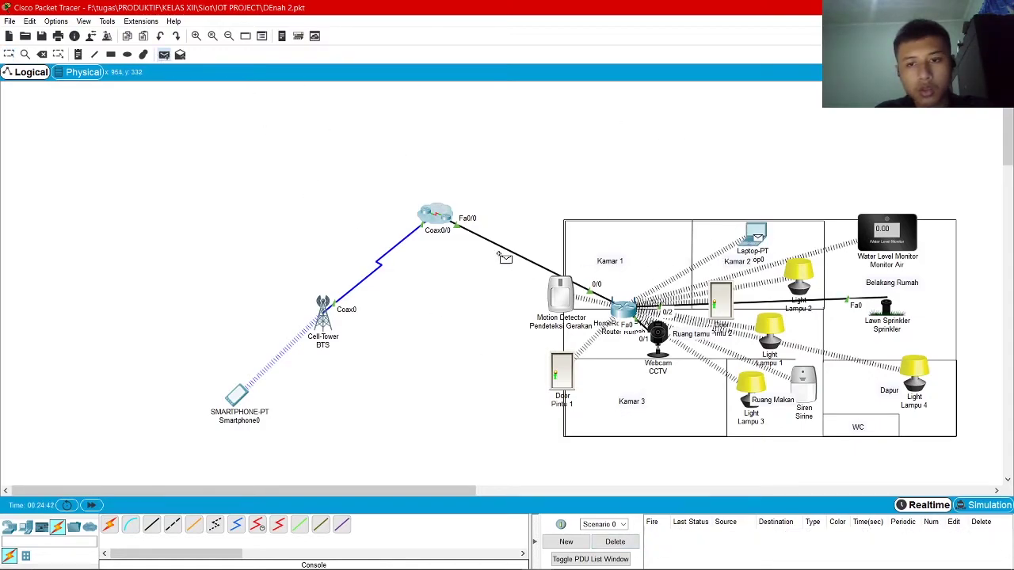
left_click(430, 223)
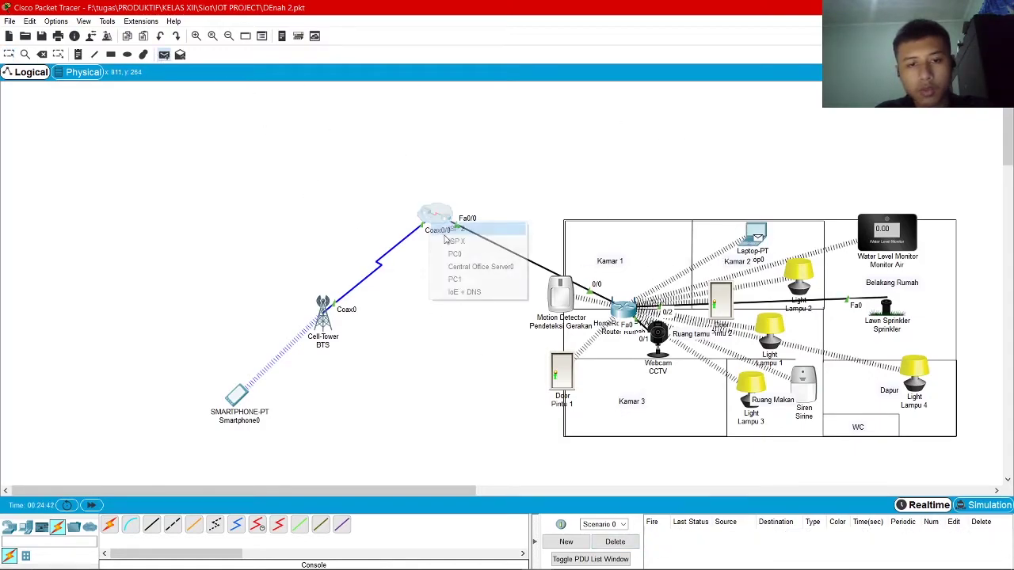
left_click(484, 241)
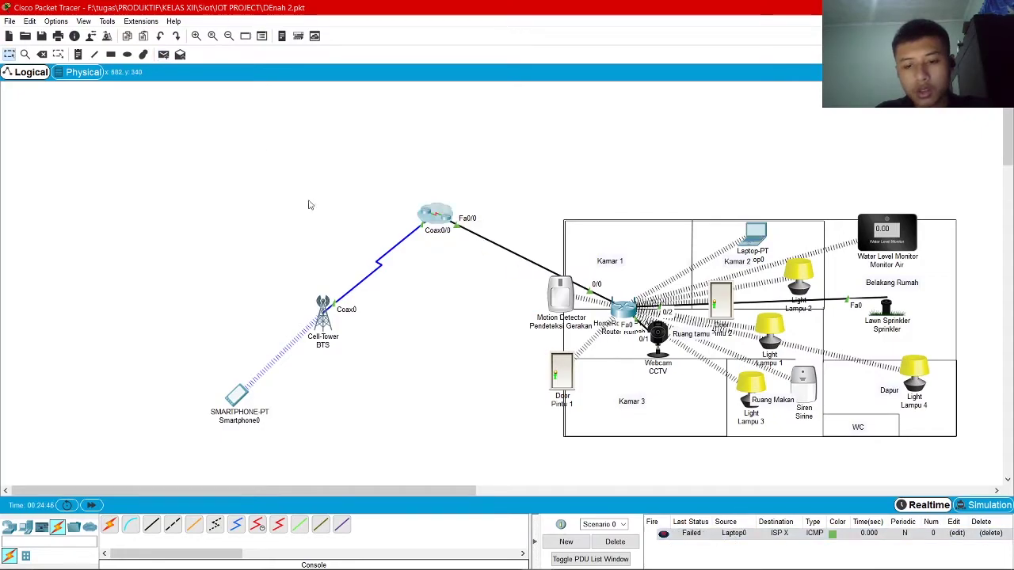
key("p")
left_click(434, 217)
left_click(483, 240)
Ping ISP X twice from Router Rumah, then clear the test results
left_click(163, 54)
left_click(622, 309)
left_click(434, 216)
left_click(475, 240)
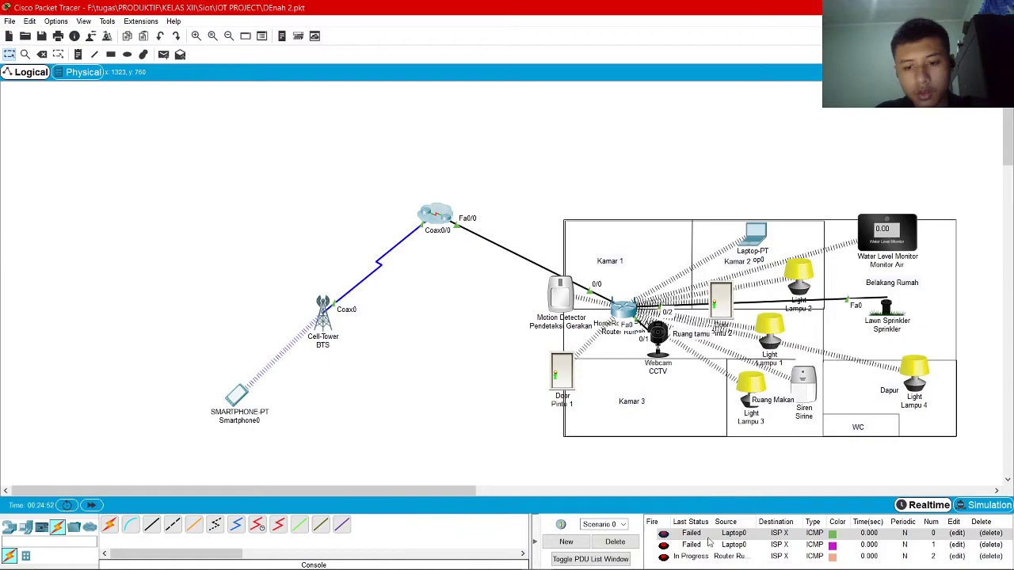
left_click(163, 54)
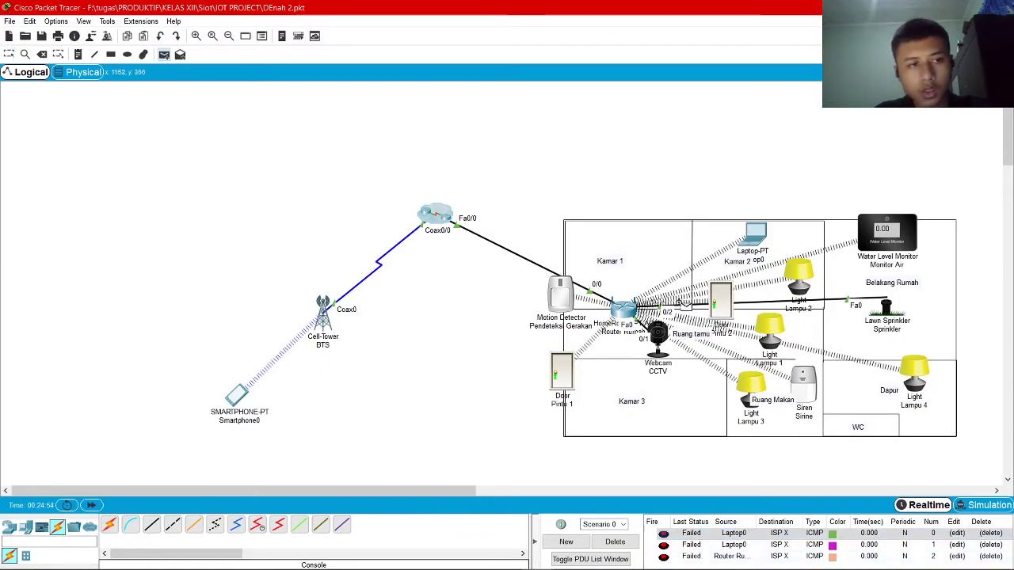
left_click(623, 309)
left_click(437, 218)
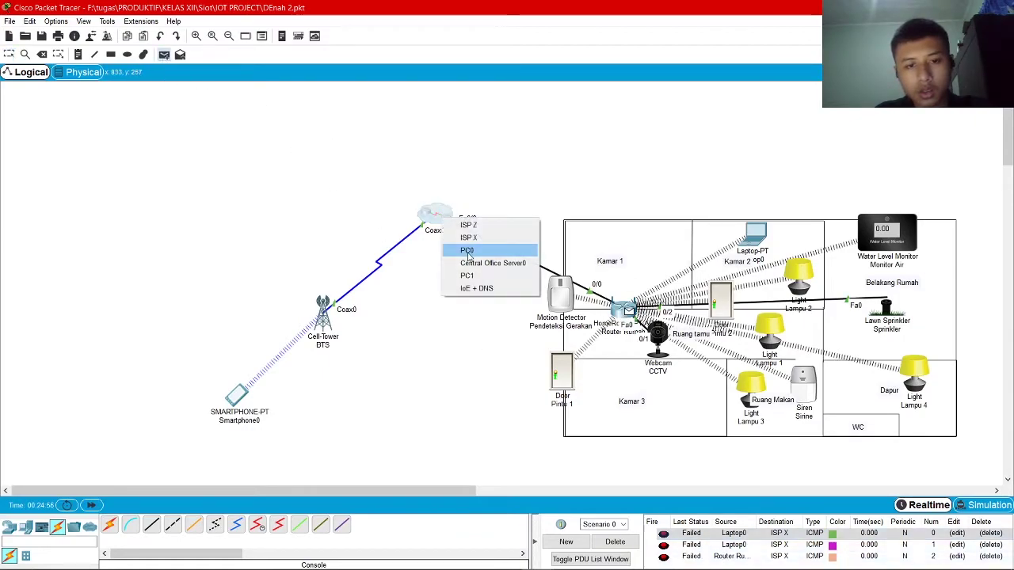
left_click(474, 238)
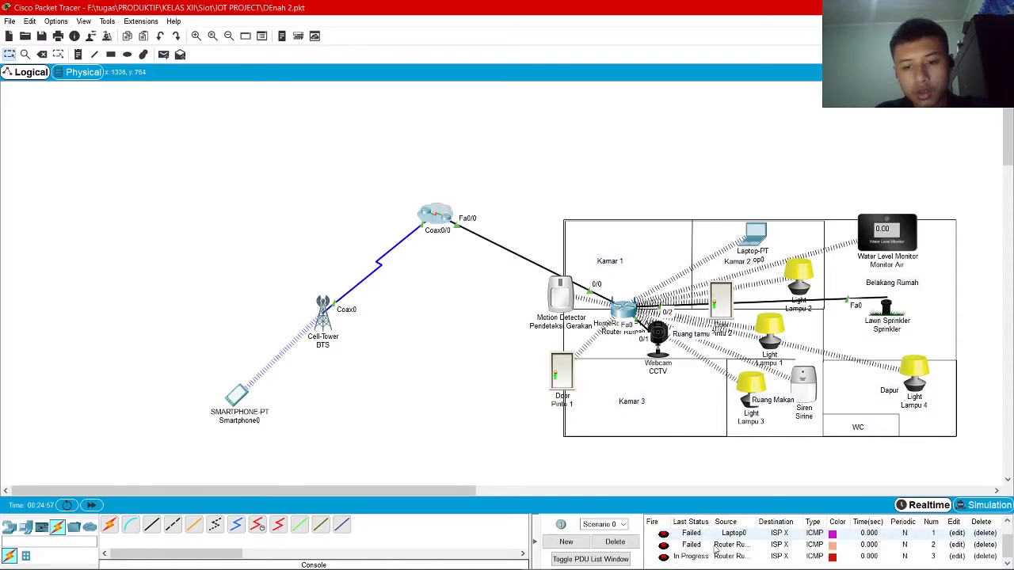
left_click(615, 541)
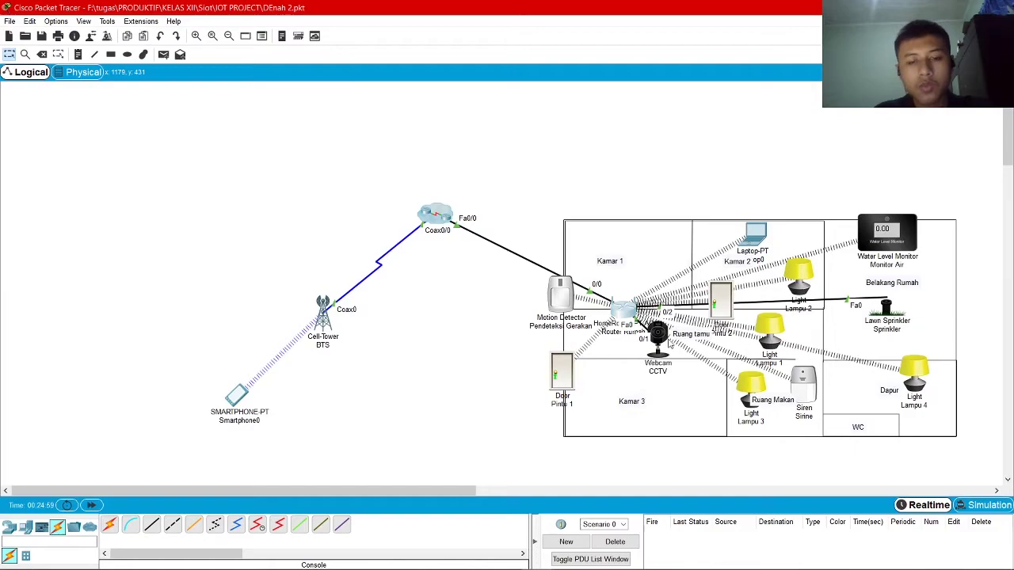
Open Router Rumah's configuration window to view its setup page
left_click(623, 309)
scroll(537, 292, "down", 2)
scroll(605, 234, "up", 2)
left_click_drag(392, 128, 309, 28)
Review Router Rumah's static internet IP settings on its setup page
scroll(441, 207, "down", 2)
scroll(441, 208, "up", 2)
double_click(333, 198)
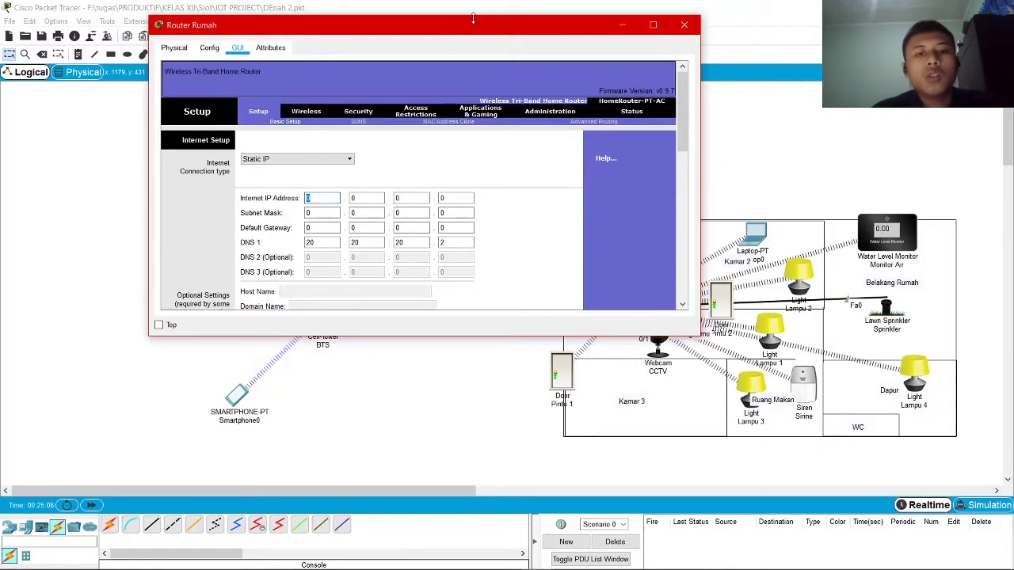
left_click_drag(472, 18, 473, 25)
scroll(586, 240, "down", 4)
scroll(586, 241, "down", 1)
scroll(599, 238, "up", 6)
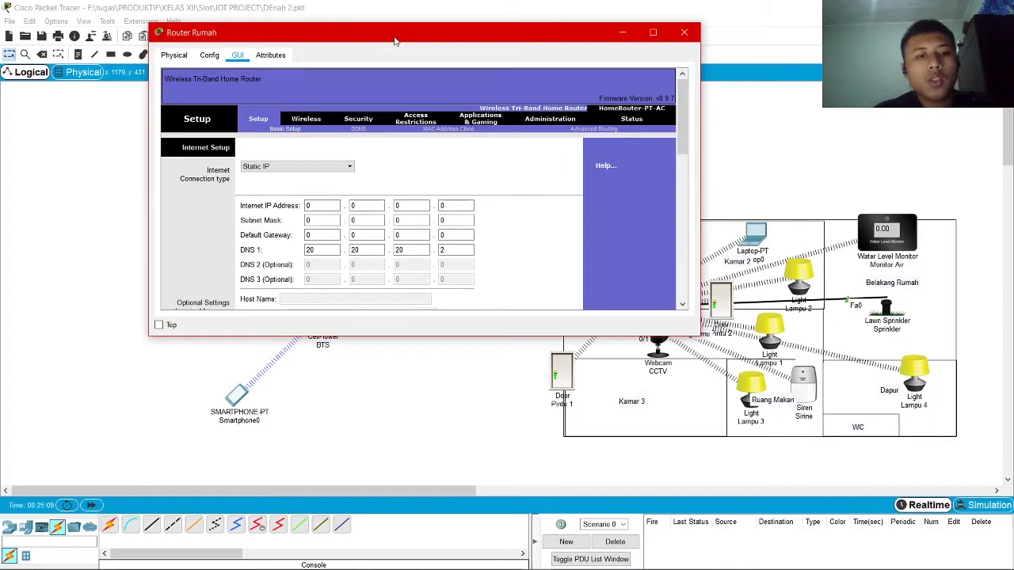
left_click_drag(395, 40, 563, 28)
scroll(669, 179, "down", 1)
scroll(669, 179, "up", 1)
Edit the internet IP fields, subnet mask to 255, and default gateway to 10.10.10.1
left_click(491, 190)
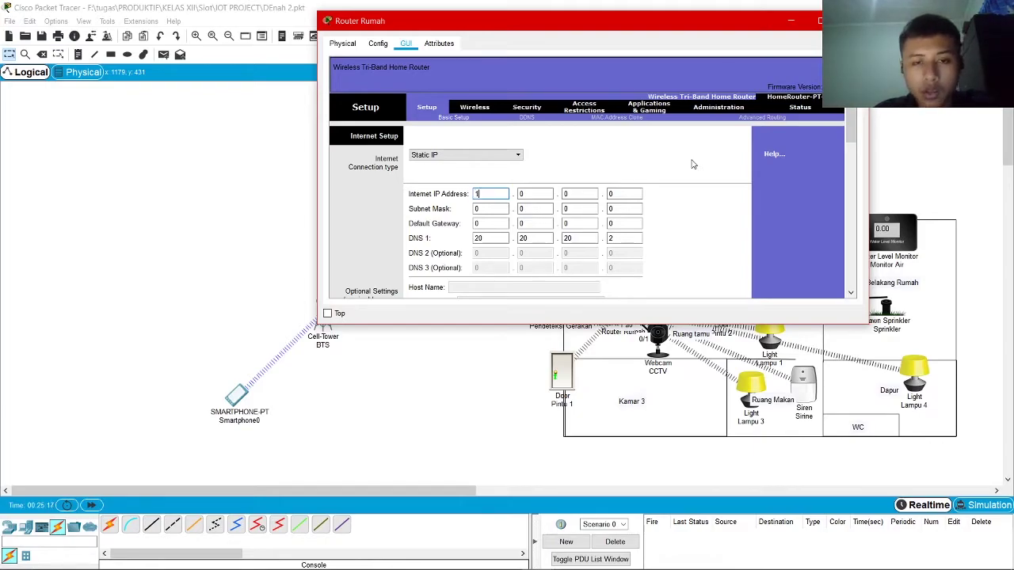
key("Tab")
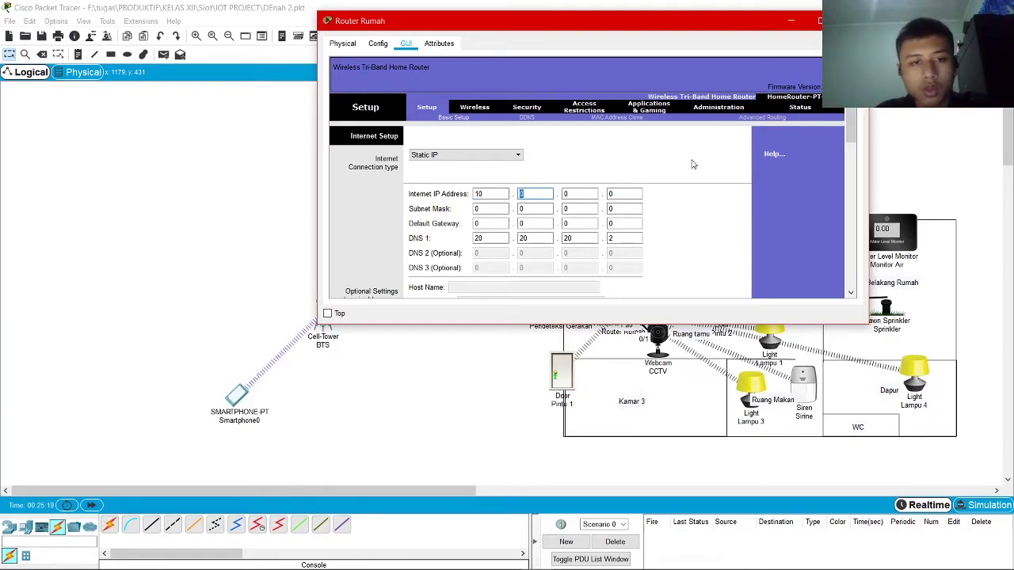
key("Tab")
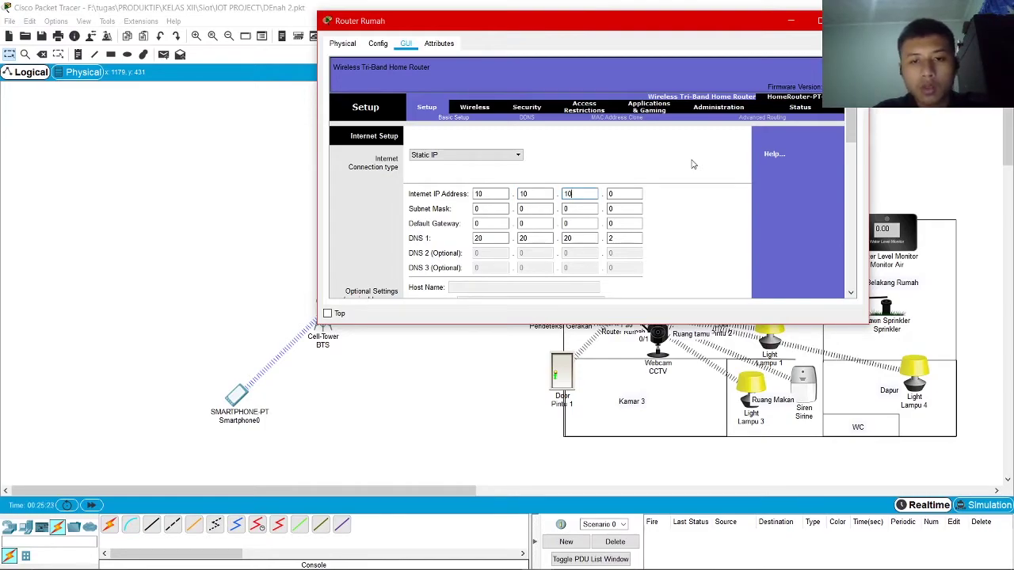
key("Tab")
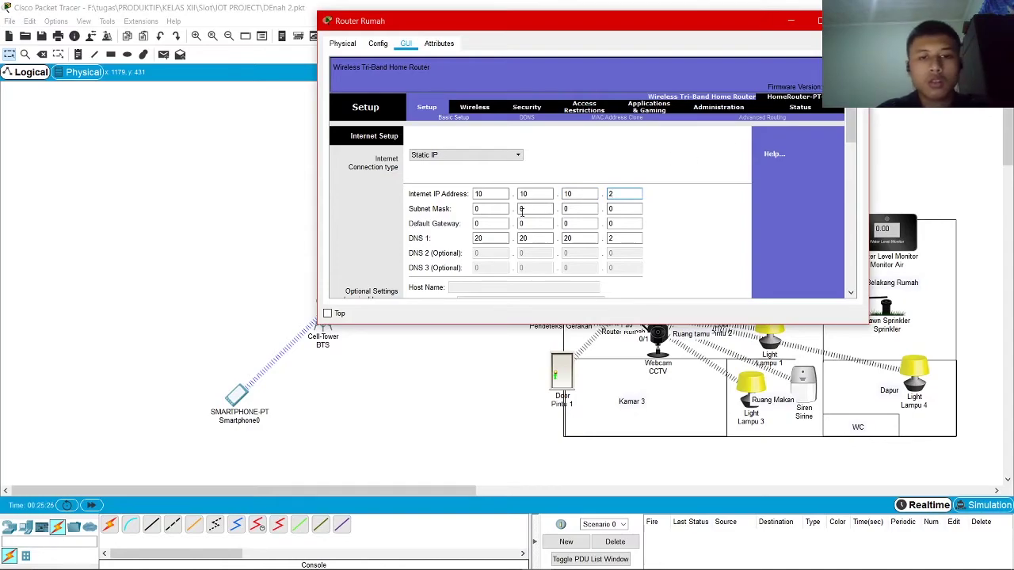
left_click(498, 210)
left_click(503, 209)
key("BackSpace")
type("255")
key("Tab")
left_click(498, 224)
key("BackSpace")
type("10")
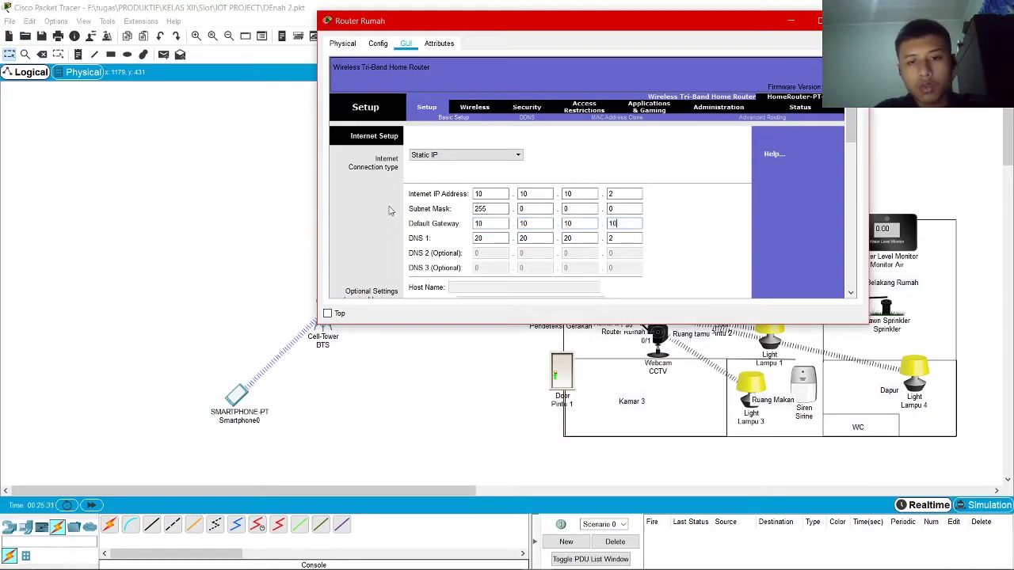
Check the basic wireless settings, then view the Wireless Security settings
scroll(745, 214, "down", 5)
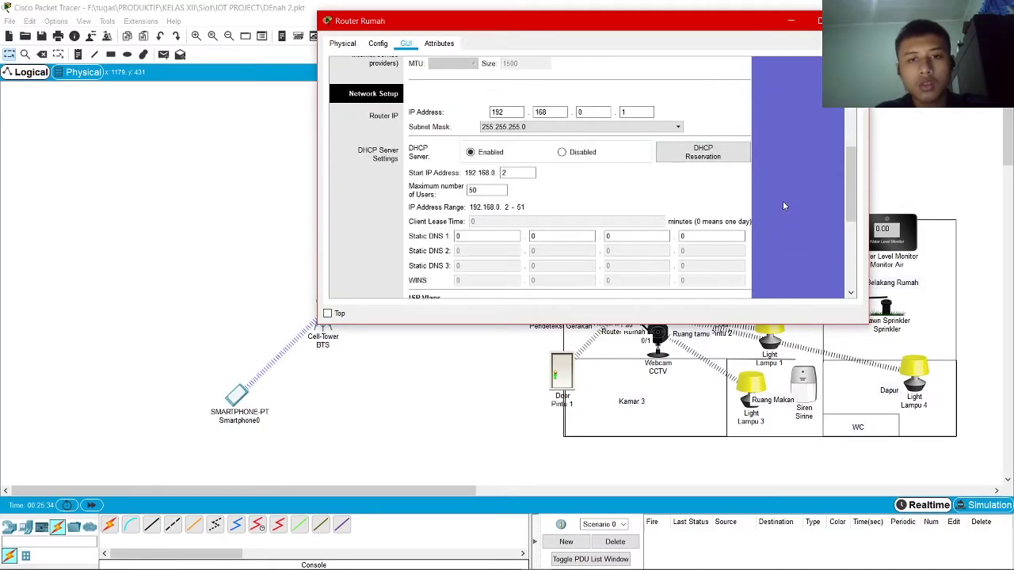
scroll(783, 206, "down", 5)
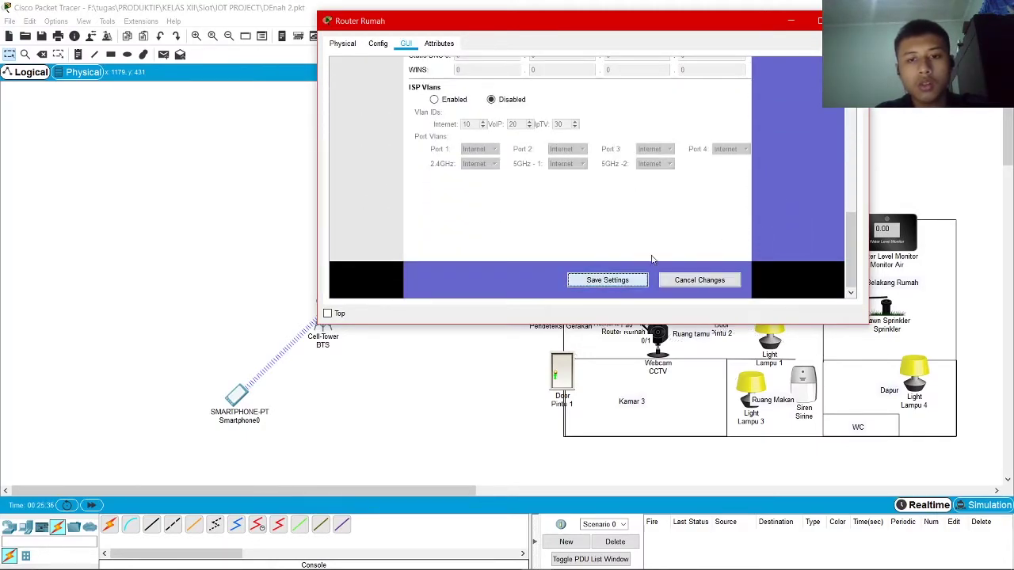
scroll(761, 214, "up", 5)
scroll(771, 214, "down", 5)
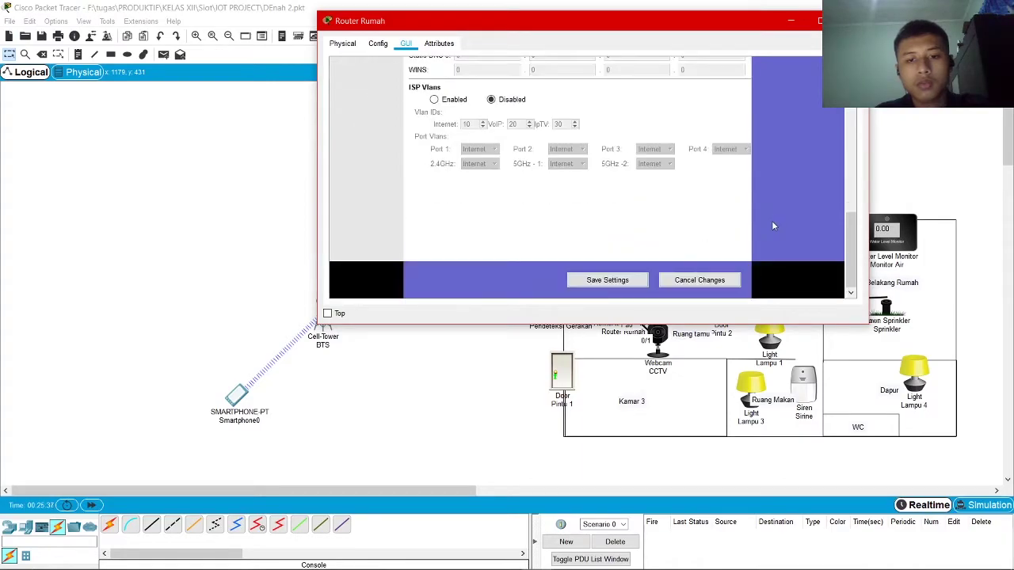
scroll(772, 221, "up", 10)
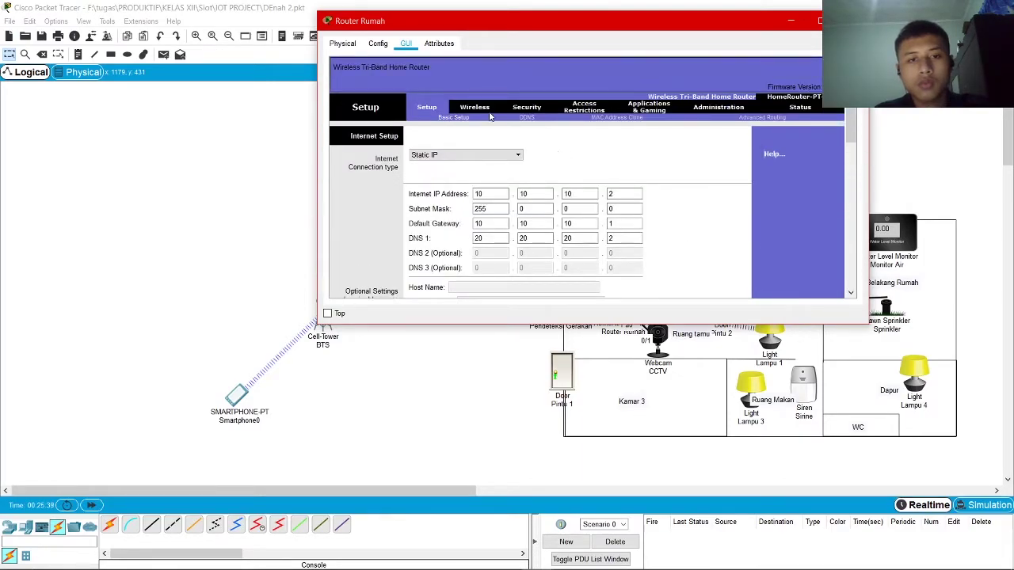
left_click(476, 107)
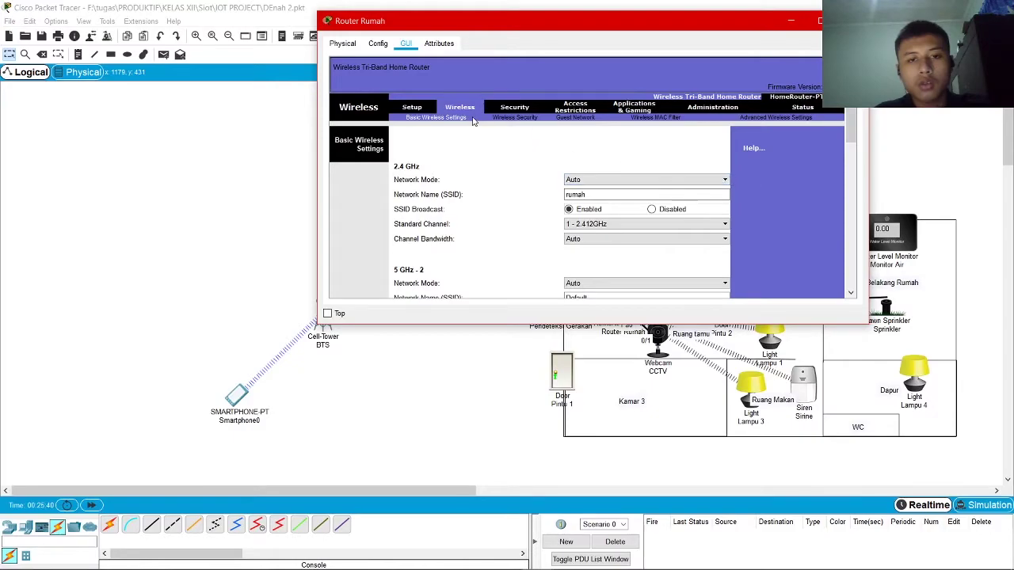
left_click(506, 118)
scroll(794, 201, "down", 8)
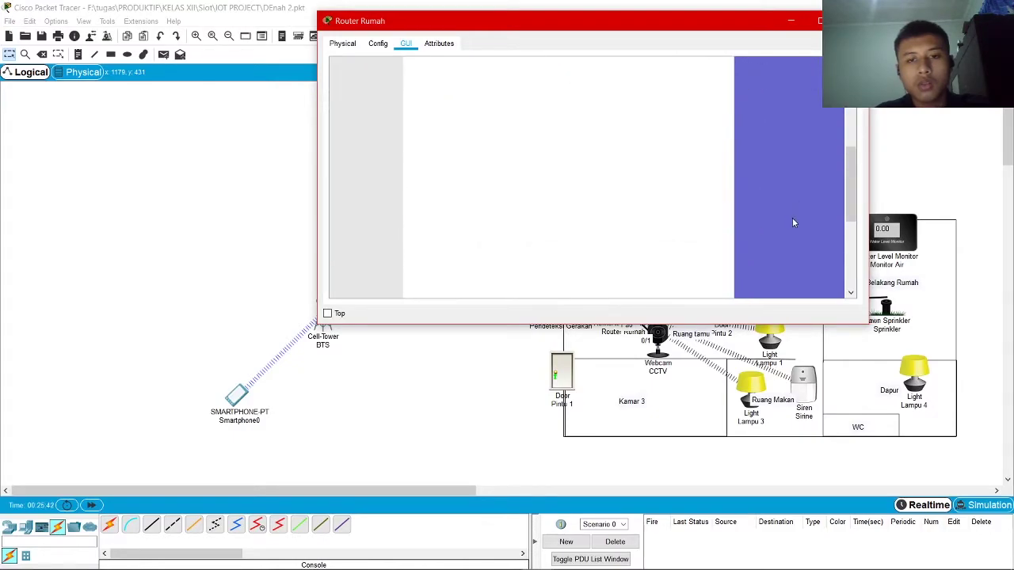
Close the router window and ping ISP X from Router Rumah
left_click(820, 21)
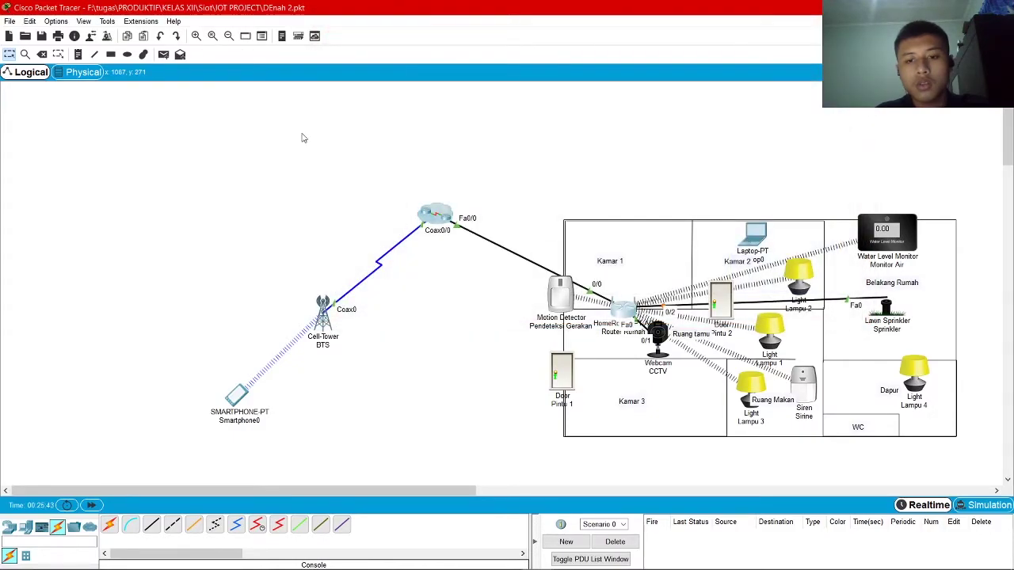
left_click(163, 54)
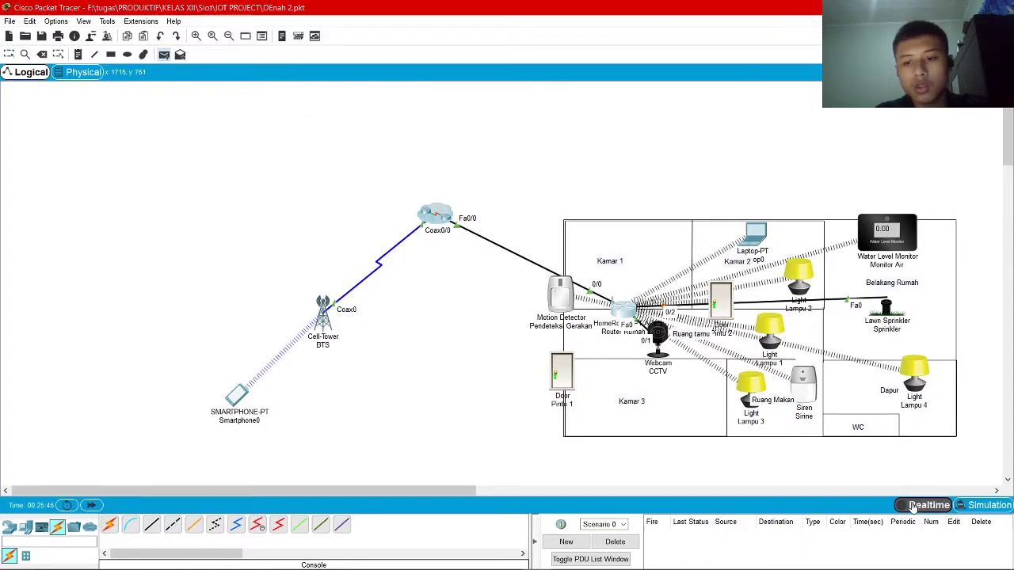
key("Escape")
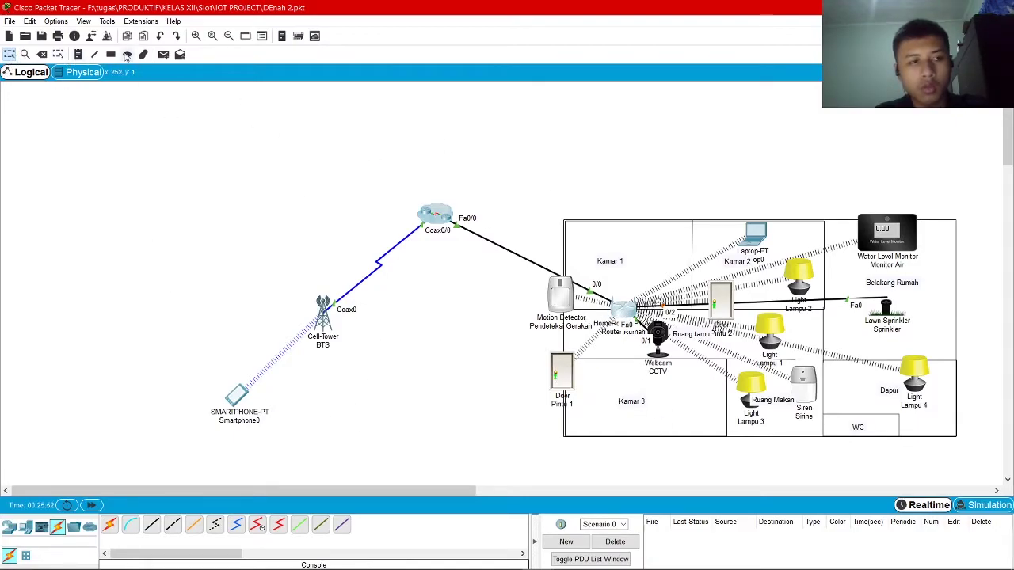
left_click(163, 53)
left_click(633, 312)
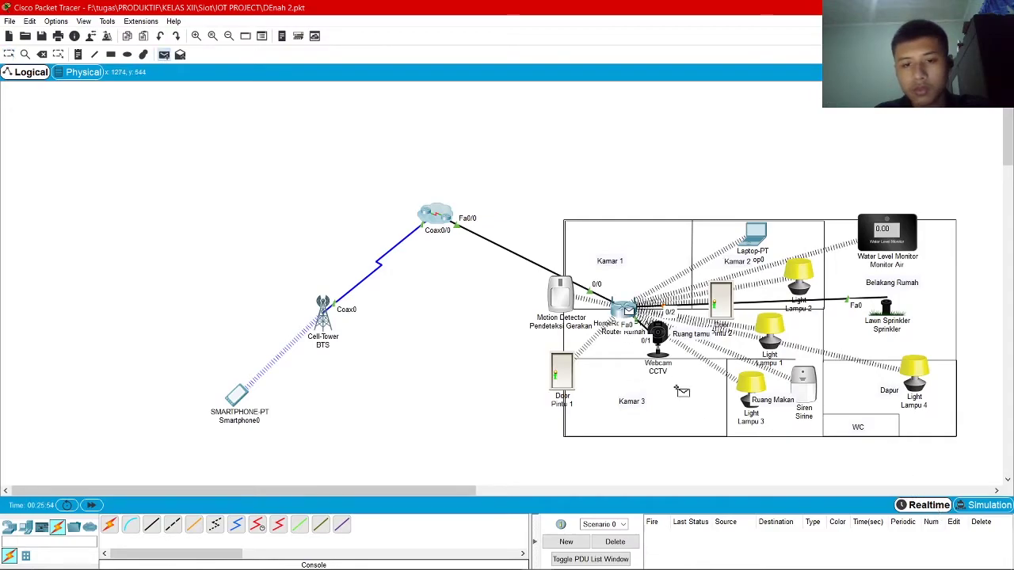
left_click(434, 215)
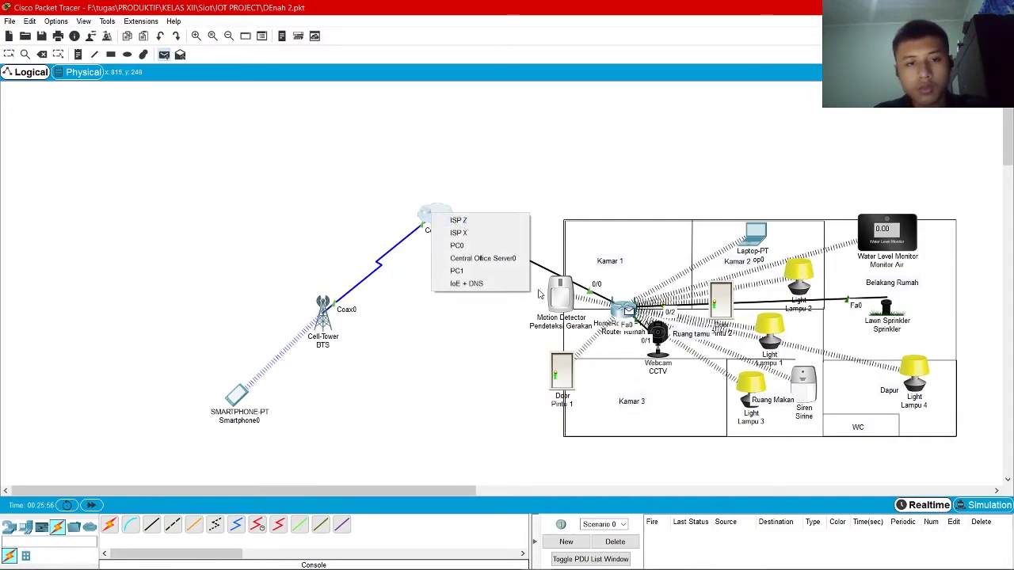
left_click(499, 232)
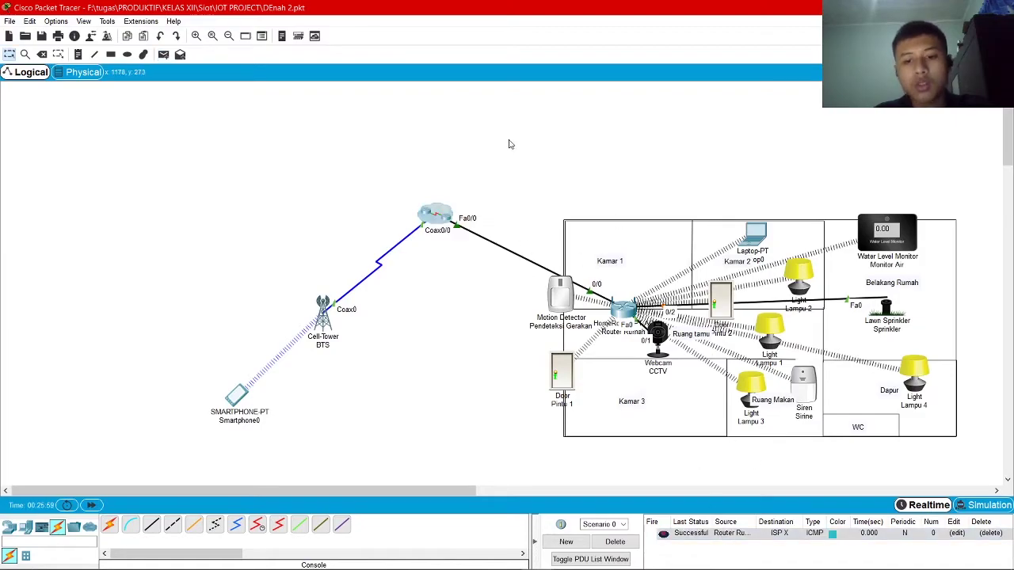
Ping Laptop0 from Router Rumah, clear results, then ping Router Rumah from Laptop0
left_click(163, 54)
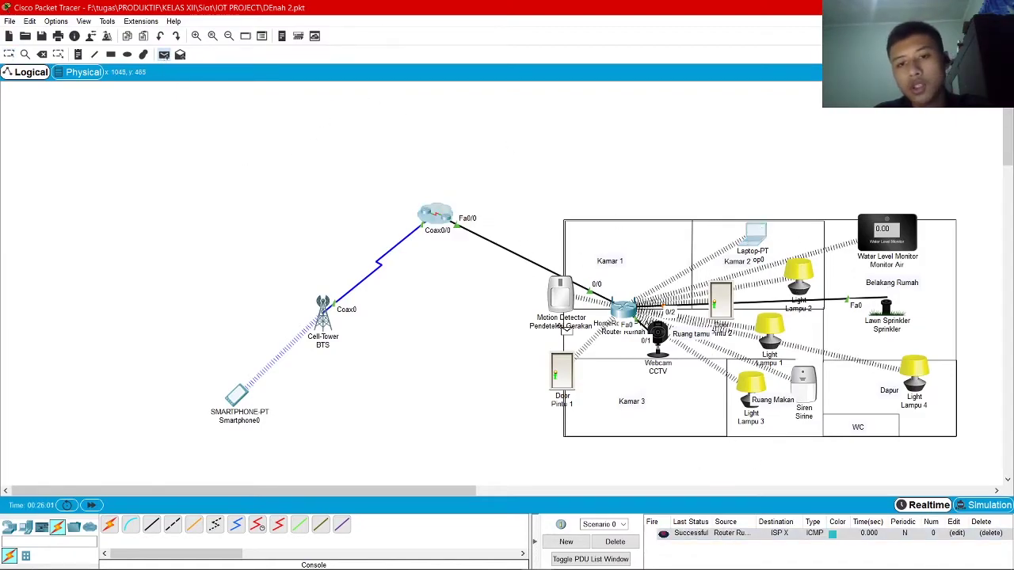
left_click(626, 311)
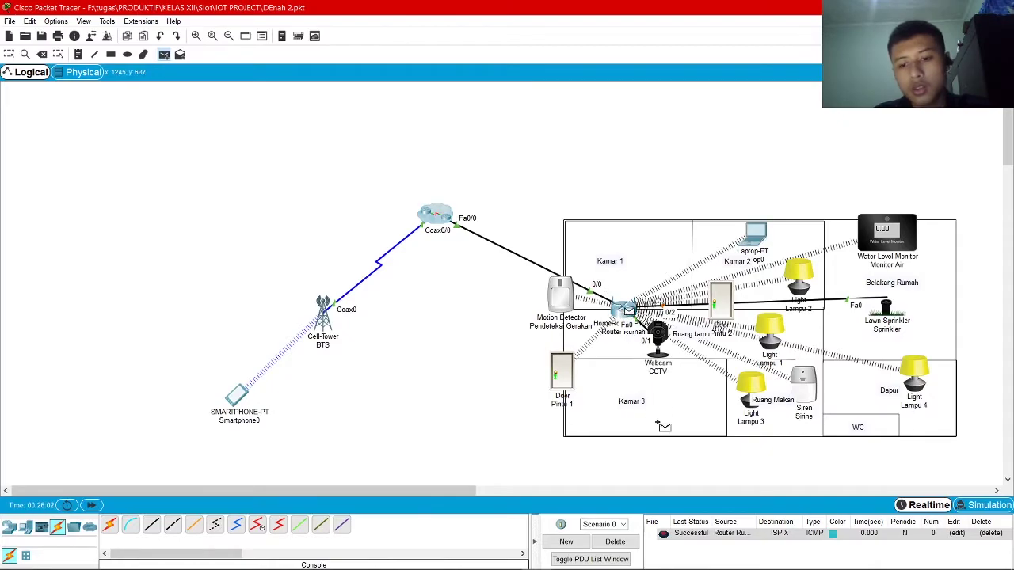
left_click(756, 234)
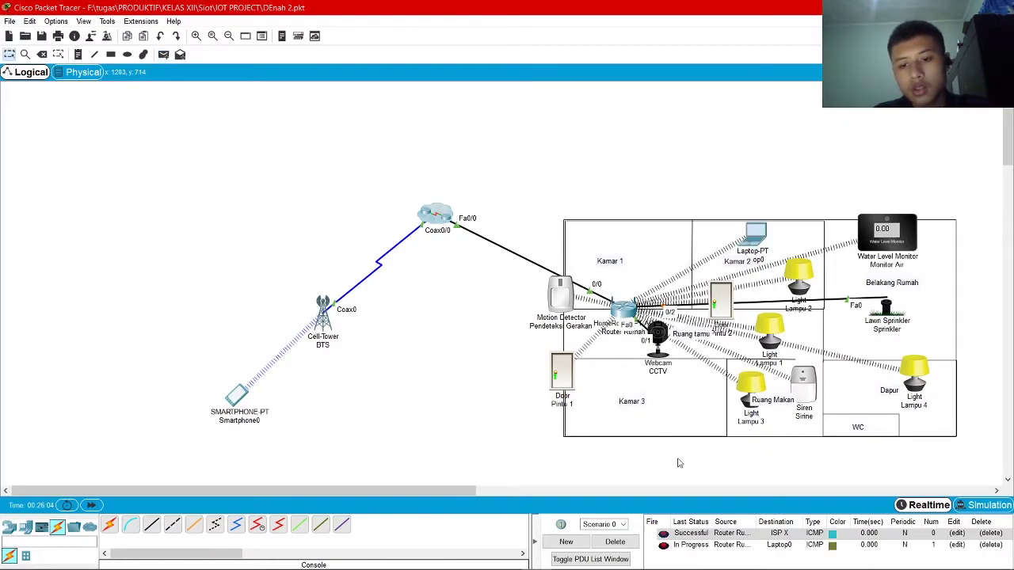
left_click(629, 541)
left_click(163, 54)
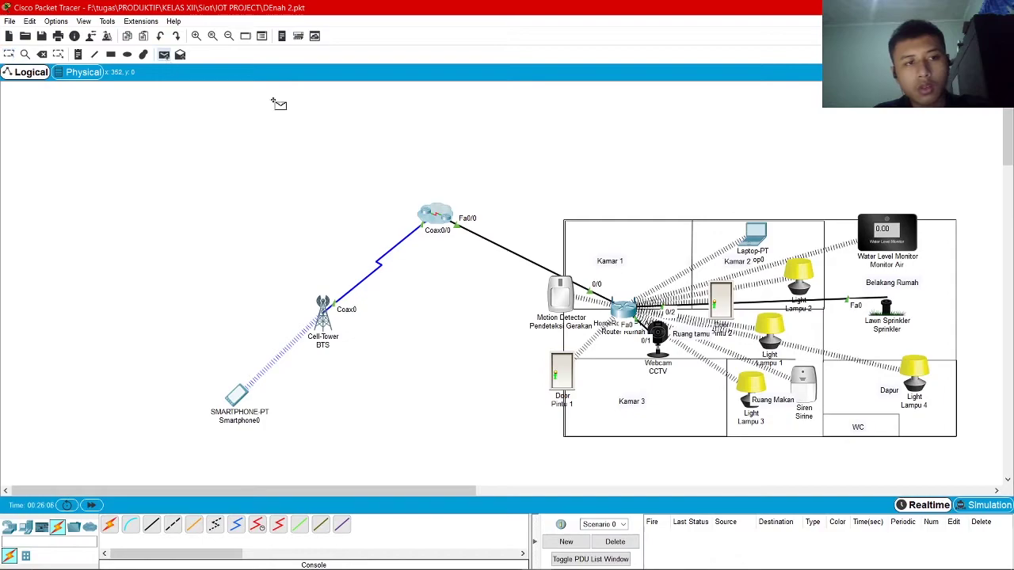
left_click(757, 234)
left_click(624, 311)
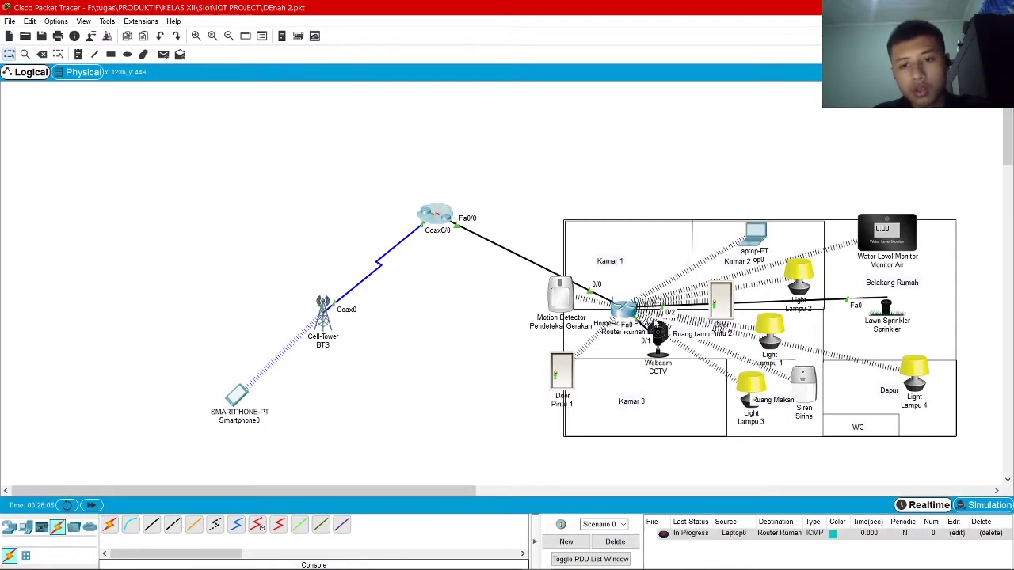
Ping ISP X from Router Rumah and from Laptop0, then clear the results
left_click(163, 54)
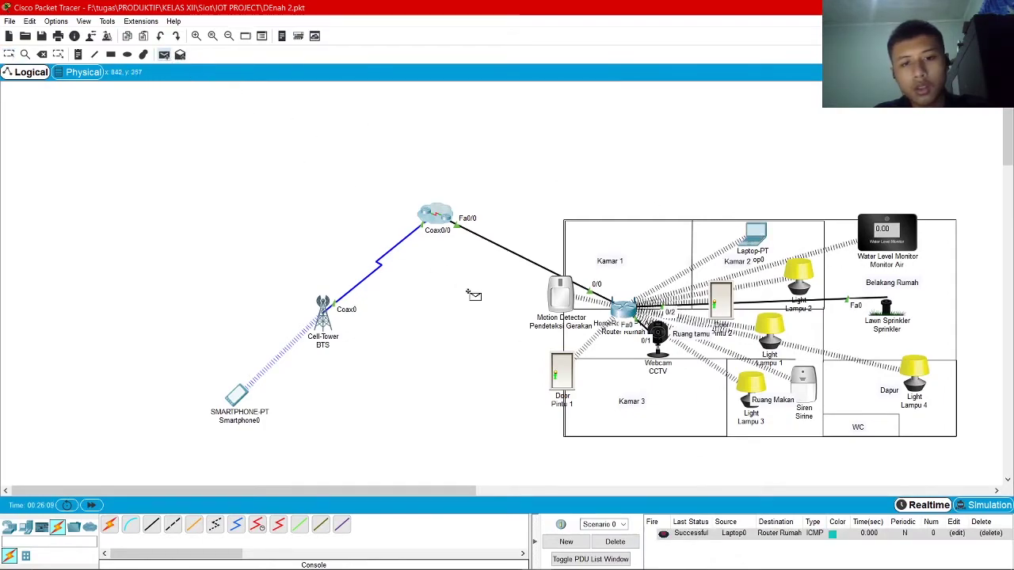
left_click(626, 310)
left_click(430, 212)
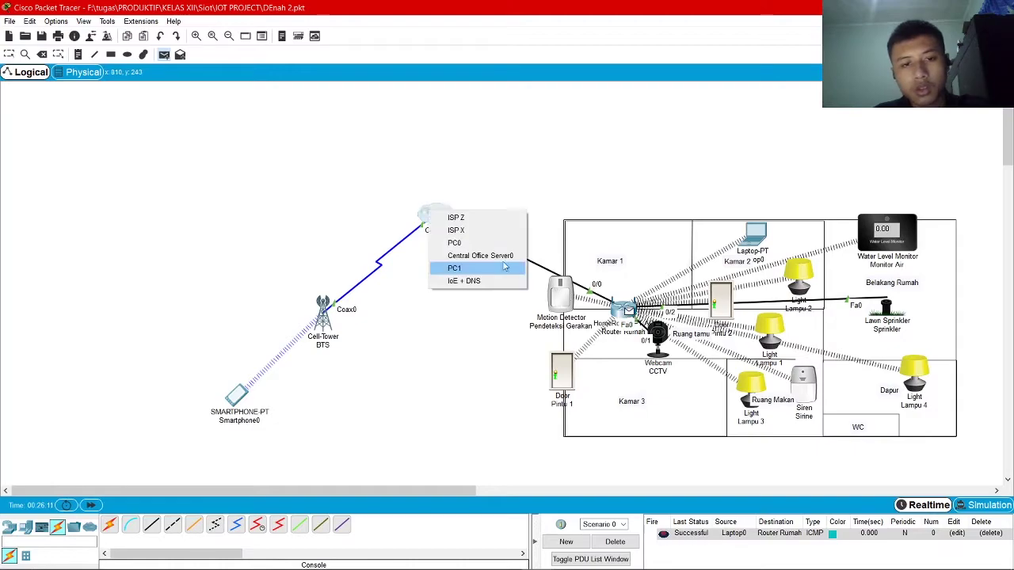
left_click(489, 230)
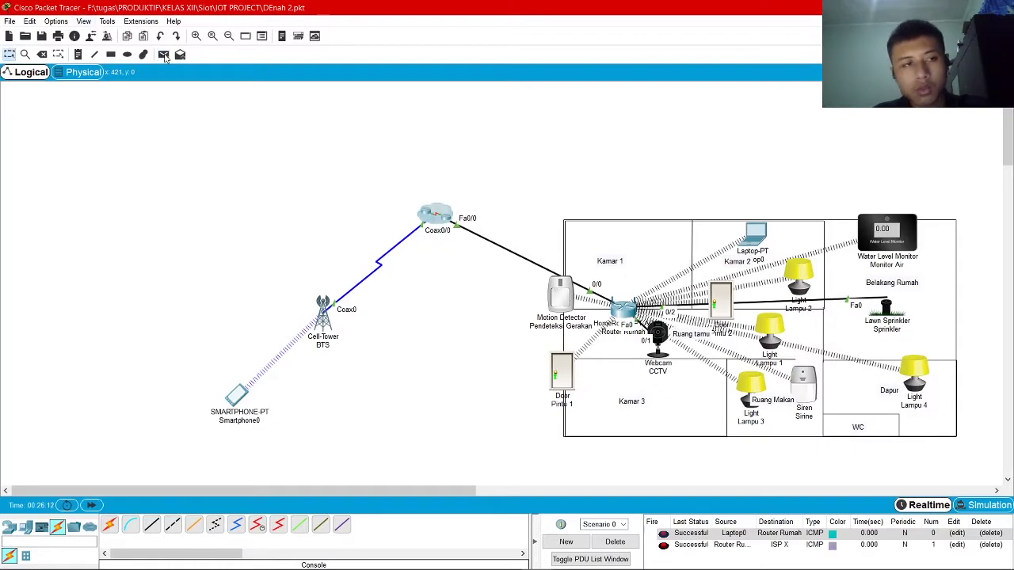
left_click(624, 310)
left_click(438, 215)
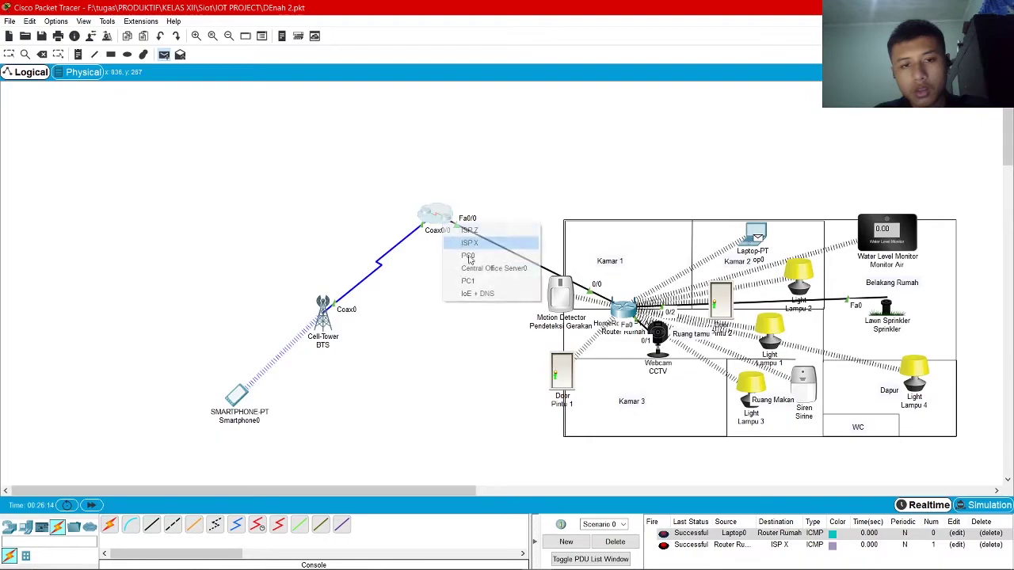
left_click(499, 243)
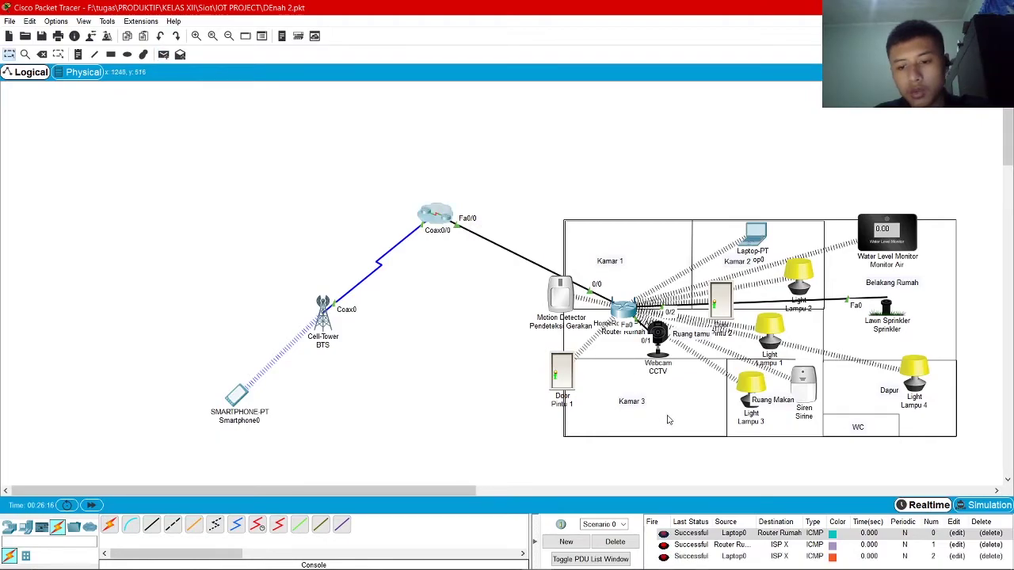
left_click(615, 542)
Ping the IoE + DNS server from Laptop0, then clear the results
left_click(164, 54)
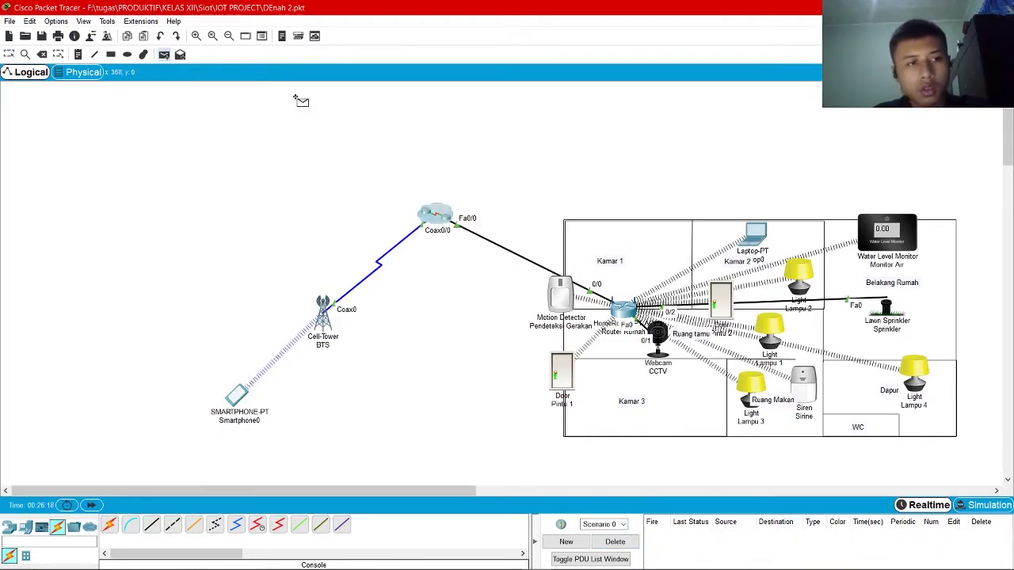
left_click(765, 247)
left_click(445, 220)
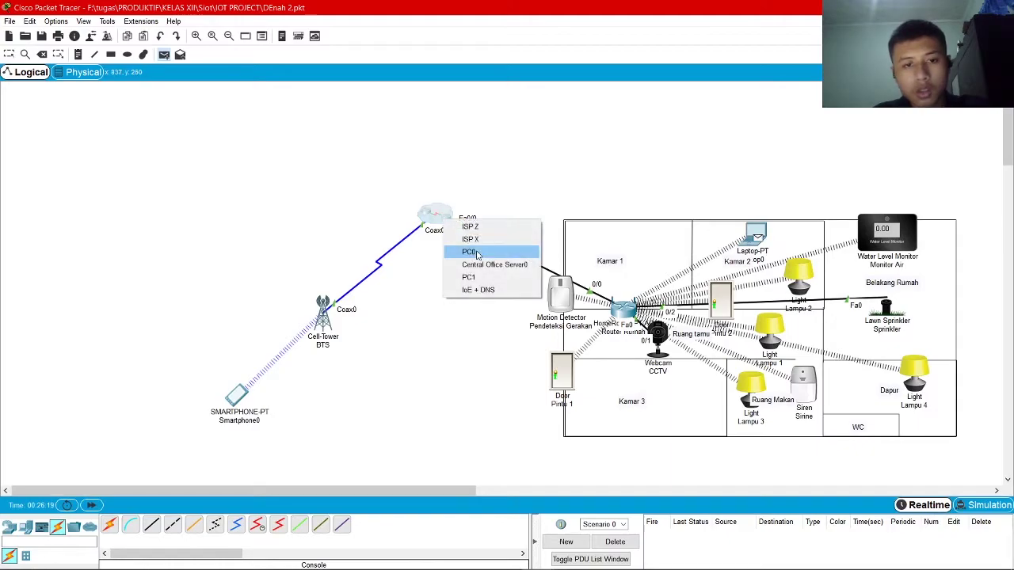
left_click(508, 290)
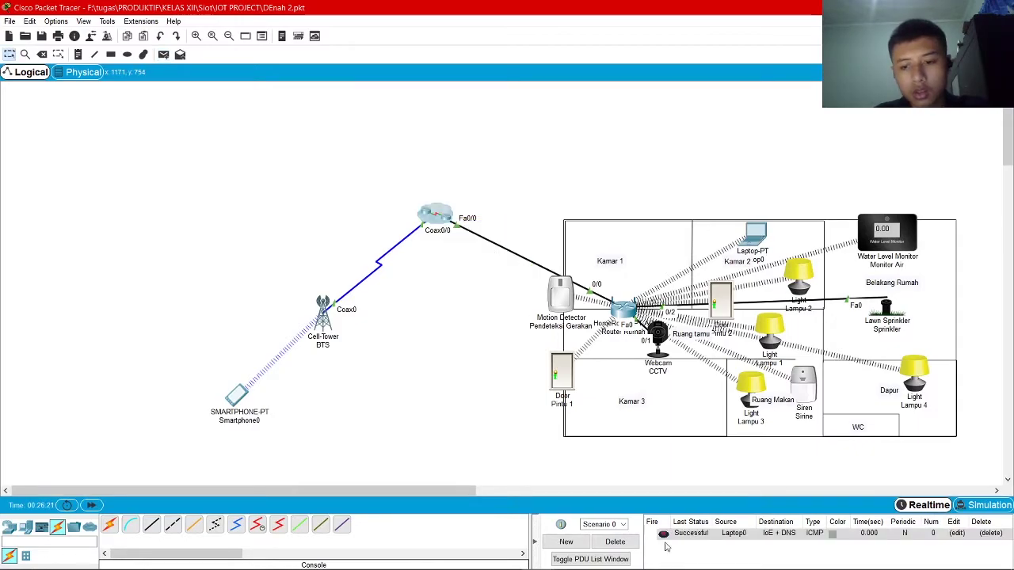
left_click(604, 541)
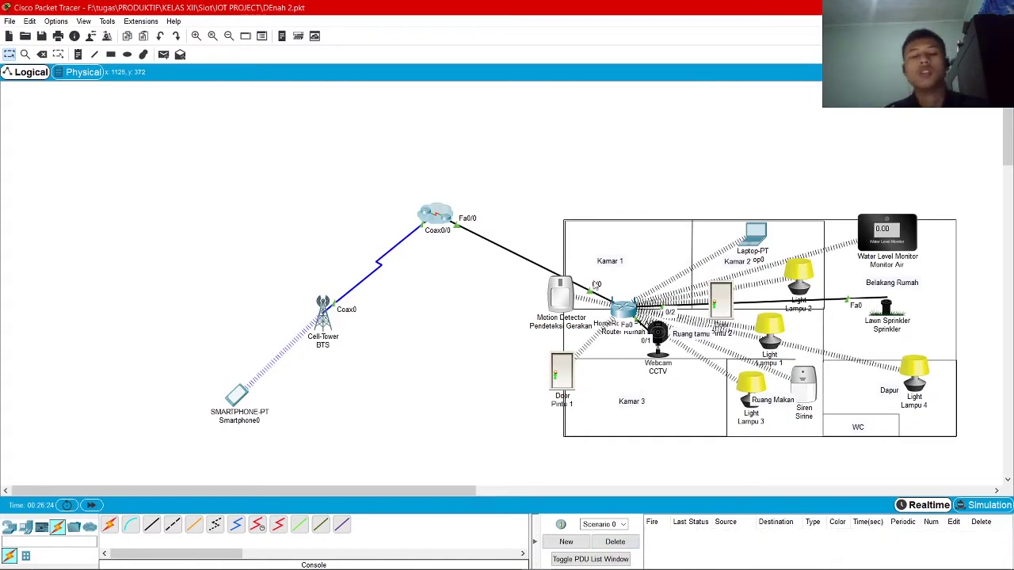
Open Laptop0 and briefly check its Command Prompt and Terminal at 9600 bps
left_click(755, 234)
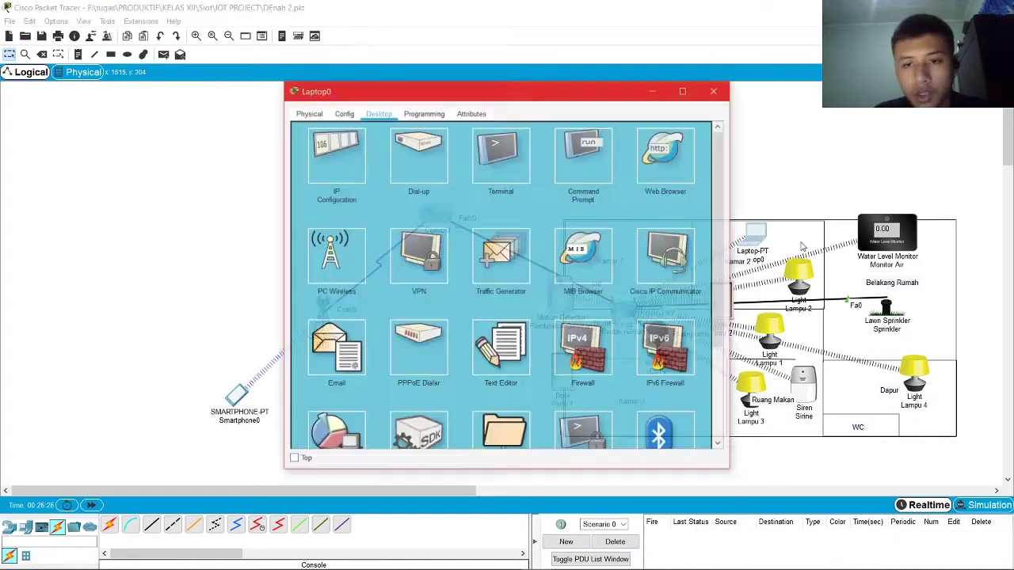
left_click(583, 147)
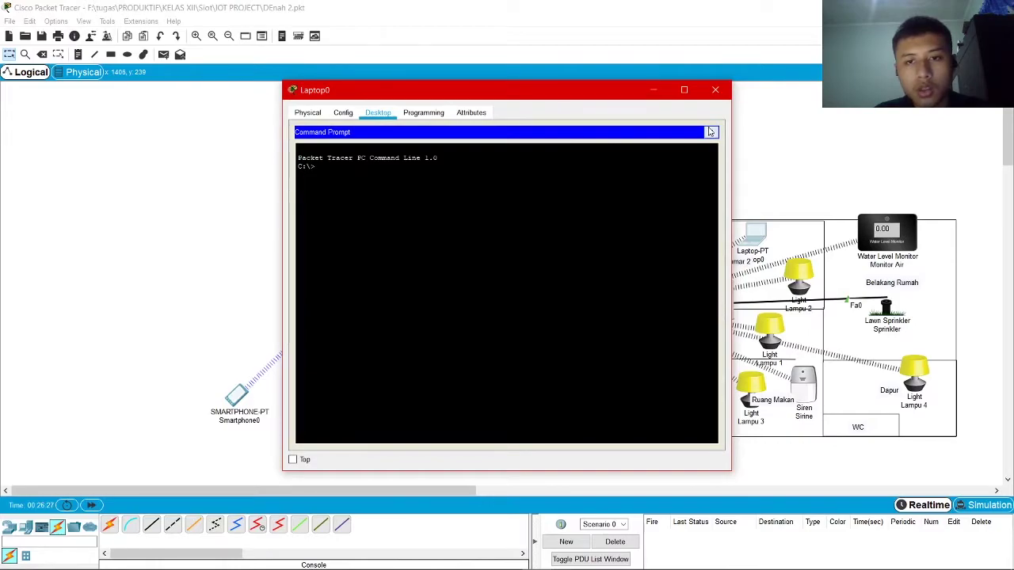
left_click(712, 132)
left_click(499, 154)
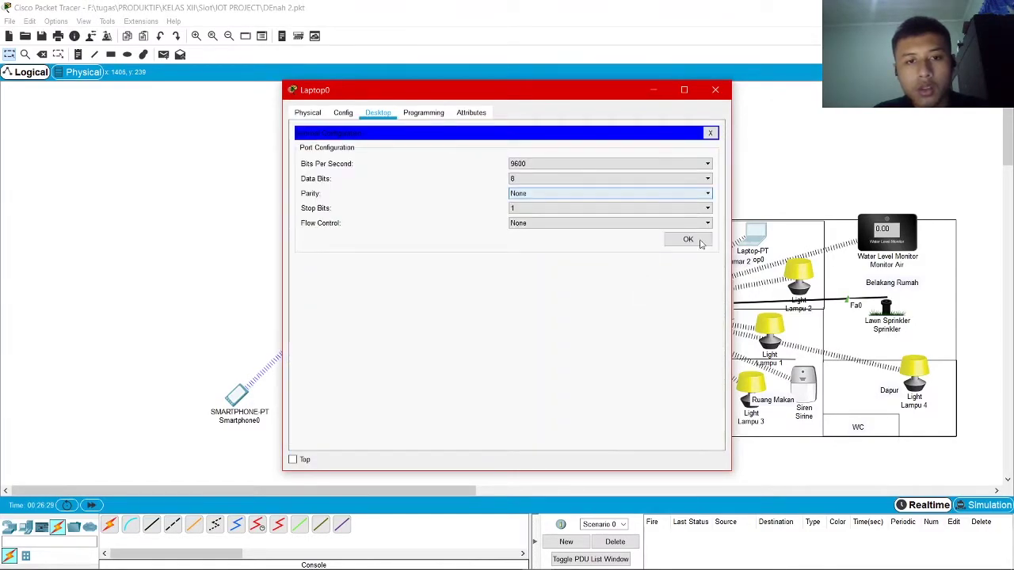
left_click(685, 239)
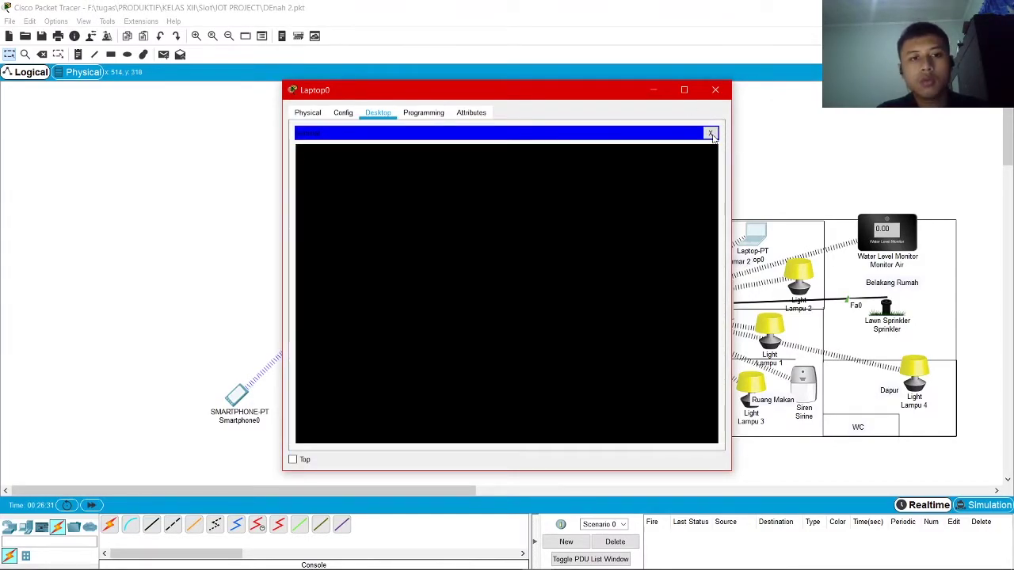
left_click(710, 133)
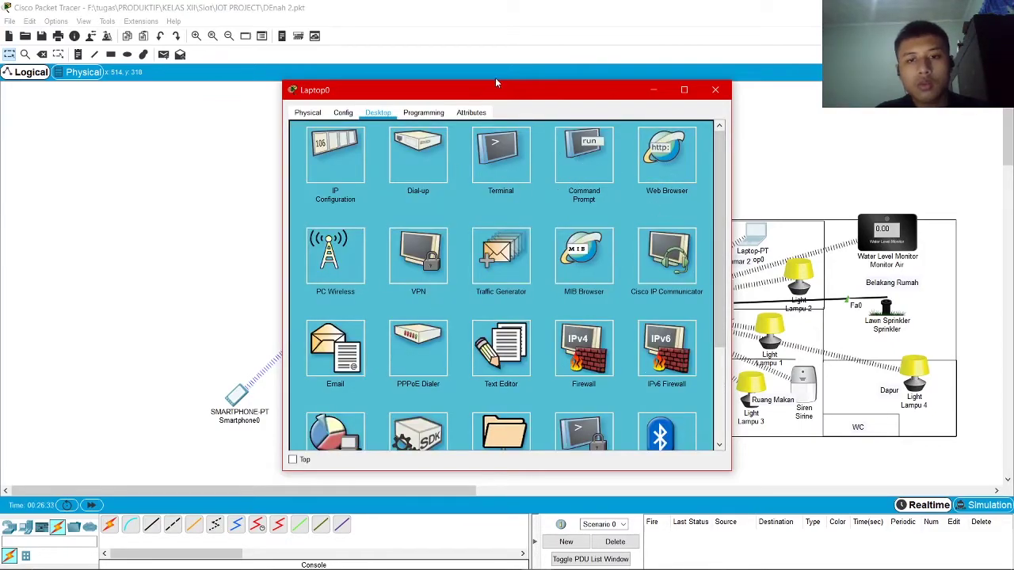
Load the rumahku.id page in Laptop0's web browser
left_click_drag(499, 84, 456, 54)
double_click(486, 8)
left_click(459, 106)
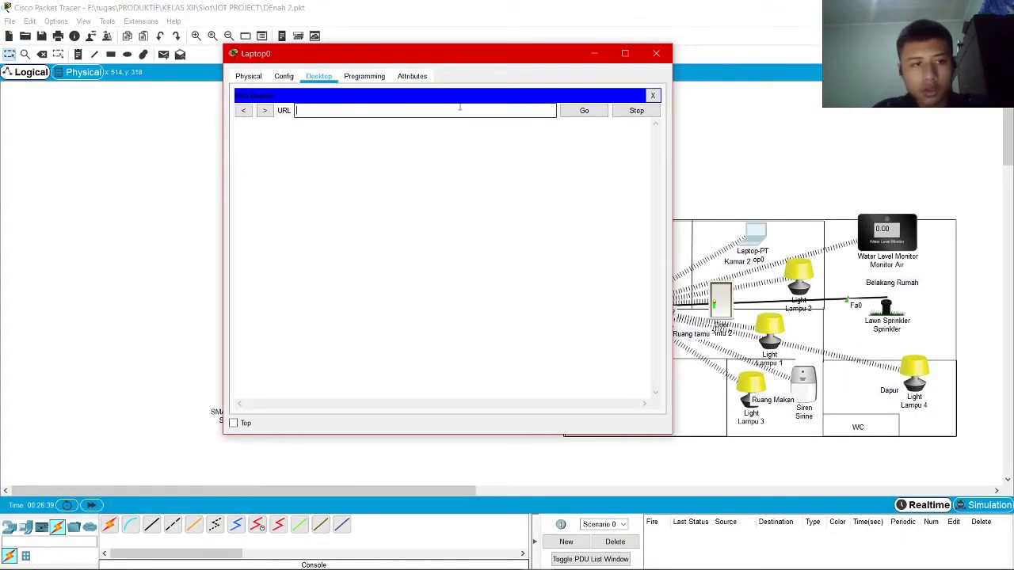
left_click_drag(440, 55, 366, 48)
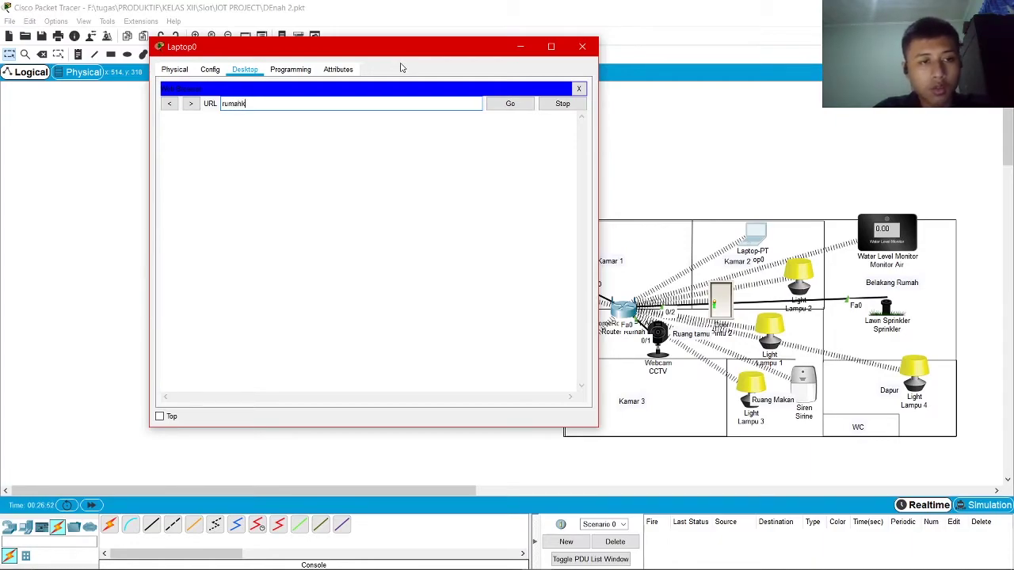
type("id")
key("Return")
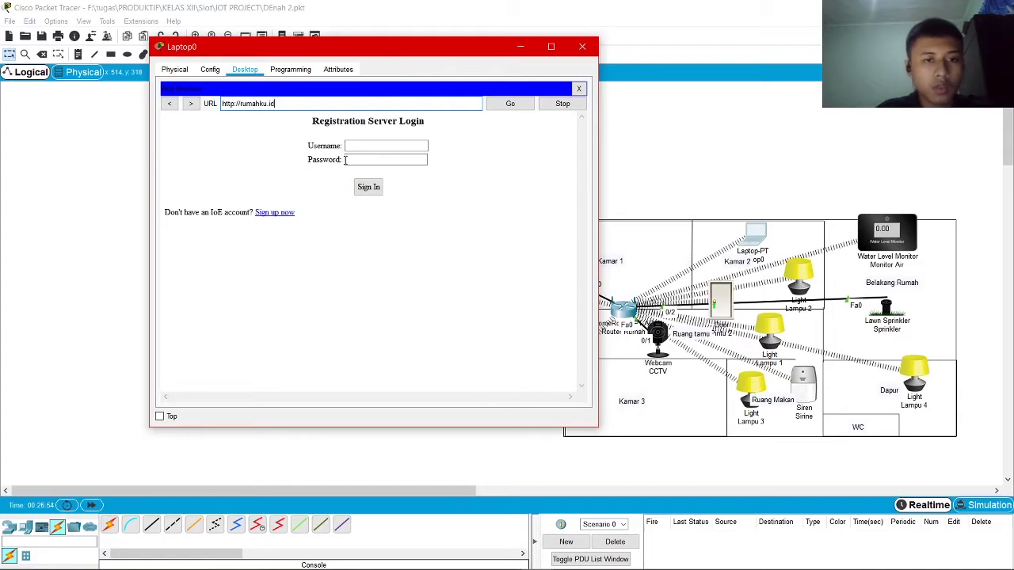
left_click_drag(354, 51, 454, 37)
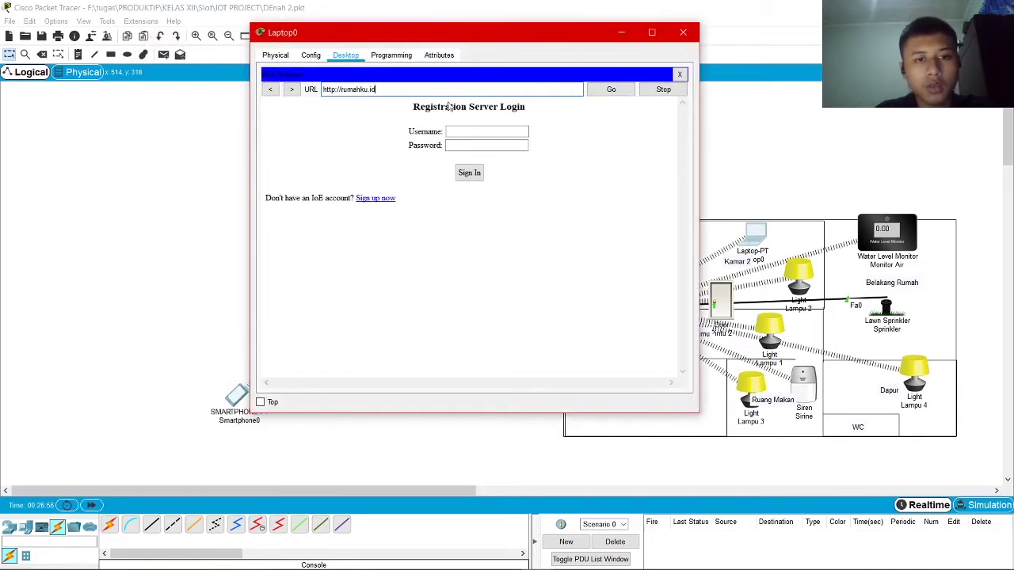
Sign up for an IoT server account with a username and password, then return to the topology
left_click(387, 198)
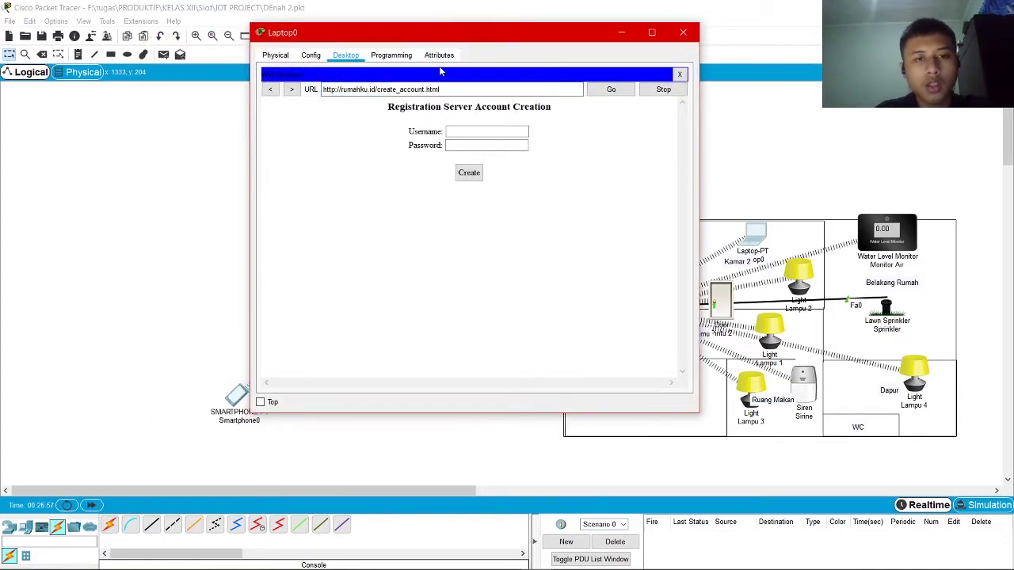
left_click_drag(491, 48, 448, 90)
left_click(430, 174)
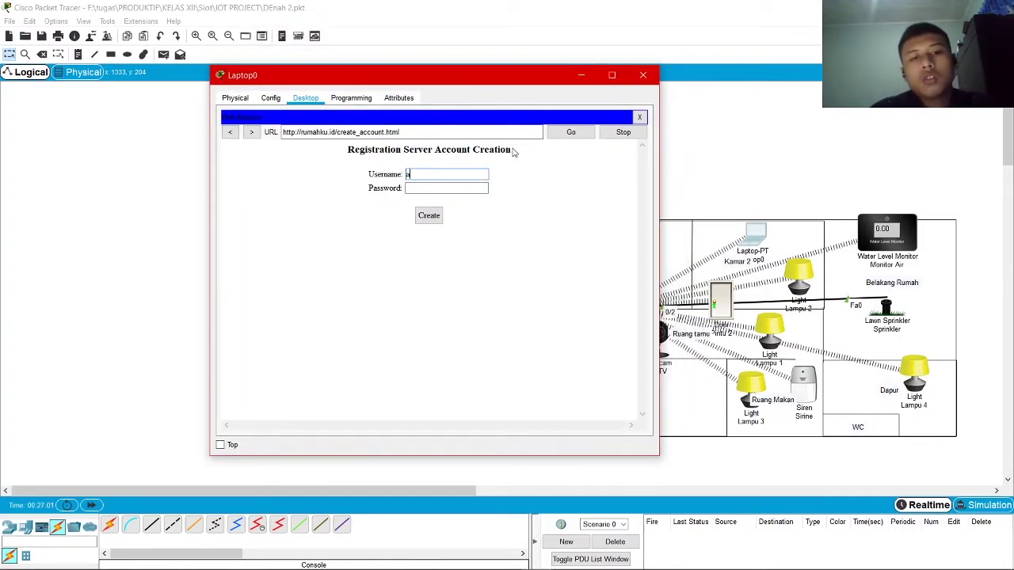
type("admin")
key("Tab")
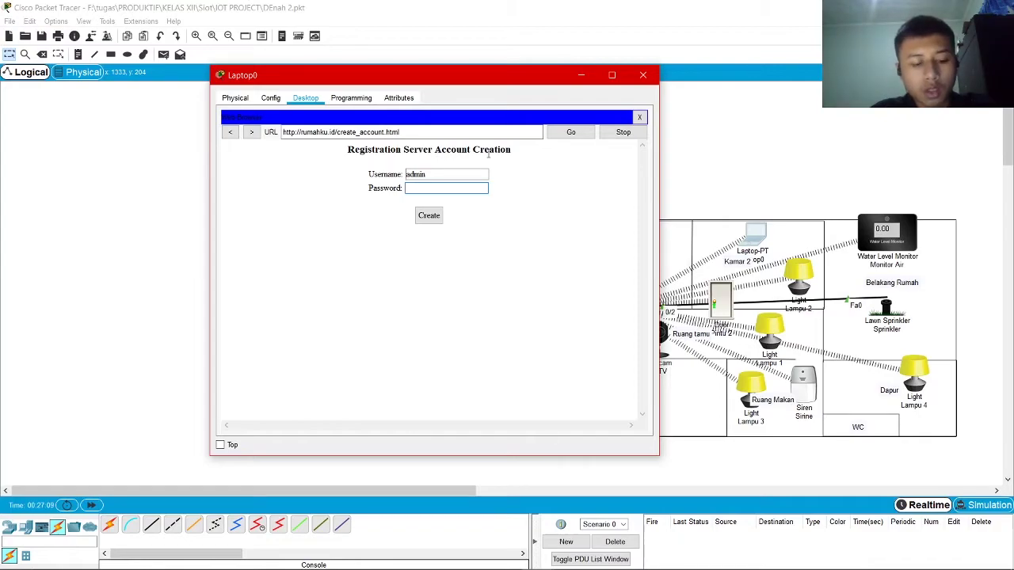
type("admin")
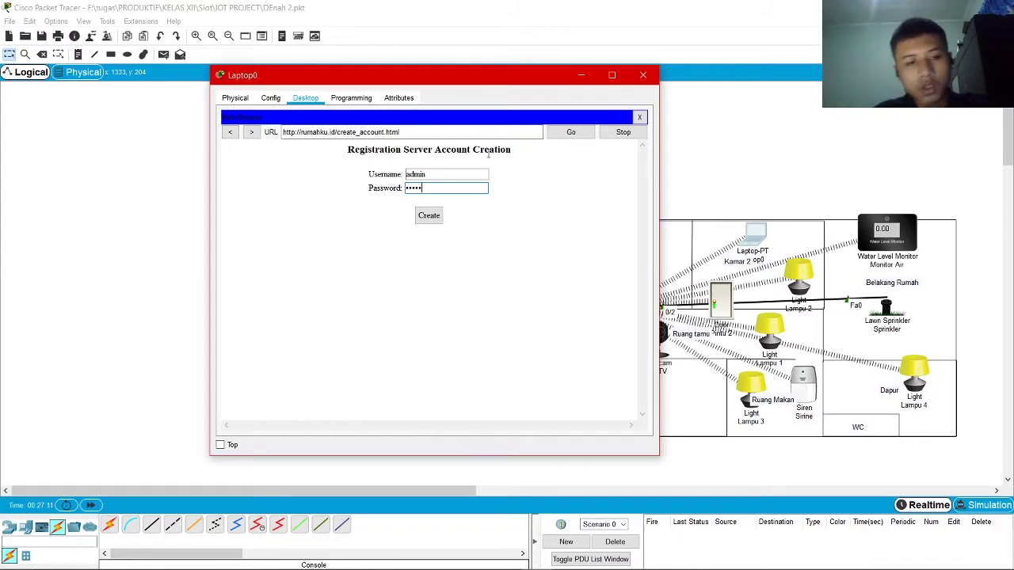
left_click(429, 215)
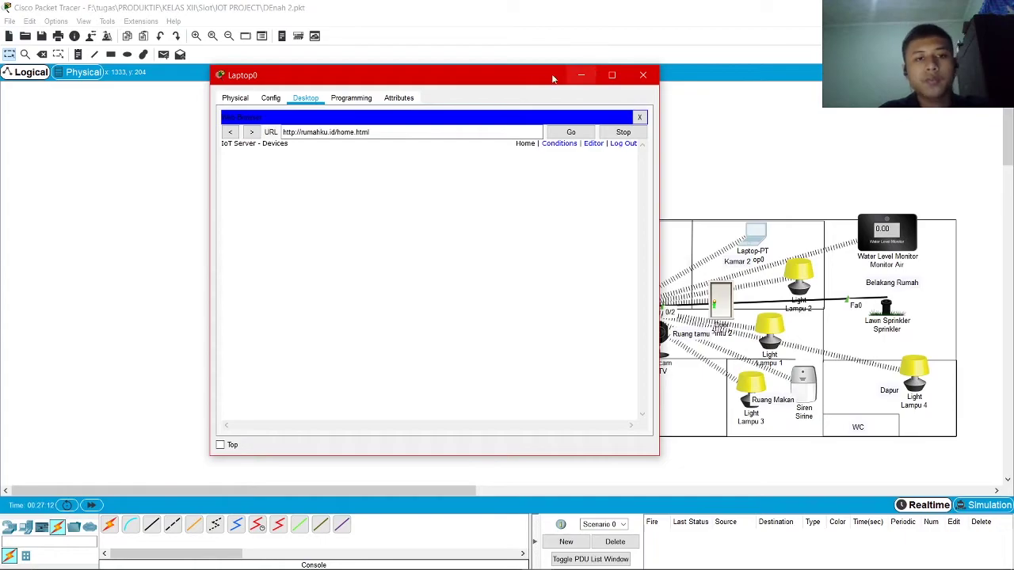
left_click_drag(453, 79, 327, 41)
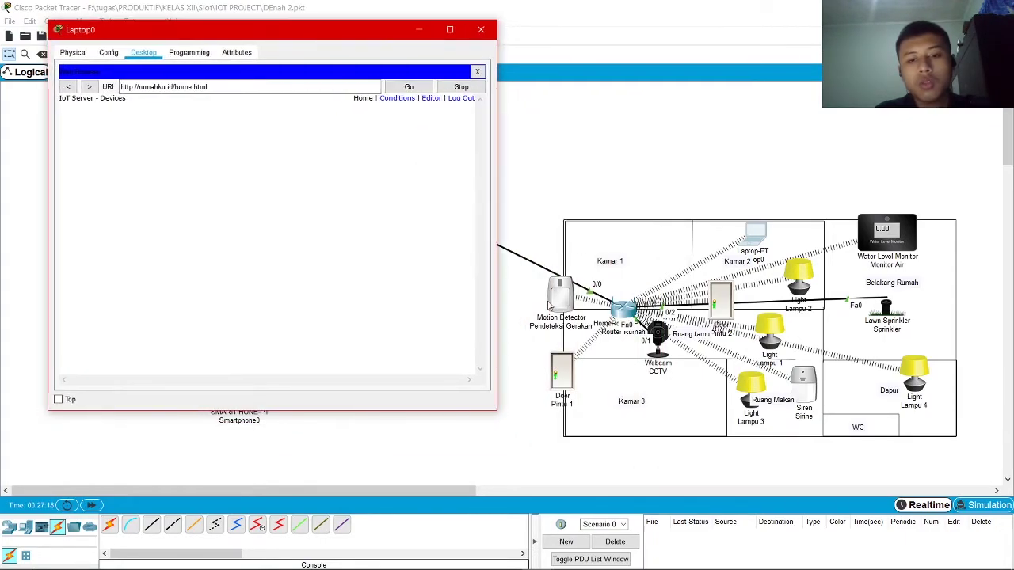
left_click(561, 304)
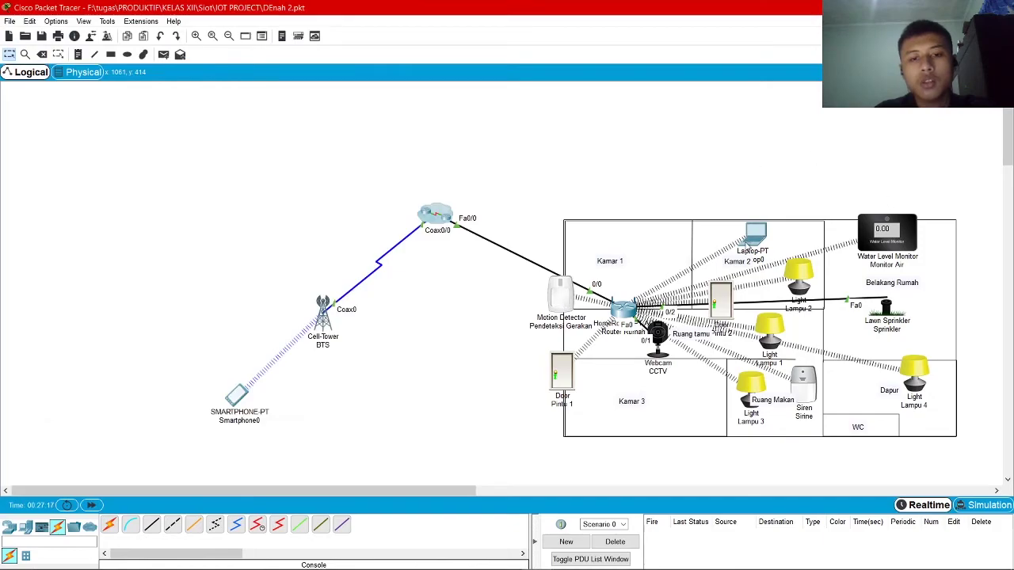
Set the Pendeteksi Gerakan motion detector's IoT Server option to Remote Server
left_click(560, 295)
left_click(362, 107)
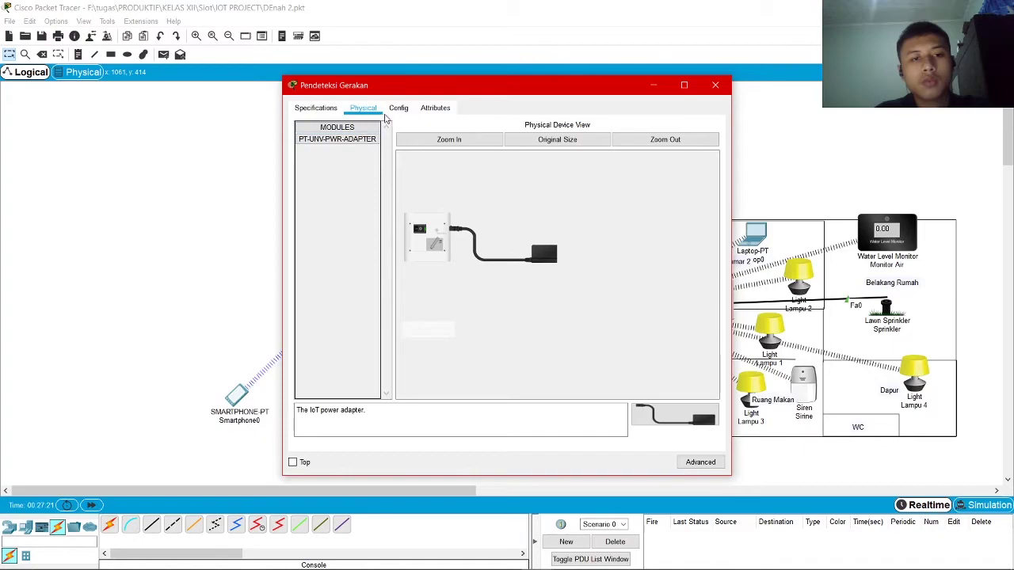
left_click(398, 107)
left_click(419, 384)
scroll(446, 379, "down", 1)
left_click(446, 378)
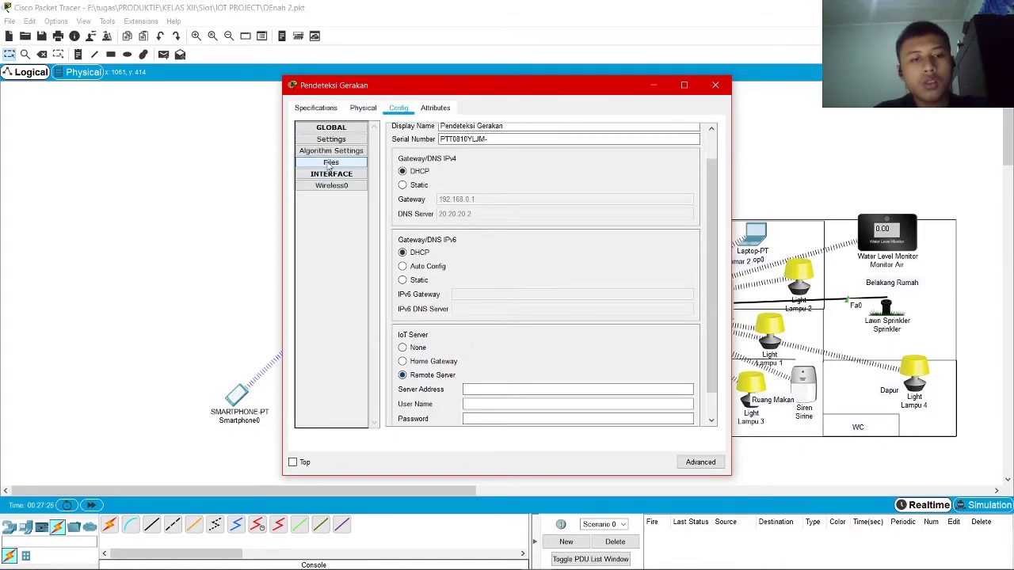
scroll(526, 362, "down", 1)
left_click(527, 362)
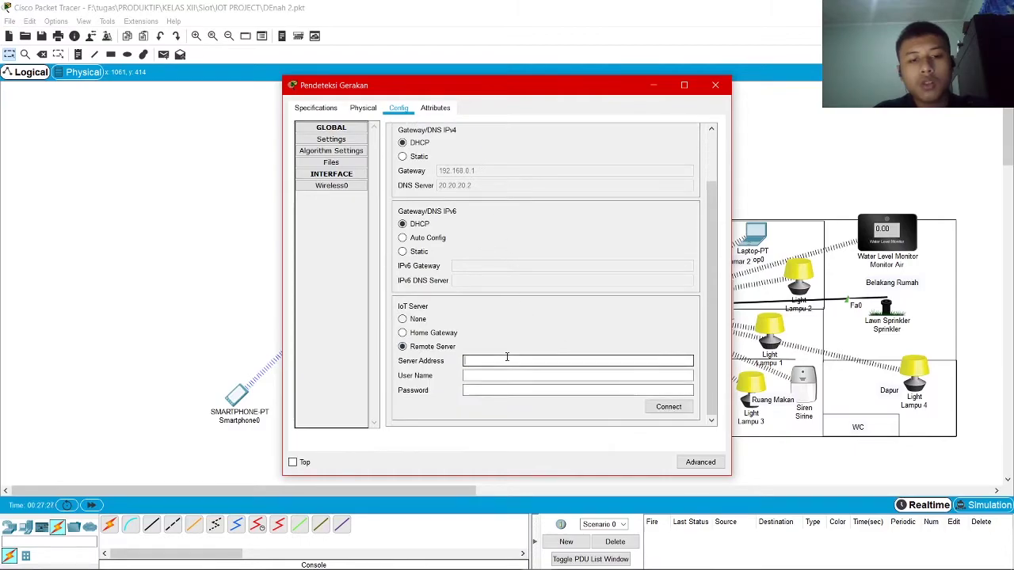
left_click(422, 320)
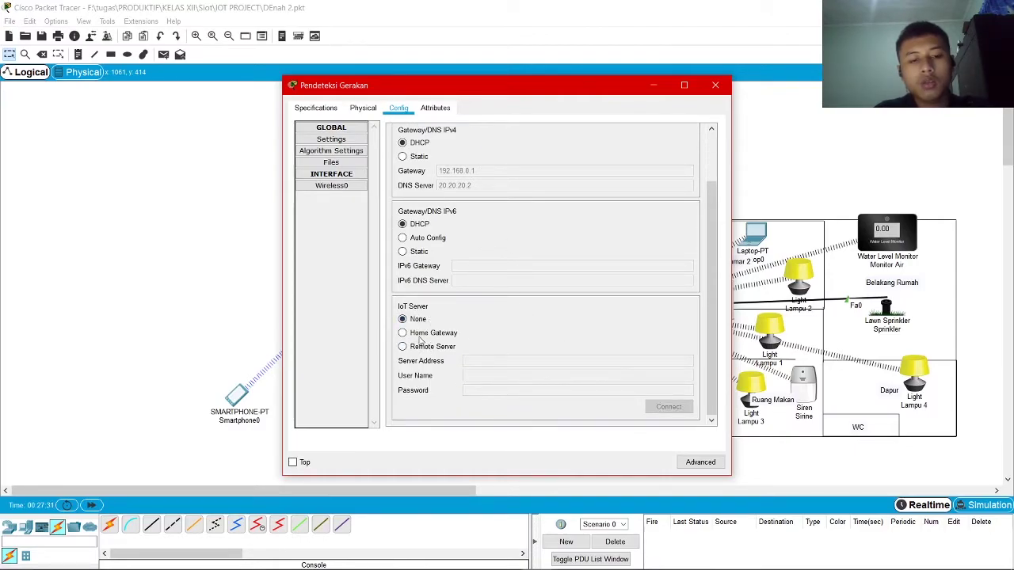
left_click(434, 348)
scroll(474, 339, "up", 1)
scroll(475, 352, "down", 1)
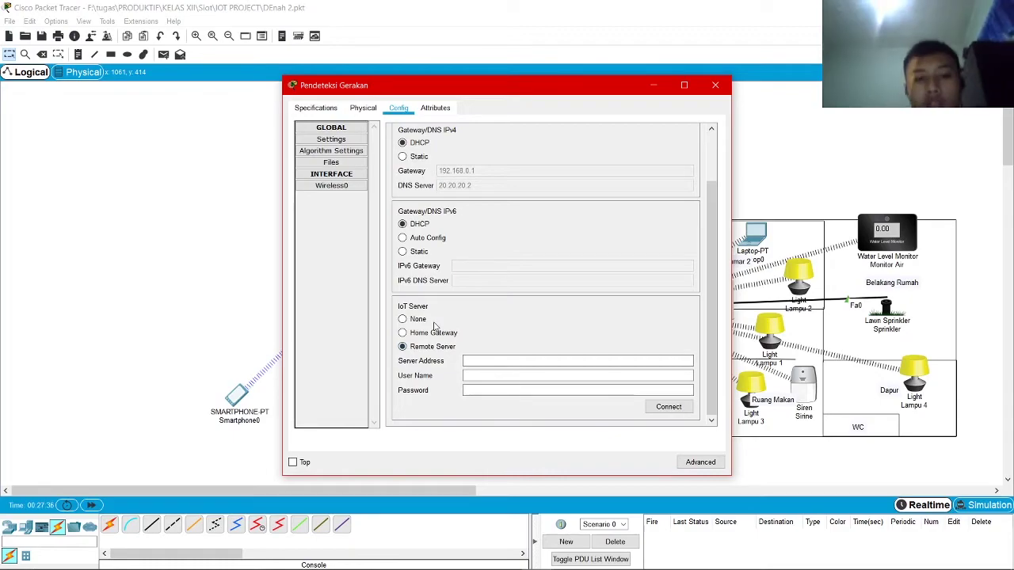
Enter server 20.20.20.2 with the account's username and password, and connect
left_click(516, 360)
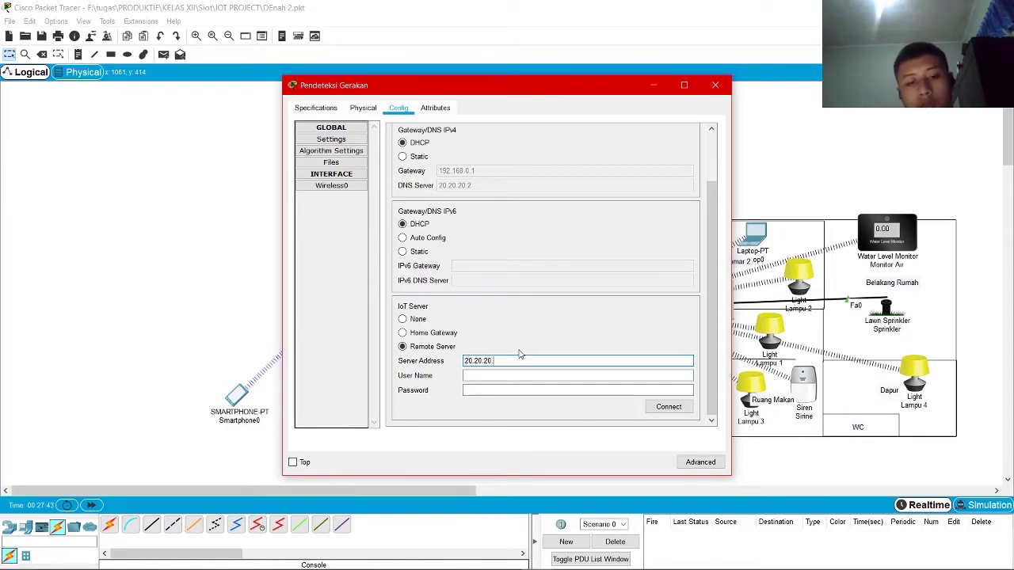
key("Tab")
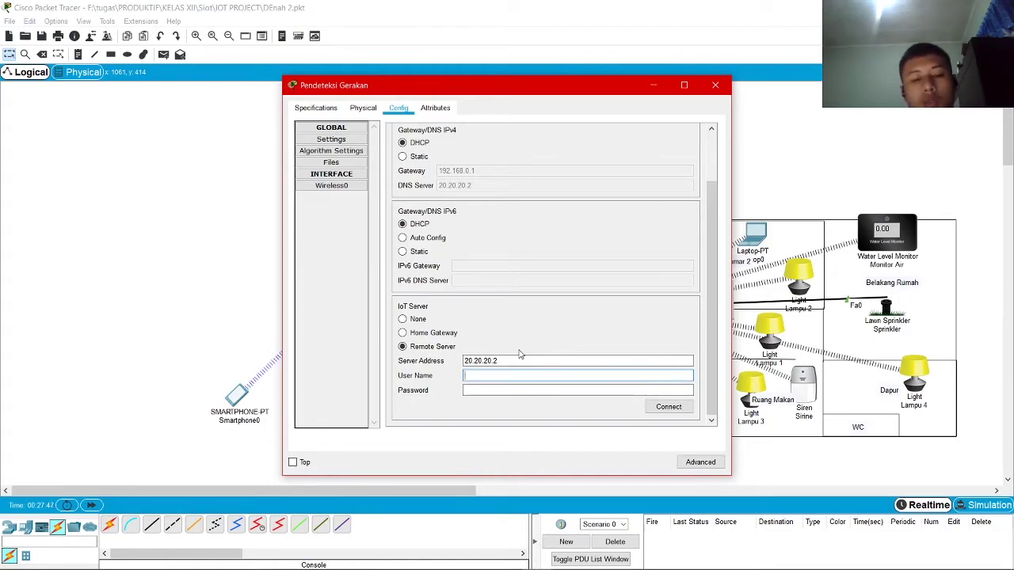
key("Tab")
type("12345")
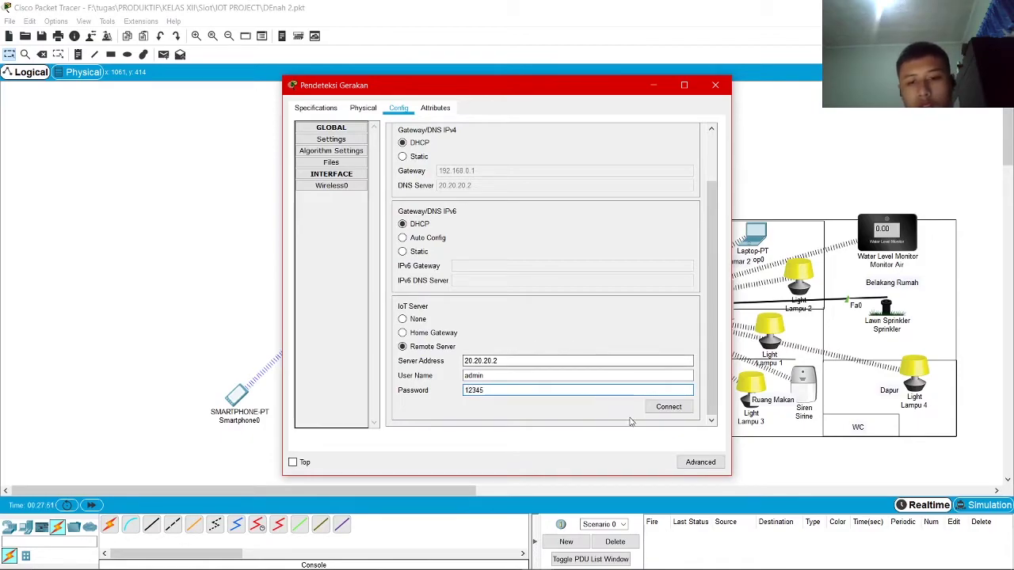
left_click(681, 408)
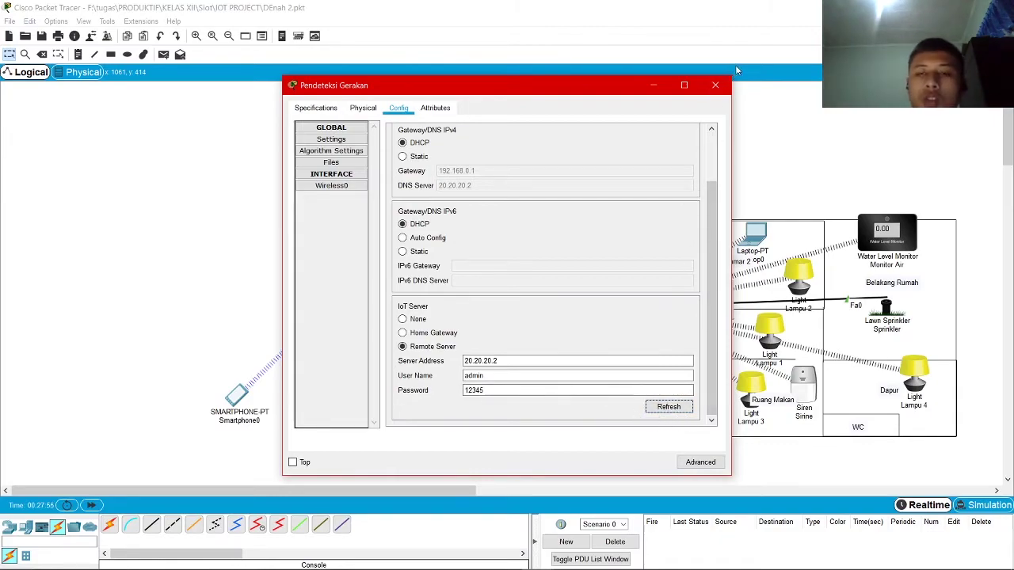
left_click(715, 85)
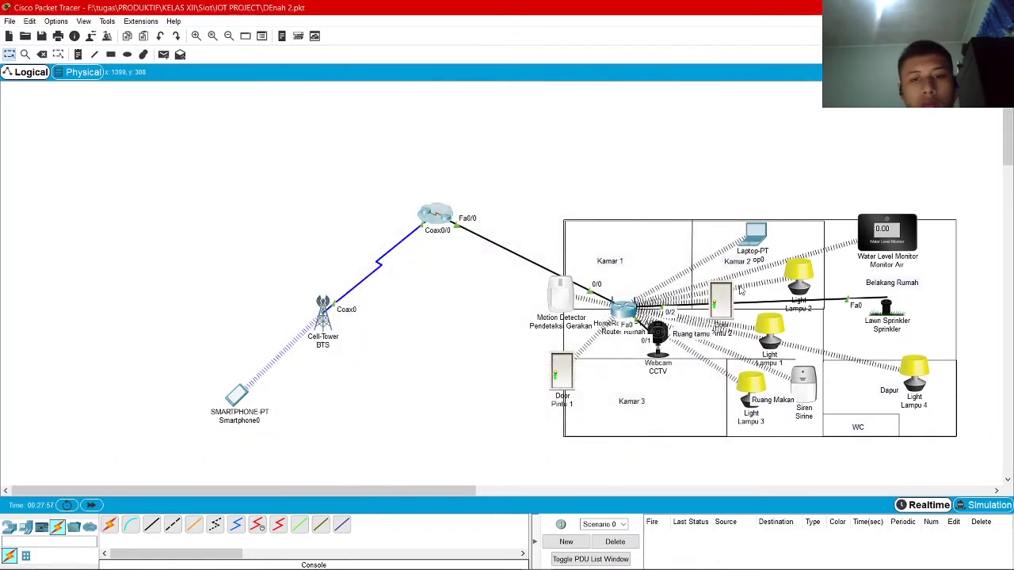
Confirm the motion detector appears on Laptop0's IoT Server page, then minimize the laptop
left_click(754, 232)
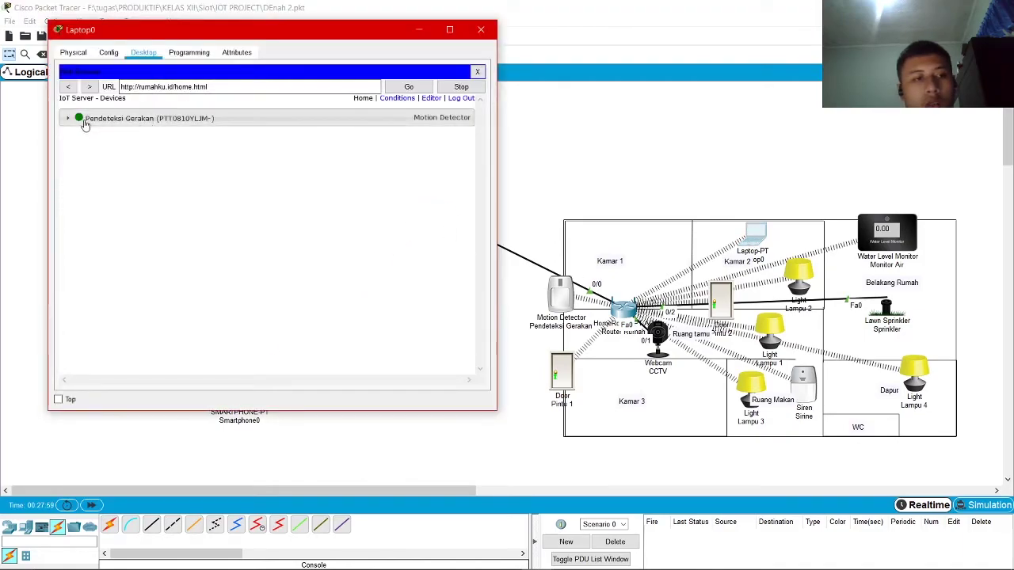
left_click(68, 121)
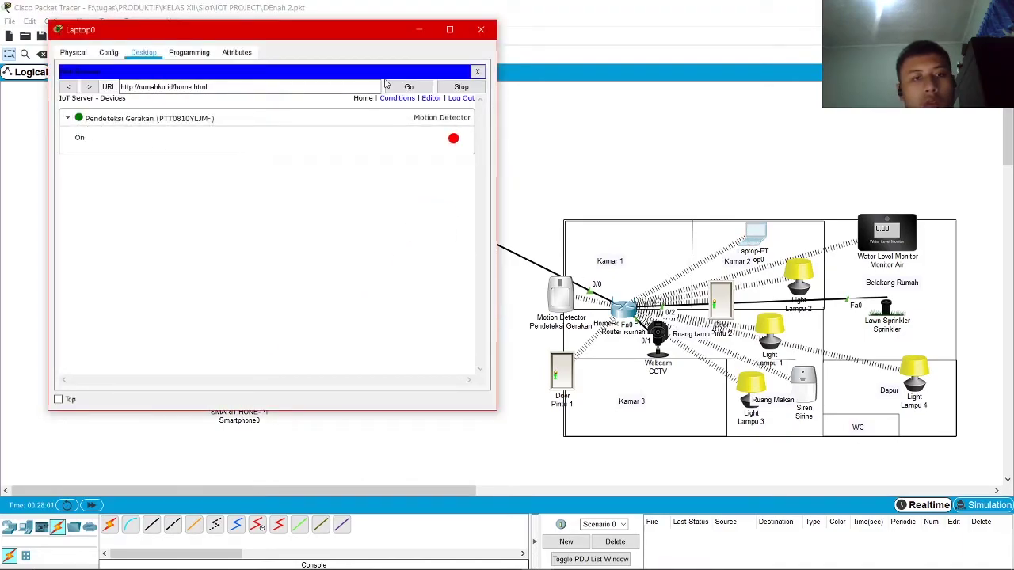
left_click(418, 30)
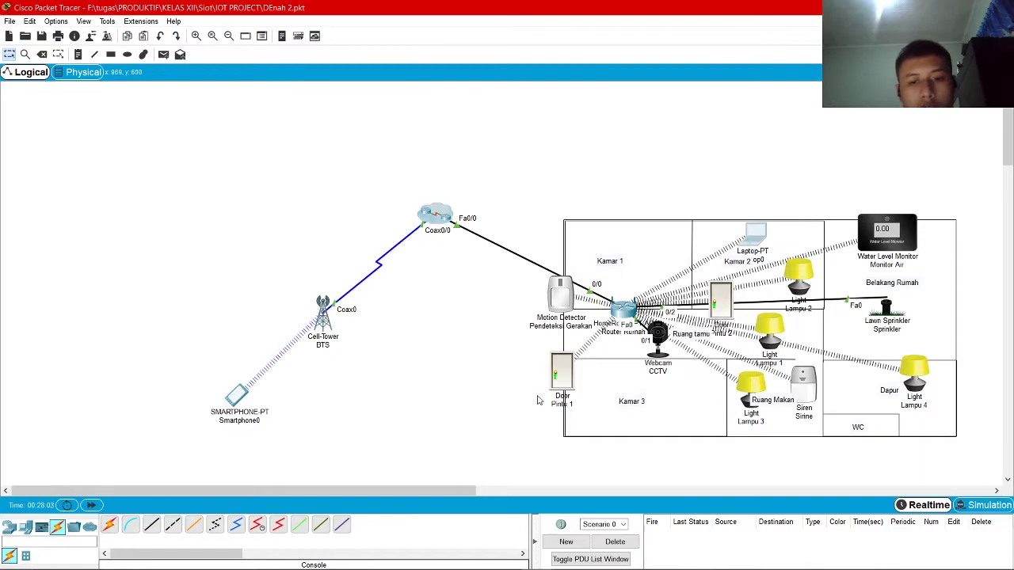
Connect Pintu 1 to remote server 20.20.20.2 with user admin and the account password
left_click(561, 368)
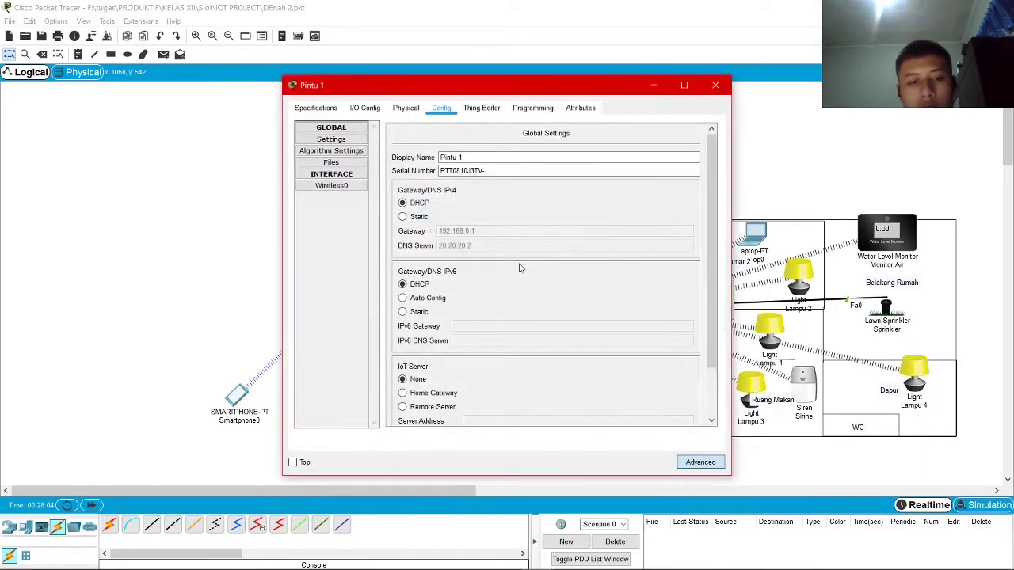
scroll(455, 400, "down", 2)
left_click(403, 347)
left_click(504, 360)
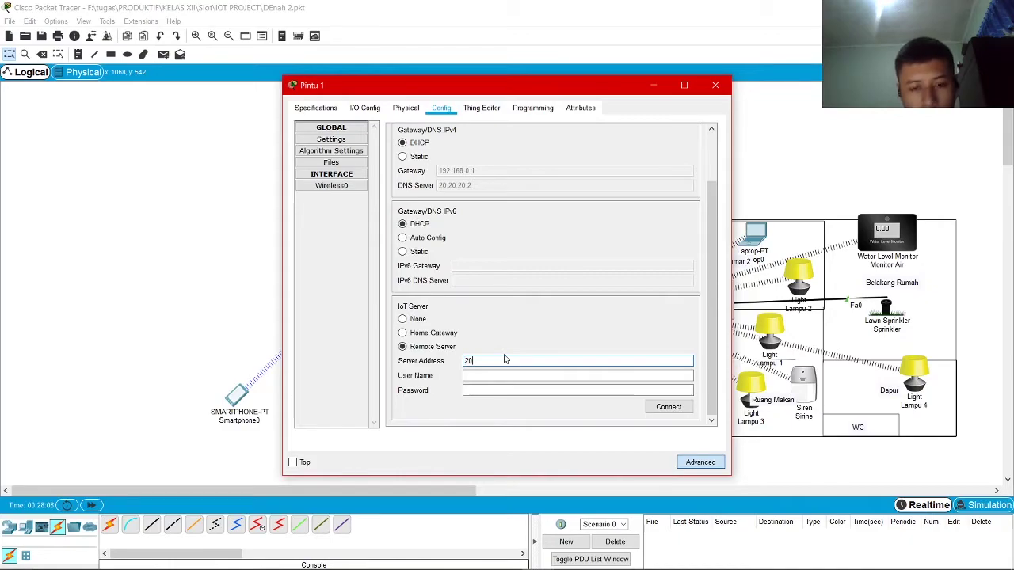
type("20.20.20.2")
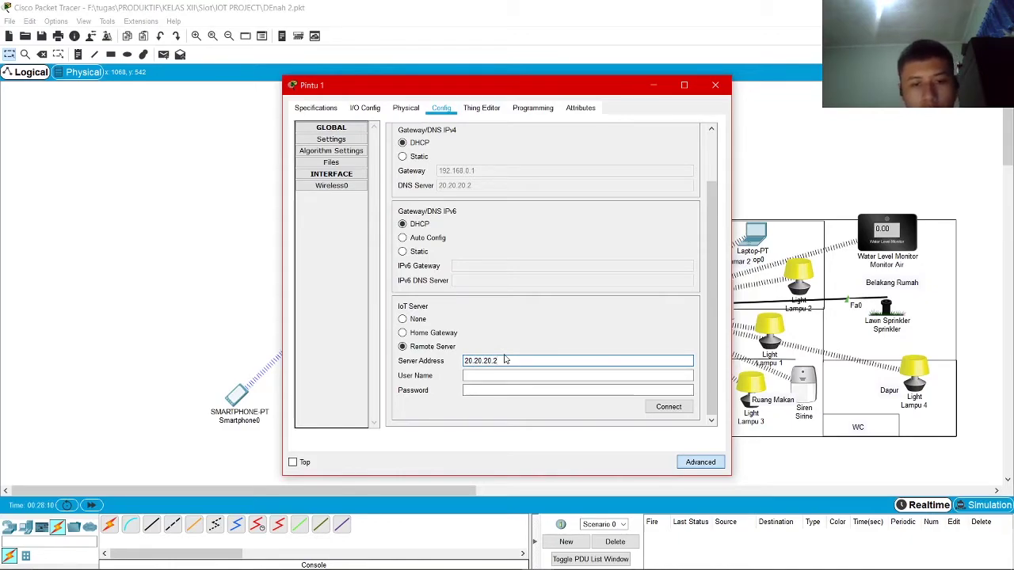
left_click(507, 375)
type("admin")
key("Tab")
type("12345")
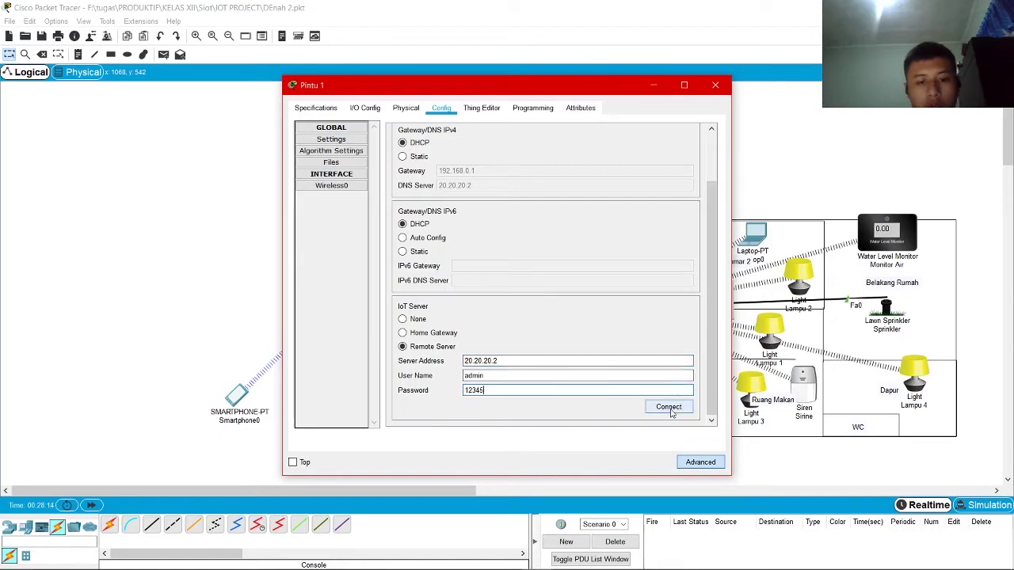
left_click(669, 408)
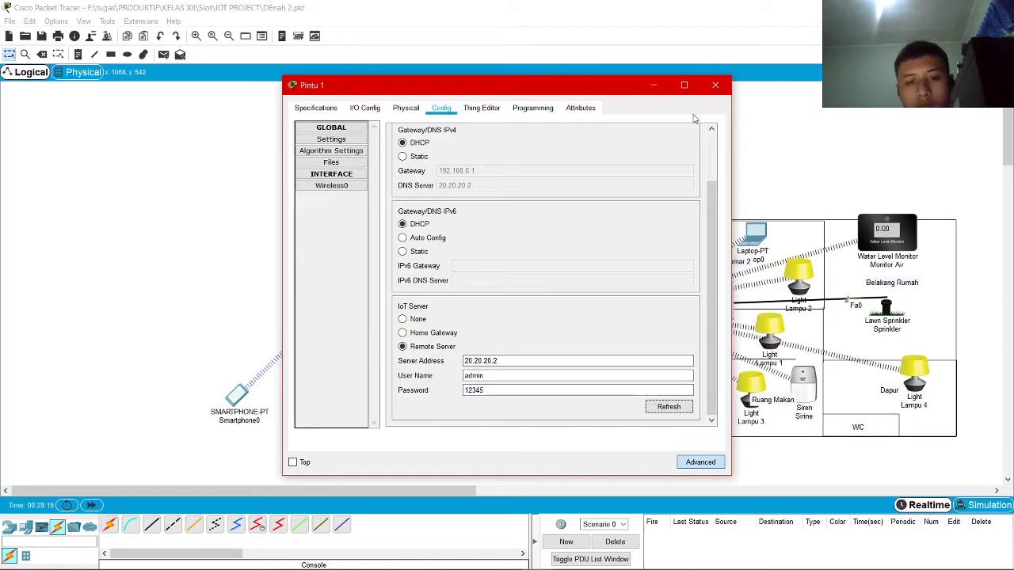
left_click(715, 85)
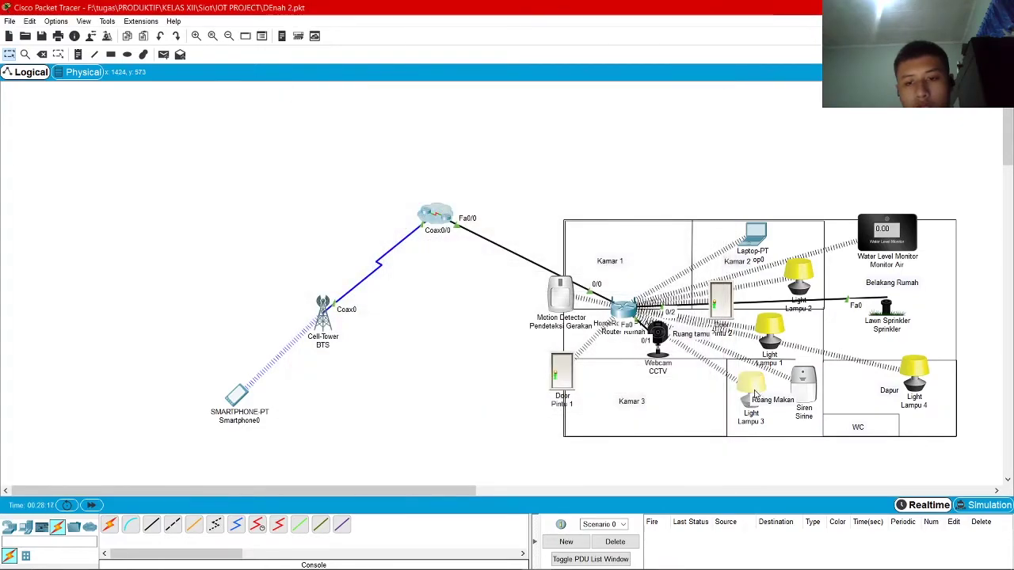
In Lampu 3's configuration, replace the existing server password with a new one
left_click(750, 384)
left_click(363, 107)
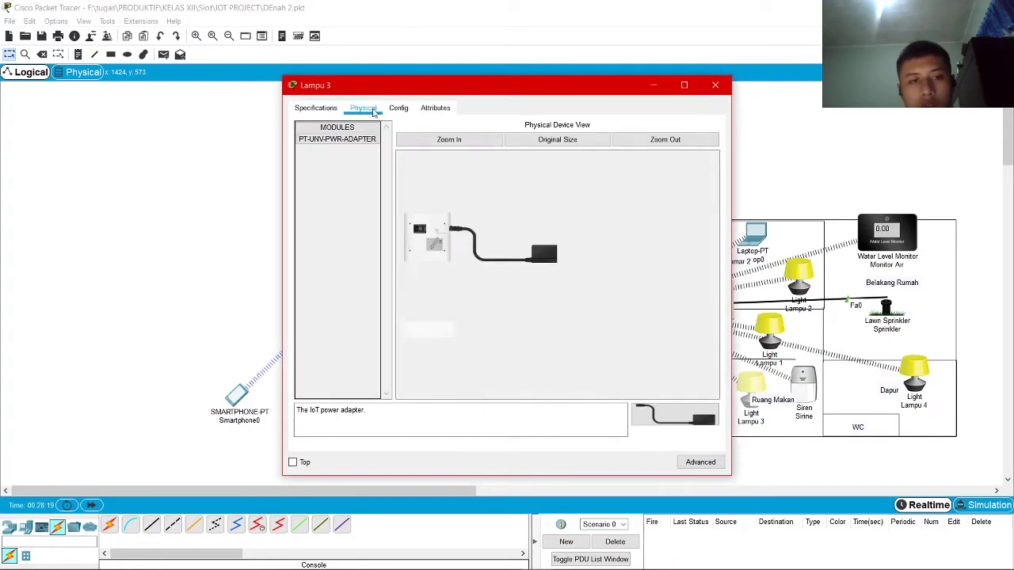
left_click(398, 108)
scroll(511, 391, "down", 2)
left_click_drag(510, 391, 364, 401)
type("1234")
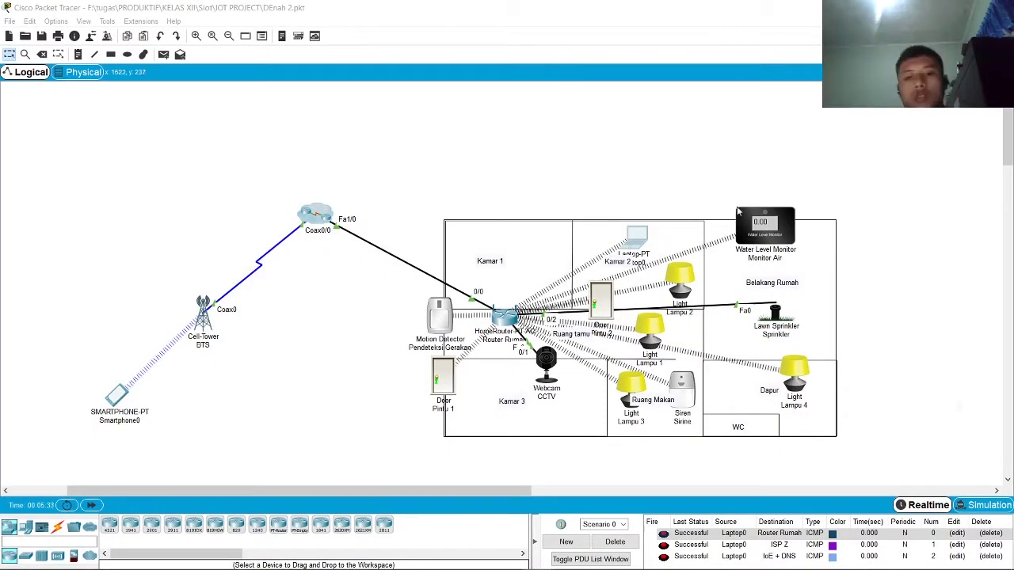
Show Laptop0's IoT Server Devices list with eleven devices, Pendeteksi Gerakan through CCTV webcam
left_click(737, 210)
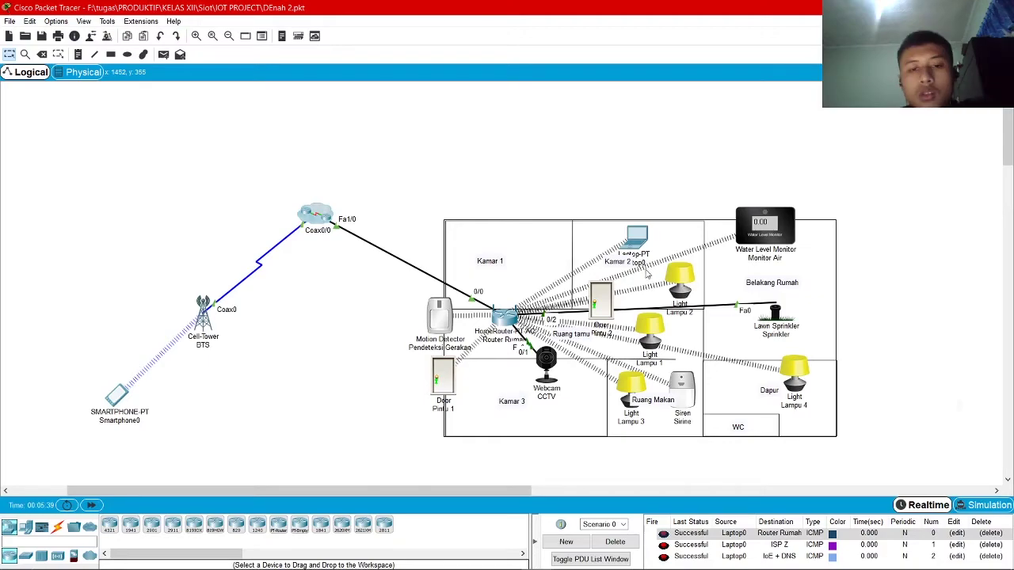
left_click(325, 215)
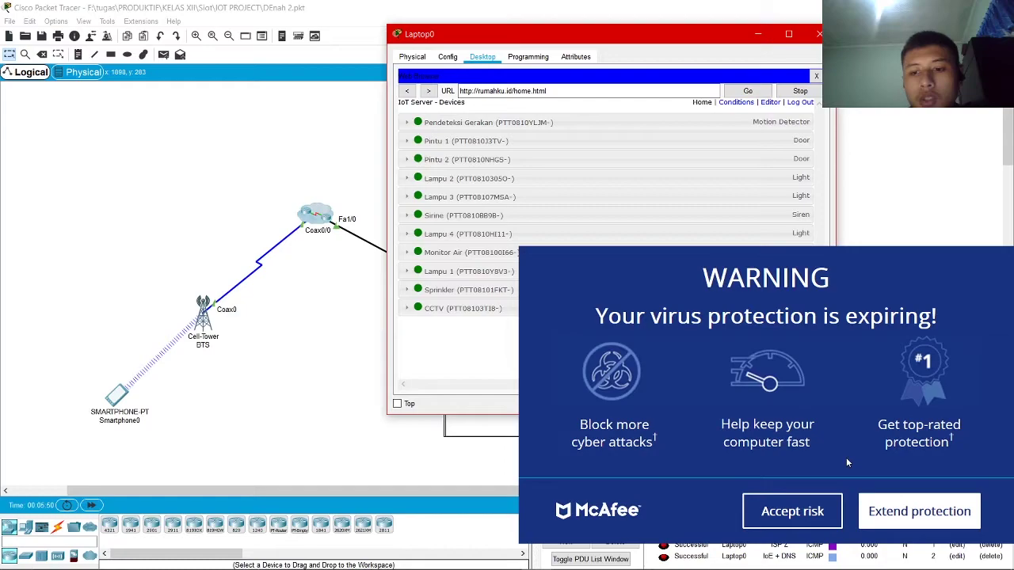
Bring back the laptop's IoT device page and switch Lampu 3 on and off twice
left_click_drag(705, 35, 525, 45)
left_click(640, 45)
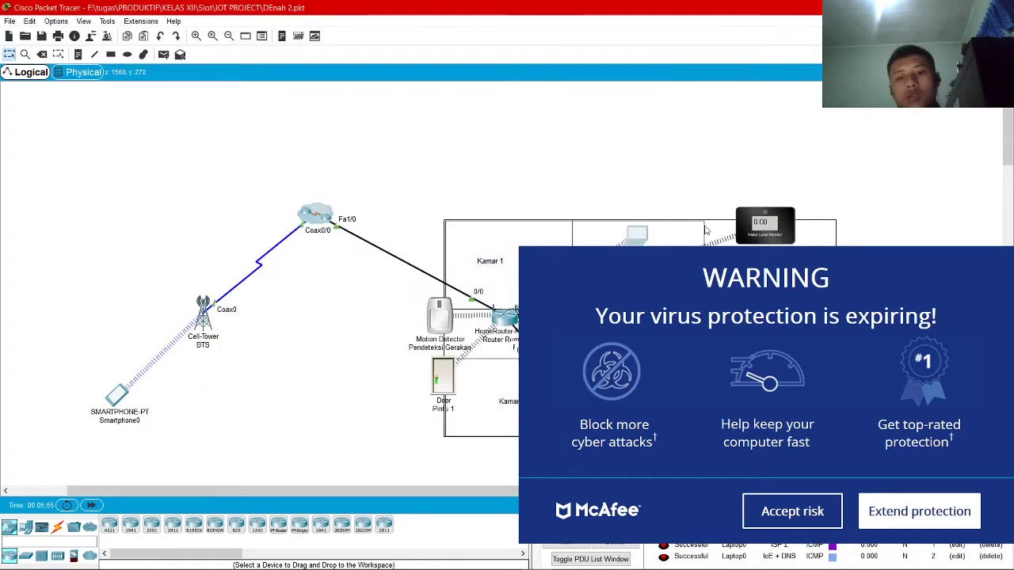
key("alt+Tab")
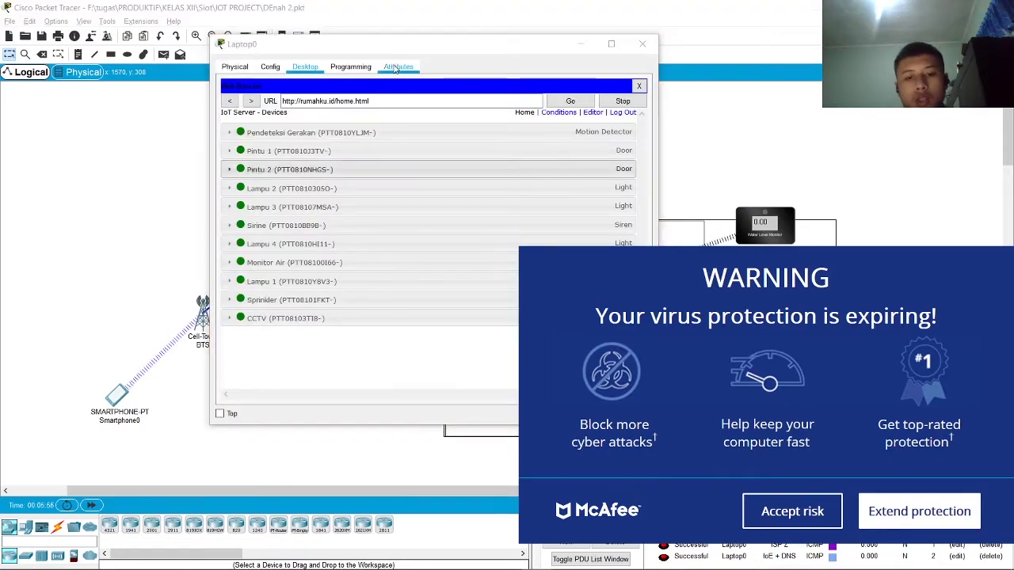
left_click_drag(341, 49, 101, 43)
left_click_drag(211, 52, 283, 30)
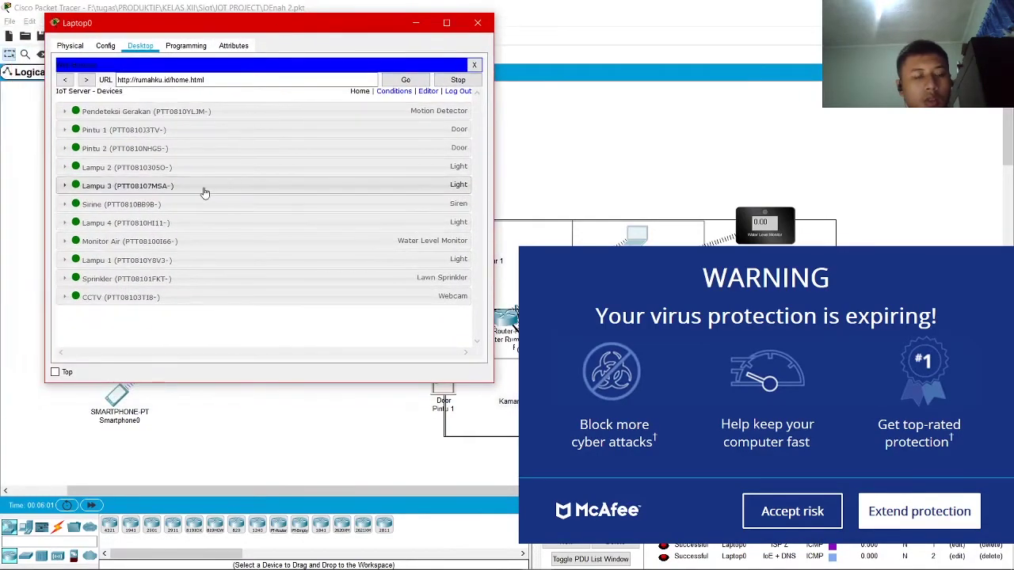
left_click(189, 193)
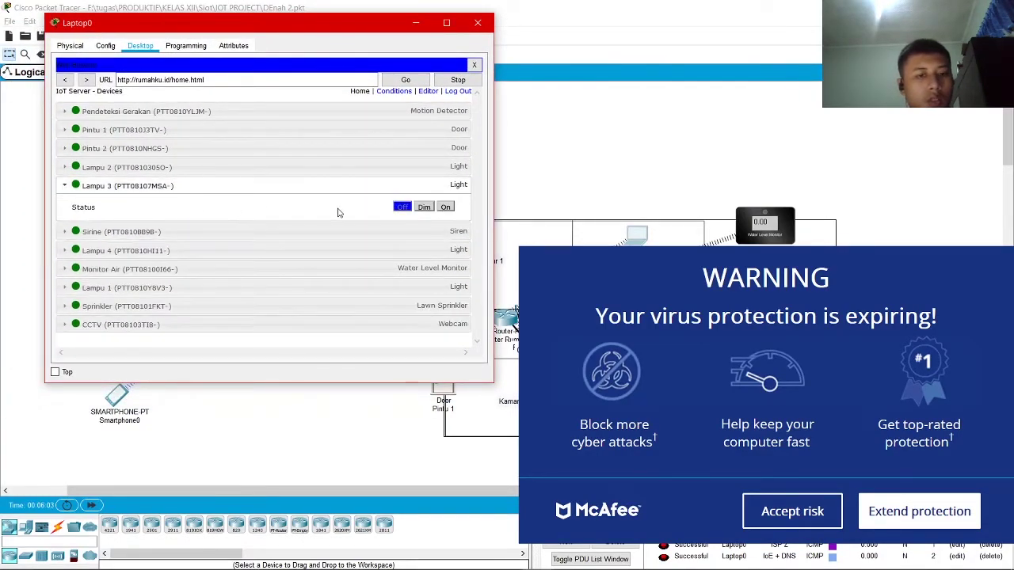
left_click_drag(329, 30, 400, 54)
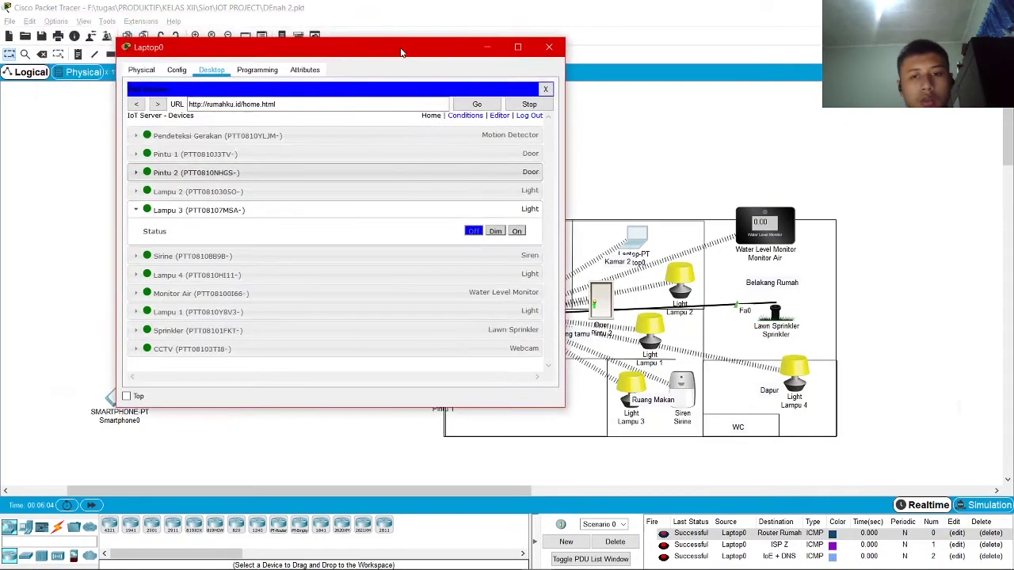
left_click(516, 231)
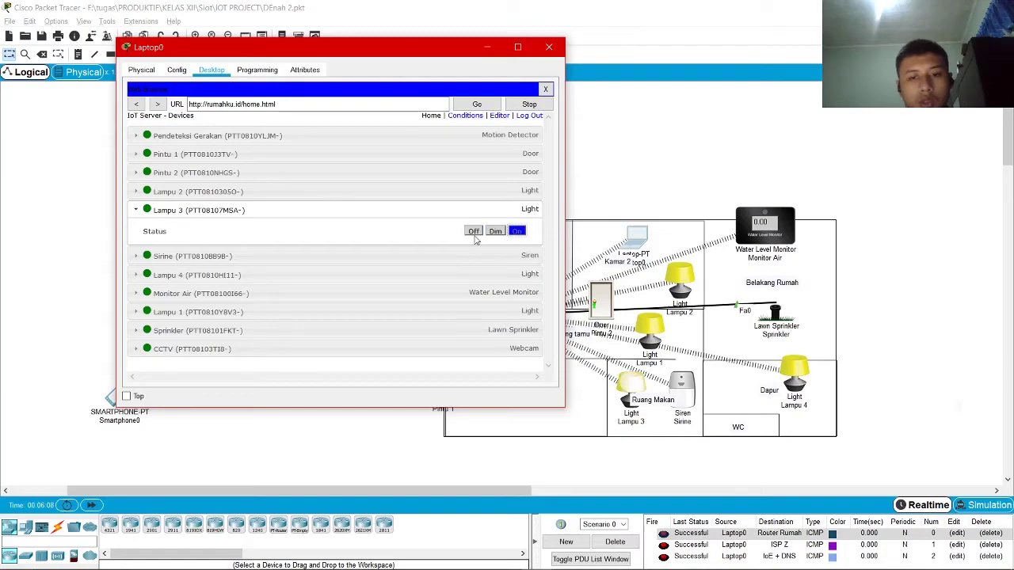
left_click(473, 233)
left_click(518, 234)
left_click(475, 232)
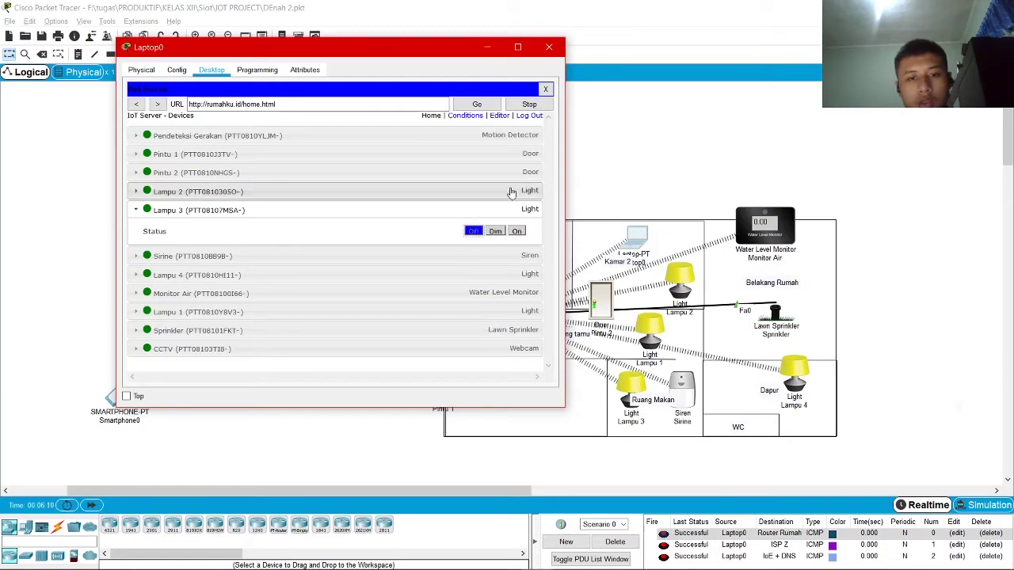
Switch Lampu 2 and the Sprinkler on then off, and close the laptop window
left_click(513, 193)
left_click(503, 213)
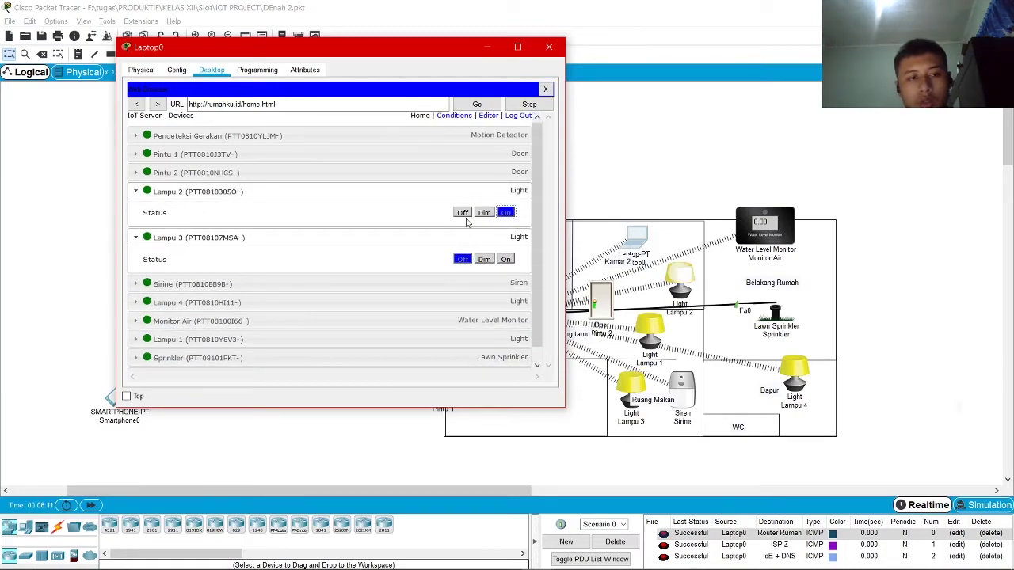
left_click(465, 213)
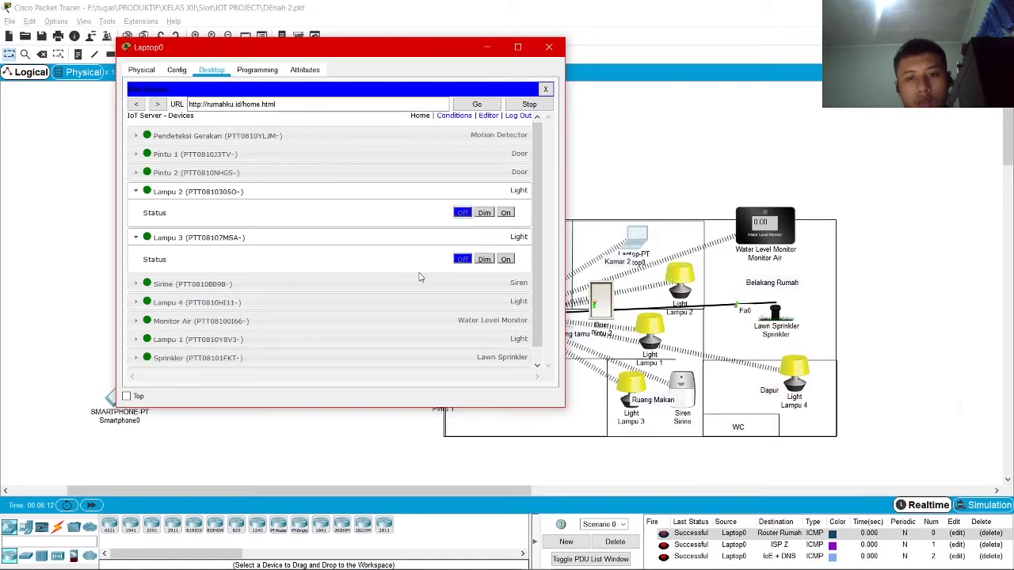
left_click(238, 363)
scroll(487, 362, "down", 2)
left_click(505, 338)
left_click(506, 338)
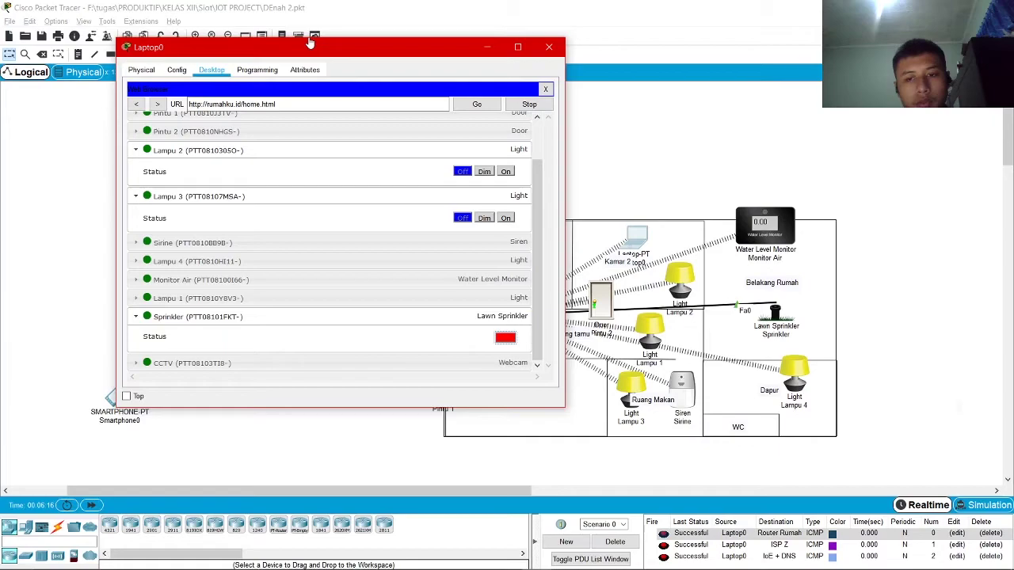
left_click_drag(311, 43, 432, 19)
left_click(671, 22)
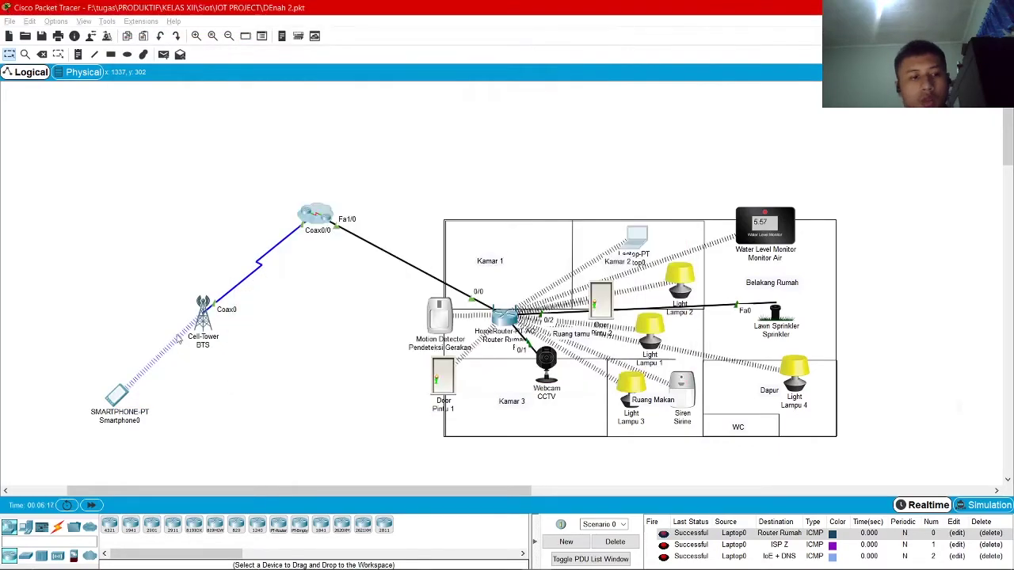
Open the web browser on Smartphone0's desktop
left_click(129, 395)
left_click(377, 113)
left_click(423, 113)
left_click_drag(466, 93, 511, 117)
left_click(423, 138)
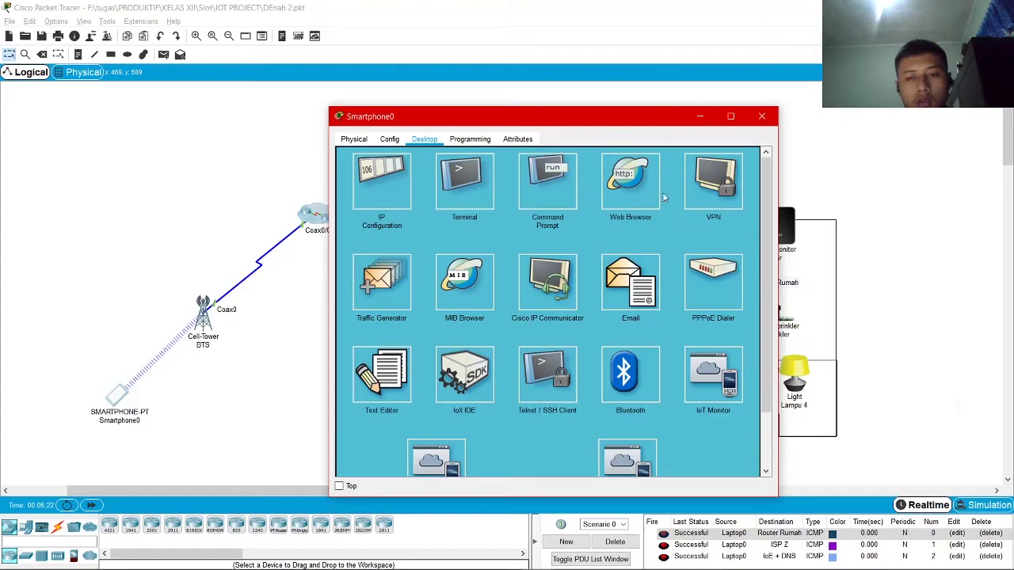
left_click(631, 182)
Load rumahku.id and log in with the account username and password
type("rumah")
key("BackSpace")
key("BackSpace")
type("umahk")
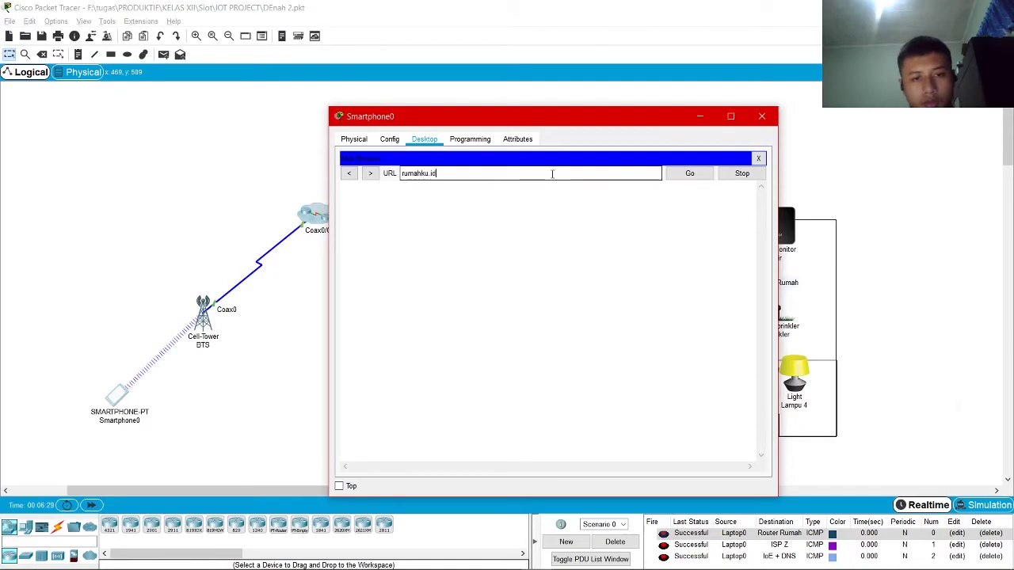
type("u.id")
key("Return")
left_click(579, 213)
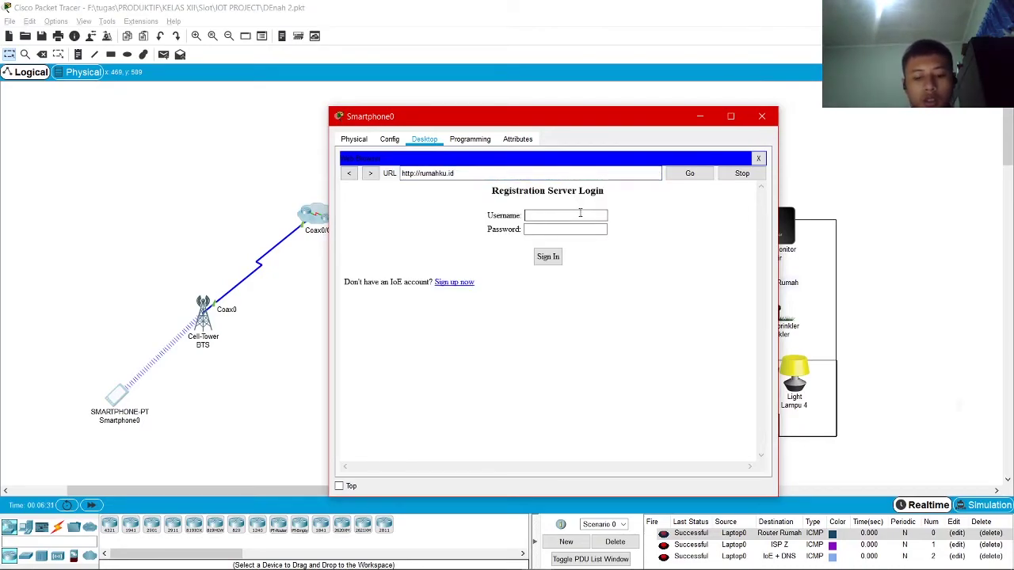
key("Tab")
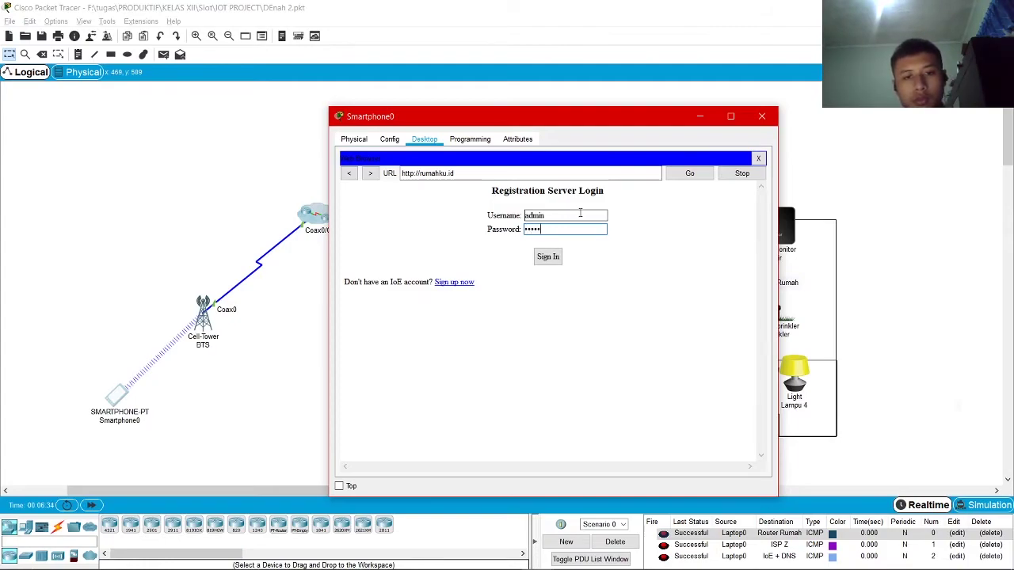
key("ctrl+a")
type("adm")
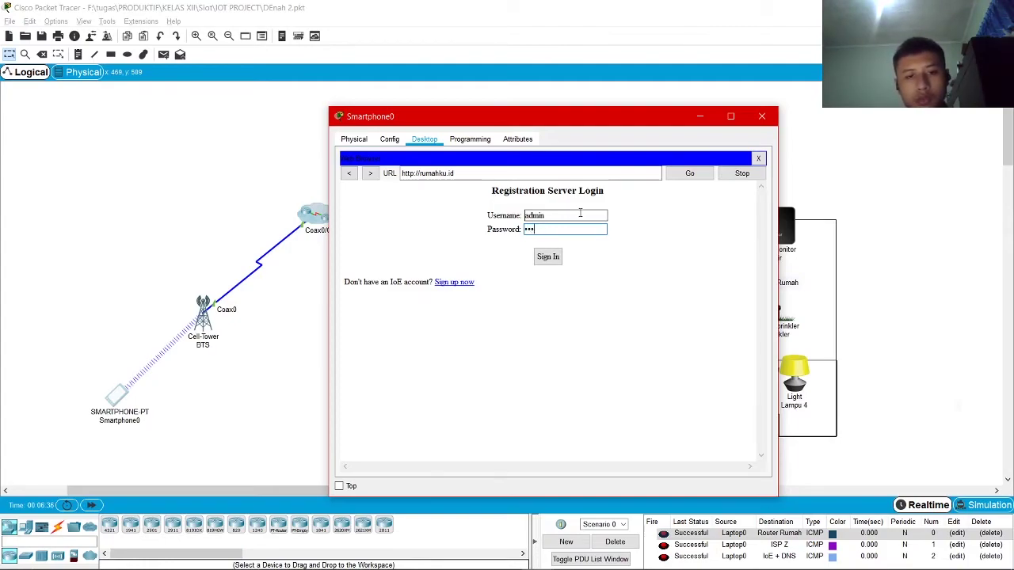
key("Return")
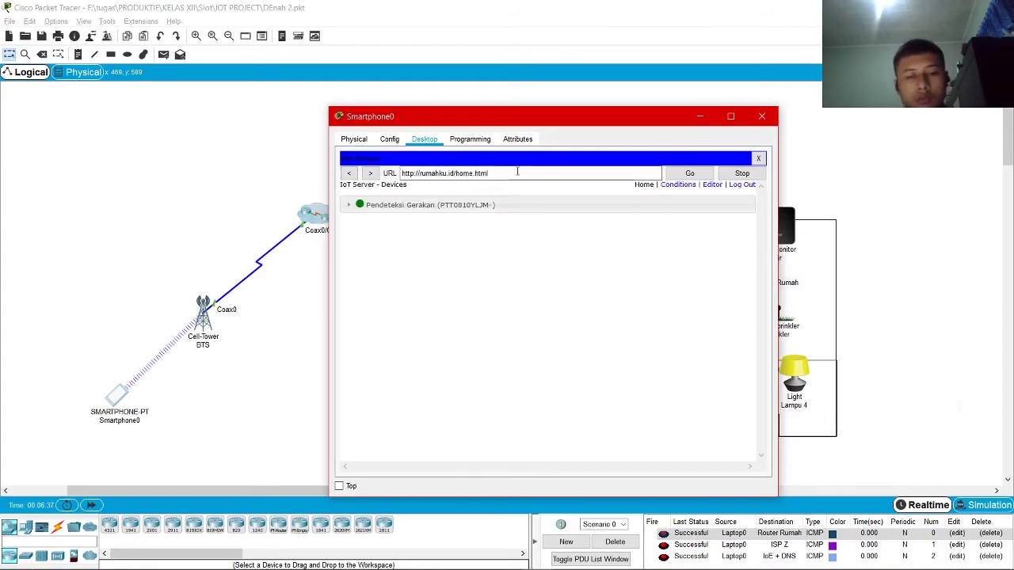
Lock door Pintu 1 from the phone and go to the Conditions page
left_click(412, 223)
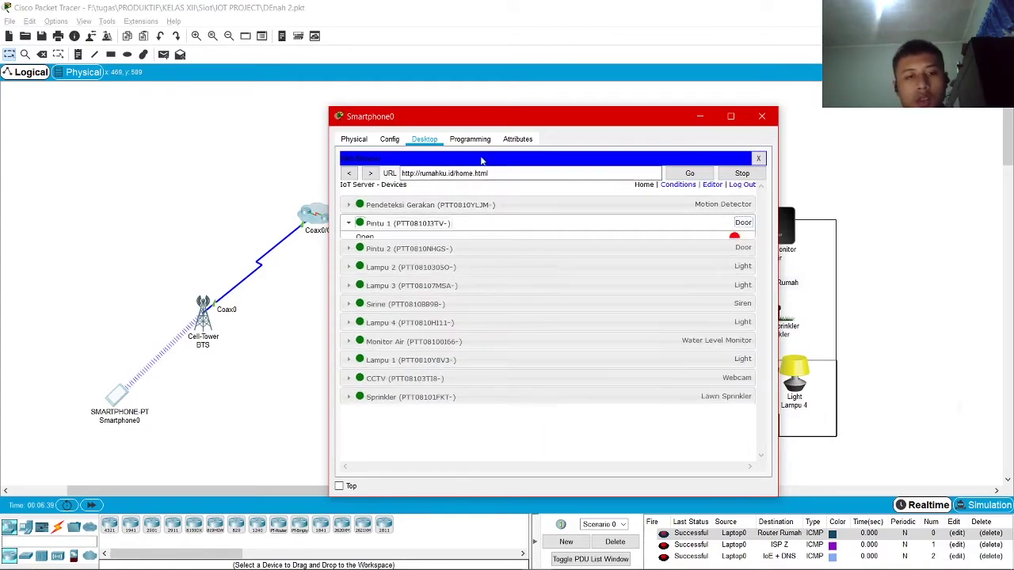
left_click_drag(521, 115, 767, 26)
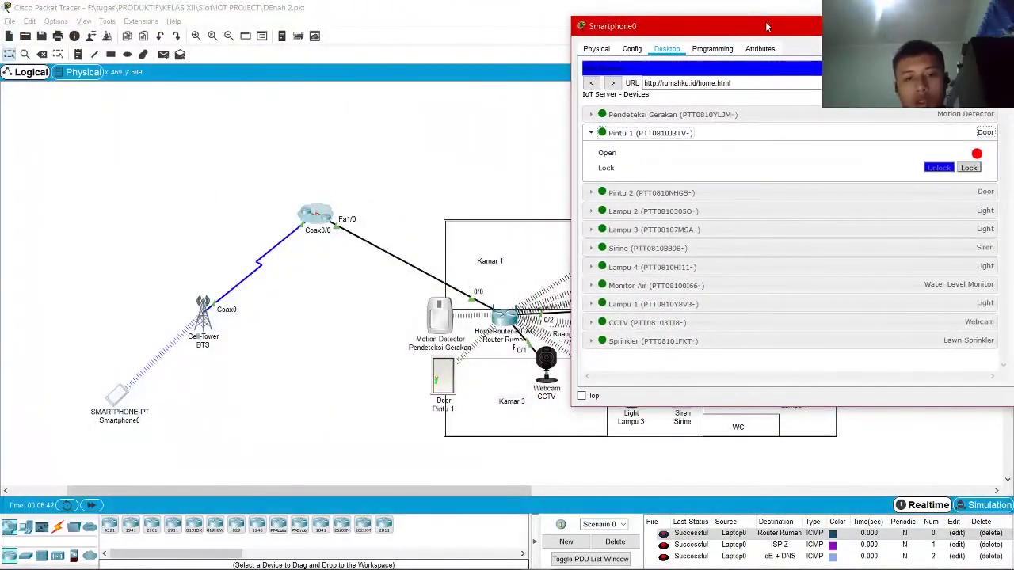
left_click(968, 168)
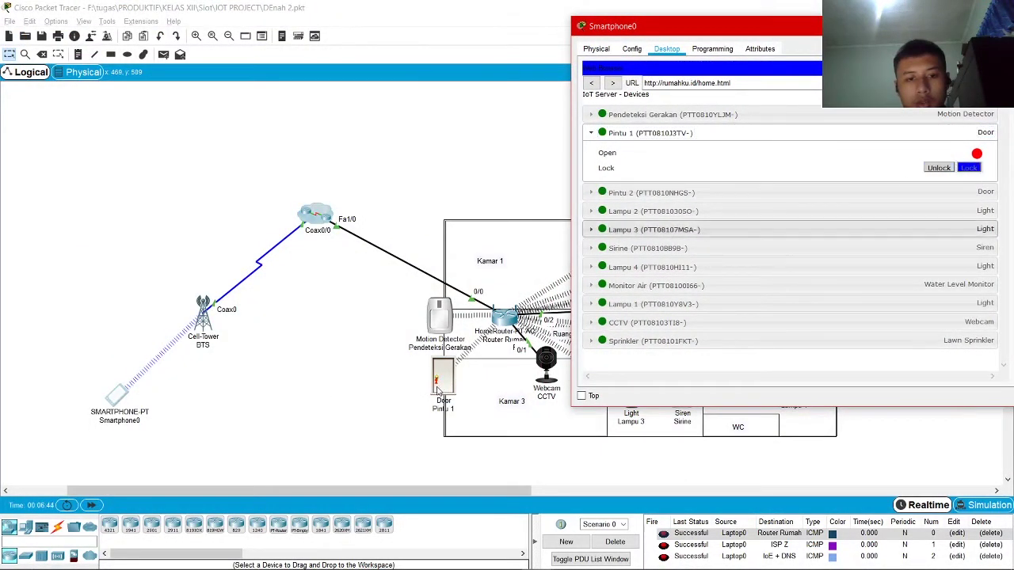
left_click(941, 168)
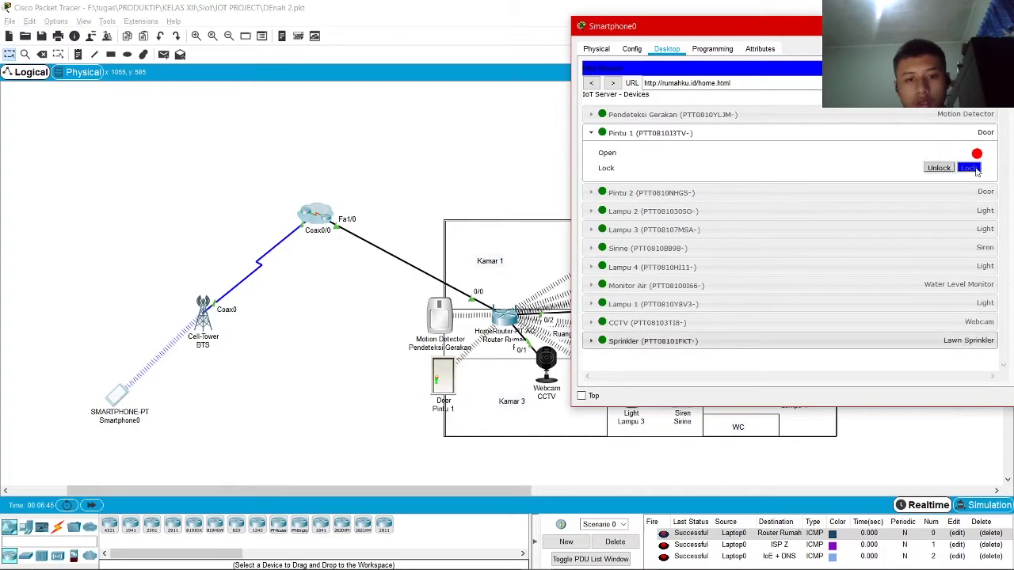
left_click_drag(792, 28, 455, 66)
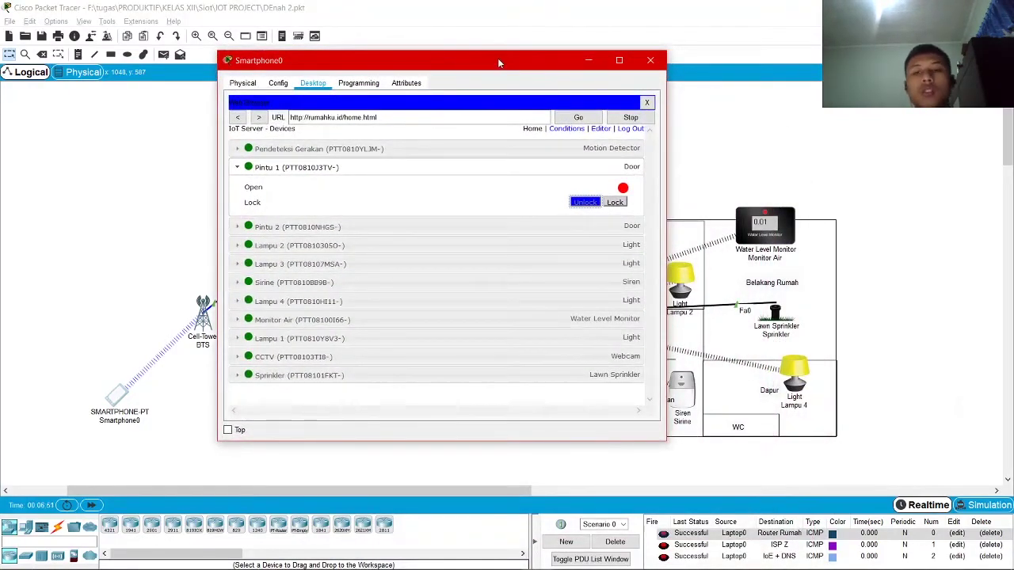
left_click(564, 129)
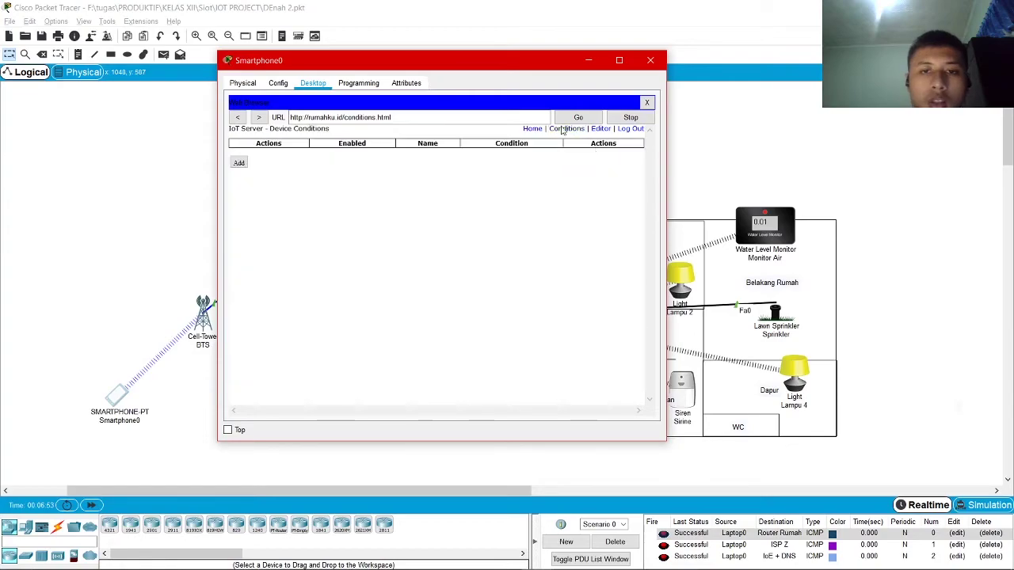
left_click_drag(473, 70, 212, 63)
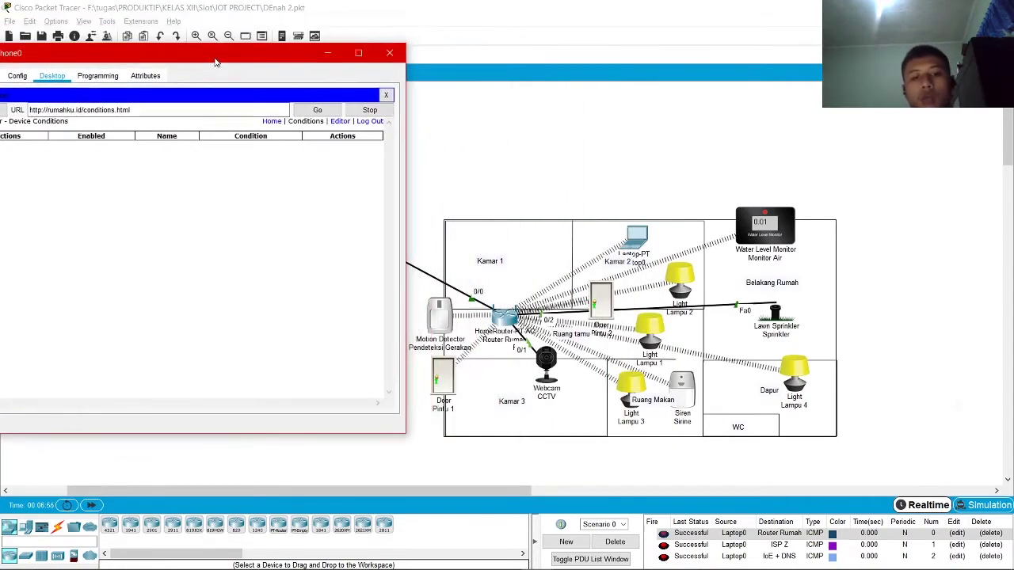
left_click(446, 332)
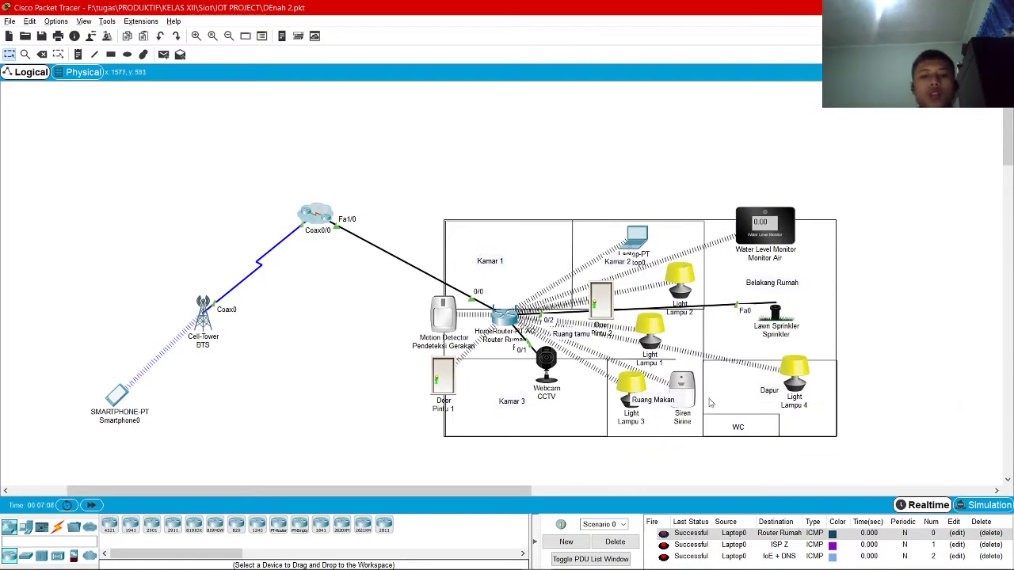
key("alt+Tab")
left_click_drag(259, 58, 518, 84)
Start a new rule named 'Anti-Maling' triggered when Pendeteksi Gerakan is On
left_click(238, 180)
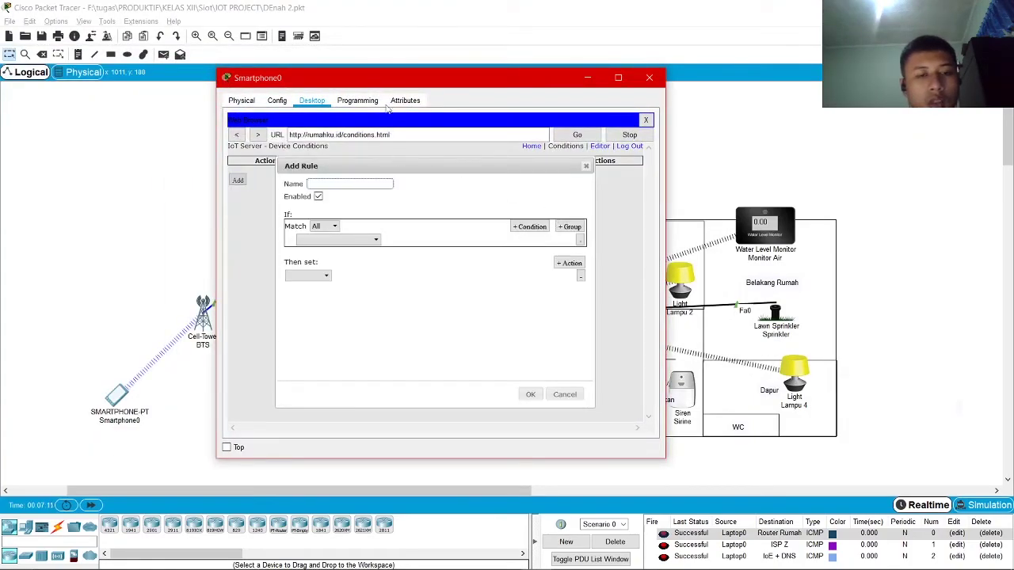
left_click_drag(406, 77, 656, 102)
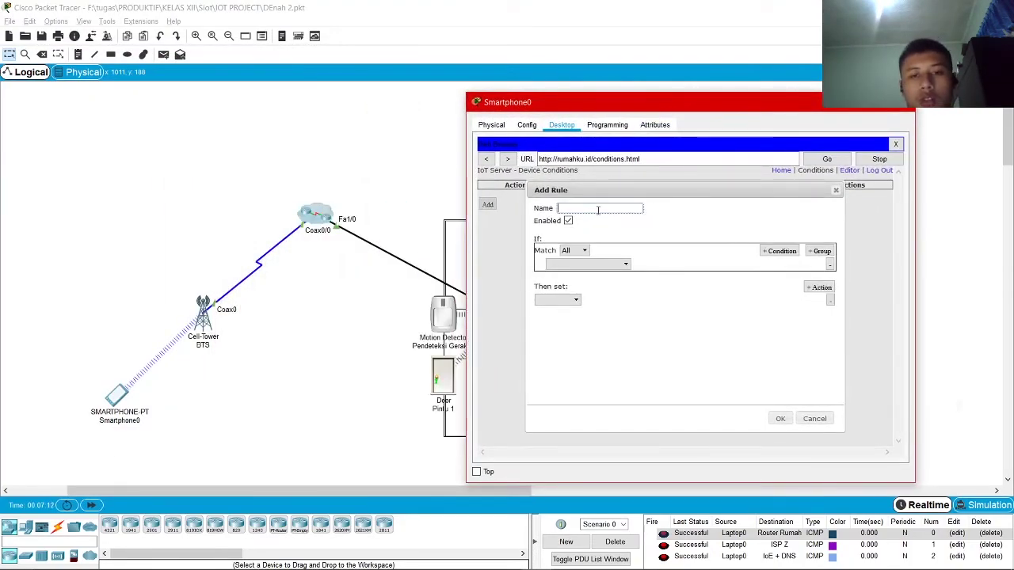
left_click(598, 210)
type("Anti-Maling ON")
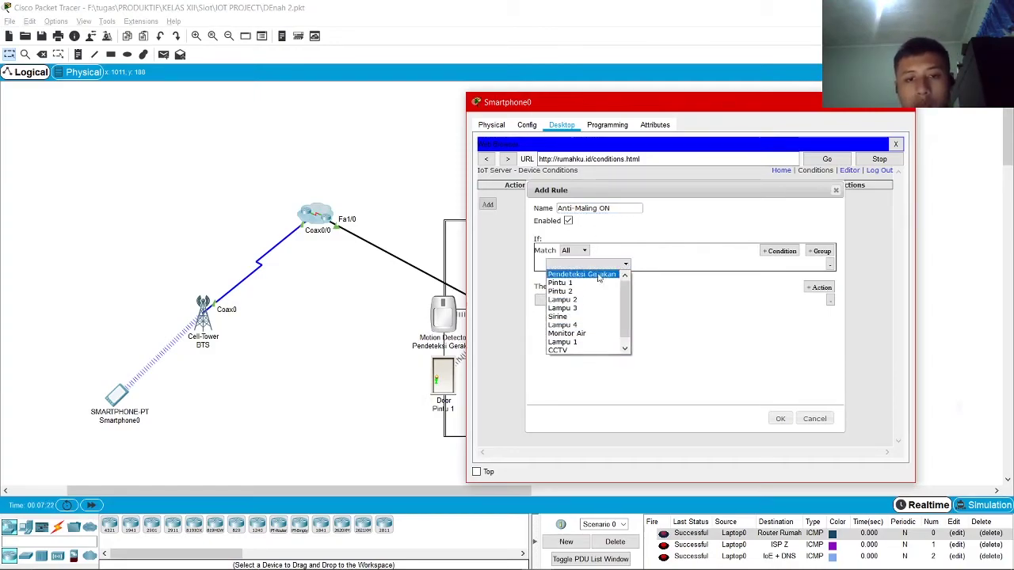
left_click(586, 274)
left_click(655, 264)
left_click(643, 275)
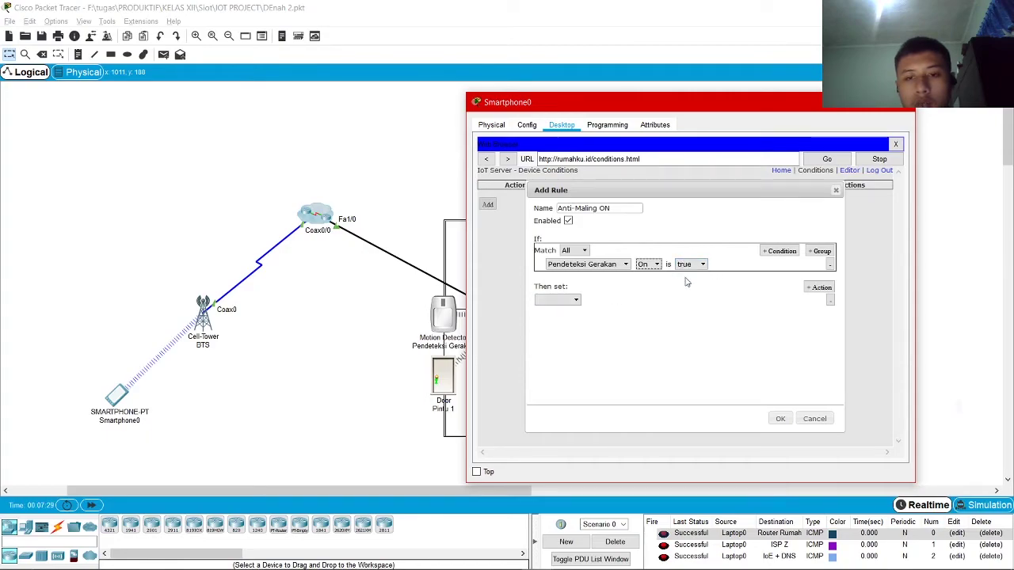
Add actions setting both Pintu 1 and Pintu 2 to Lock
left_click(558, 299)
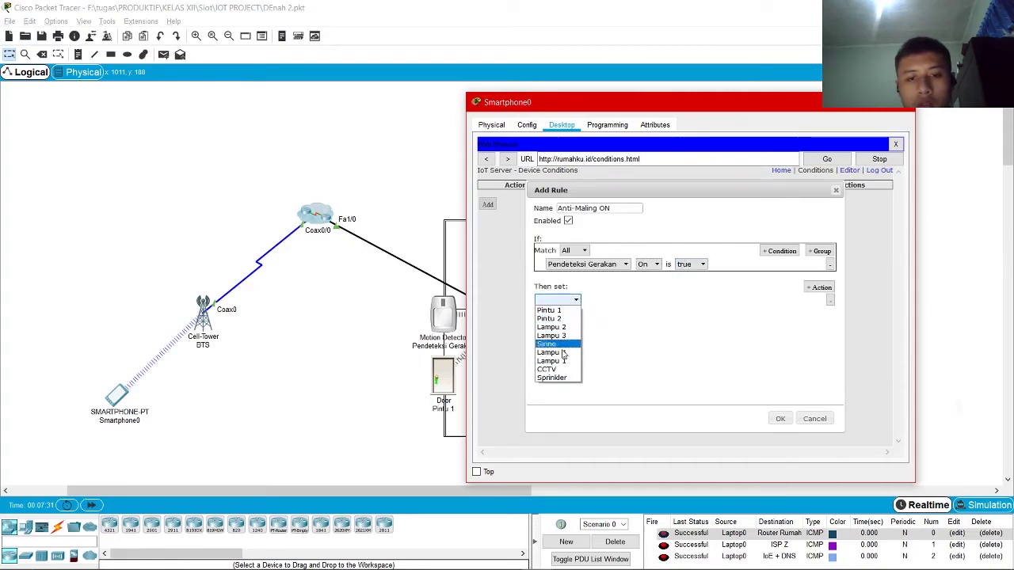
left_click(558, 310)
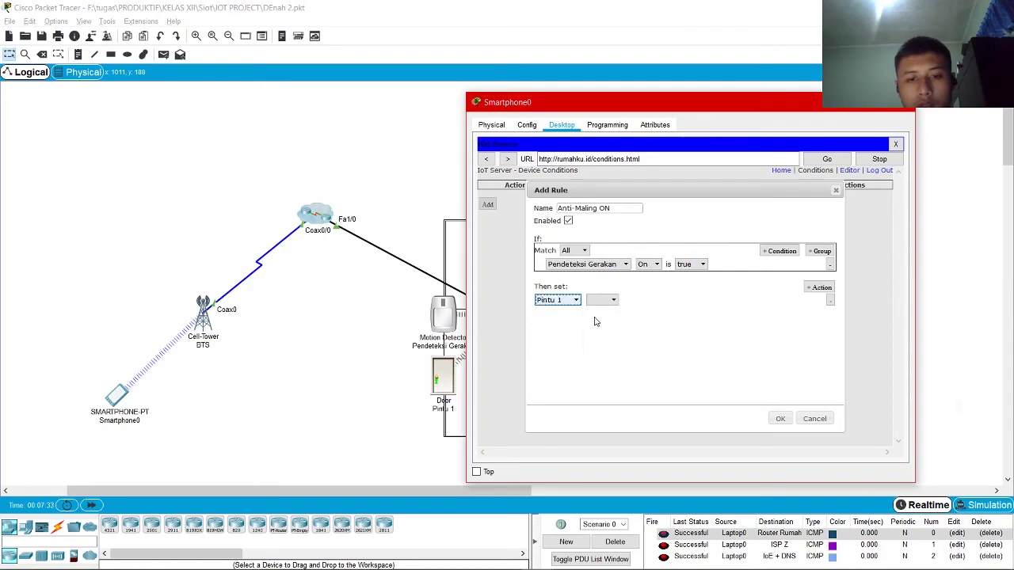
left_click(612, 301)
left_click(602, 310)
left_click(654, 299)
left_click(655, 320)
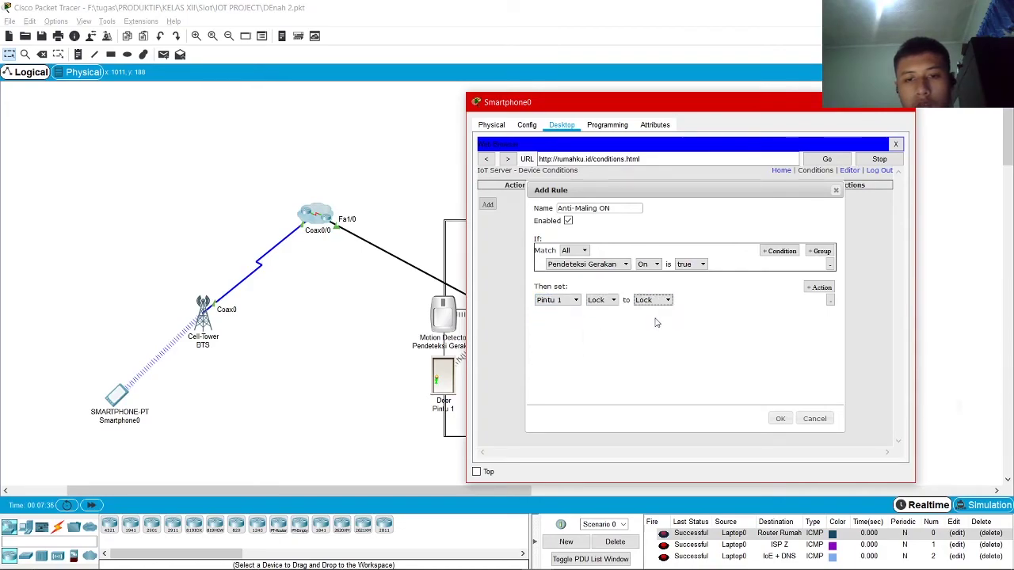
left_click(557, 314)
left_click(555, 333)
left_click(601, 315)
left_click(602, 326)
left_click(653, 313)
left_click(652, 335)
Add a third action setting CCTV On to true
left_click(809, 287)
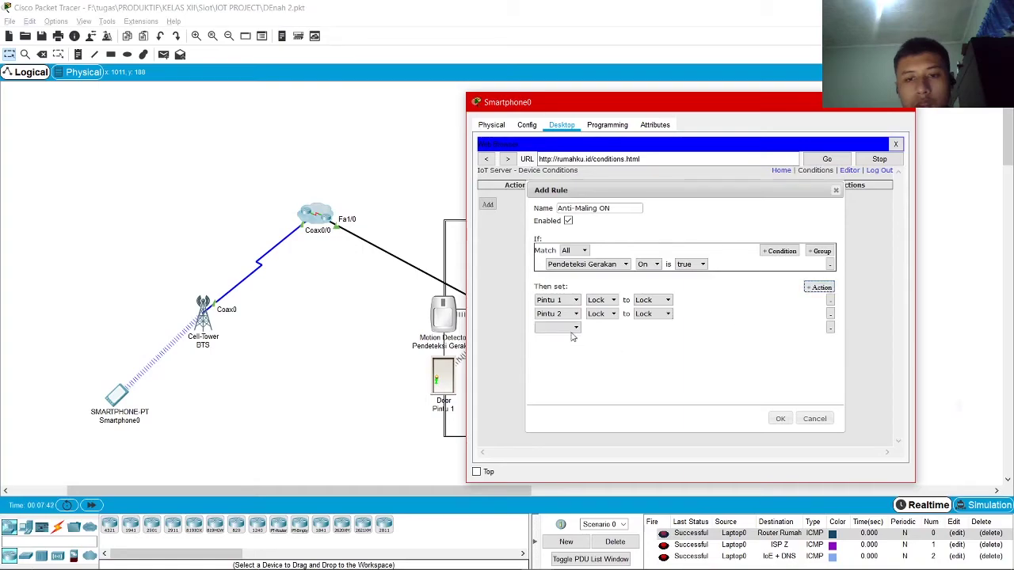
left_click(572, 328)
left_click(546, 397)
left_click(599, 327)
left_click(596, 337)
left_click(653, 328)
left_click(645, 343)
left_click(643, 328)
left_click(643, 342)
Add a fourth action setting Sirine On to true and save the rule
left_click(814, 289)
left_click(558, 341)
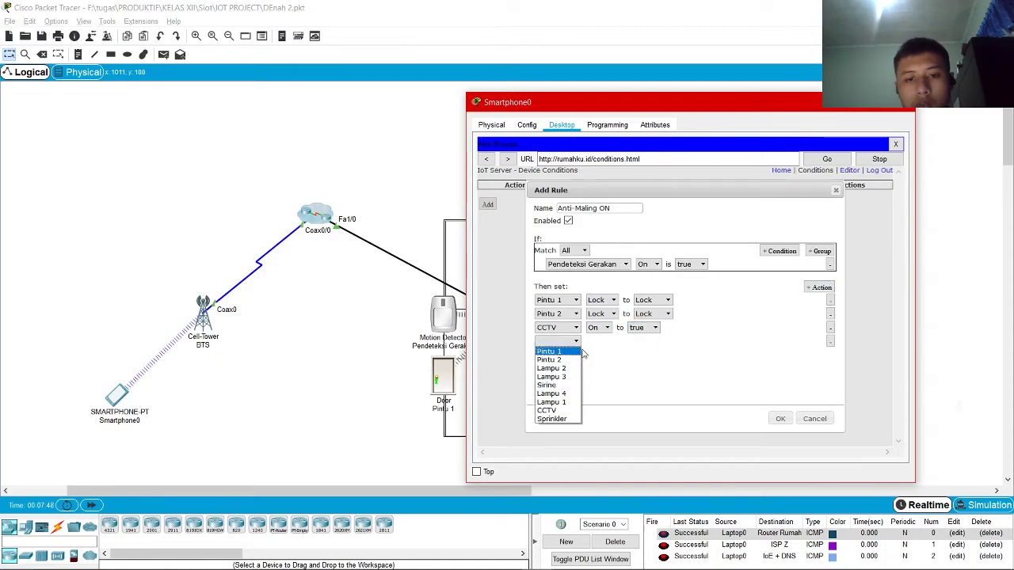
left_click(563, 385)
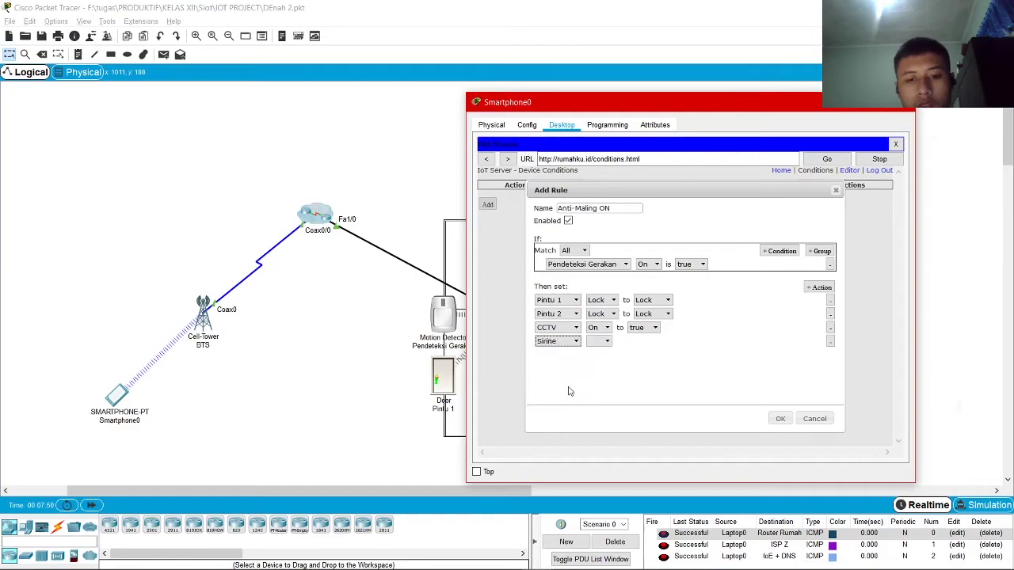
left_click(602, 341)
left_click(595, 352)
left_click(653, 343)
left_click(641, 353)
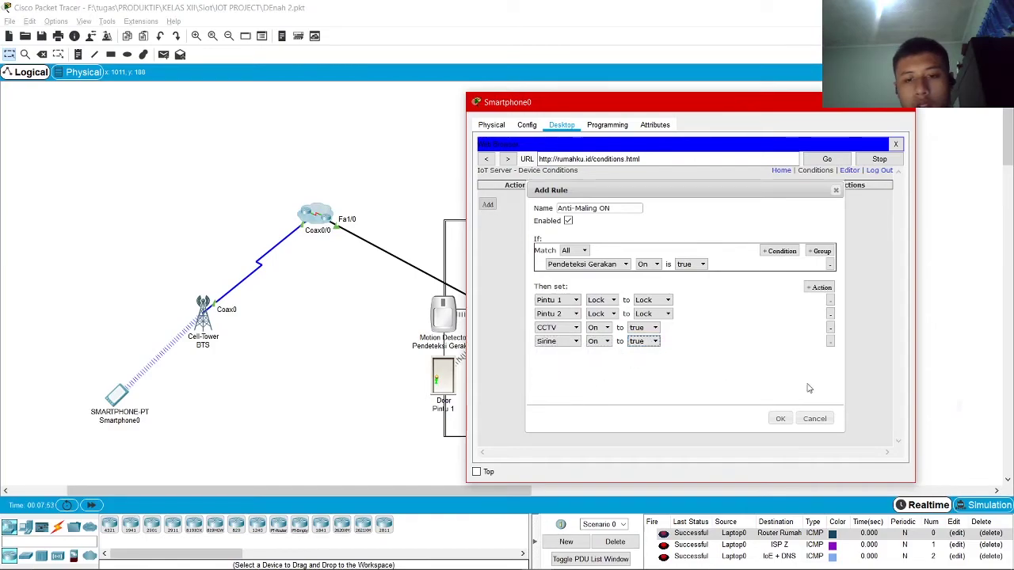
left_click(781, 419)
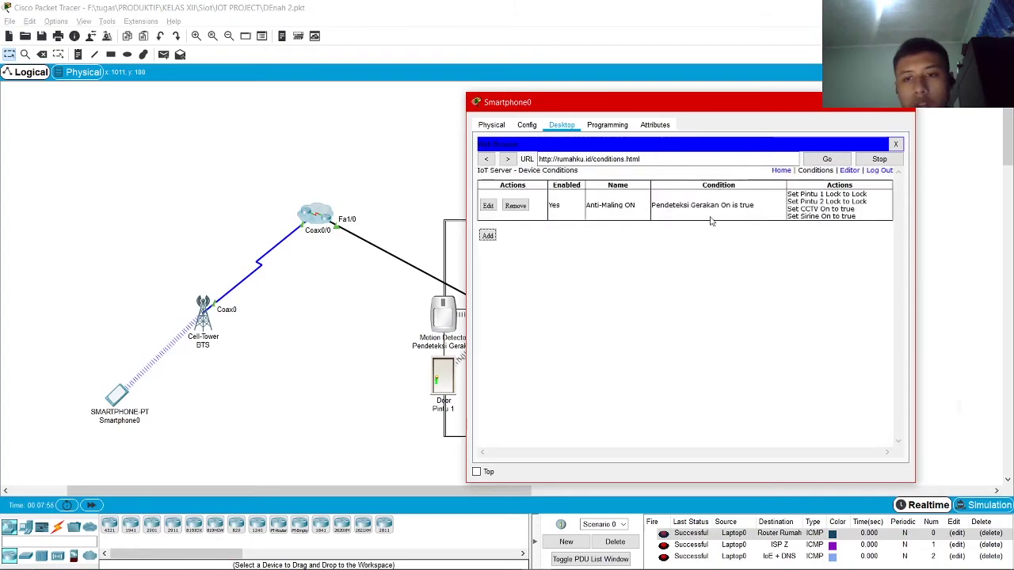
Start a new rule named Anti, then cancel it
left_click(488, 235)
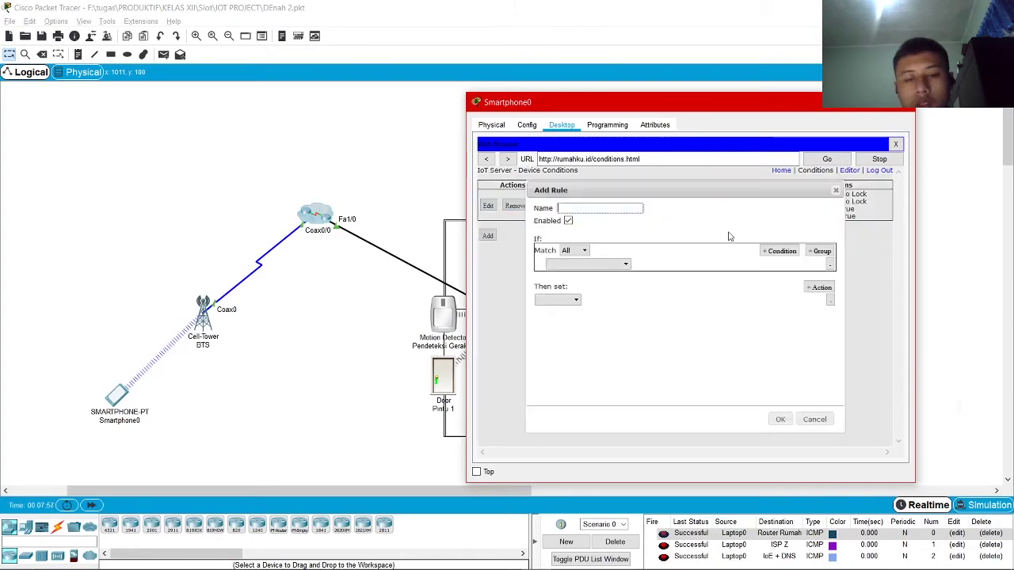
type("Anti-Mali")
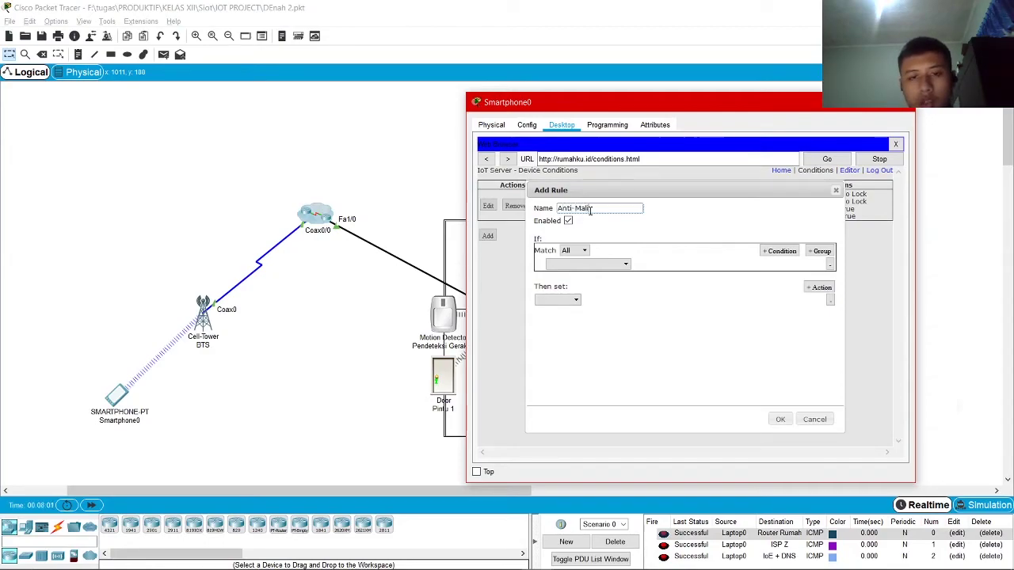
left_click_drag(603, 181, 650, 194)
left_click_drag(888, 203, 793, 202)
left_click(788, 204)
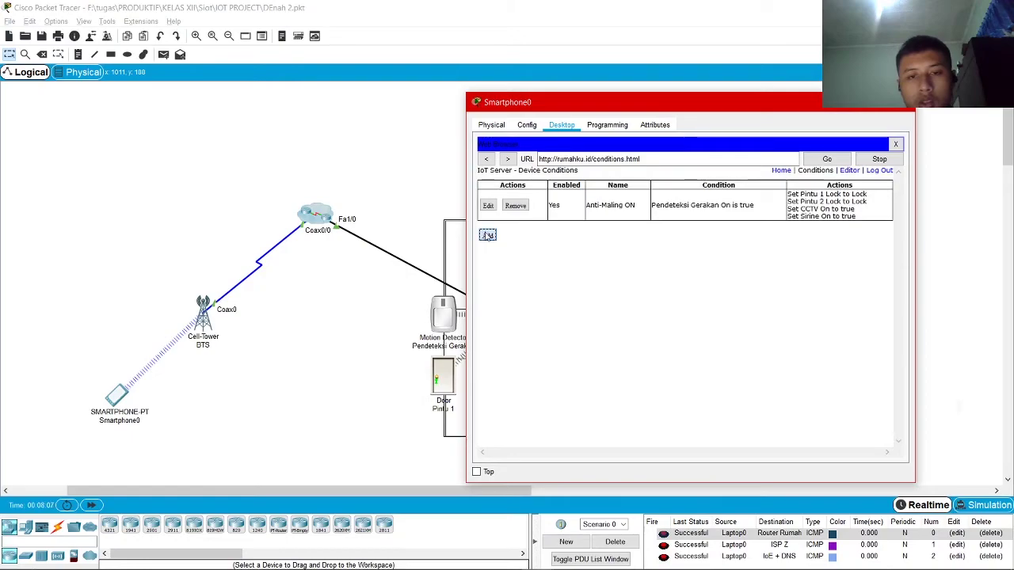
Create rule Anti-Maling OFF, triggered when Pendeteksi Gerakan On is false
left_click(487, 236)
left_click_drag(564, 223, 602, 204)
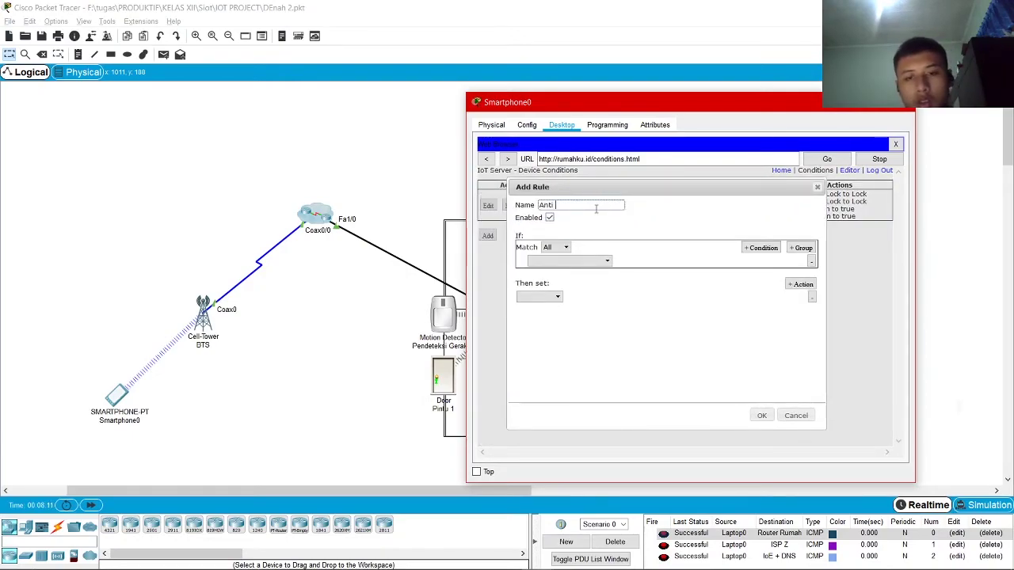
type("Anti-Maling OFF")
left_click(555, 261)
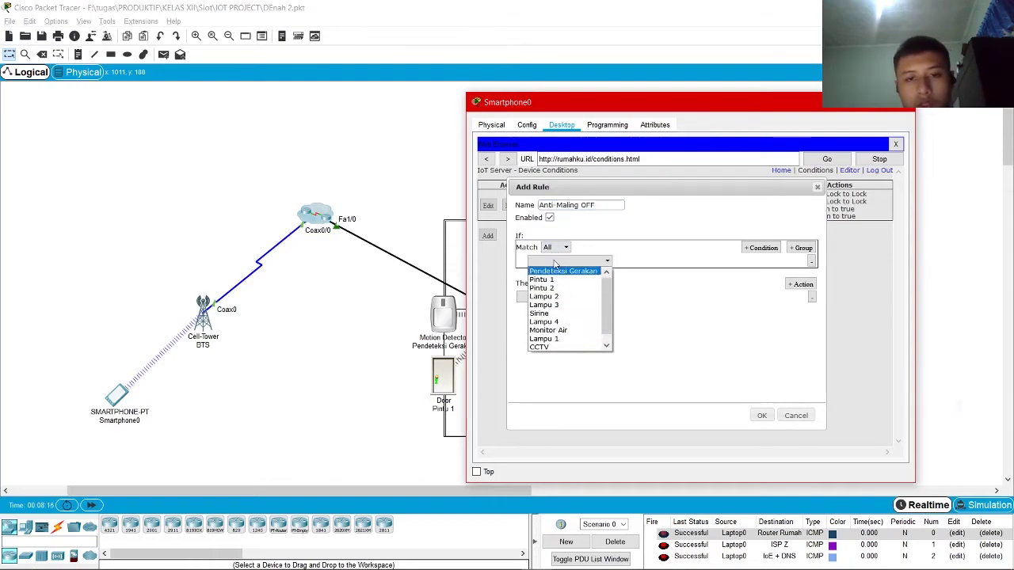
left_click(562, 270)
left_click(638, 263)
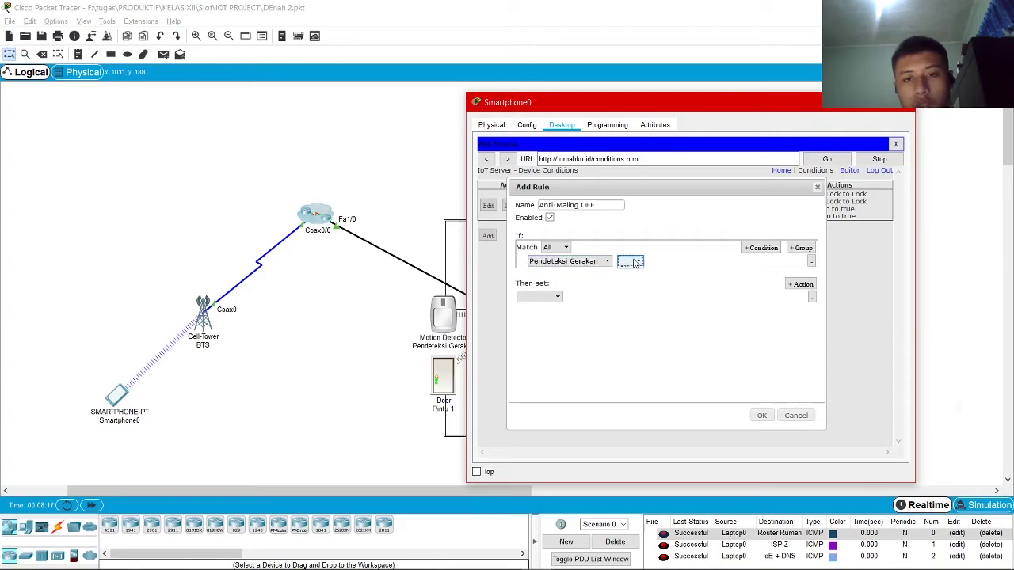
left_click(634, 271)
left_click(684, 262)
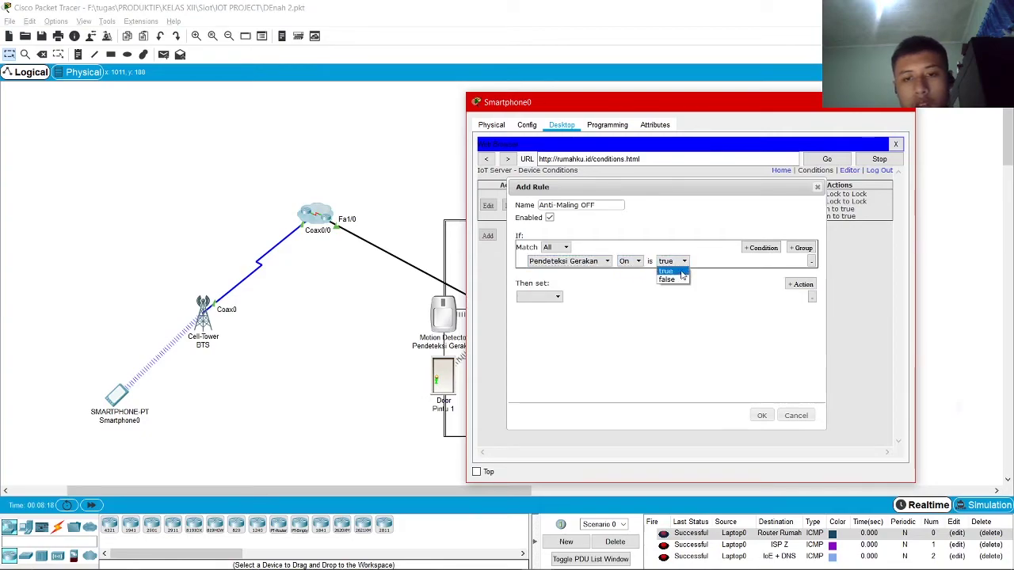
left_click(672, 279)
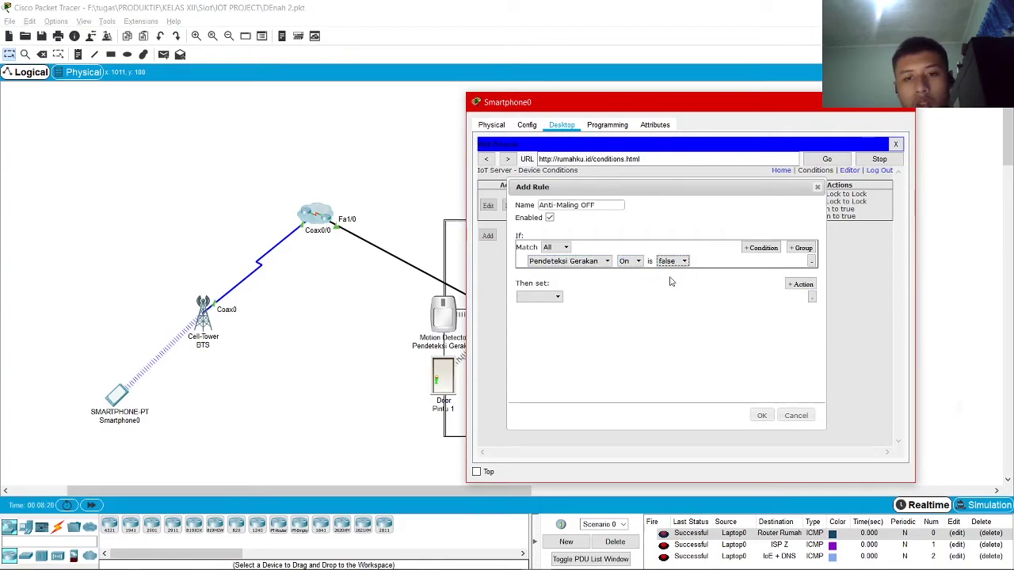
Add actions setting Pintu 1 and Pintu 2 Lock to Unlock
left_click(538, 298)
left_click(530, 307)
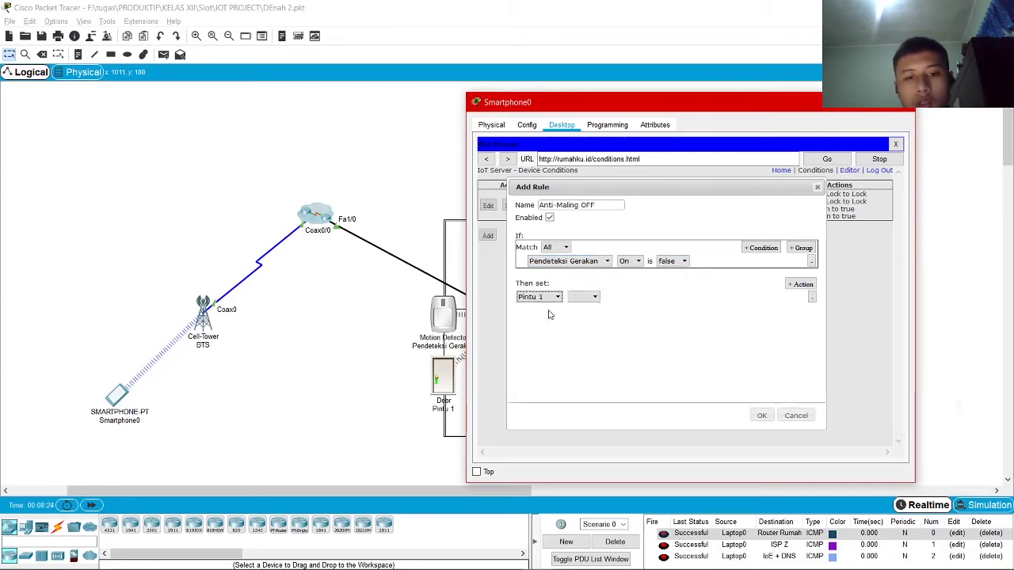
left_click(583, 297)
left_click(584, 311)
left_click(634, 298)
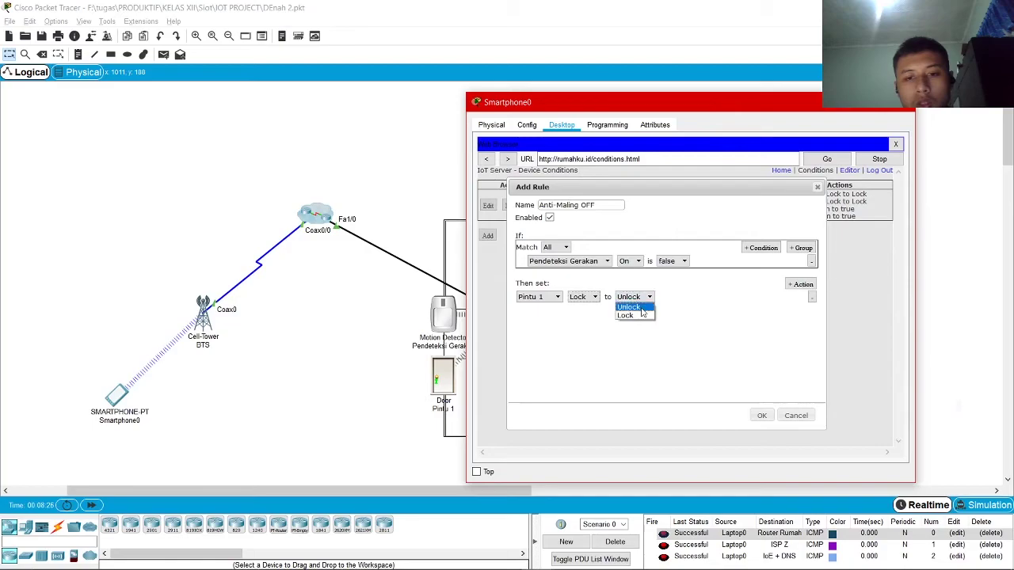
left_click(634, 307)
left_click(800, 283)
left_click(538, 311)
left_click(573, 325)
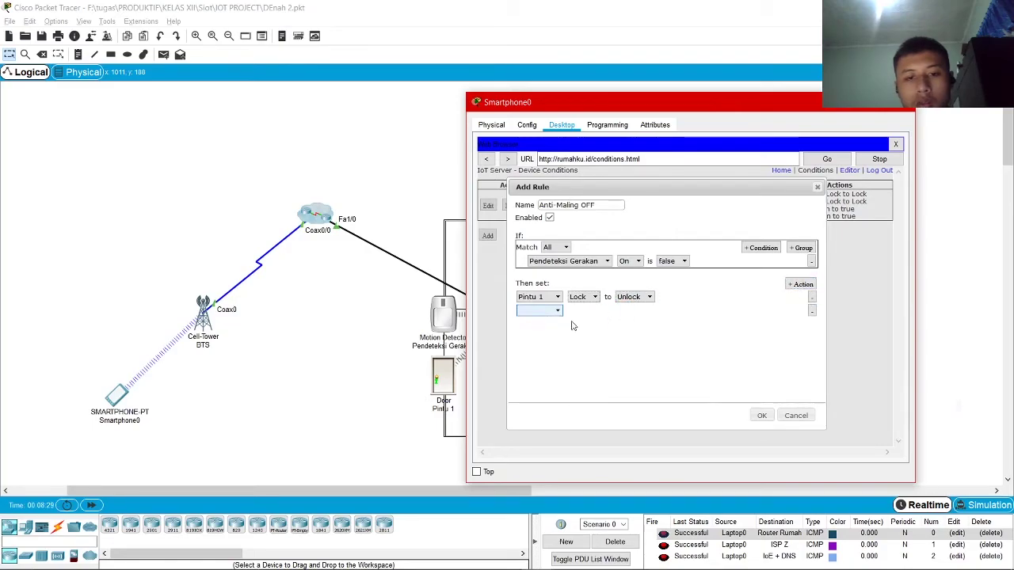
left_click(588, 311)
left_click(594, 324)
left_click(588, 312)
left_click(584, 321)
left_click(647, 311)
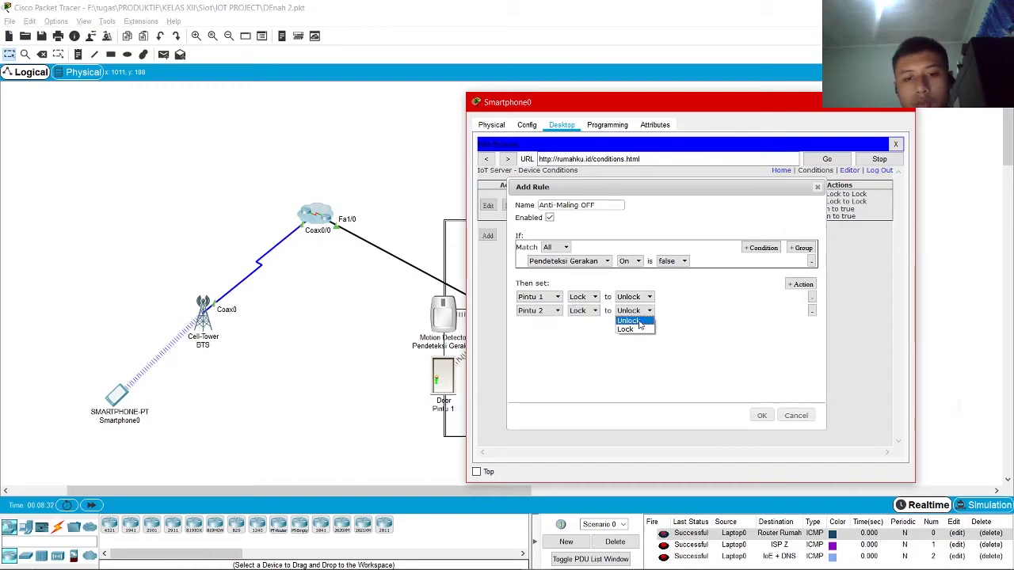
left_click(630, 330)
Add actions setting CCTV On and Sirine On to false, and save the rule
left_click(800, 284)
left_click(539, 325)
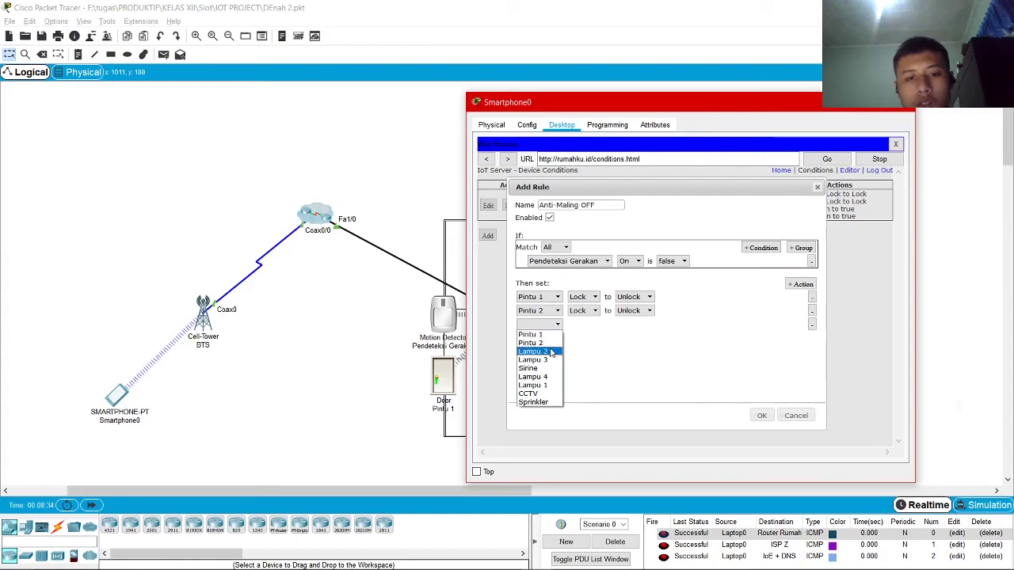
left_click(533, 393)
left_click(583, 325)
left_click(579, 333)
left_click(637, 326)
left_click(621, 343)
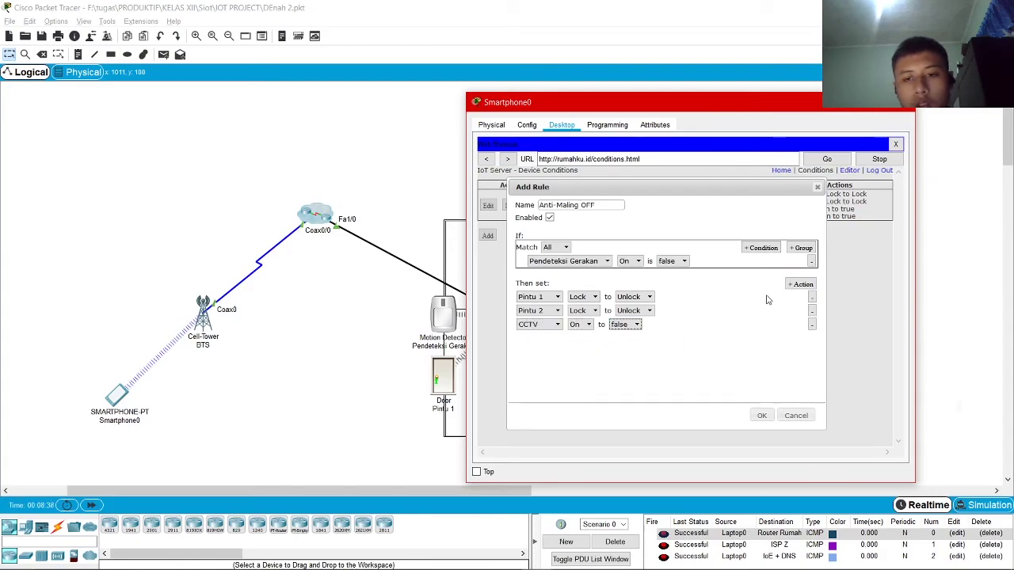
left_click(800, 284)
left_click(538, 338)
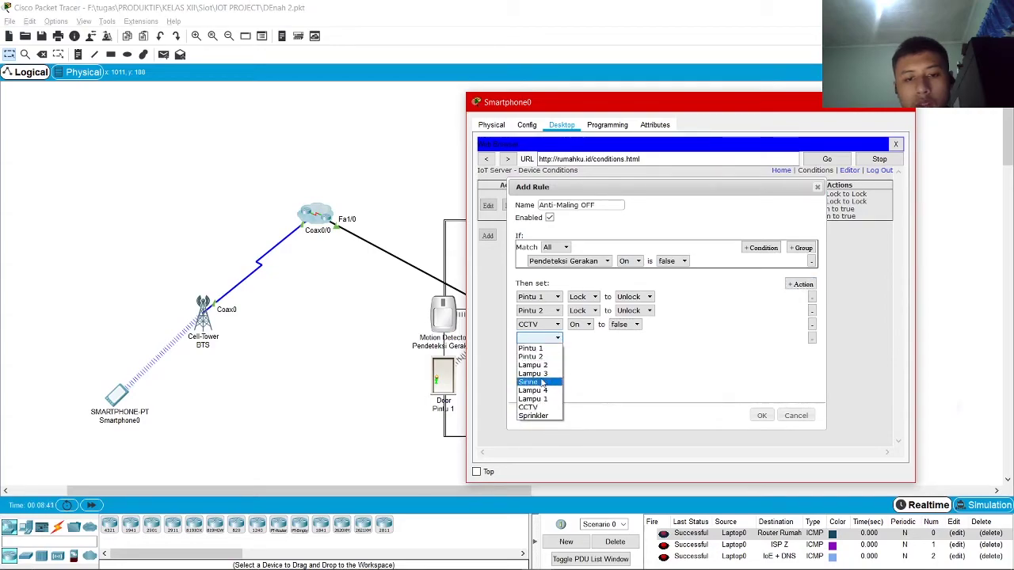
left_click(529, 382)
left_click(580, 338)
left_click(578, 350)
left_click(628, 338)
left_click(634, 357)
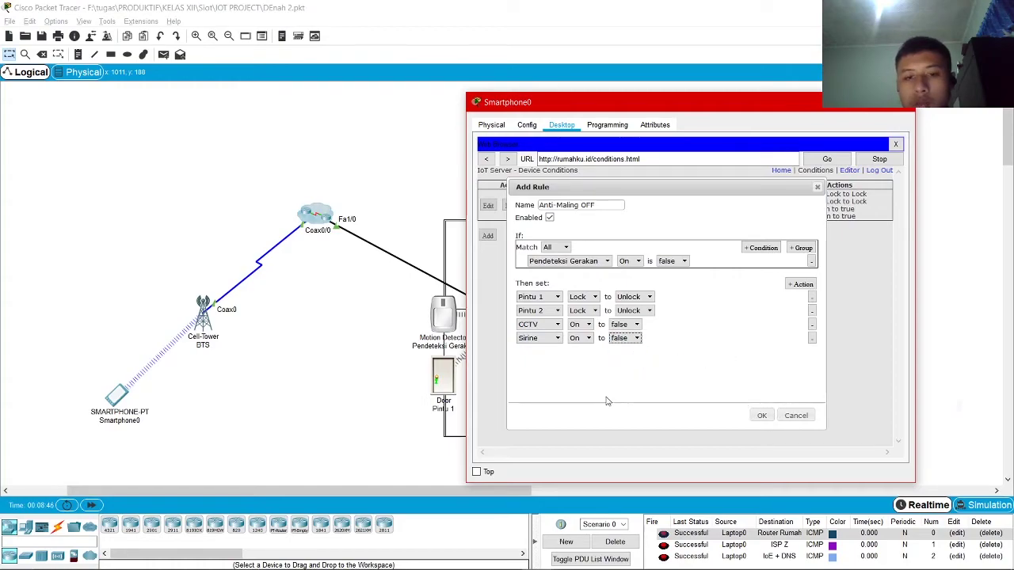
left_click(761, 415)
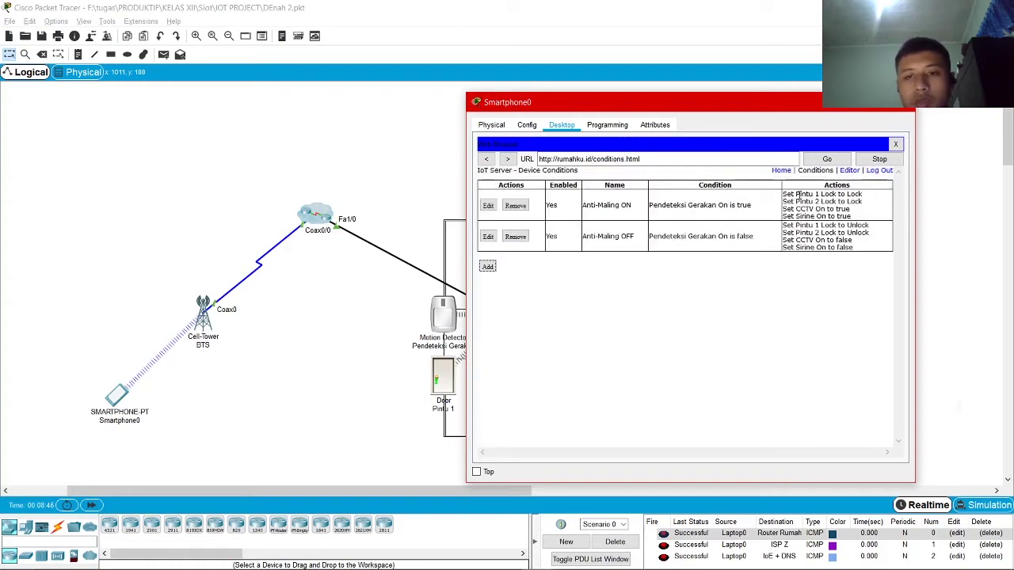
Close Smartphone0, briefly check Laptop0, then reopen Smartphone0's Conditions page with a blank Add Rule form
left_click(834, 102)
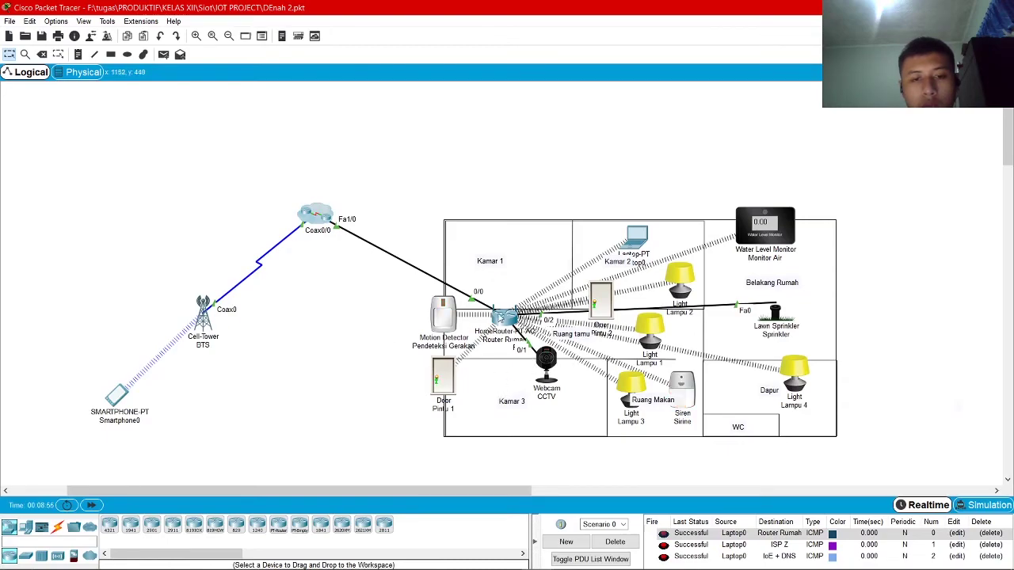
left_click(646, 245)
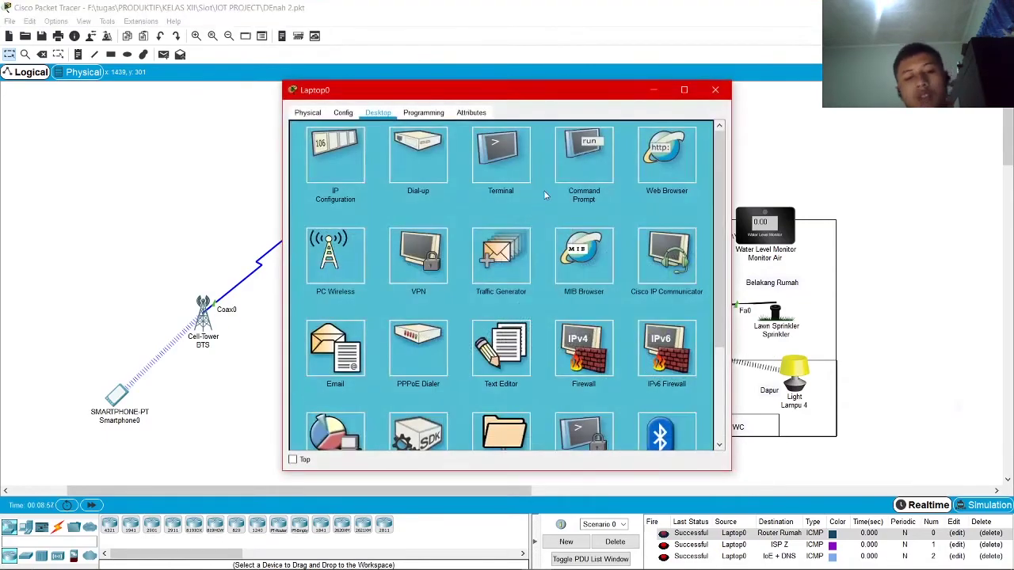
left_click(715, 89)
left_click(118, 395)
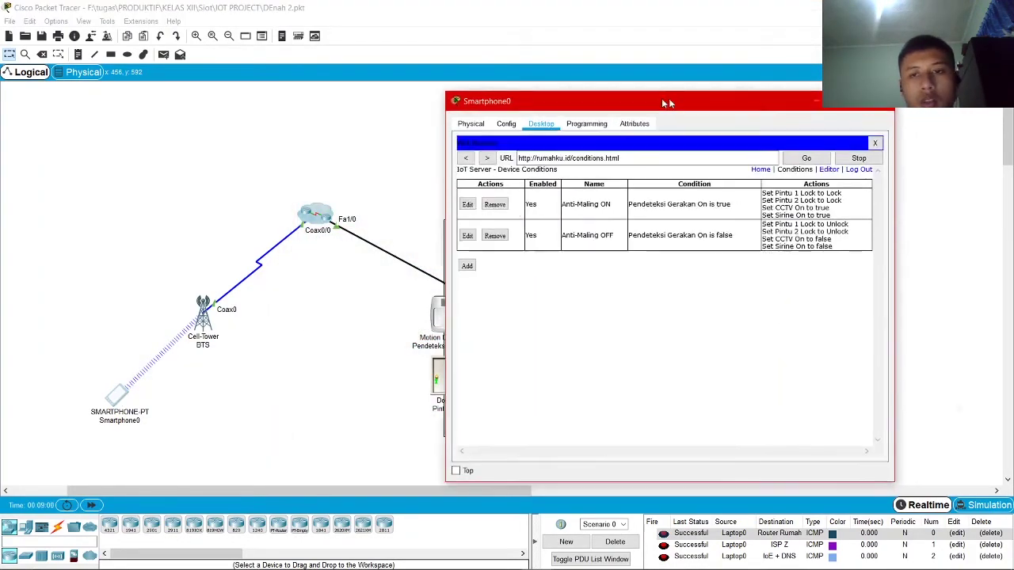
left_click(429, 266)
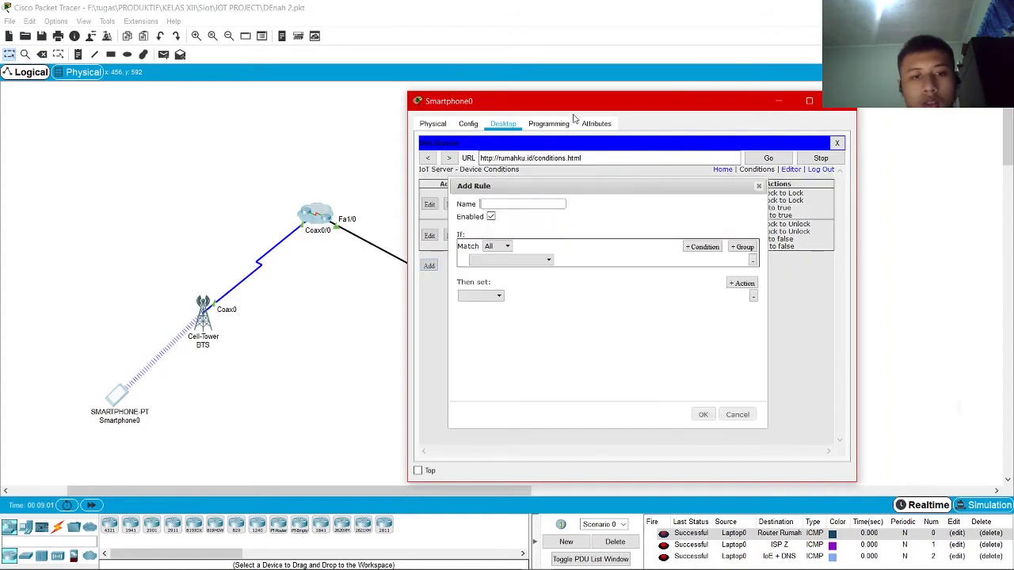
Name the rule Anti-Kering with condition Monitor Air Water Level < 2
left_click_drag(661, 104, 348, 109)
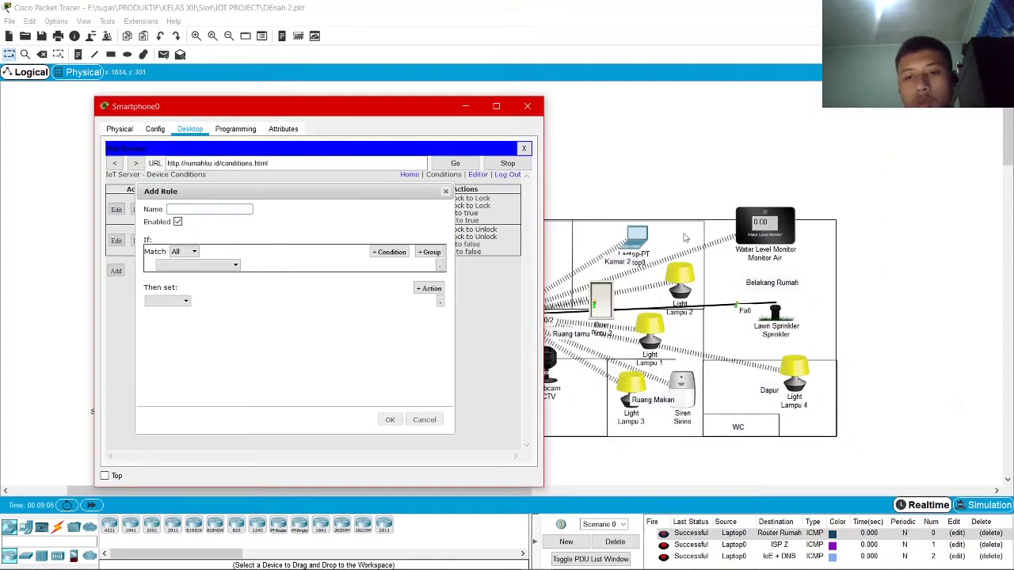
left_click_drag(265, 103, 550, 97)
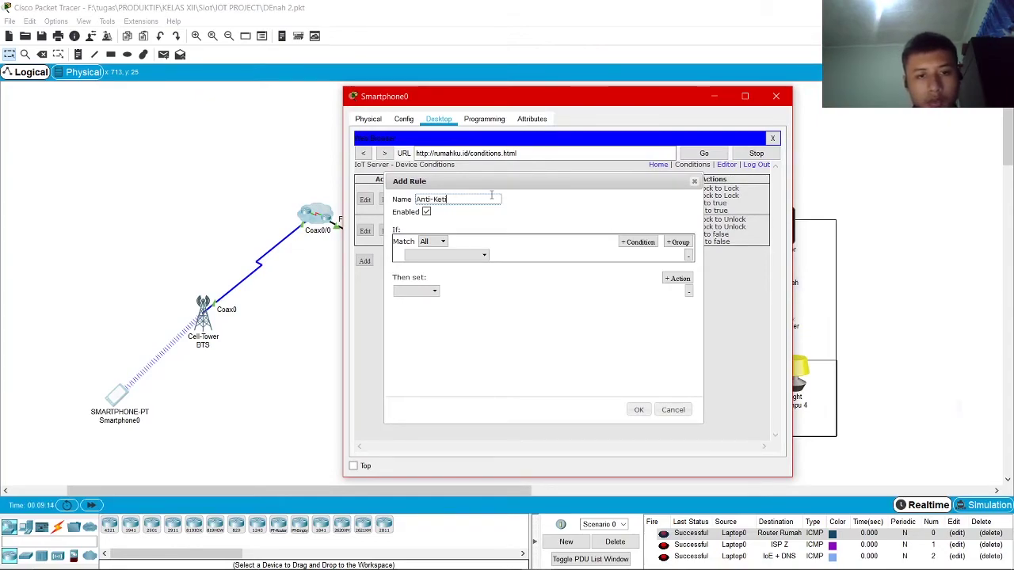
type("ing")
left_click(446, 254)
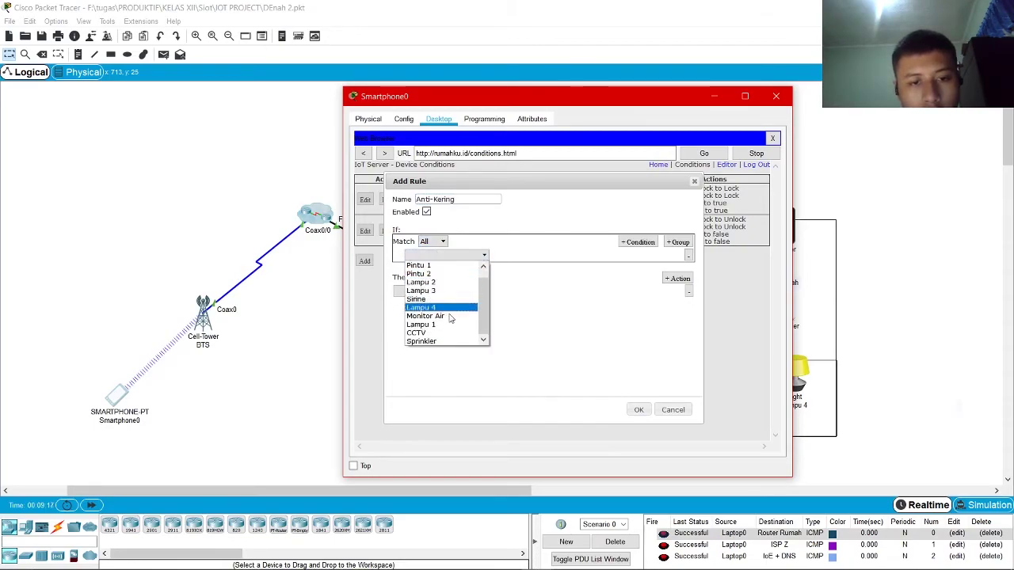
left_click(425, 316)
left_click(523, 254)
left_click(532, 265)
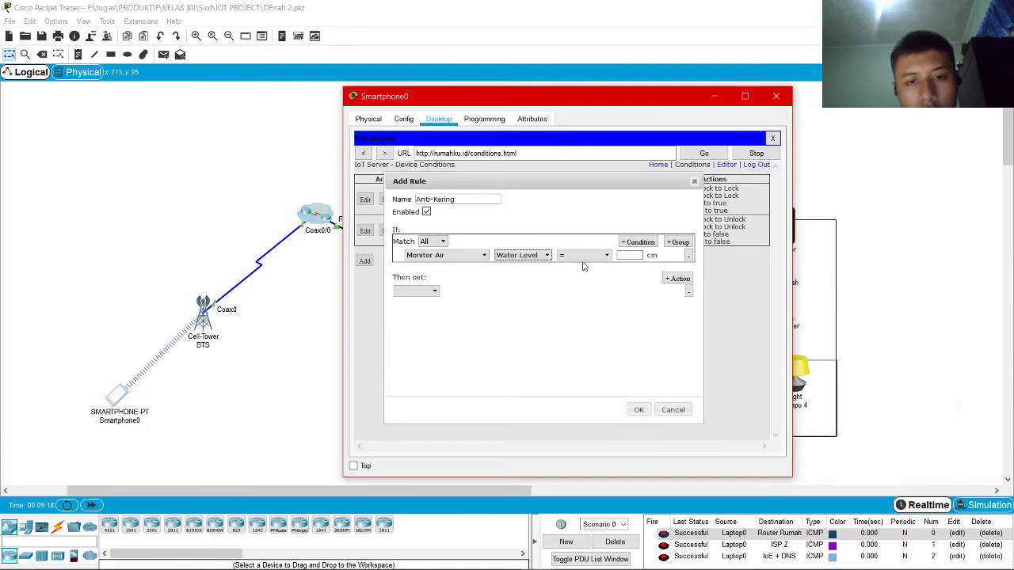
left_click(596, 257)
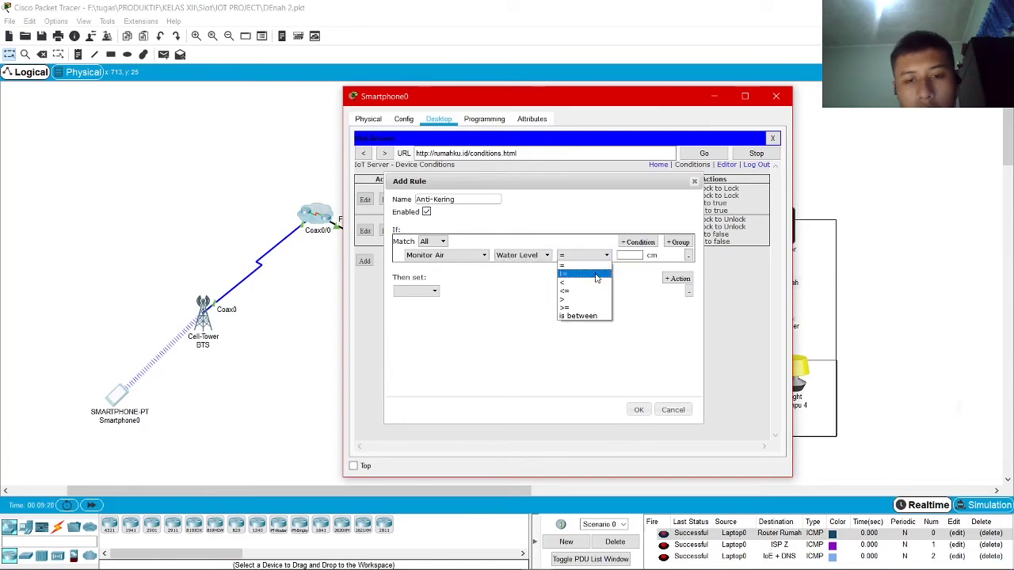
left_click(596, 284)
left_click(633, 256)
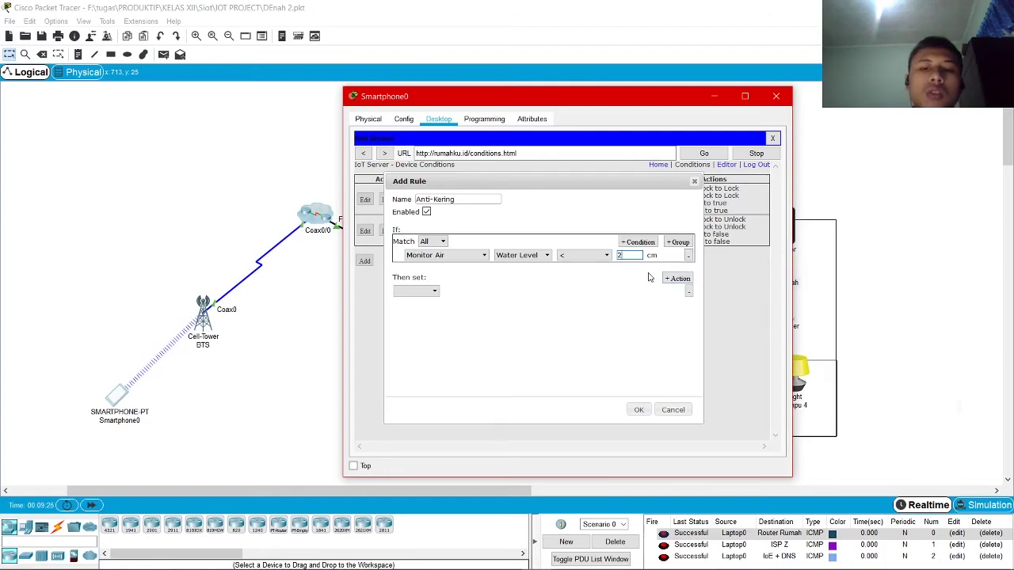
Set the action Sprinkler Status to true and save the rule
left_click(420, 291)
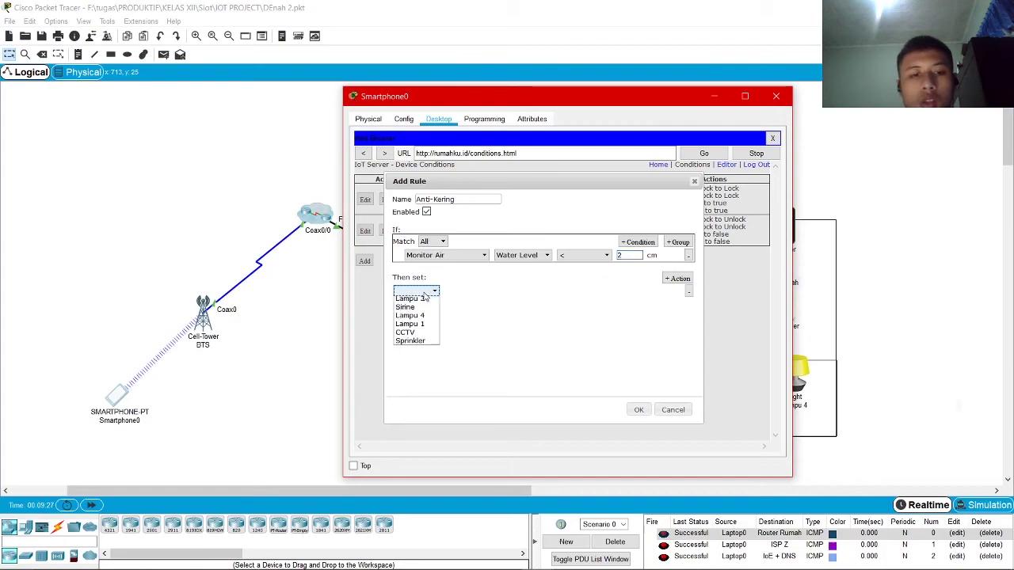
left_click(414, 369)
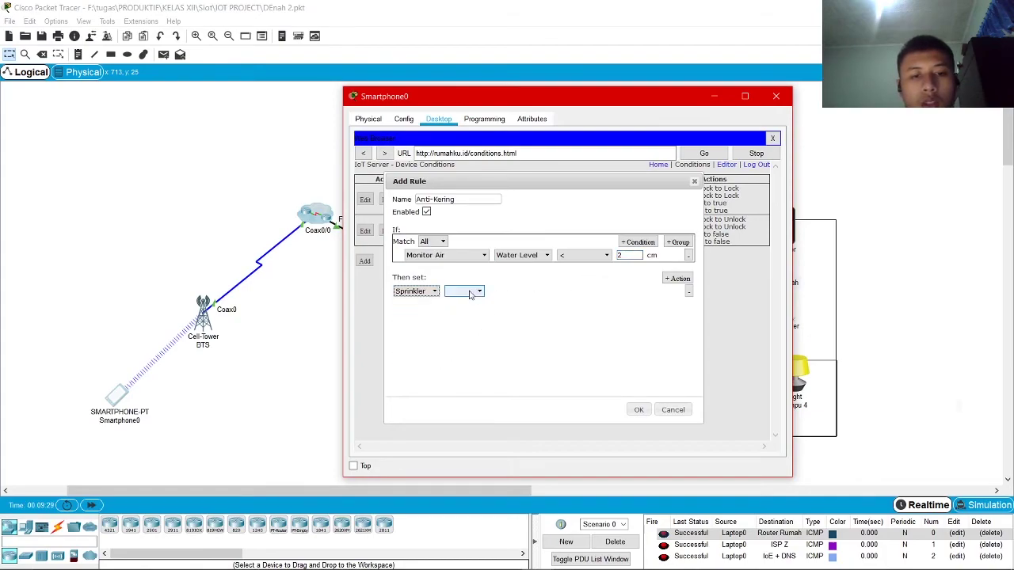
left_click(466, 291)
left_click(459, 301)
left_click(515, 291)
left_click(511, 301)
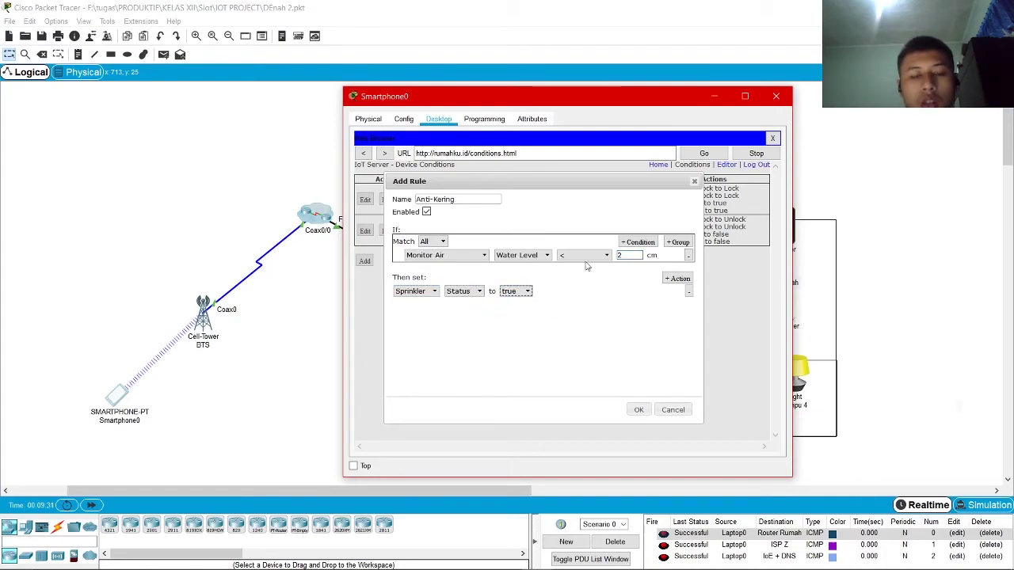
left_click(638, 411)
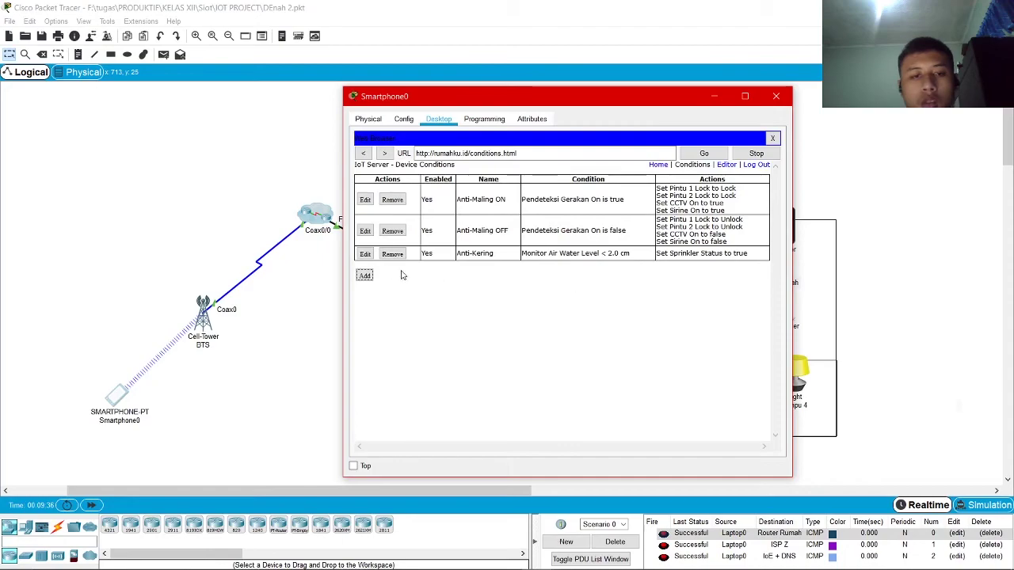
Create rule Anti-Kering OFF with condition Monitor Air Water Level > 1
left_click(376, 277)
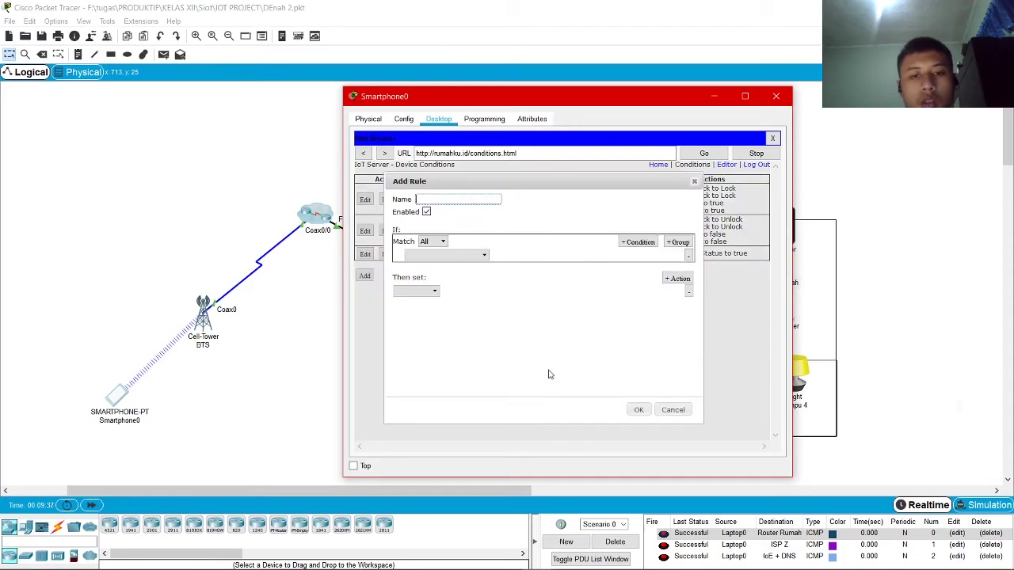
type("Anti-Kering Mati")
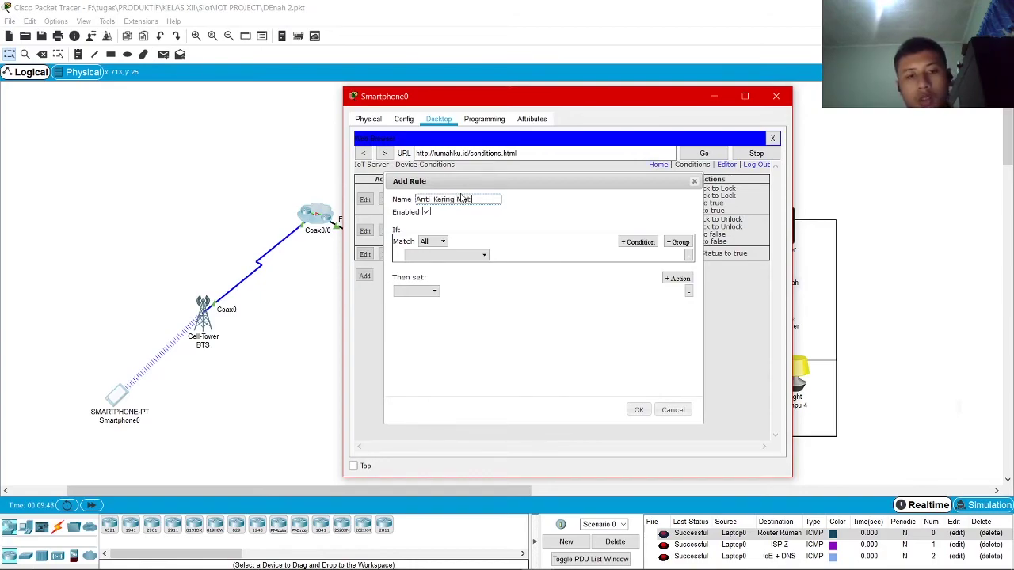
left_click(467, 254)
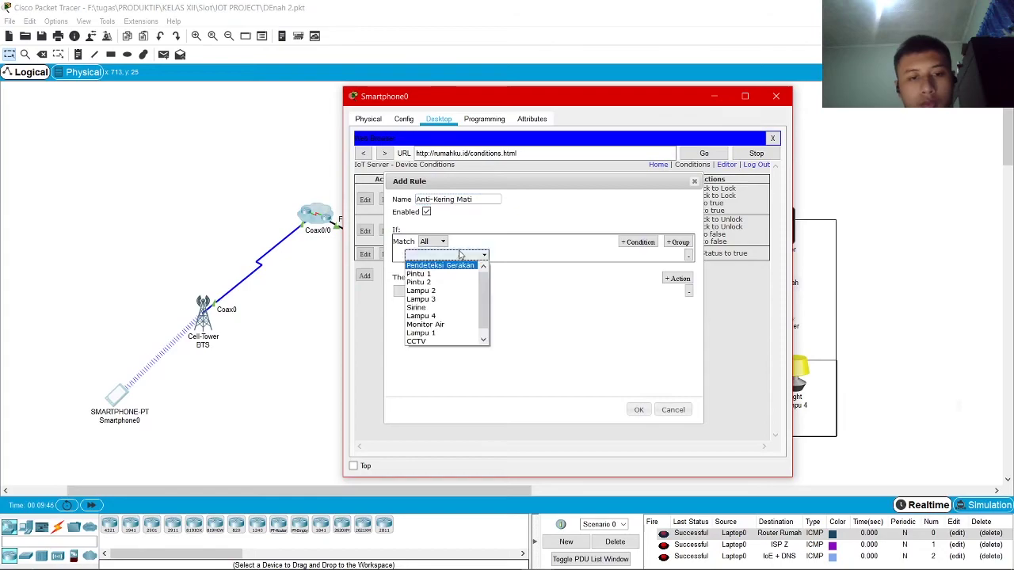
left_click(484, 201)
key("BackSpace")
key("BackSpace")
key("BackSpace")
key("BackSpace")
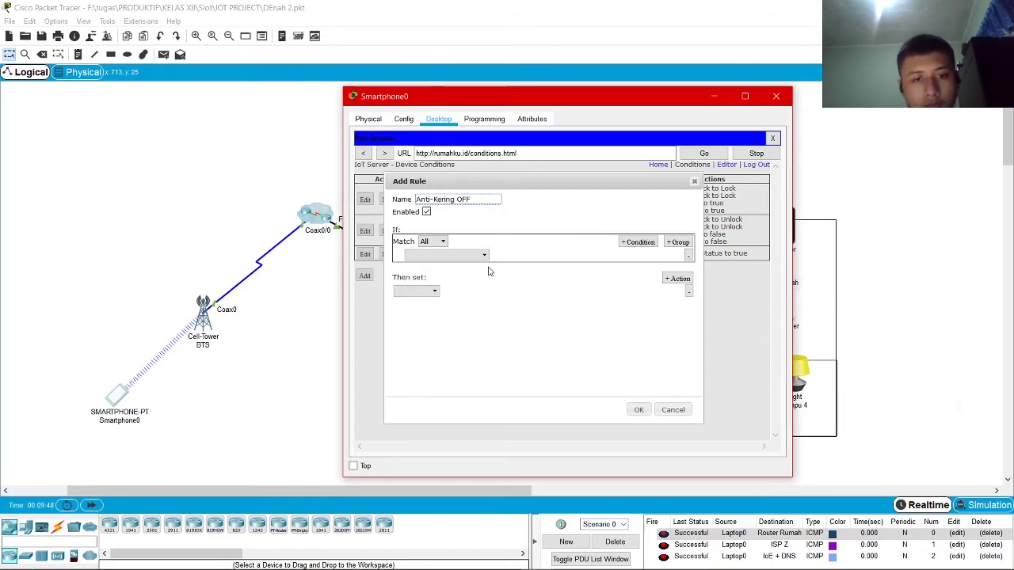
left_click(475, 255)
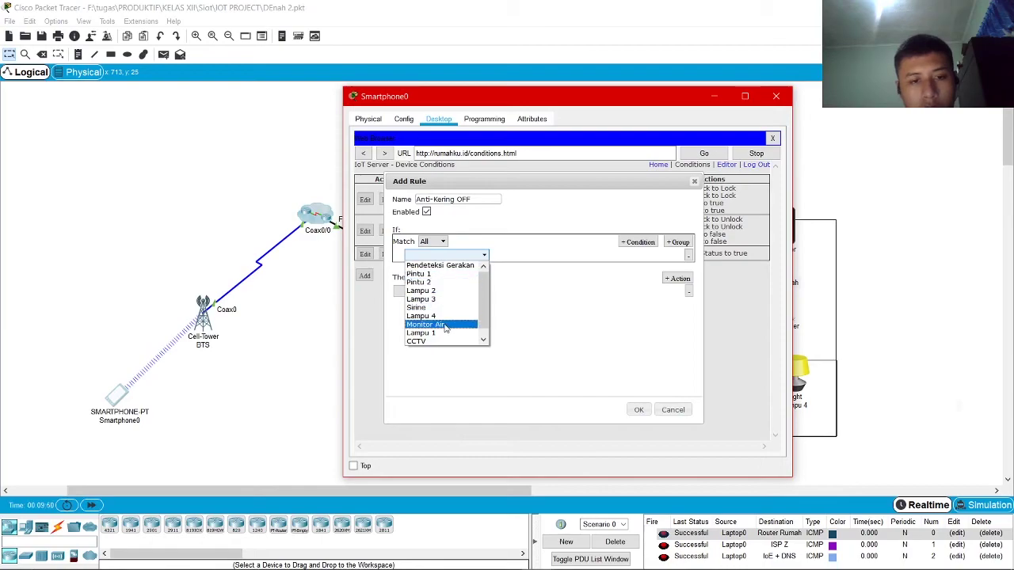
left_click(569, 271)
left_click(519, 255)
left_click(523, 269)
left_click(587, 256)
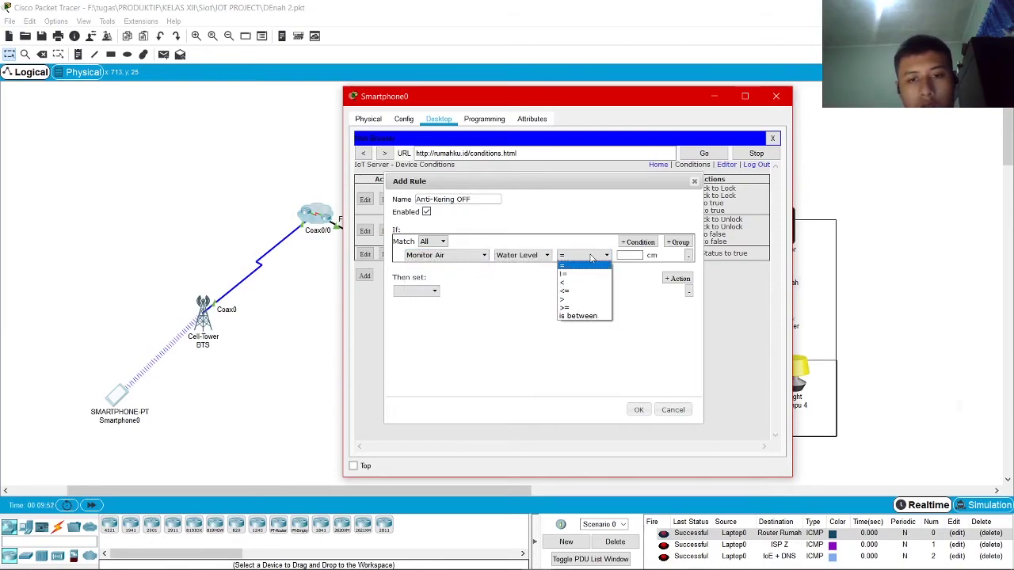
left_click(588, 300)
left_click(630, 255)
type("1")
Set the action Sprinkler Status to false, save, and rename the first rule Anti-Kering ON
left_click(434, 292)
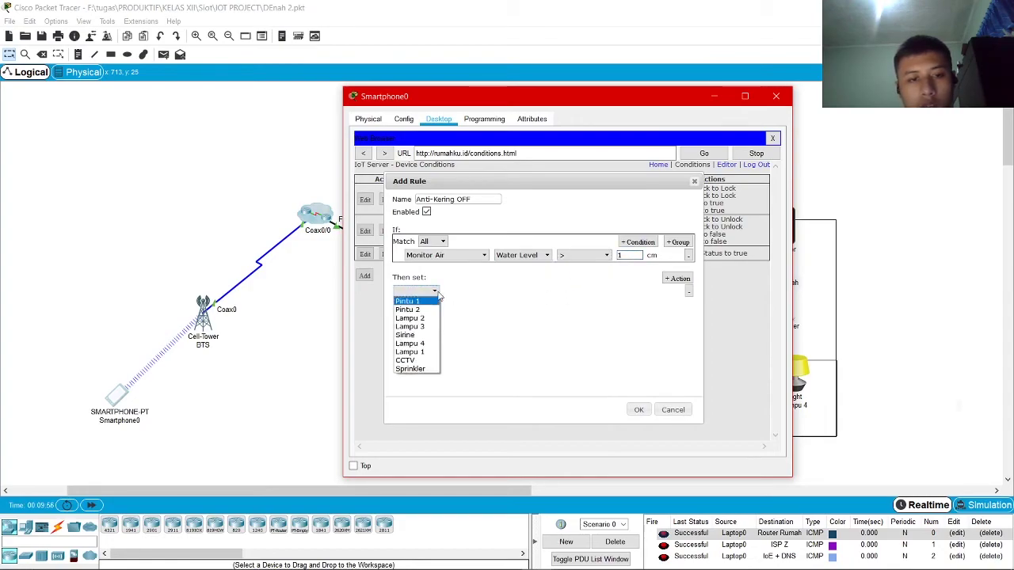
left_click(428, 368)
left_click(470, 293)
left_click(466, 303)
left_click(519, 291)
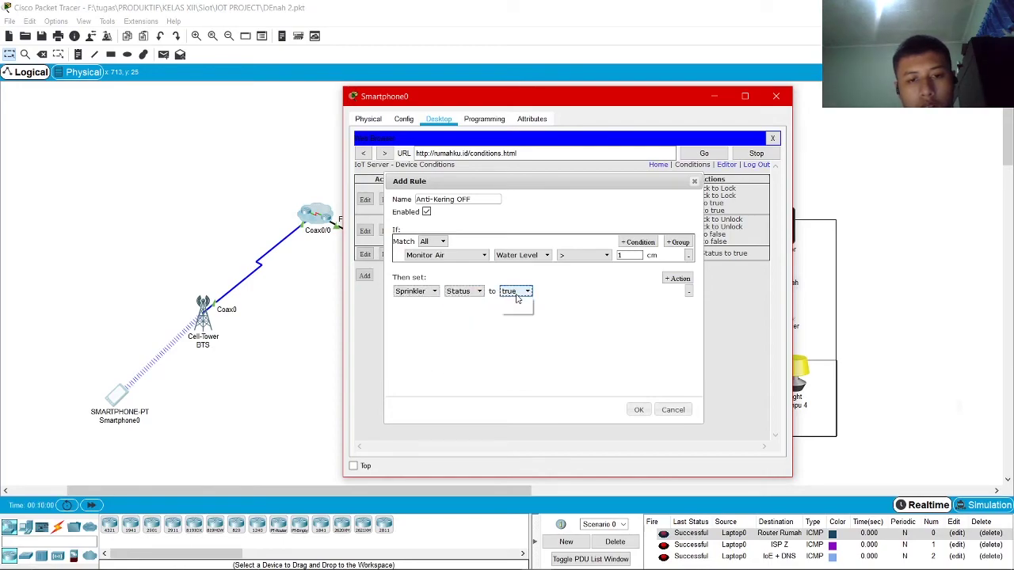
left_click(511, 308)
left_click(634, 410)
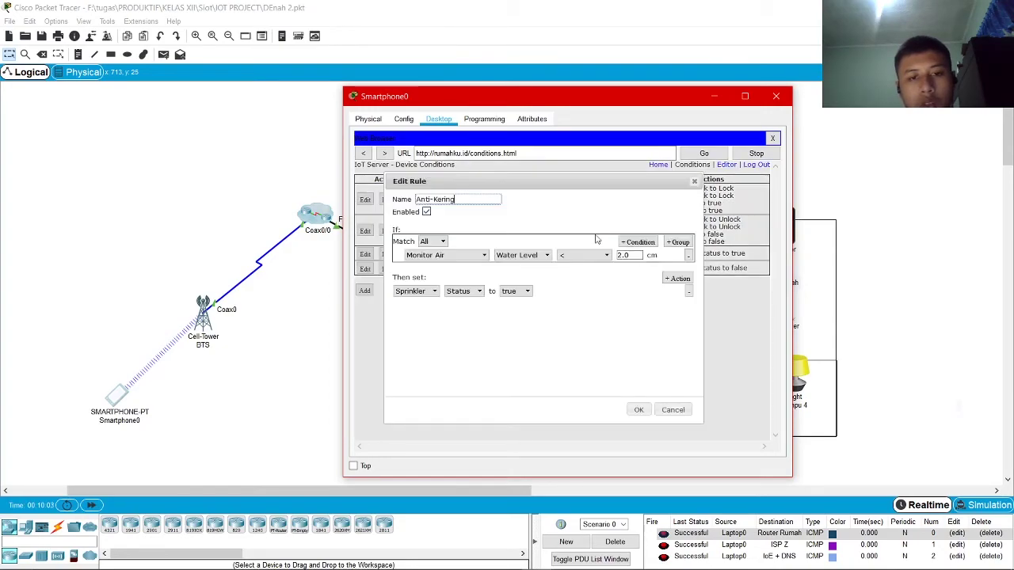
type("ON")
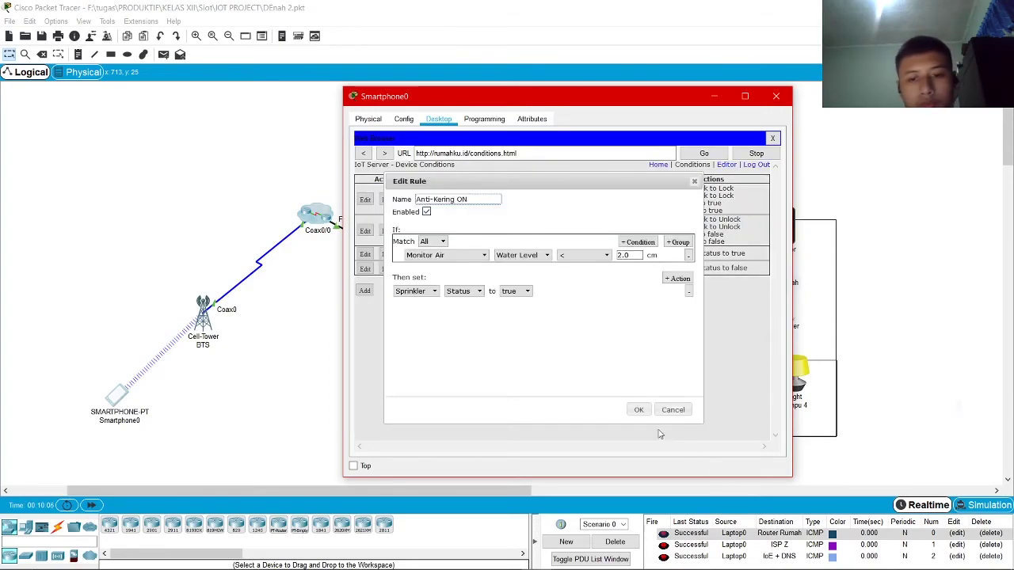
left_click(638, 410)
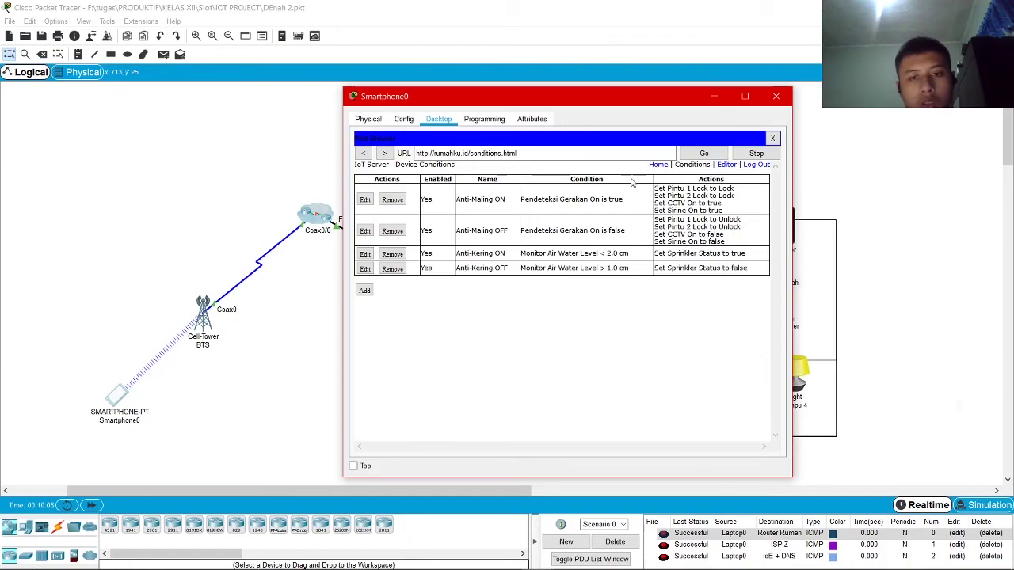
Close Smartphone0, inspect Monitor Air's water level, and open then close Laptop0's Command Prompt
left_click(776, 96)
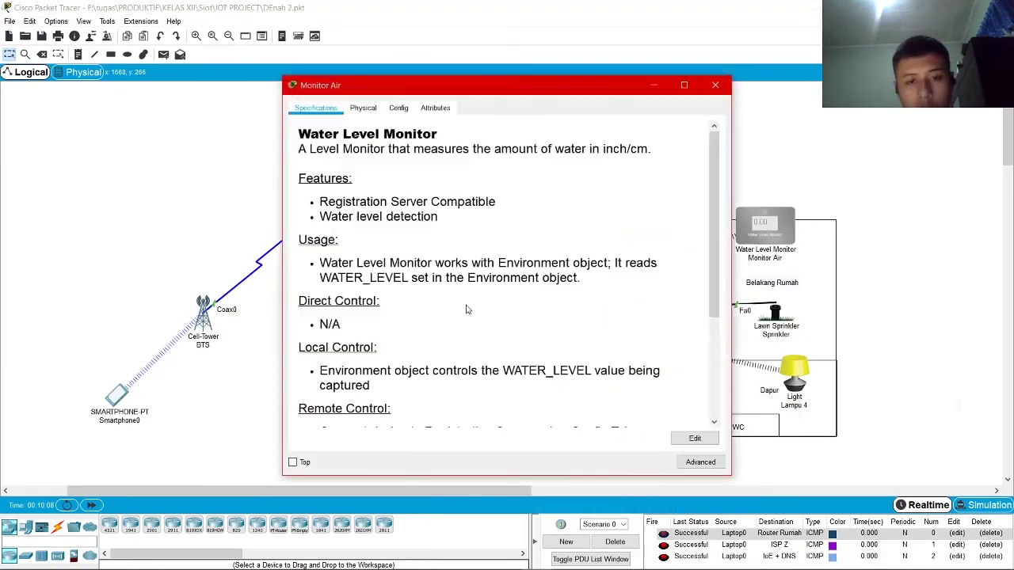
left_click(722, 88)
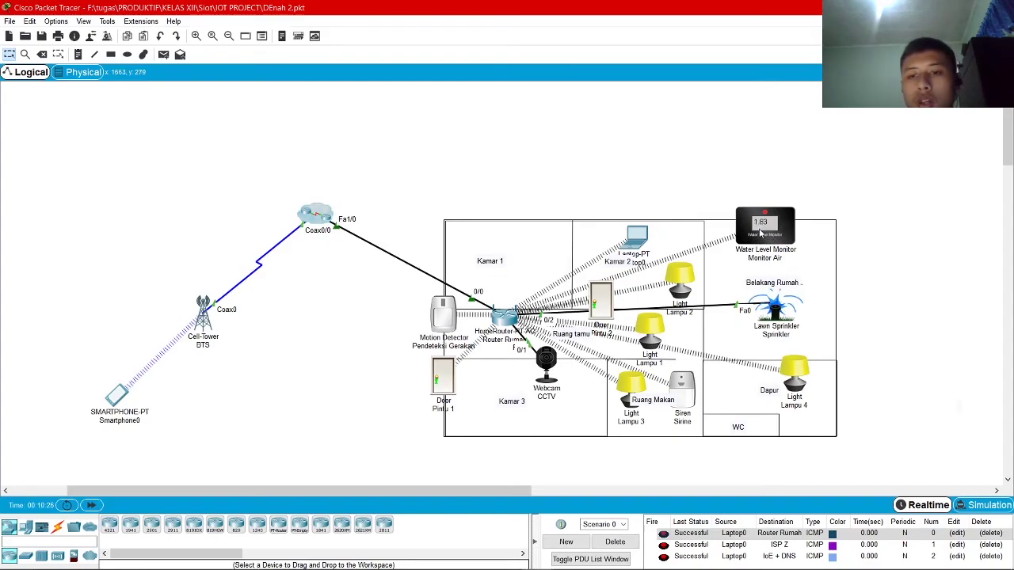
mouse_move(762, 229)
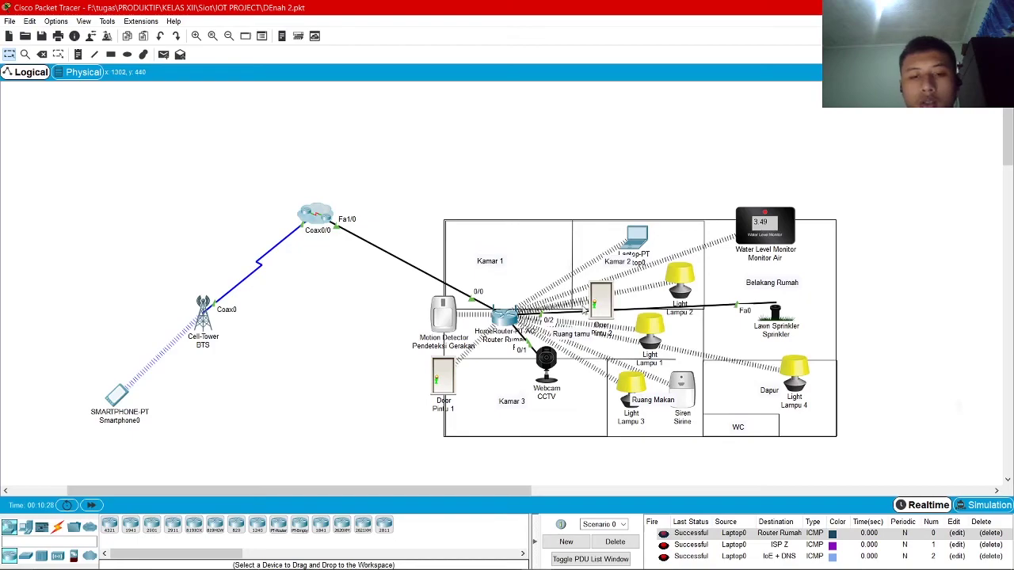
left_click(637, 238)
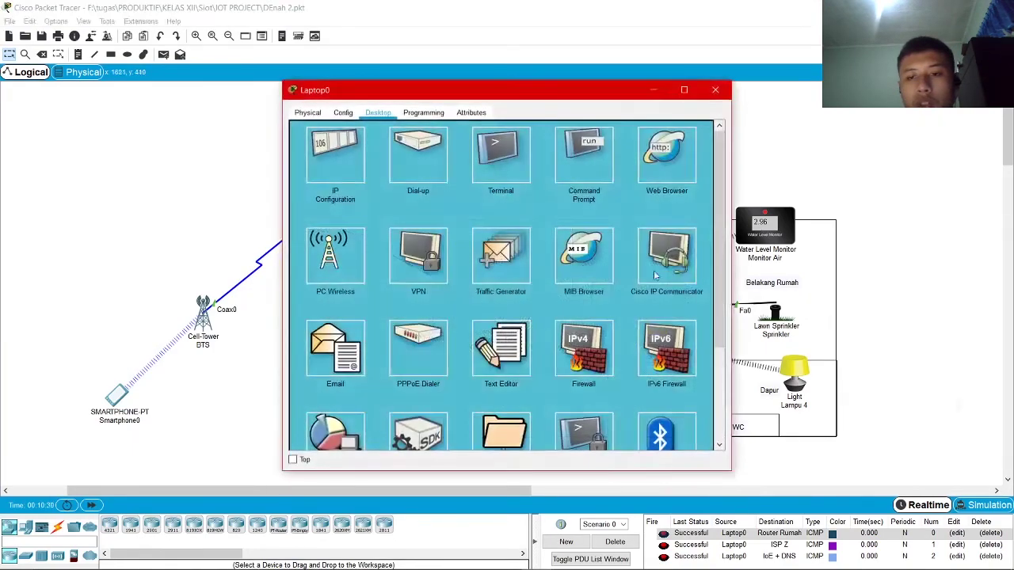
left_click(576, 158)
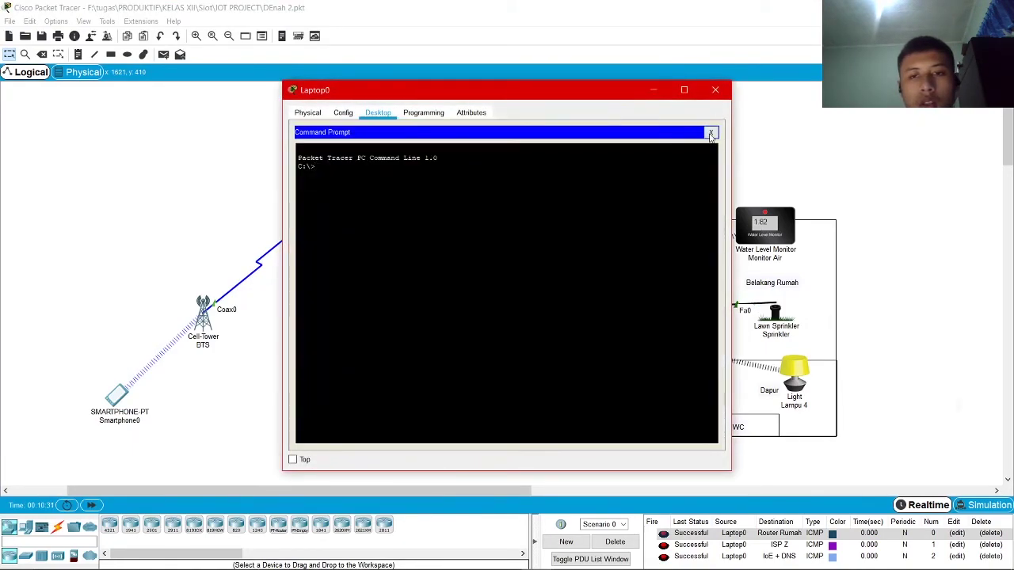
left_click(711, 132)
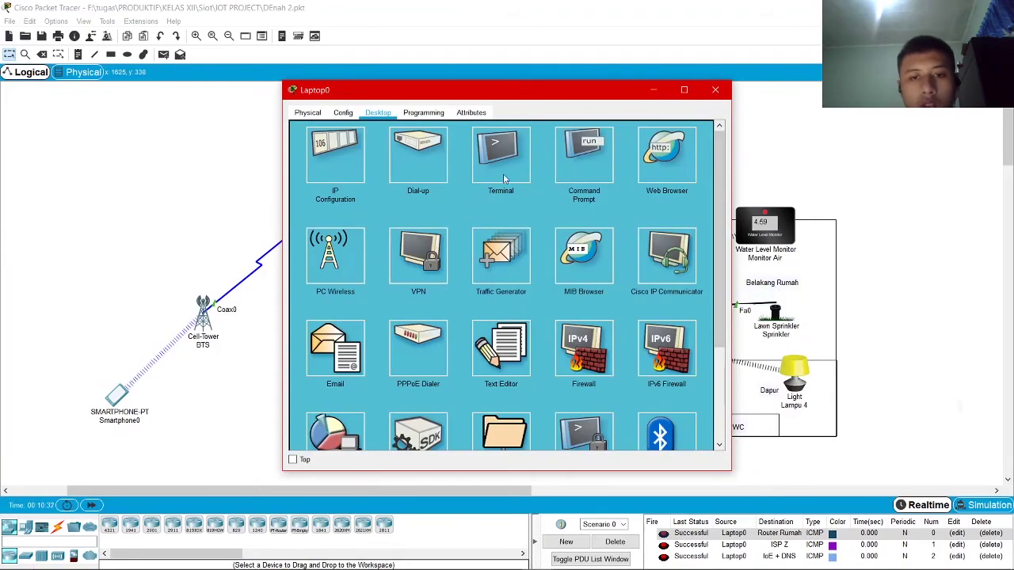
left_click(715, 90)
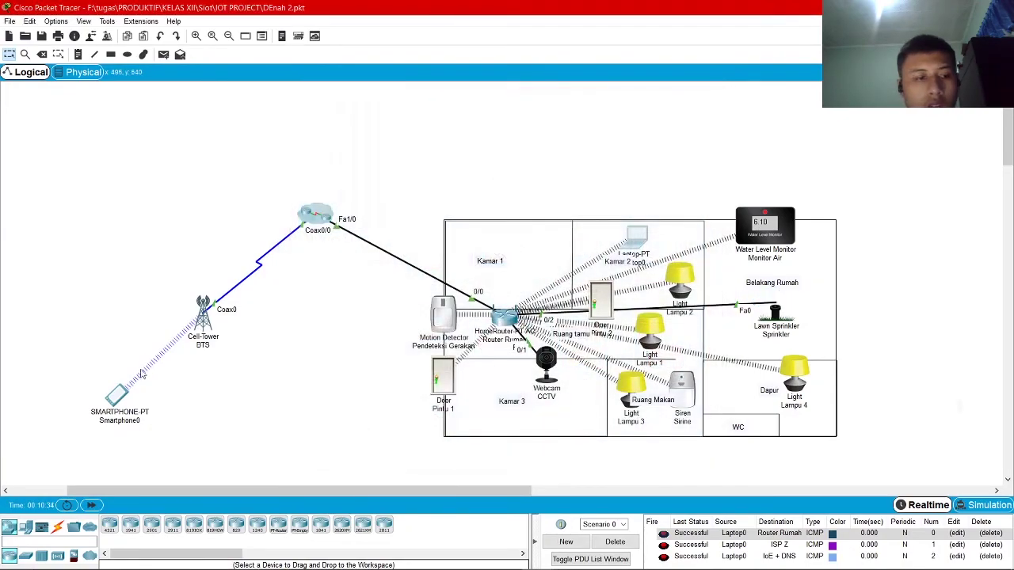
Open Smartphone0's rules and edit the Anti-Kering ON water level threshold
left_click(116, 395)
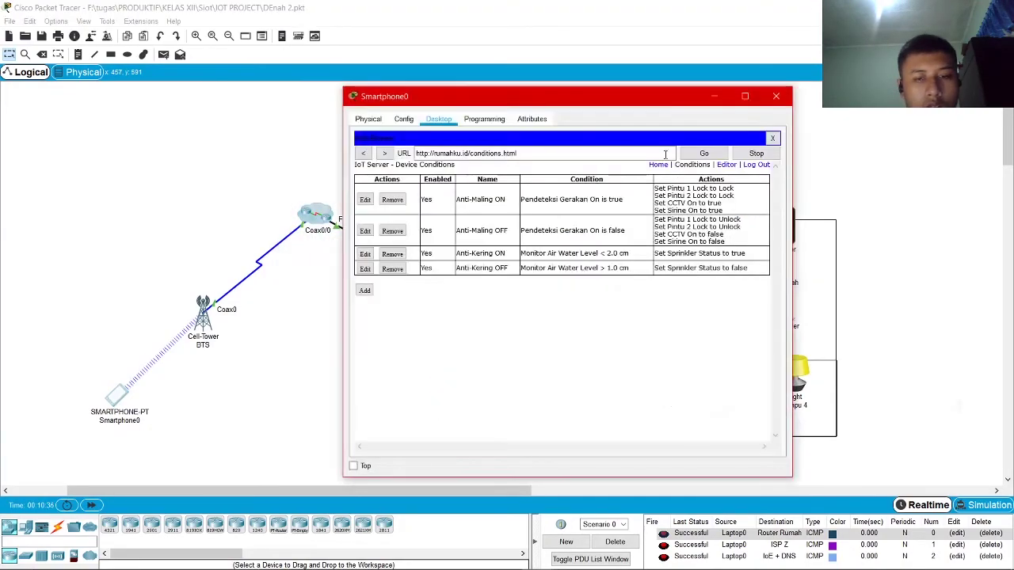
left_click(365, 254)
left_click(630, 255)
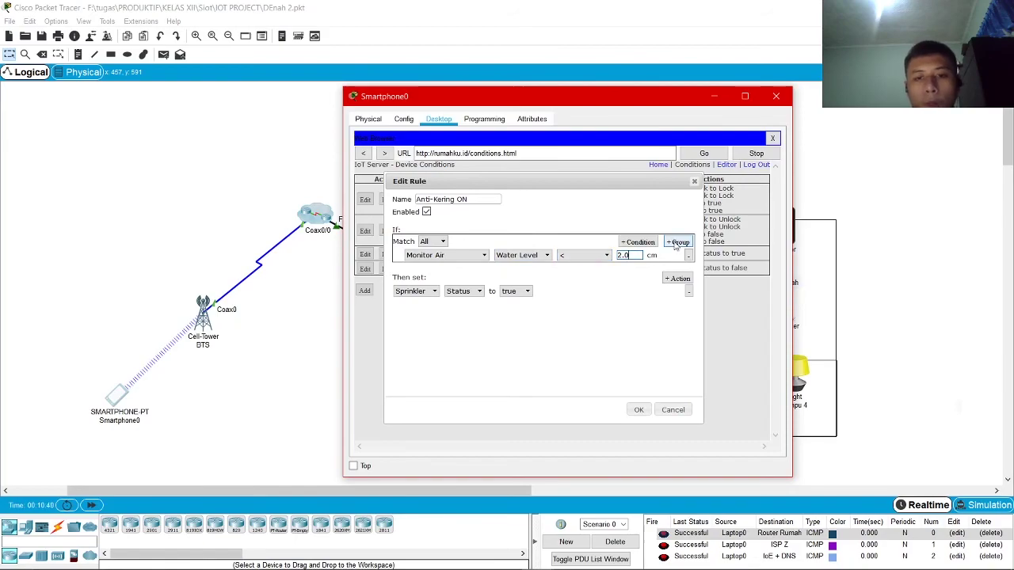
key("BackSpace")
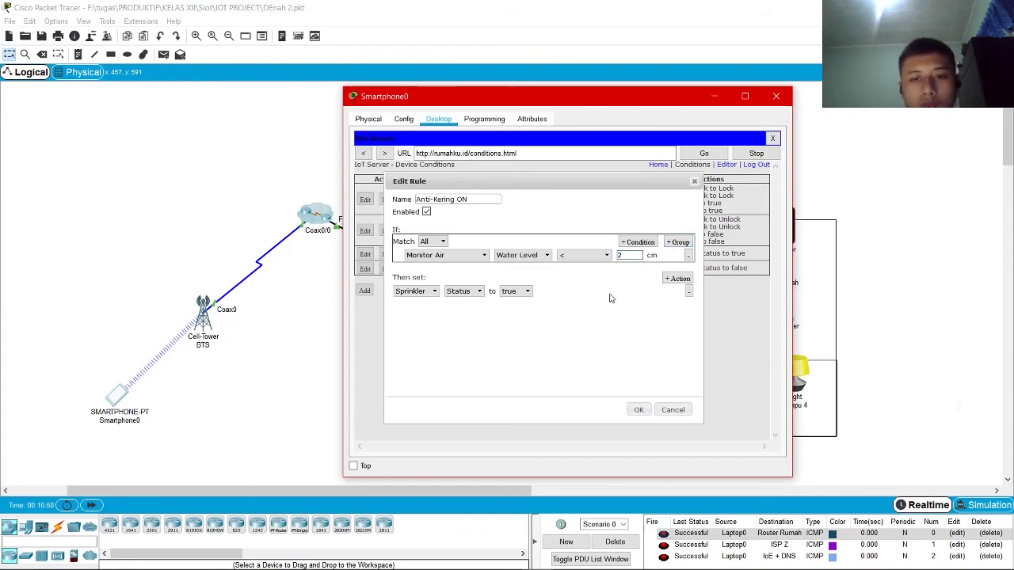
left_click(638, 410)
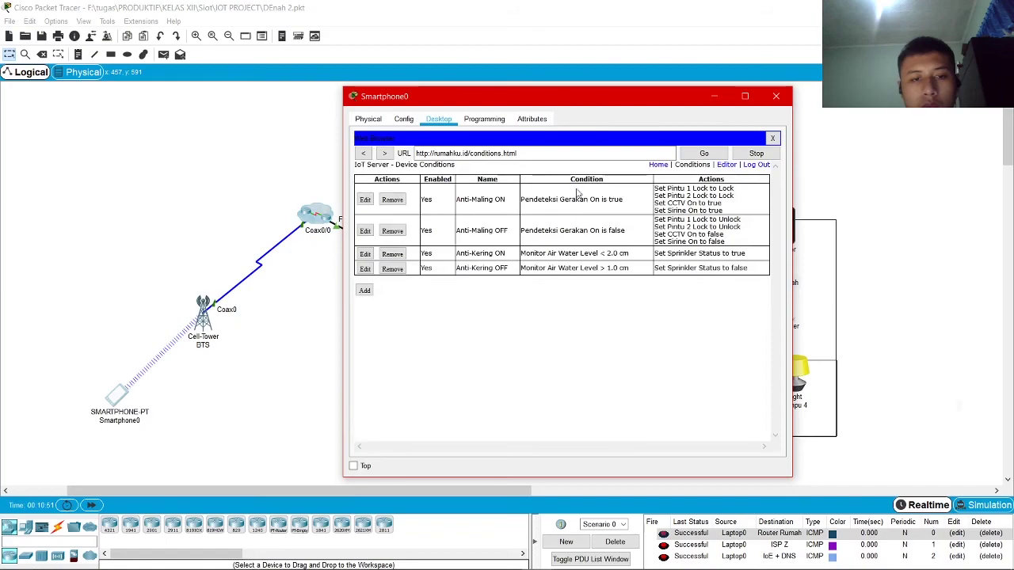
Change the Anti-Kering OFF threshold from 1.0 to 1.99, save, and close the smartphone window
left_click(365, 270)
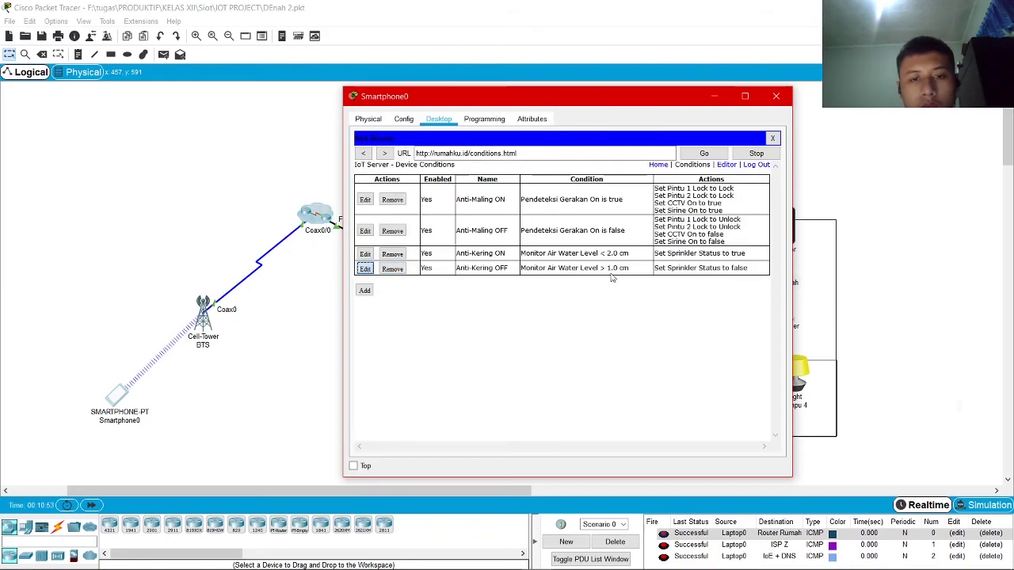
left_click(628, 255)
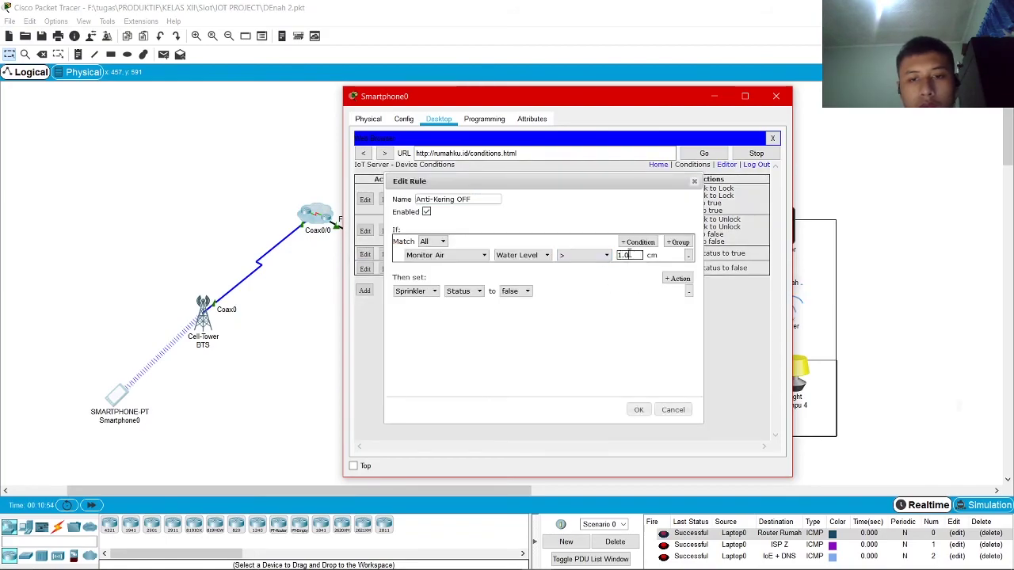
key("BackSpace")
type("9")
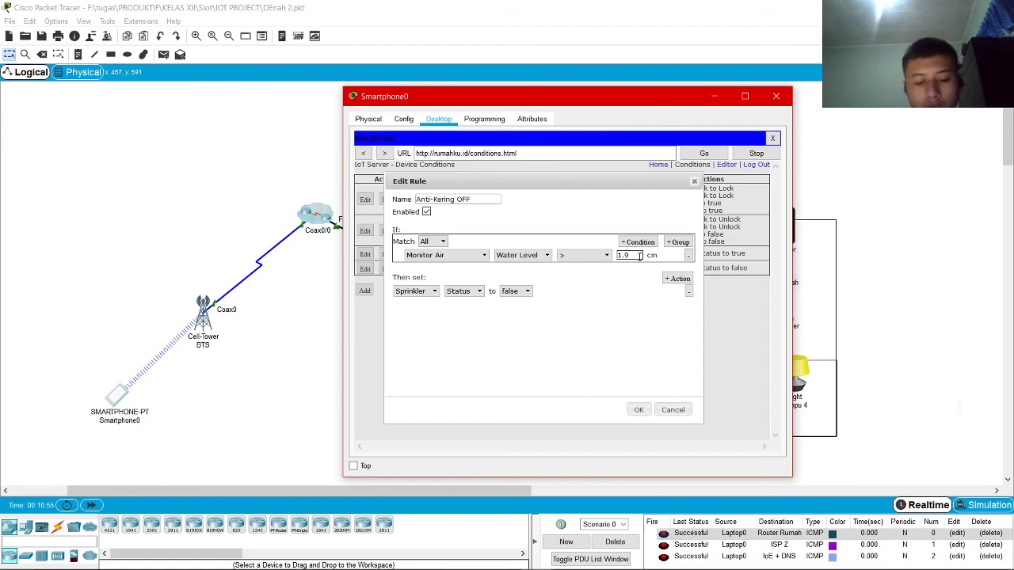
type("5")
key("BackSpace")
type("9")
left_click(634, 412)
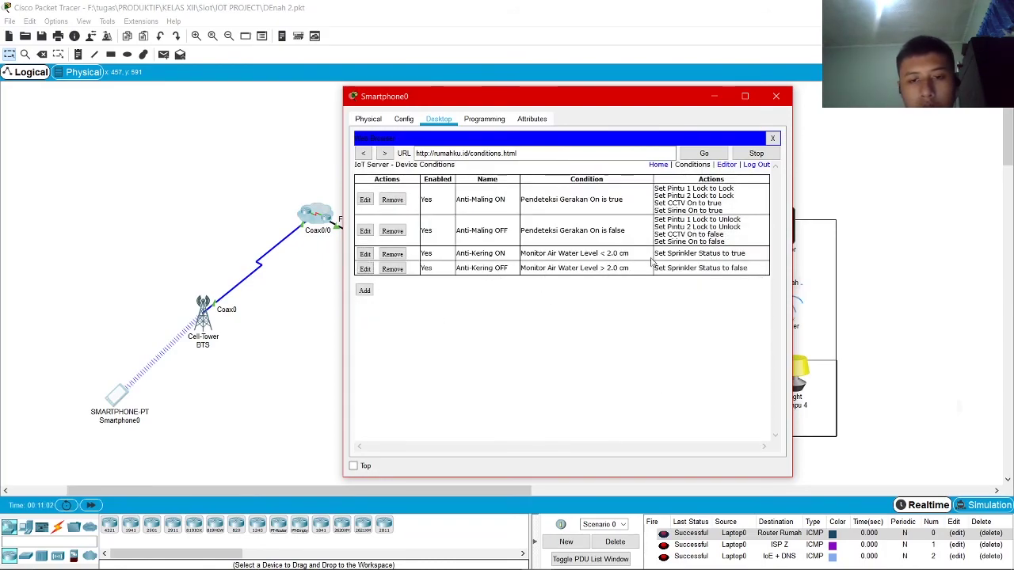
left_click_drag(641, 100, 573, 98)
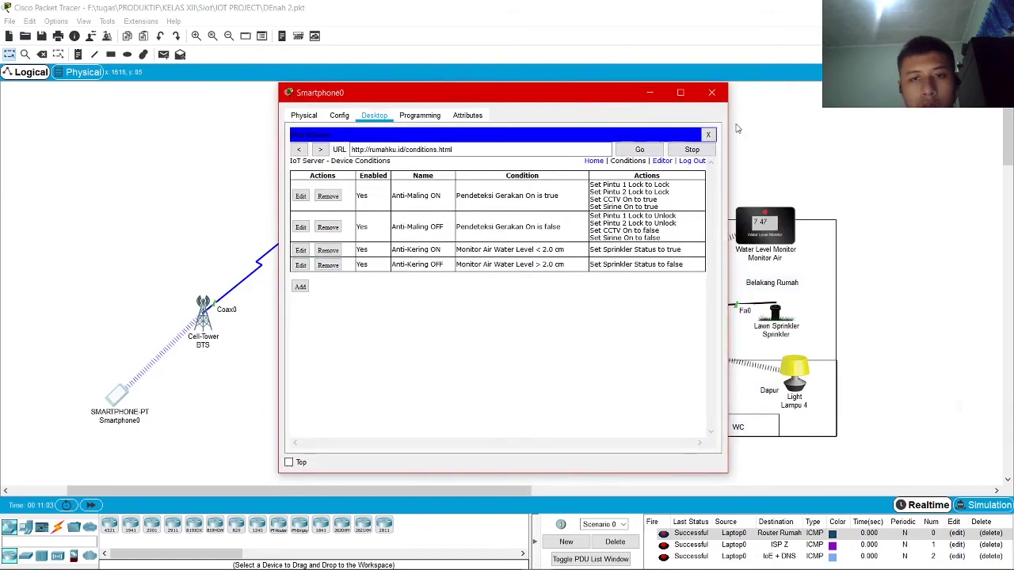
left_click(706, 97)
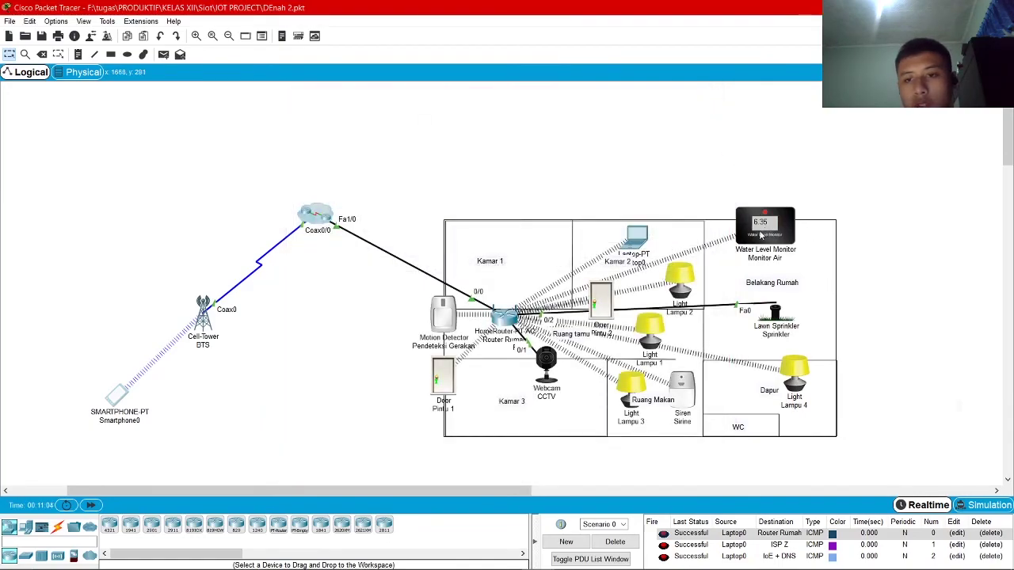